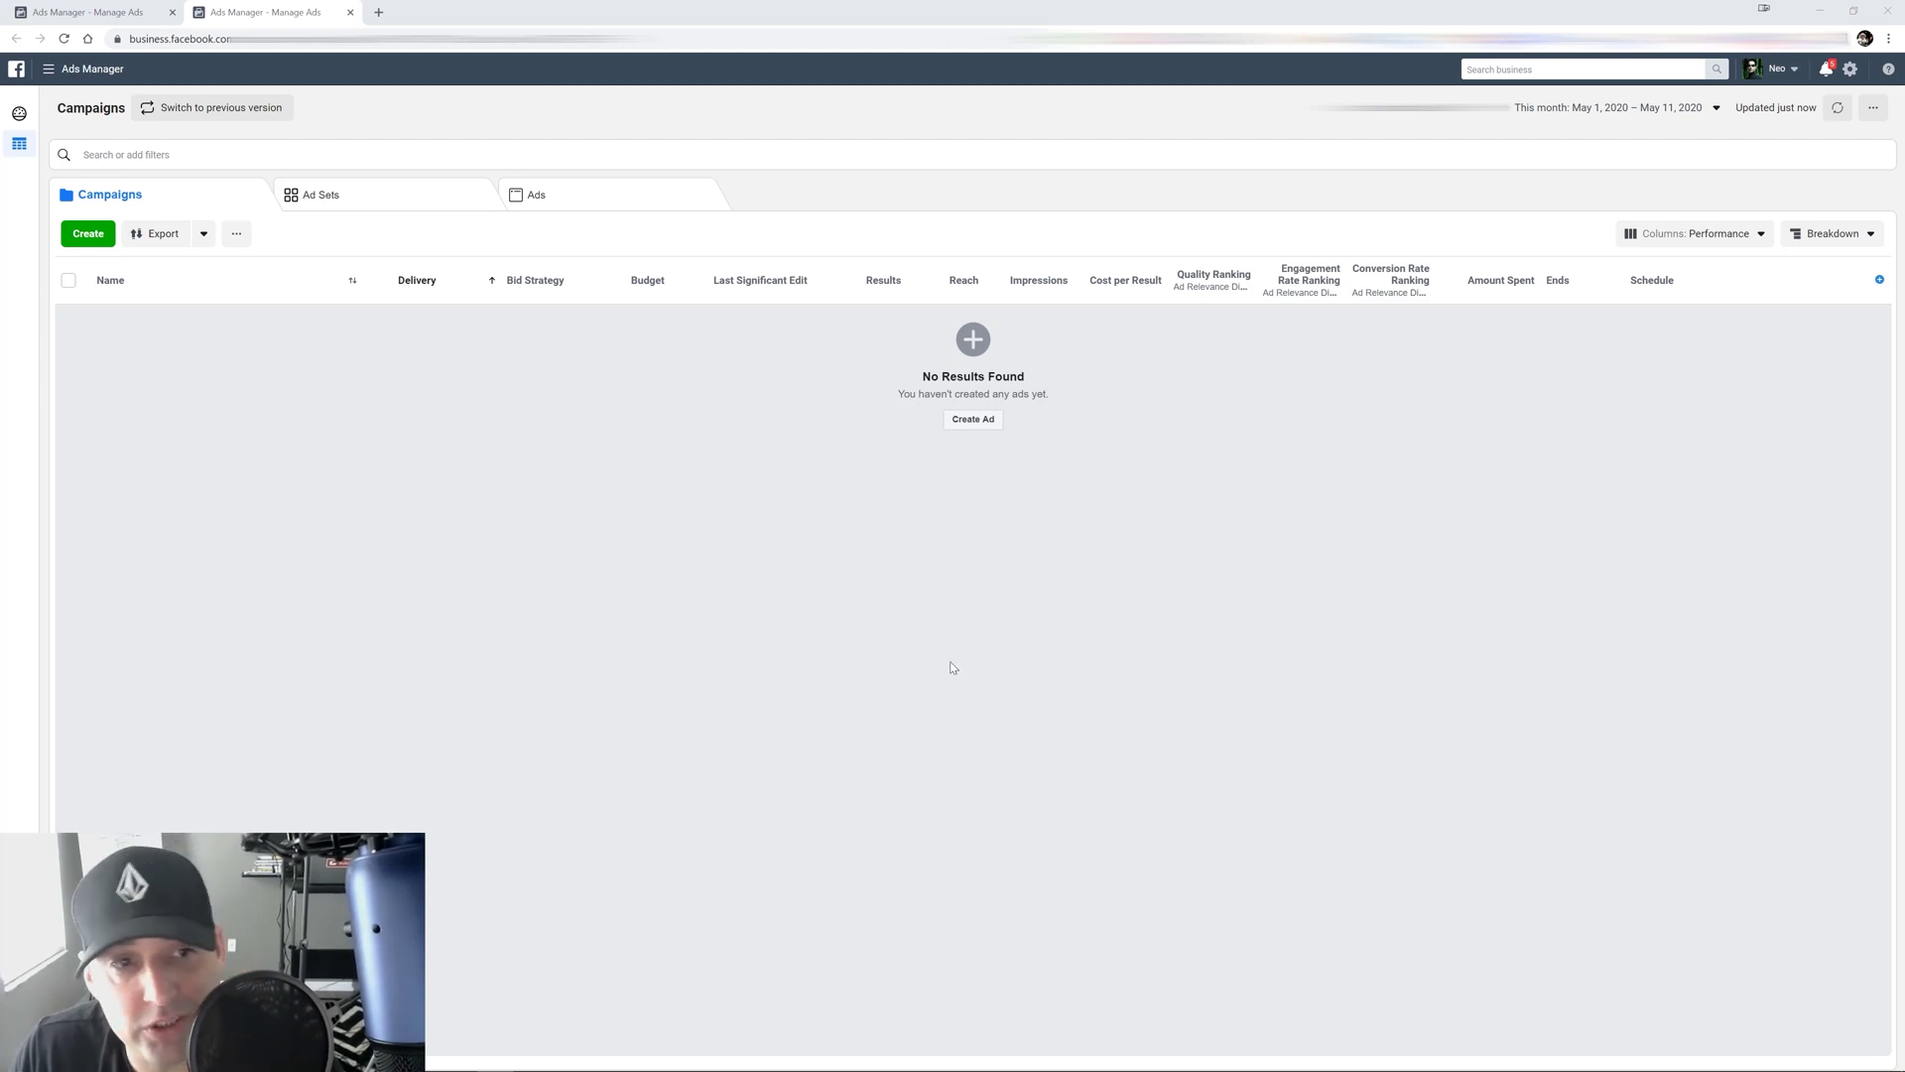
Create a draft campaign with the Conversions objective, naming the campaign, ad set and ad "cbo".
{"action": "left_click", "coordinate": [83, 241]}
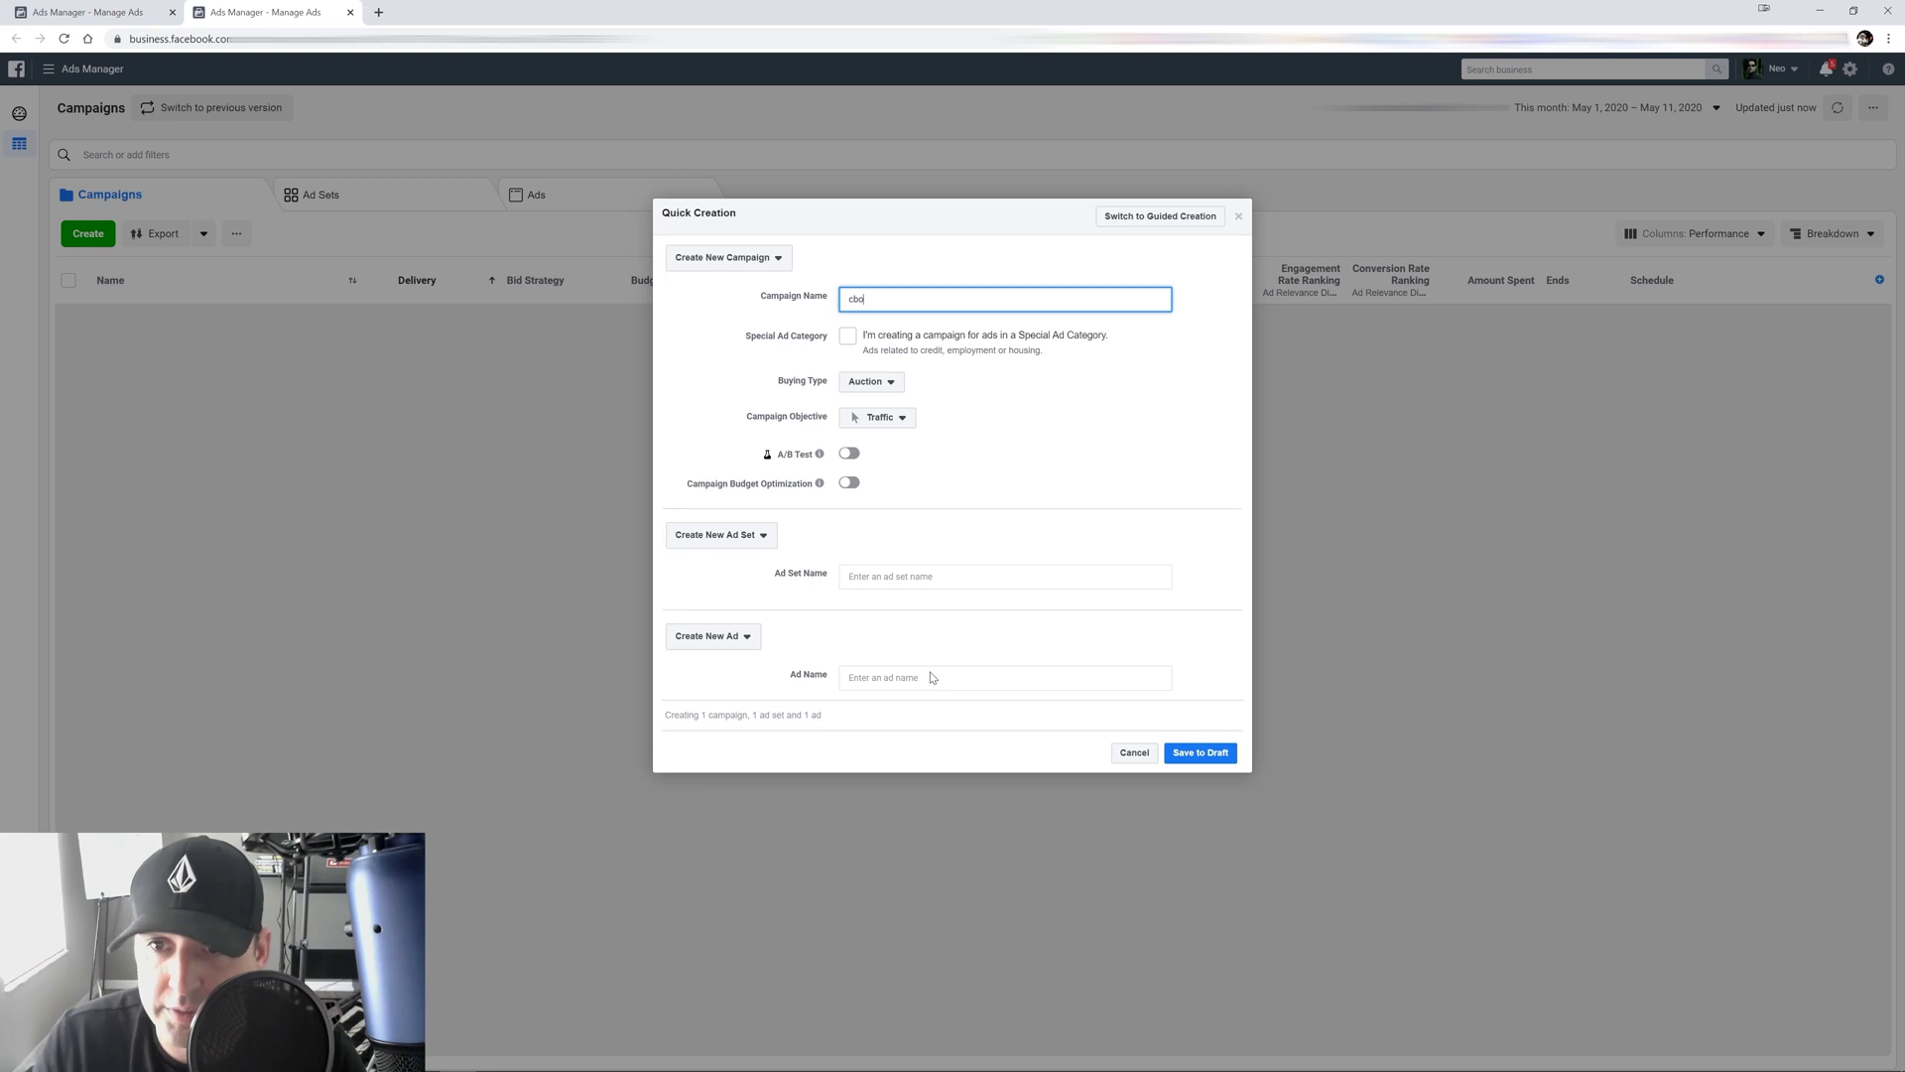
{"action": "left_click", "coordinate": [870, 417]}
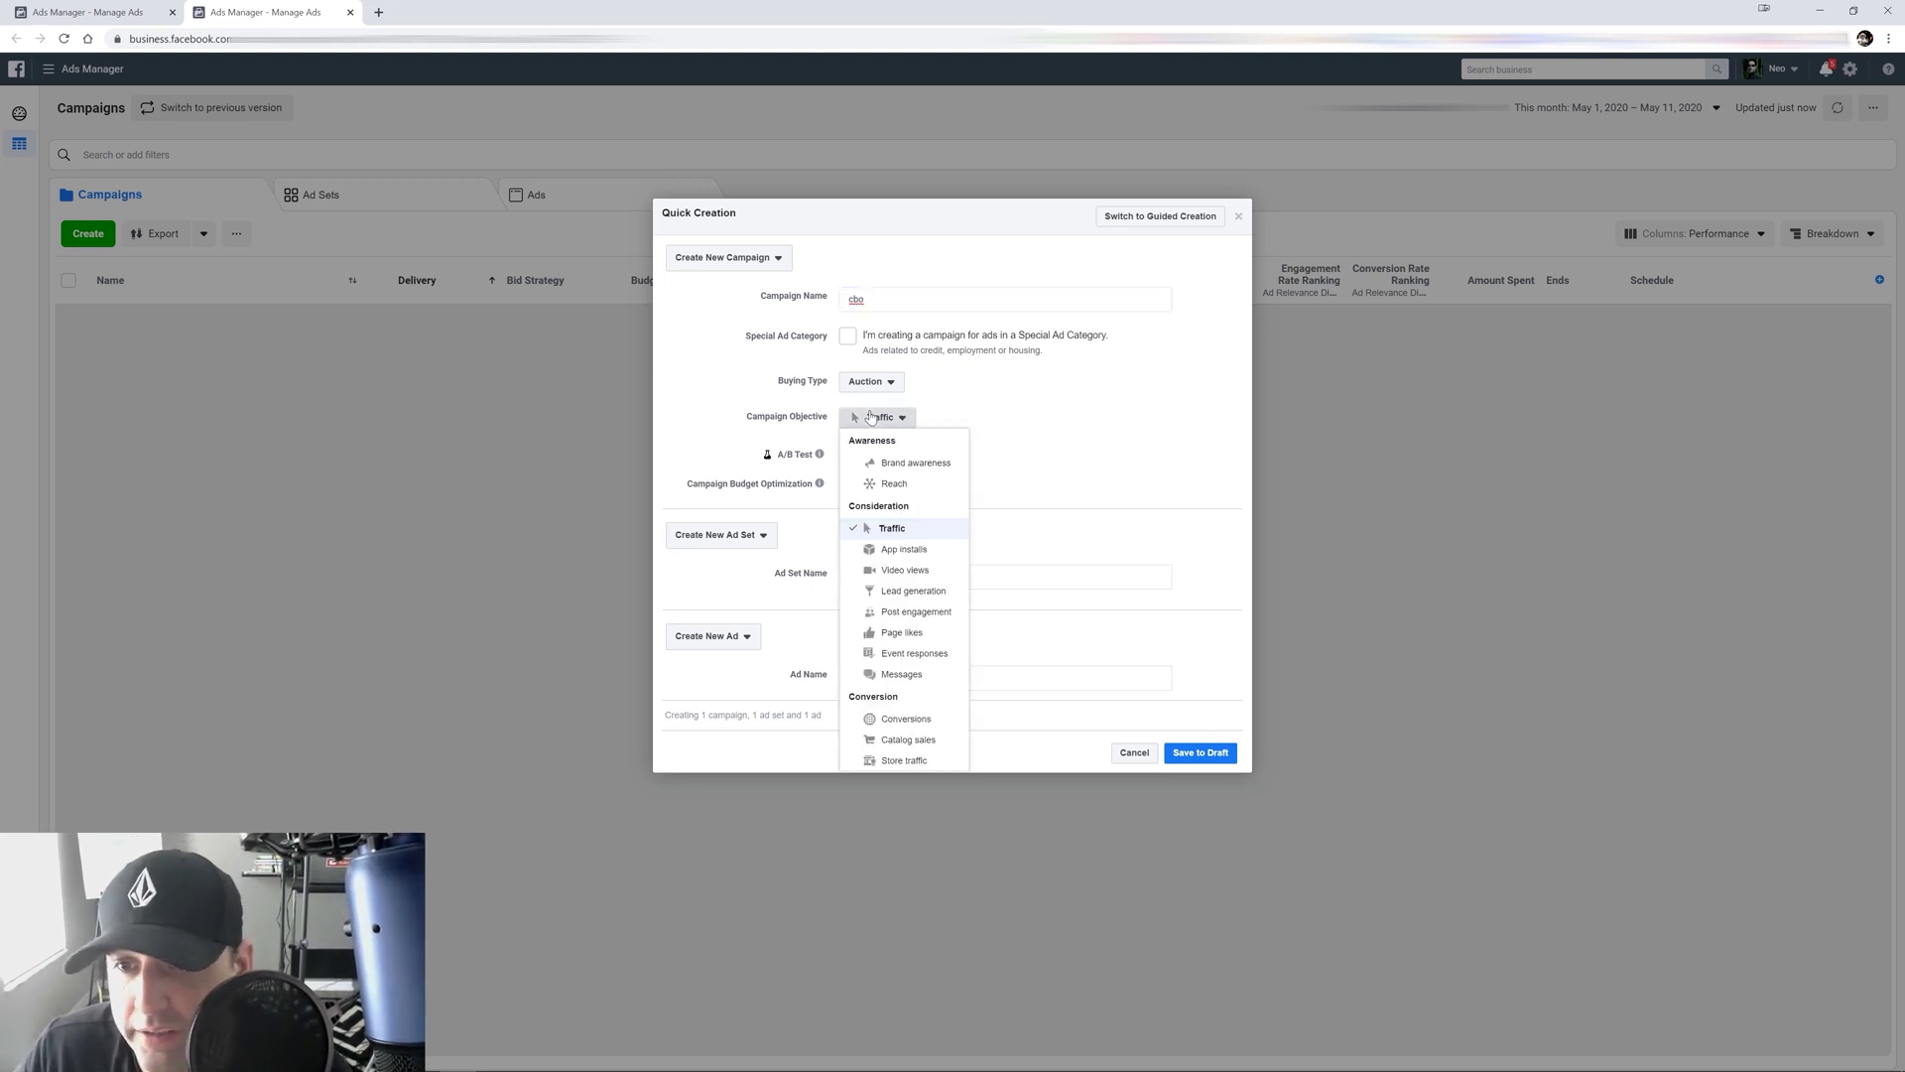
{"action": "left_click", "coordinate": [933, 717]}
{"action": "left_click", "coordinate": [862, 589]}
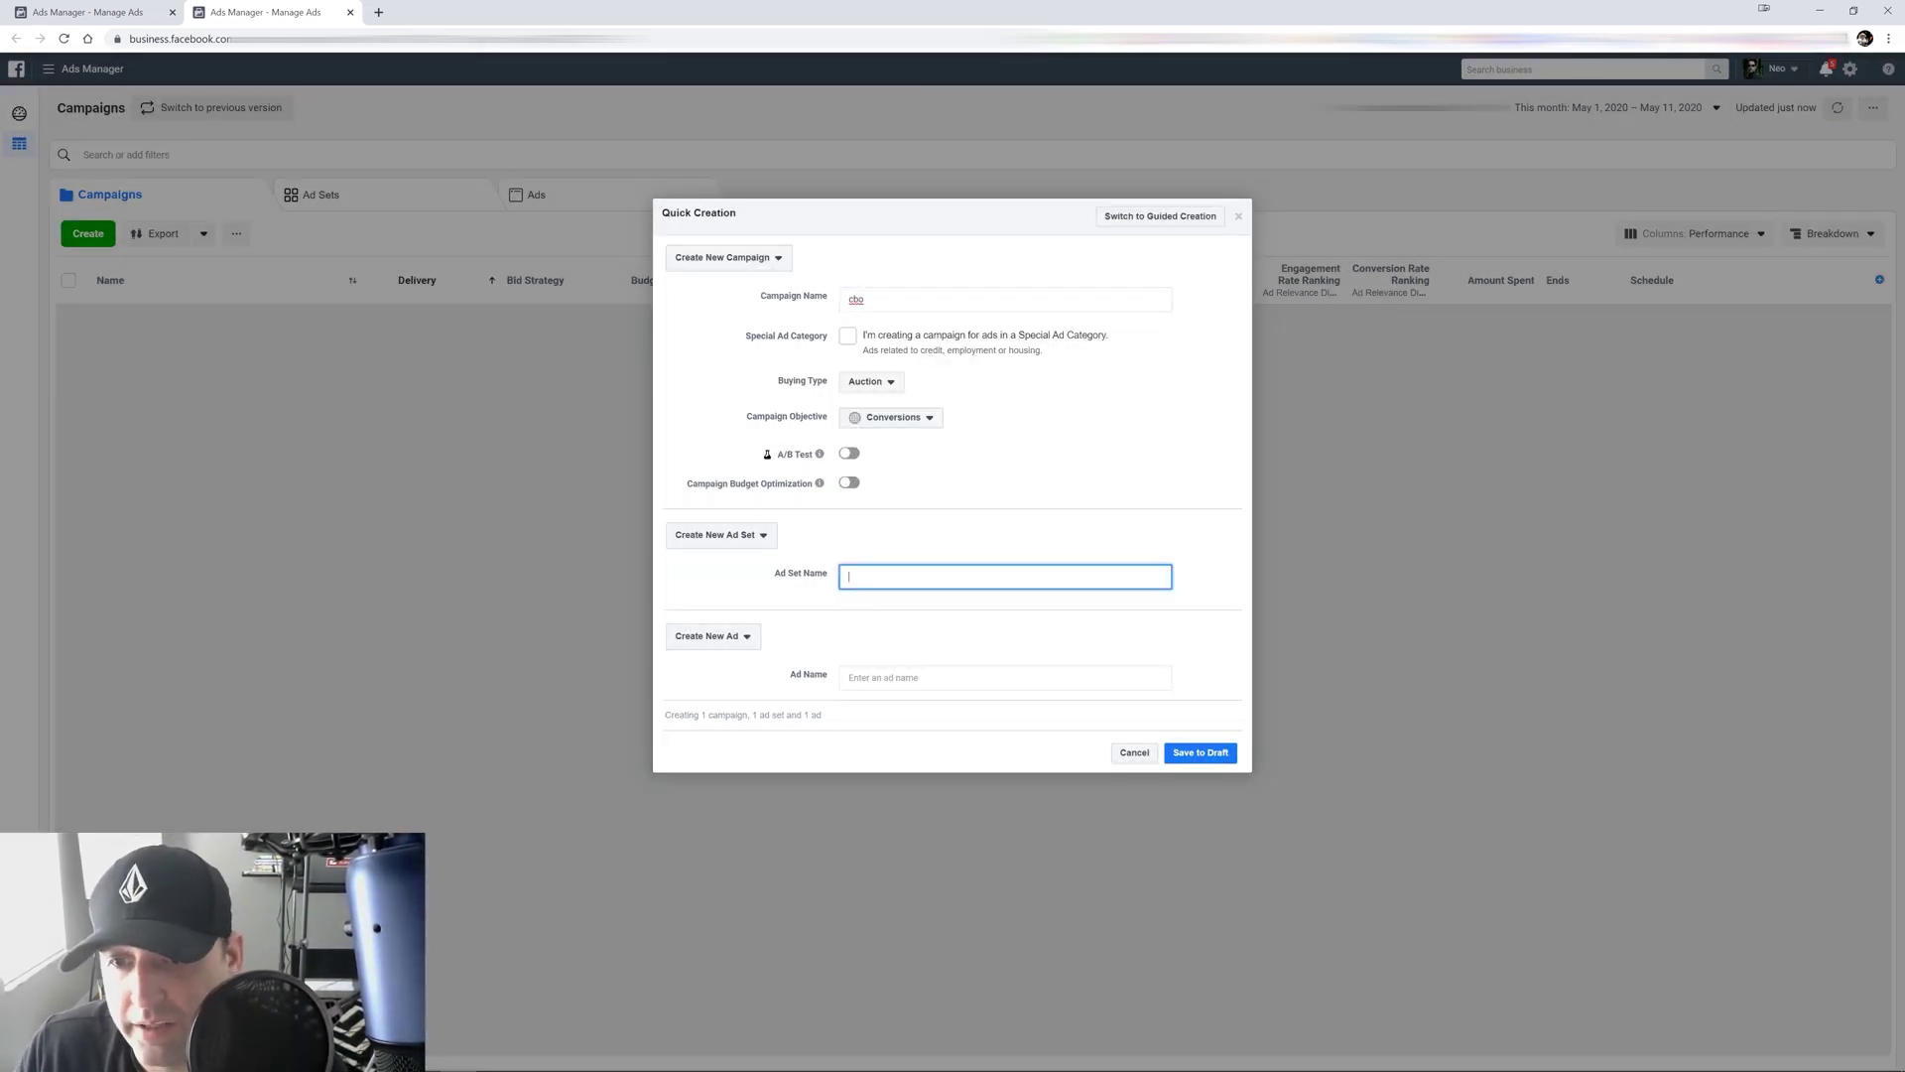
{"action": "type", "text": "cbo"}
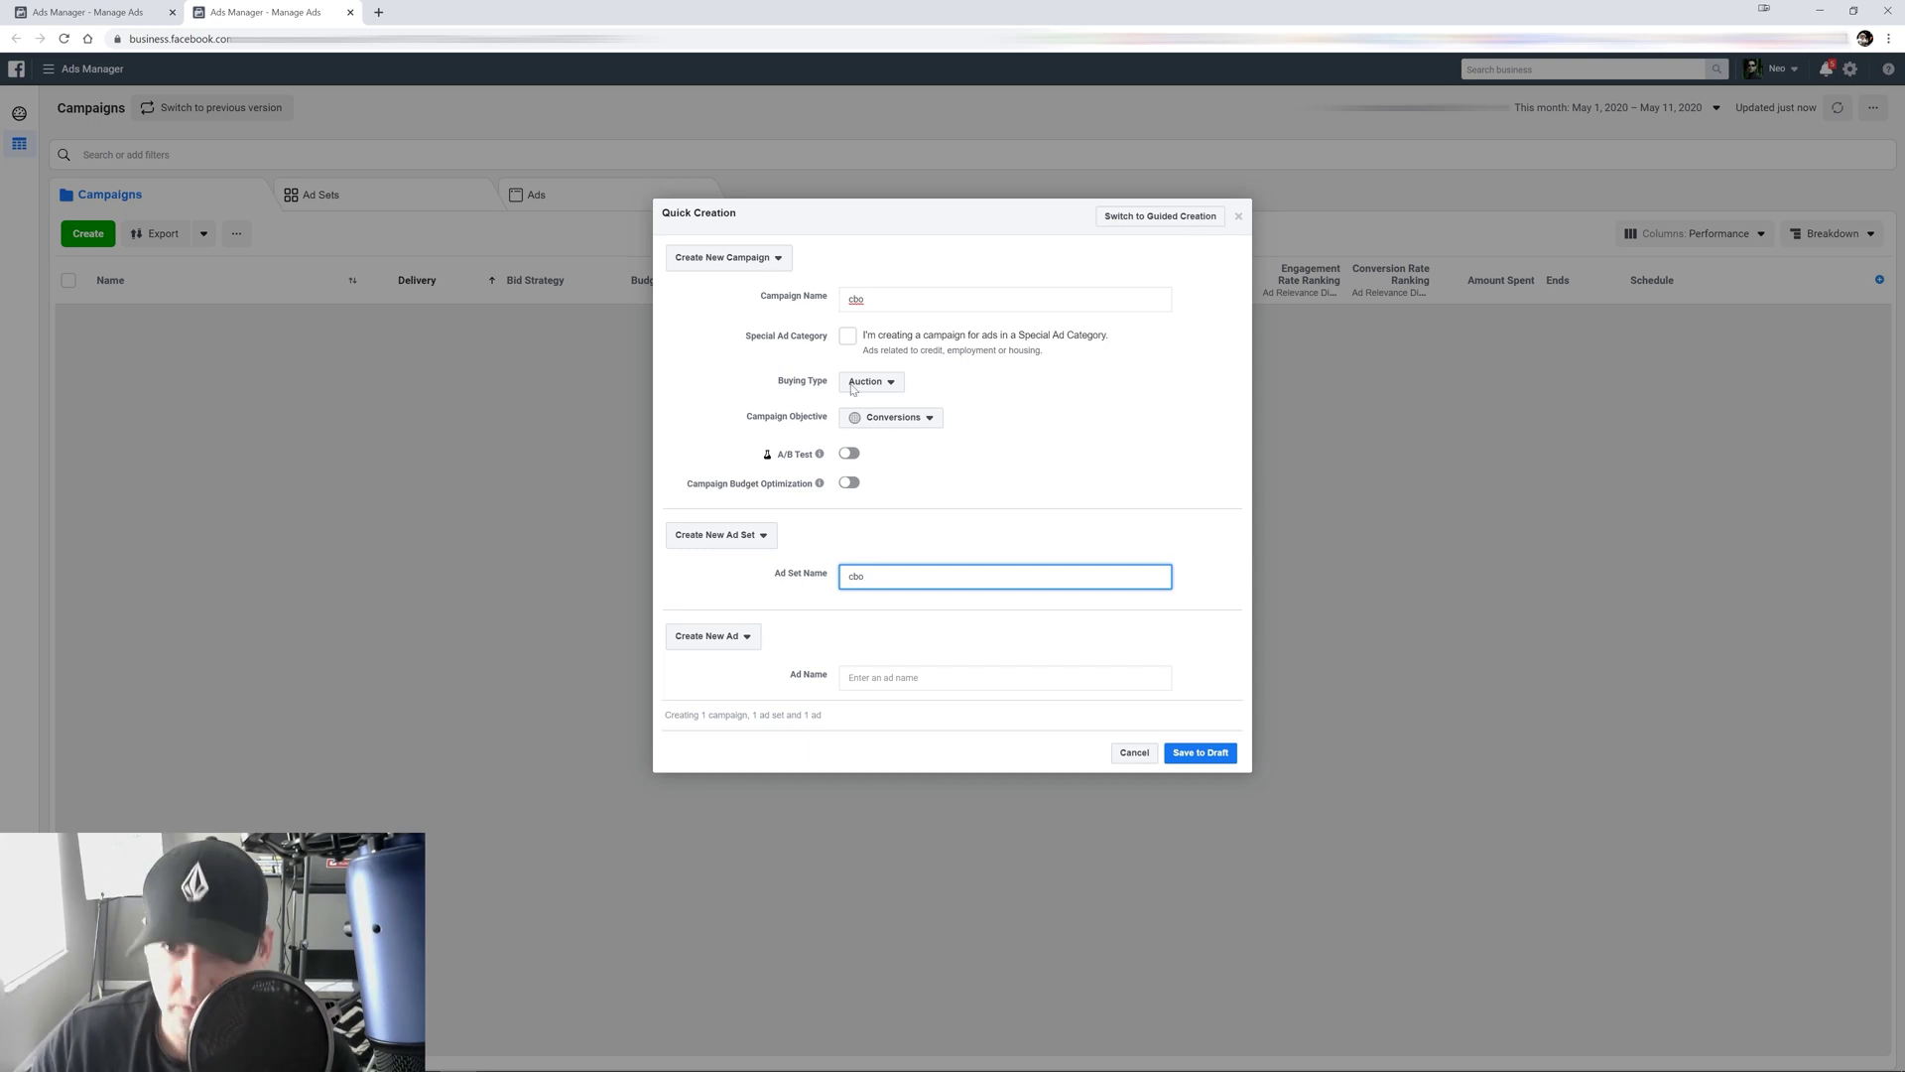
{"action": "left_click", "coordinate": [903, 687]}
{"action": "type", "text": "cbo"}
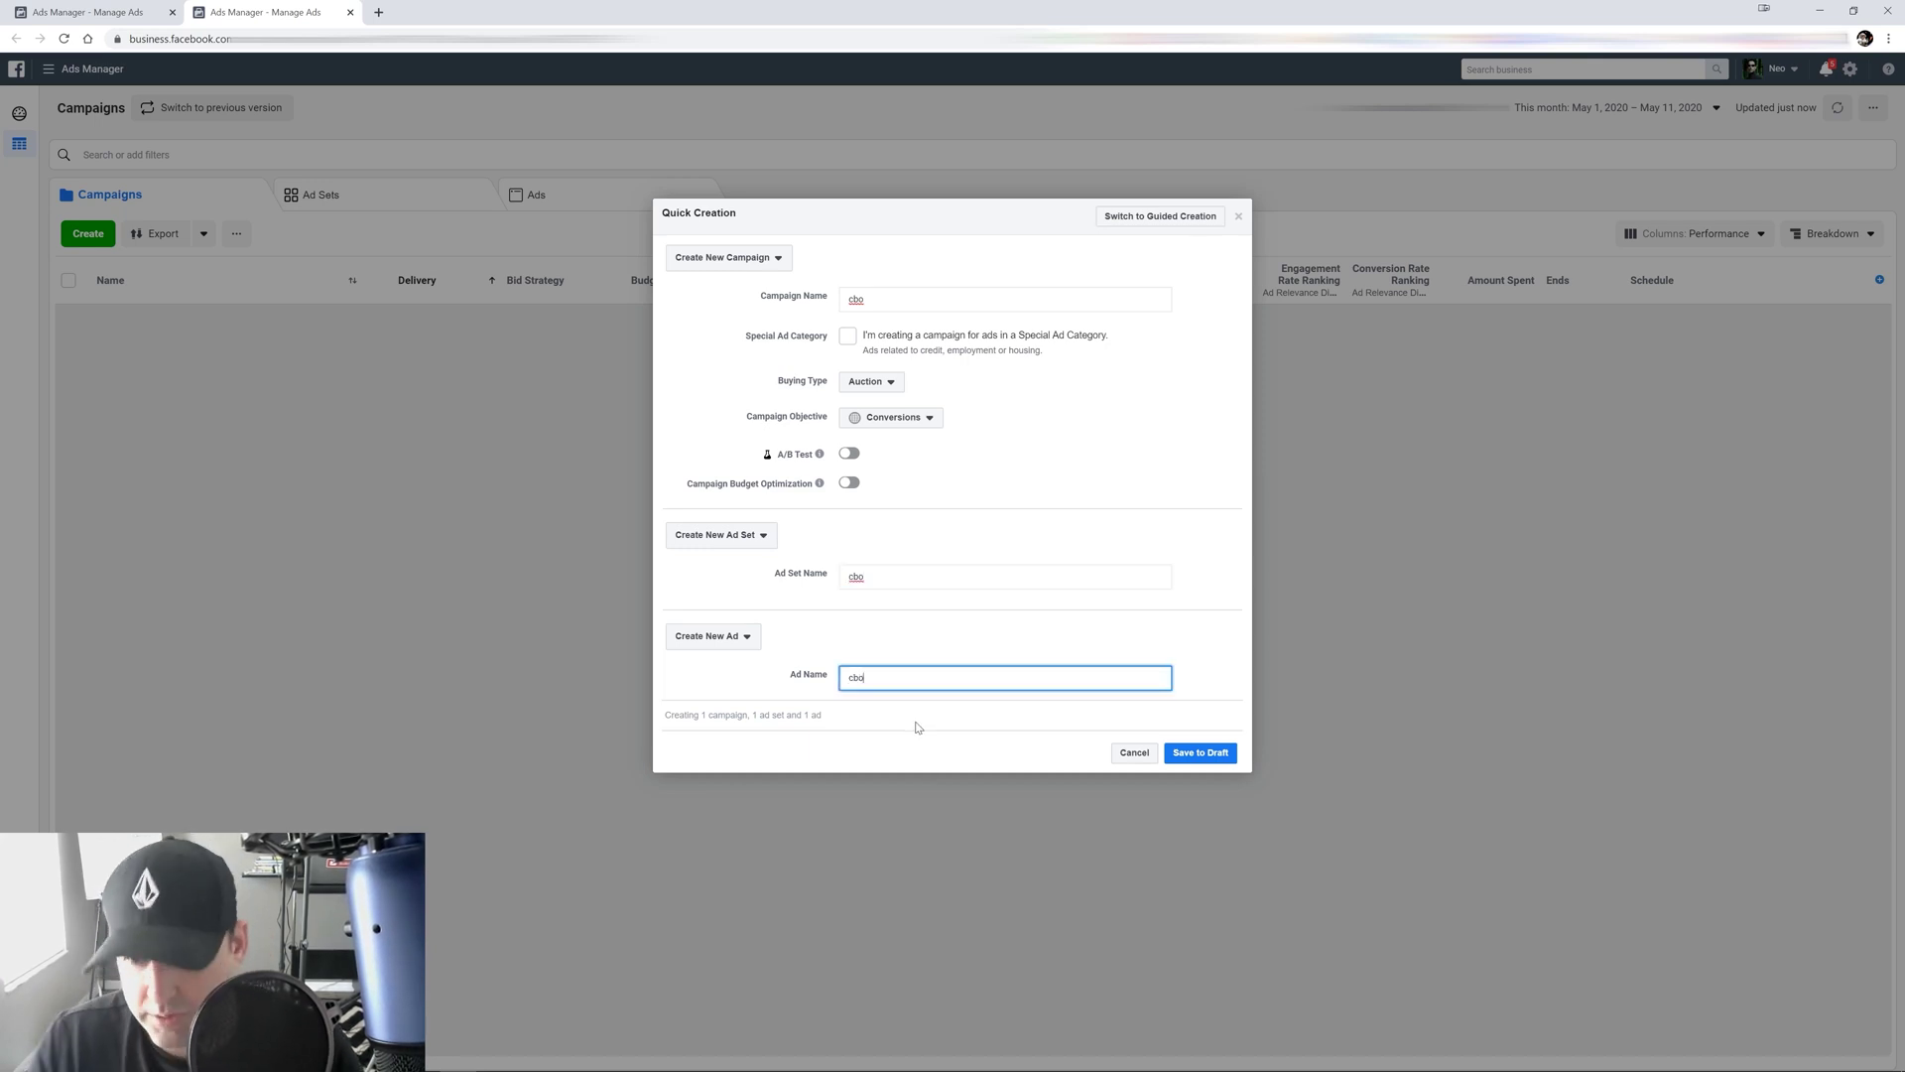
{"action": "left_click", "coordinate": [1193, 756]}
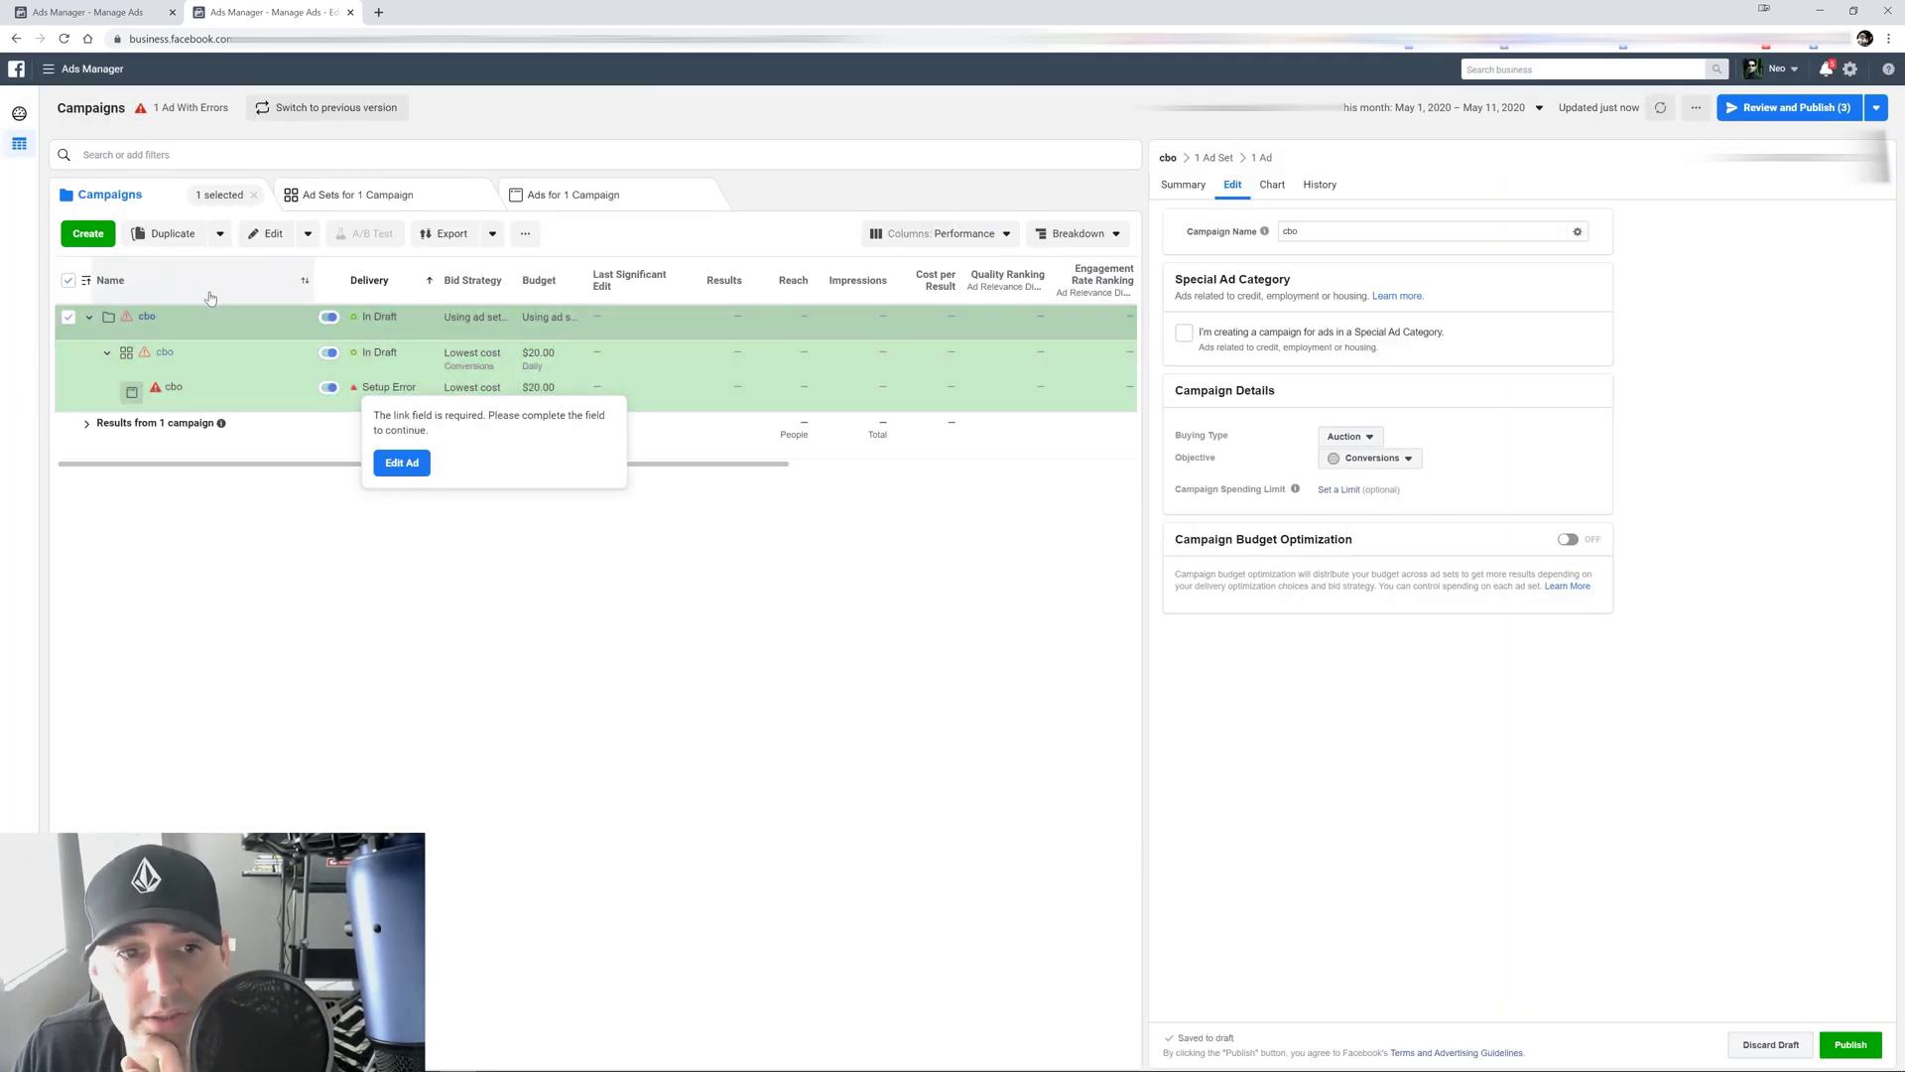
Open the cbo campaign's ad set and choose Purchase as its website conversion event.
{"action": "left_click", "coordinate": [89, 316]}
{"action": "left_click", "coordinate": [147, 315]}
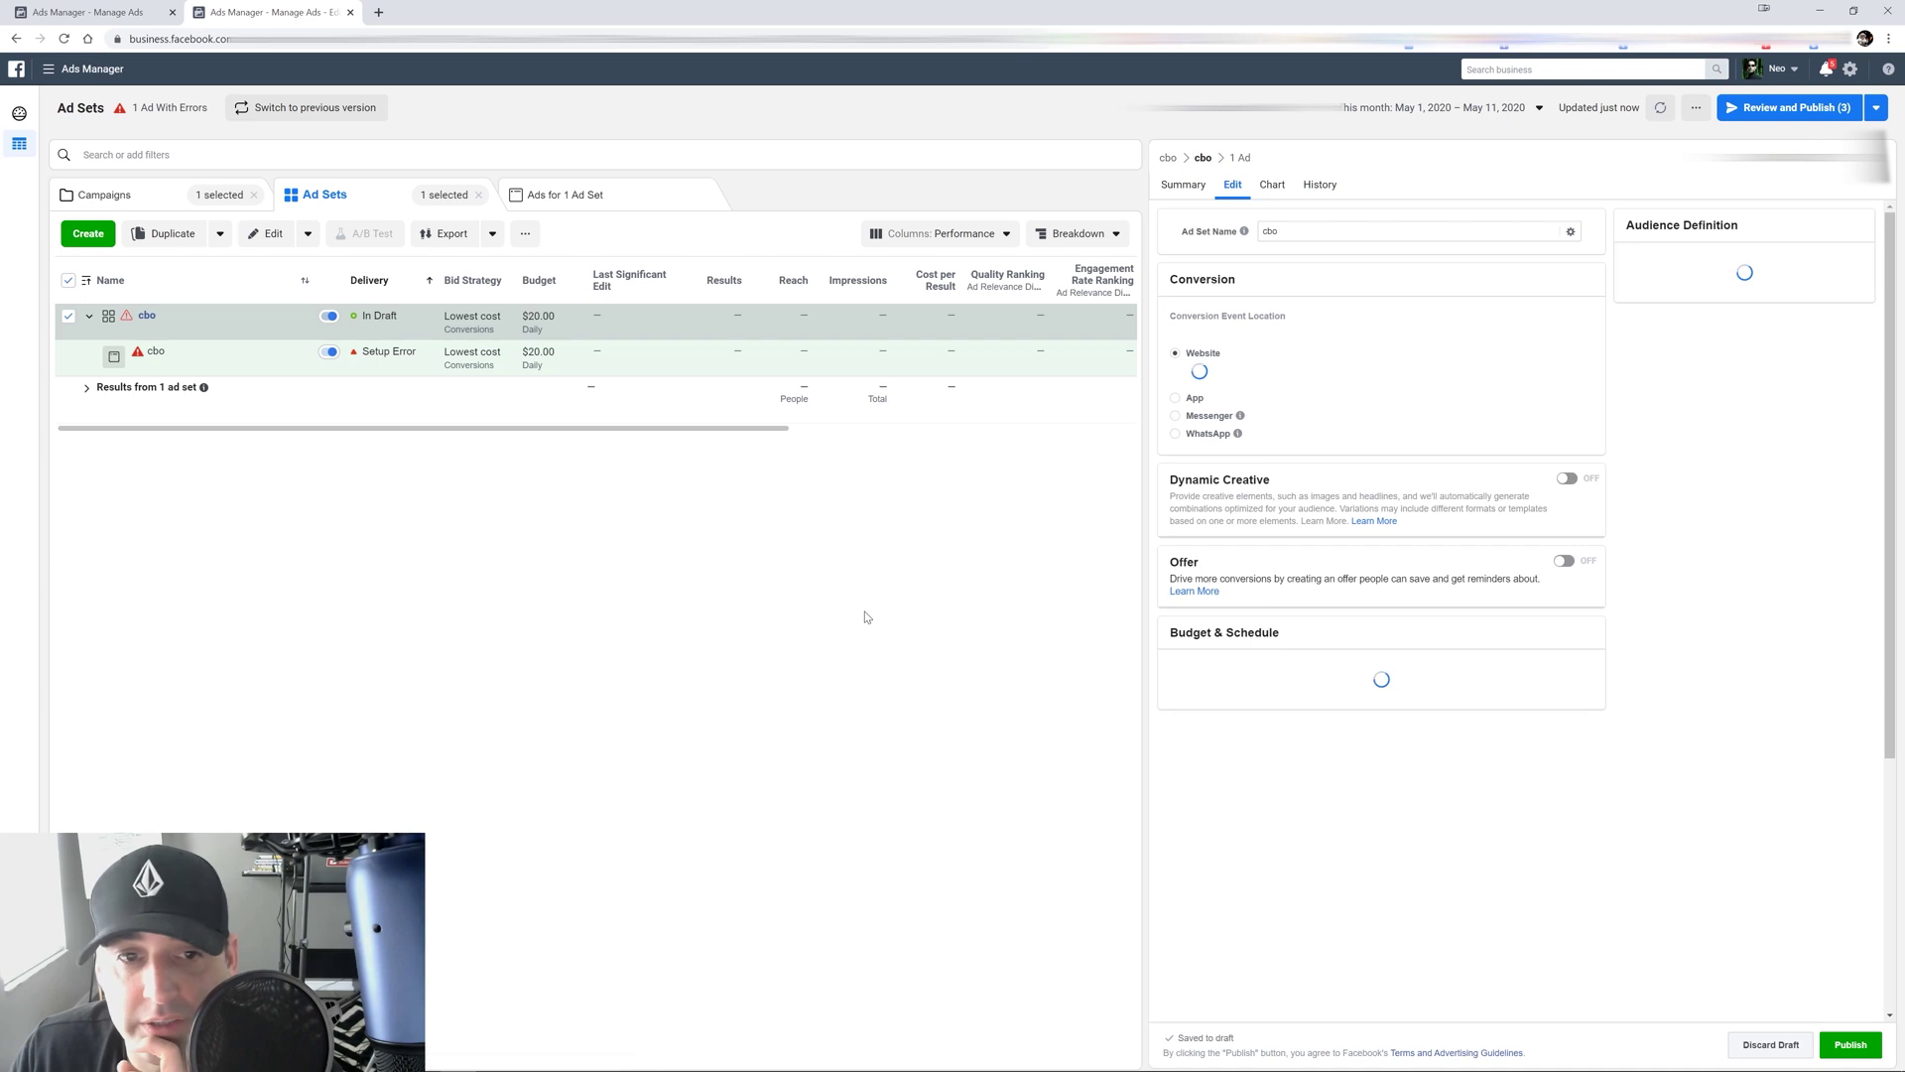
{"action": "left_click", "coordinate": [87, 316]}
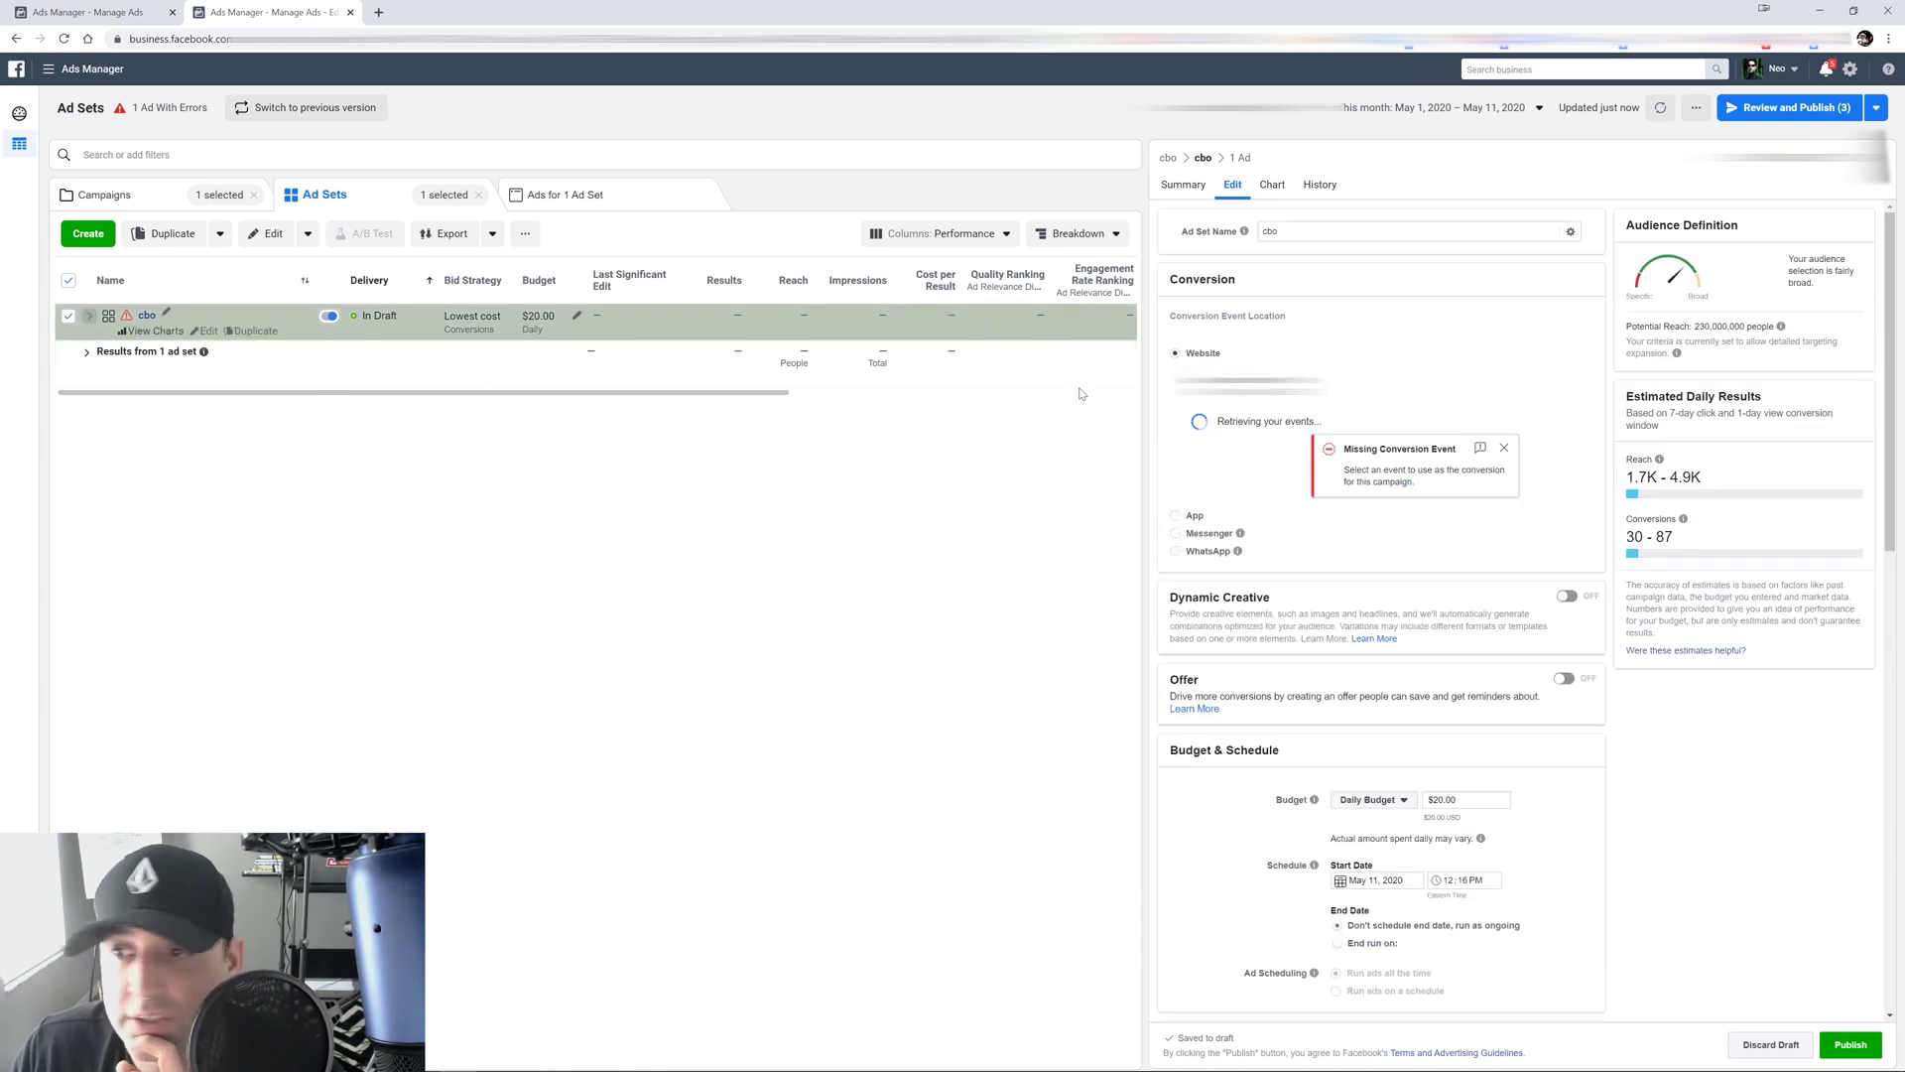
{"action": "left_click", "coordinate": [1280, 426]}
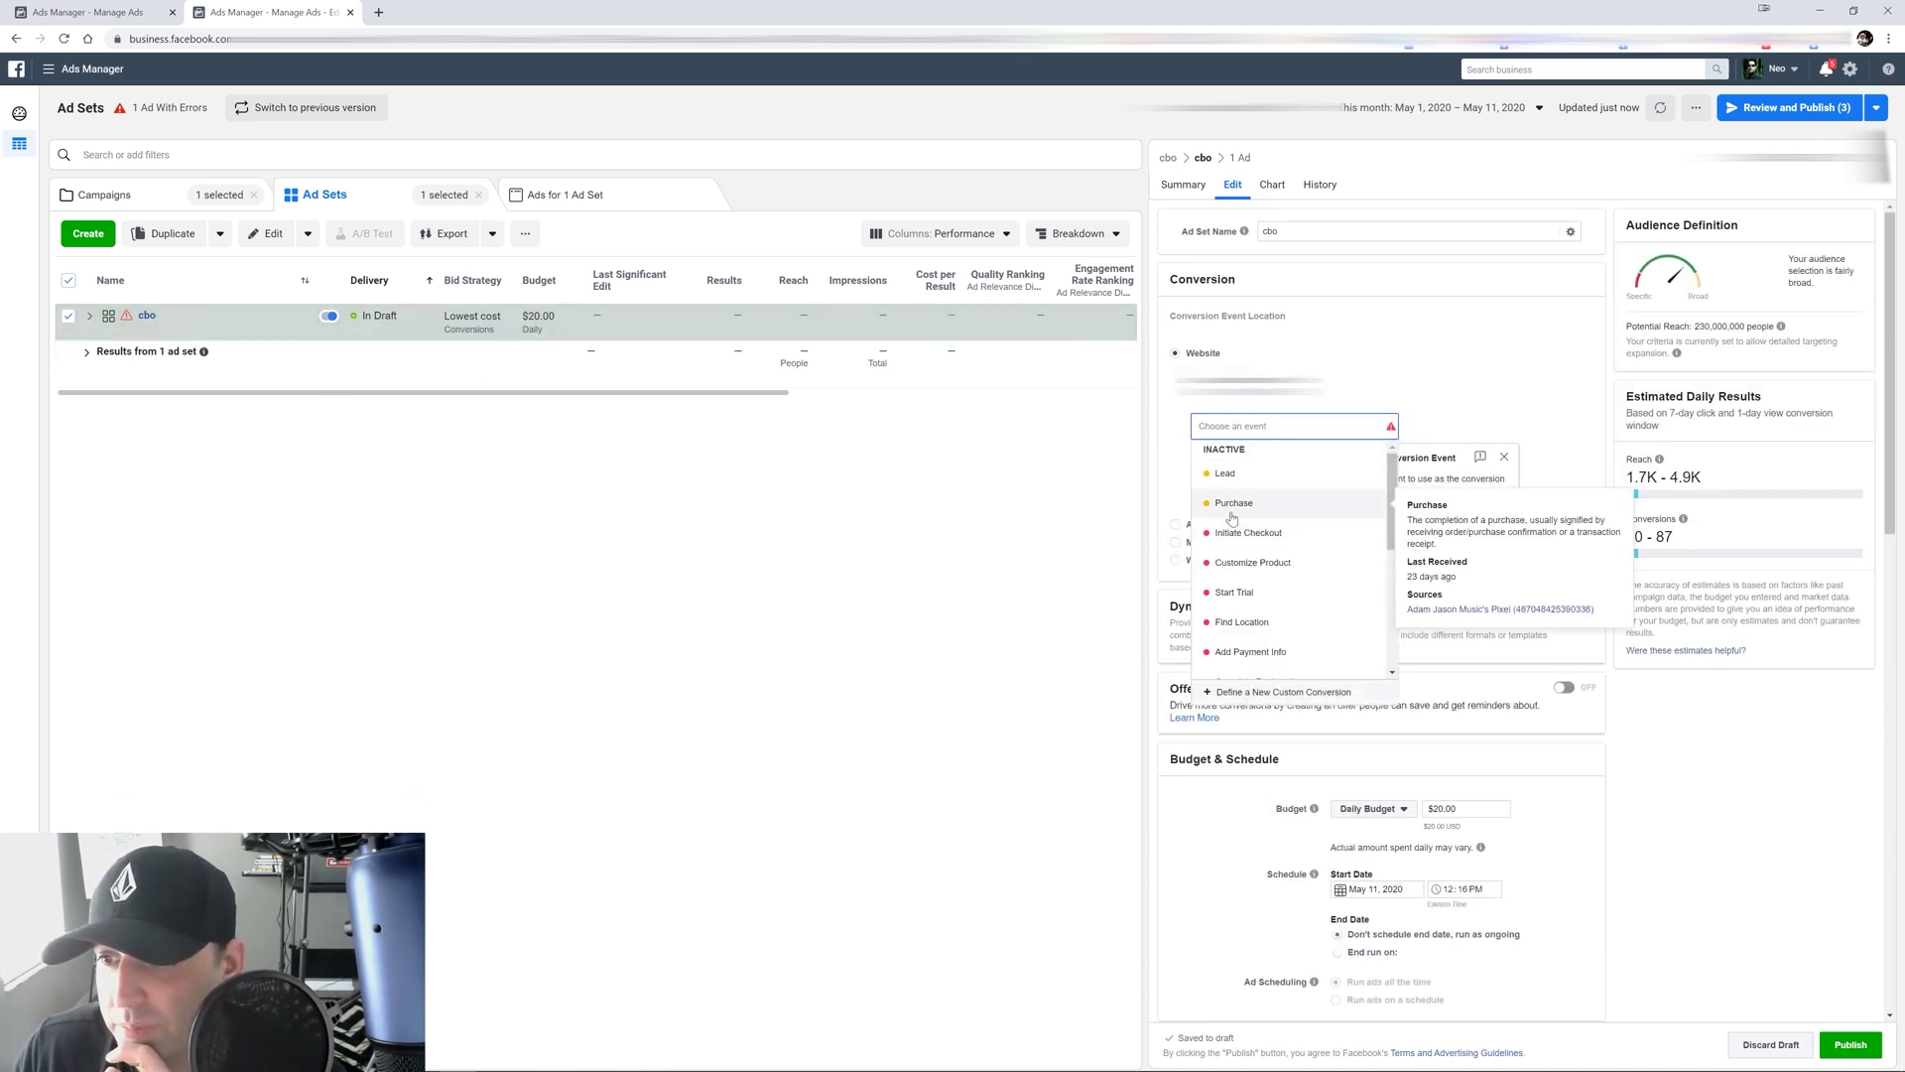
{"action": "left_click", "coordinate": [1235, 510]}
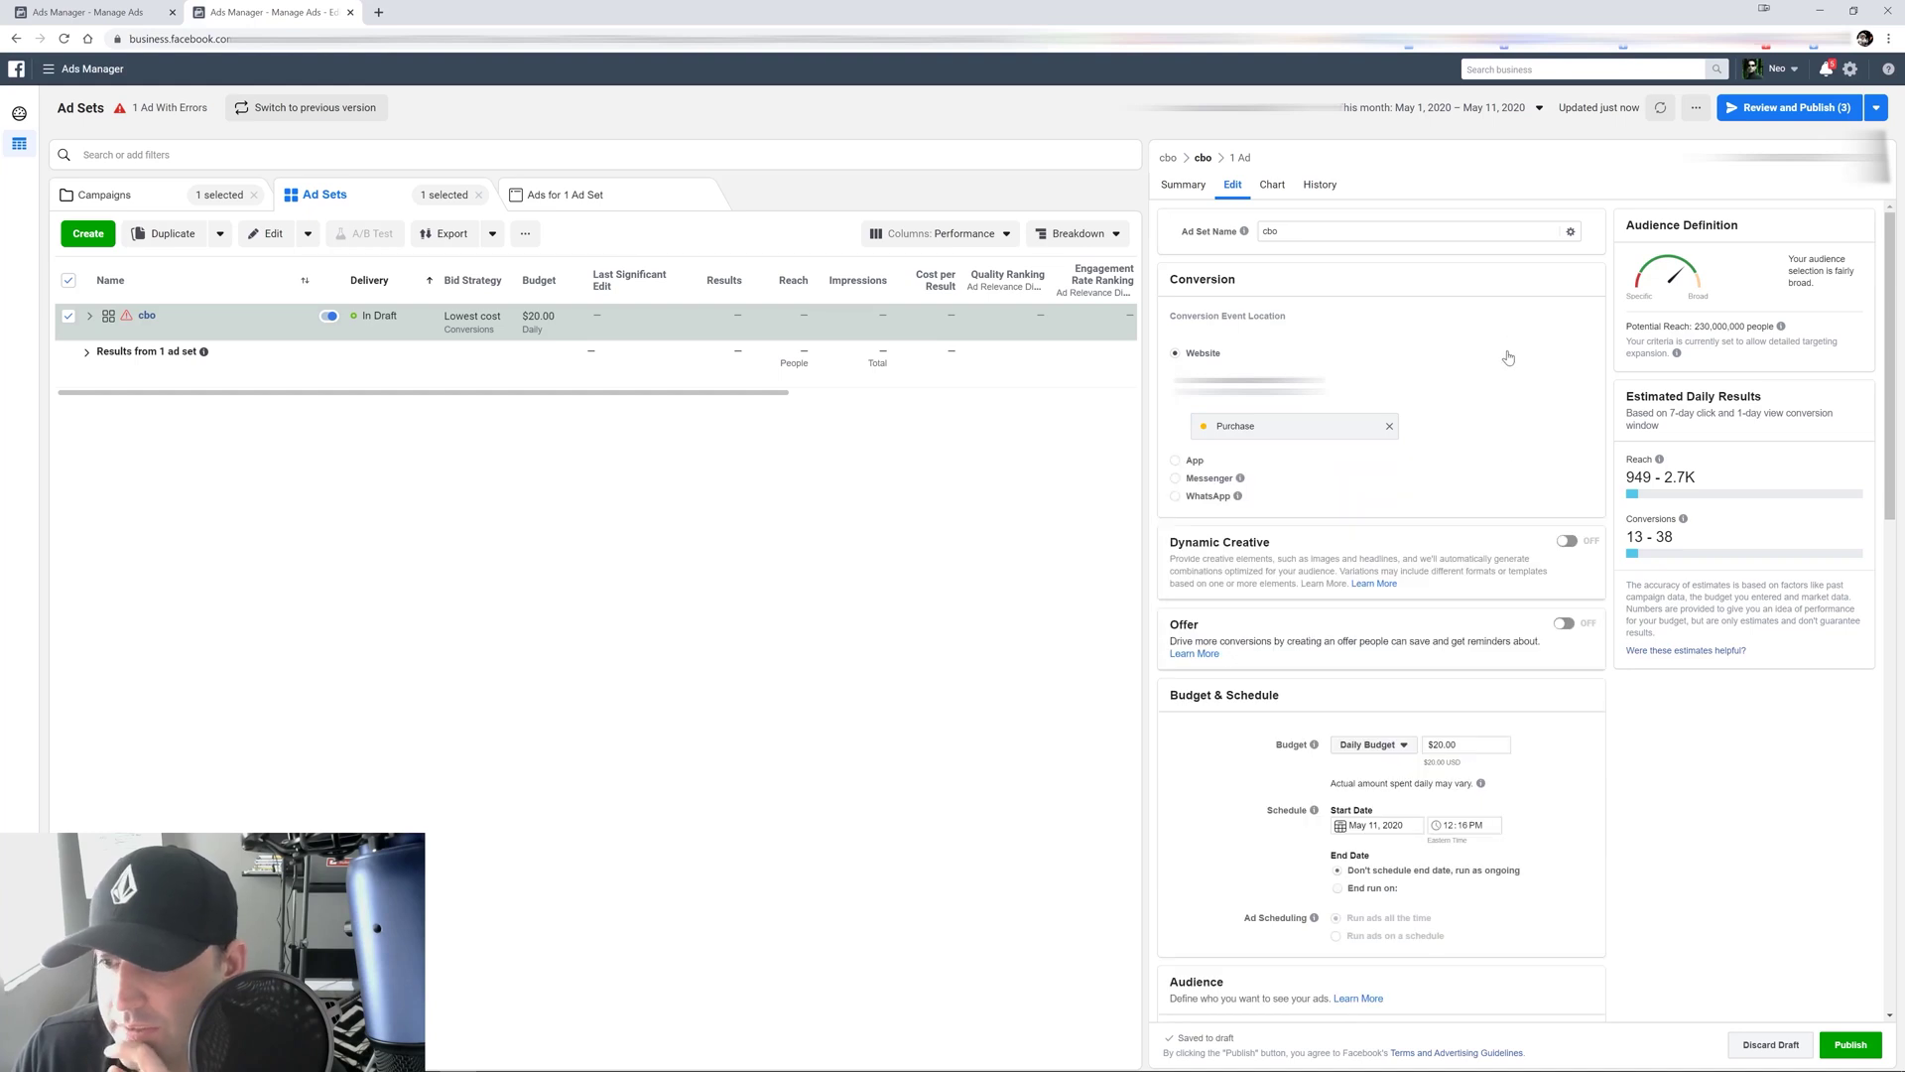
Check the ad set's audience and placement settings, and search Google in a new tab for online pet stores.
{"action": "scroll", "coordinate": [1508, 355], "scroll_direction": "down", "scroll_amount": 7}
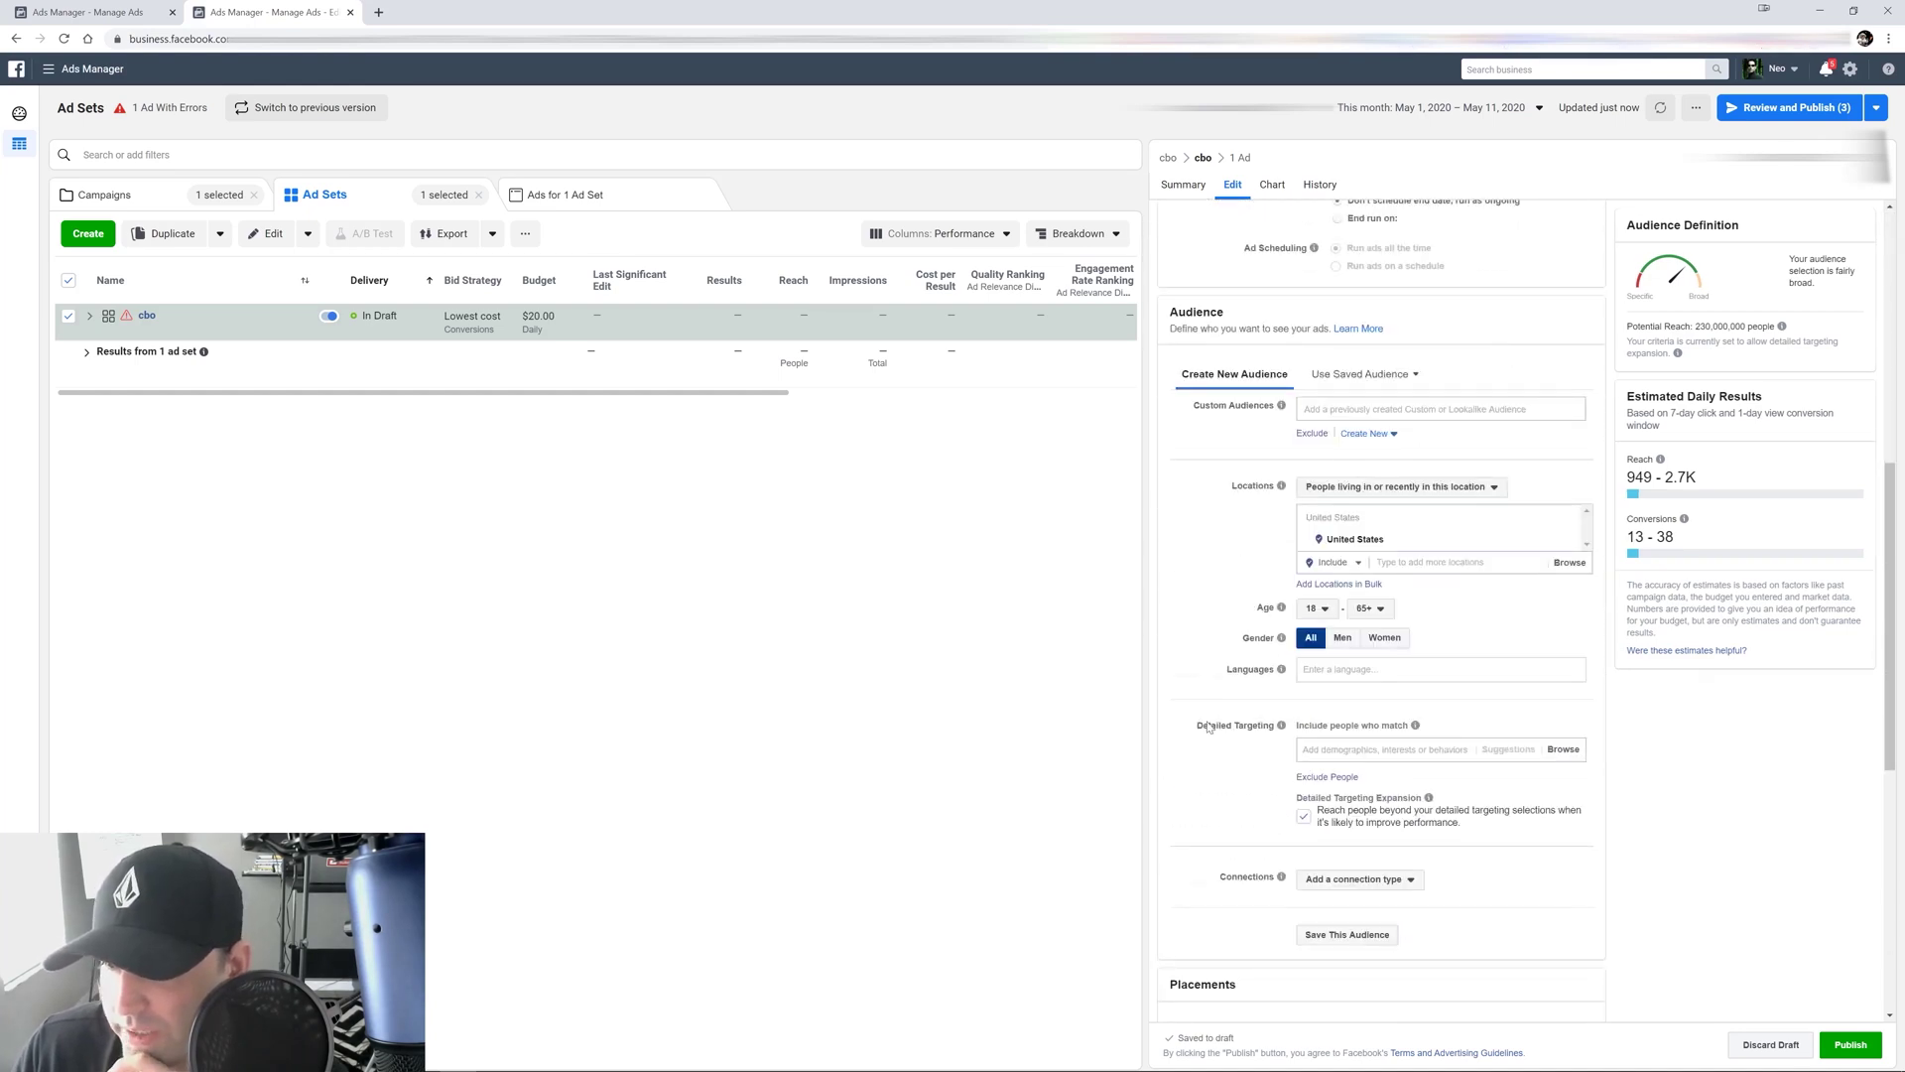
{"action": "scroll", "coordinate": [1423, 615], "scroll_direction": "down", "scroll_amount": 2}
{"action": "scroll", "coordinate": [1281, 534], "scroll_direction": "down", "scroll_amount": 1}
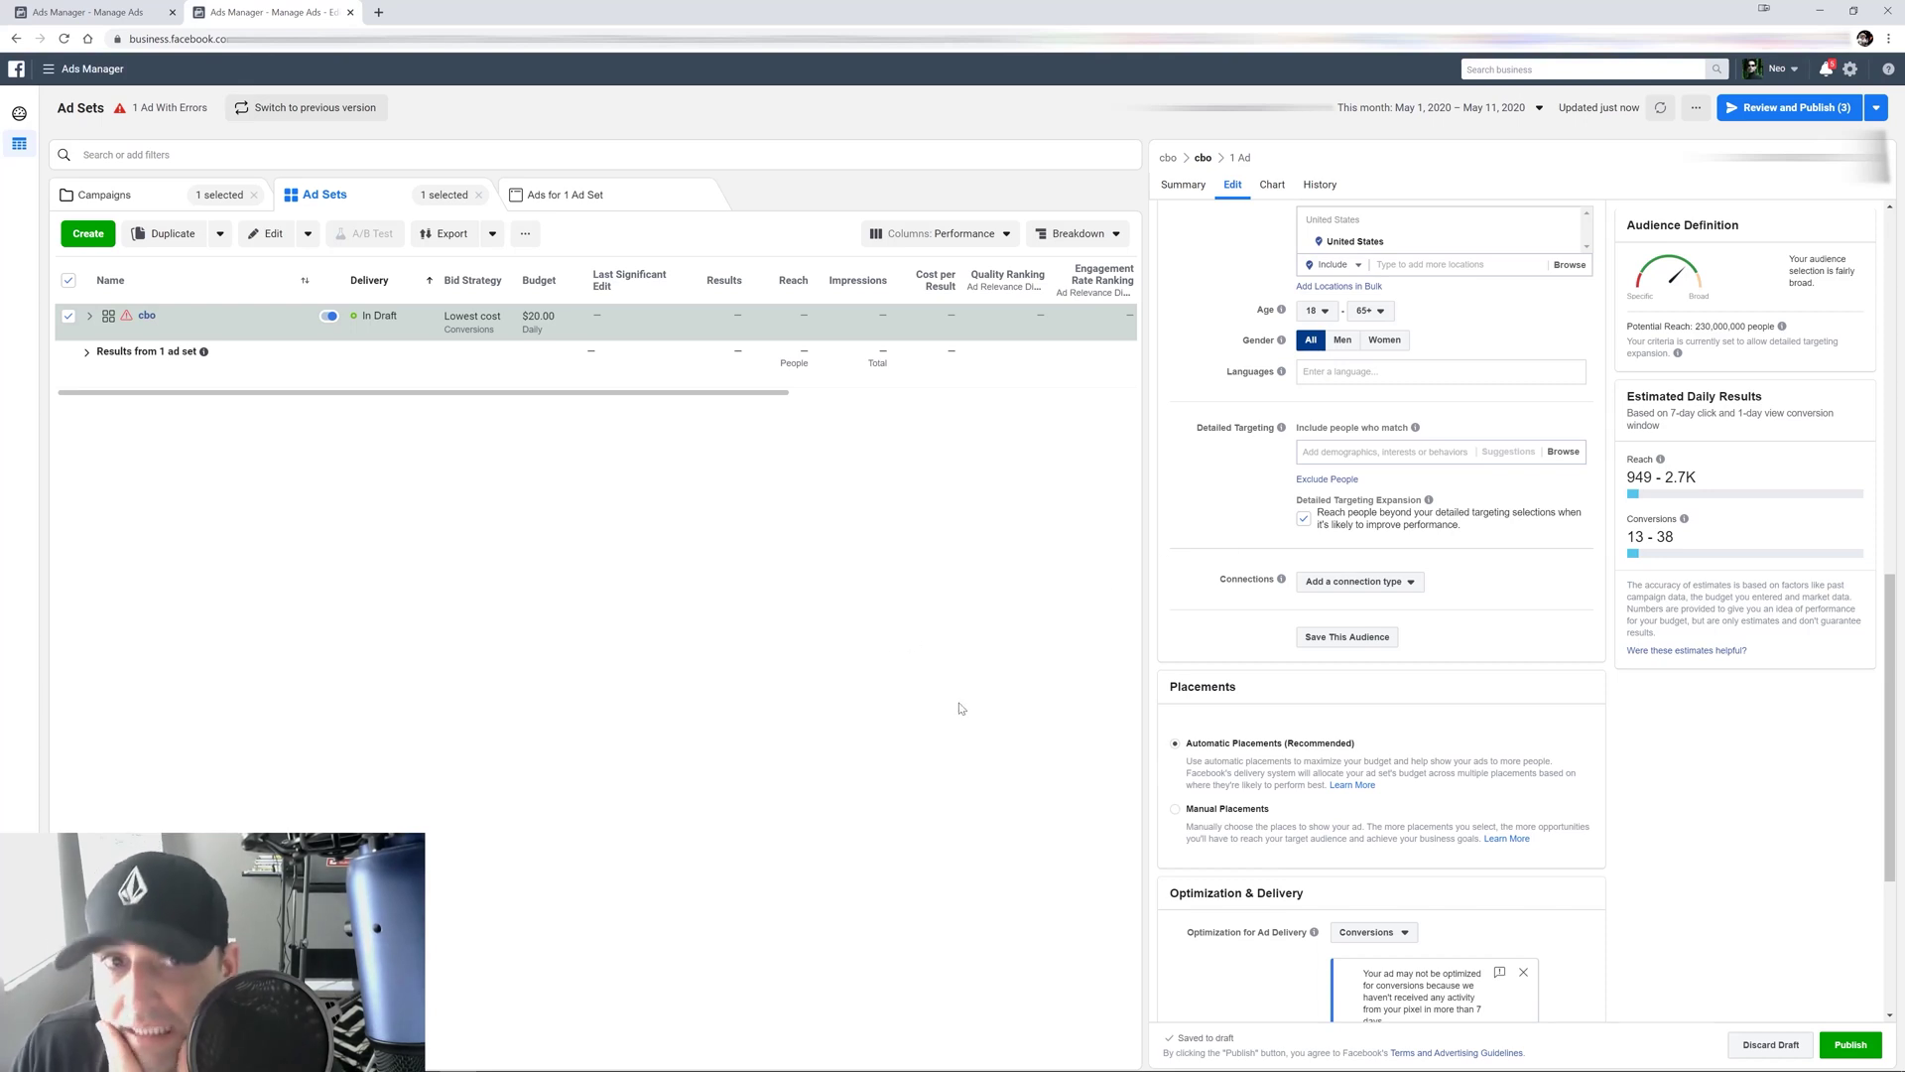
{"action": "left_click", "coordinate": [378, 12]}
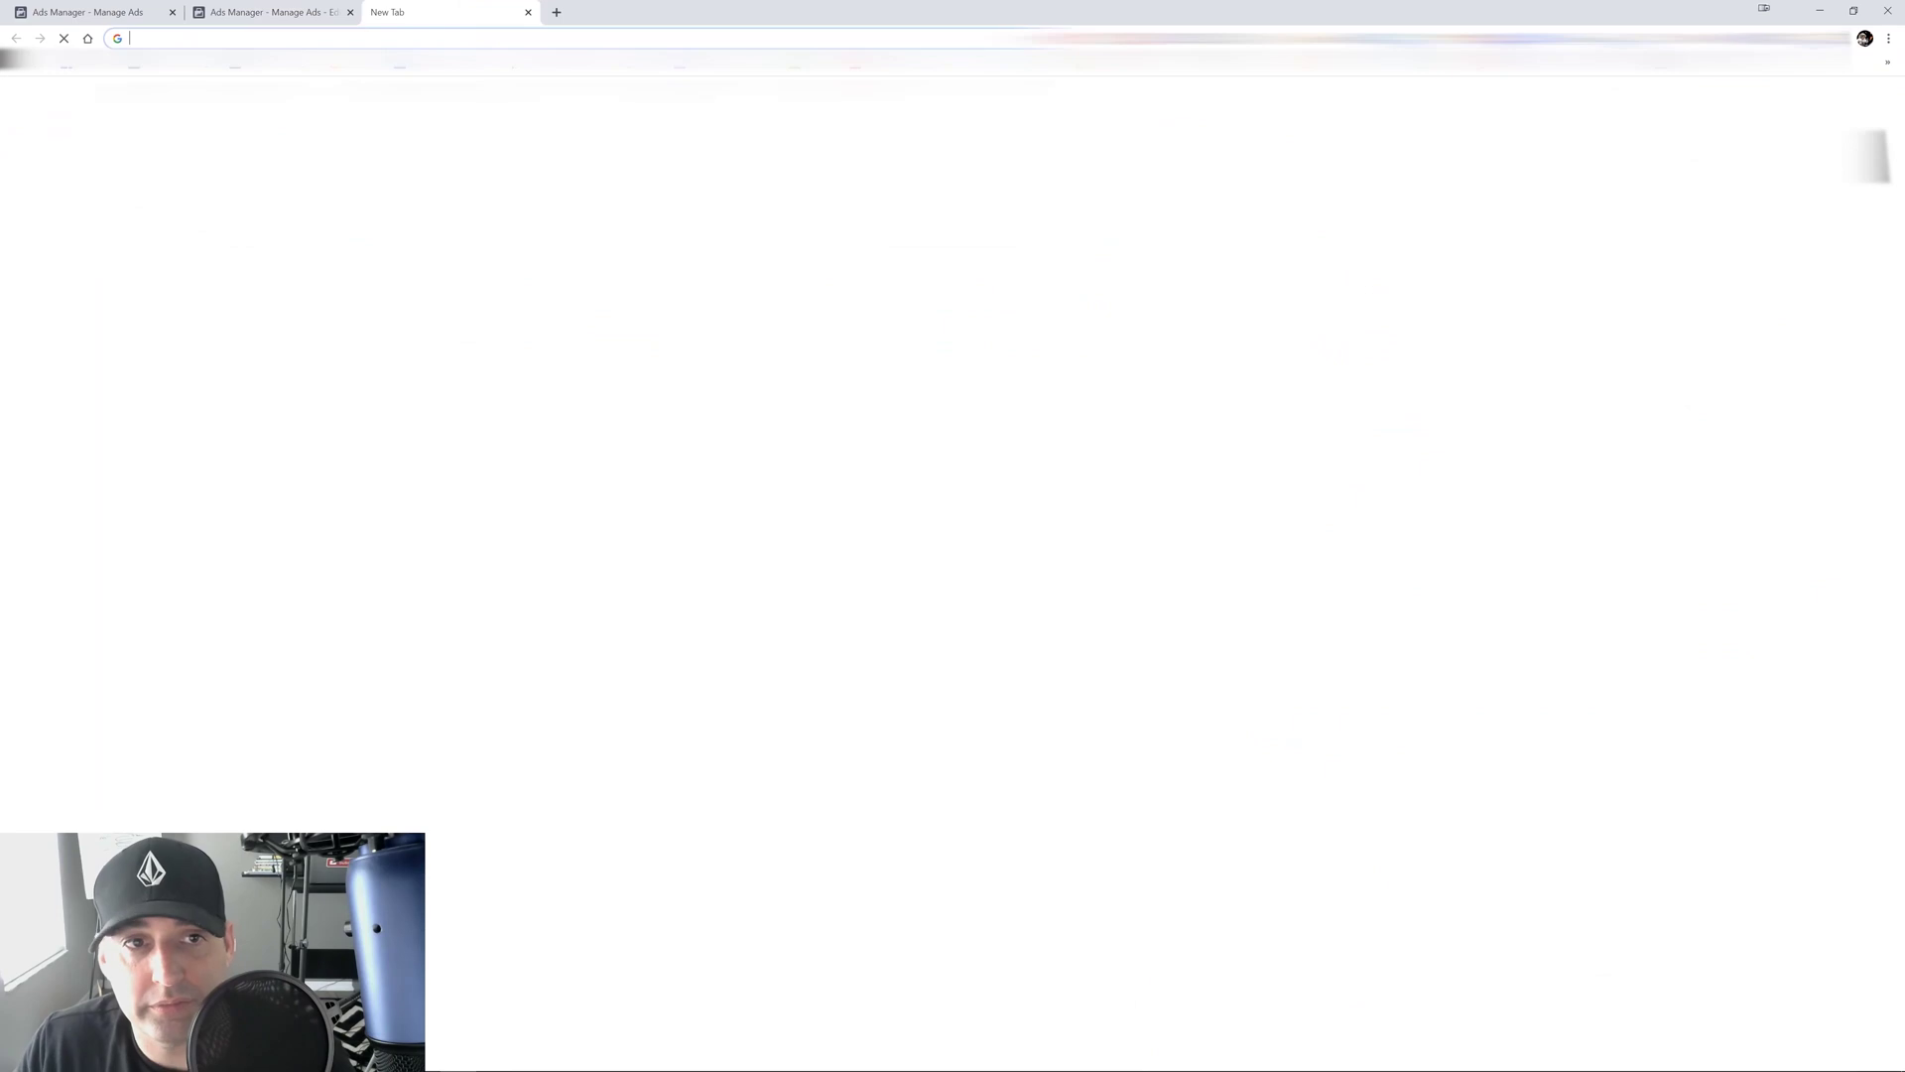
{"action": "type", "text": "pet sotres on"}
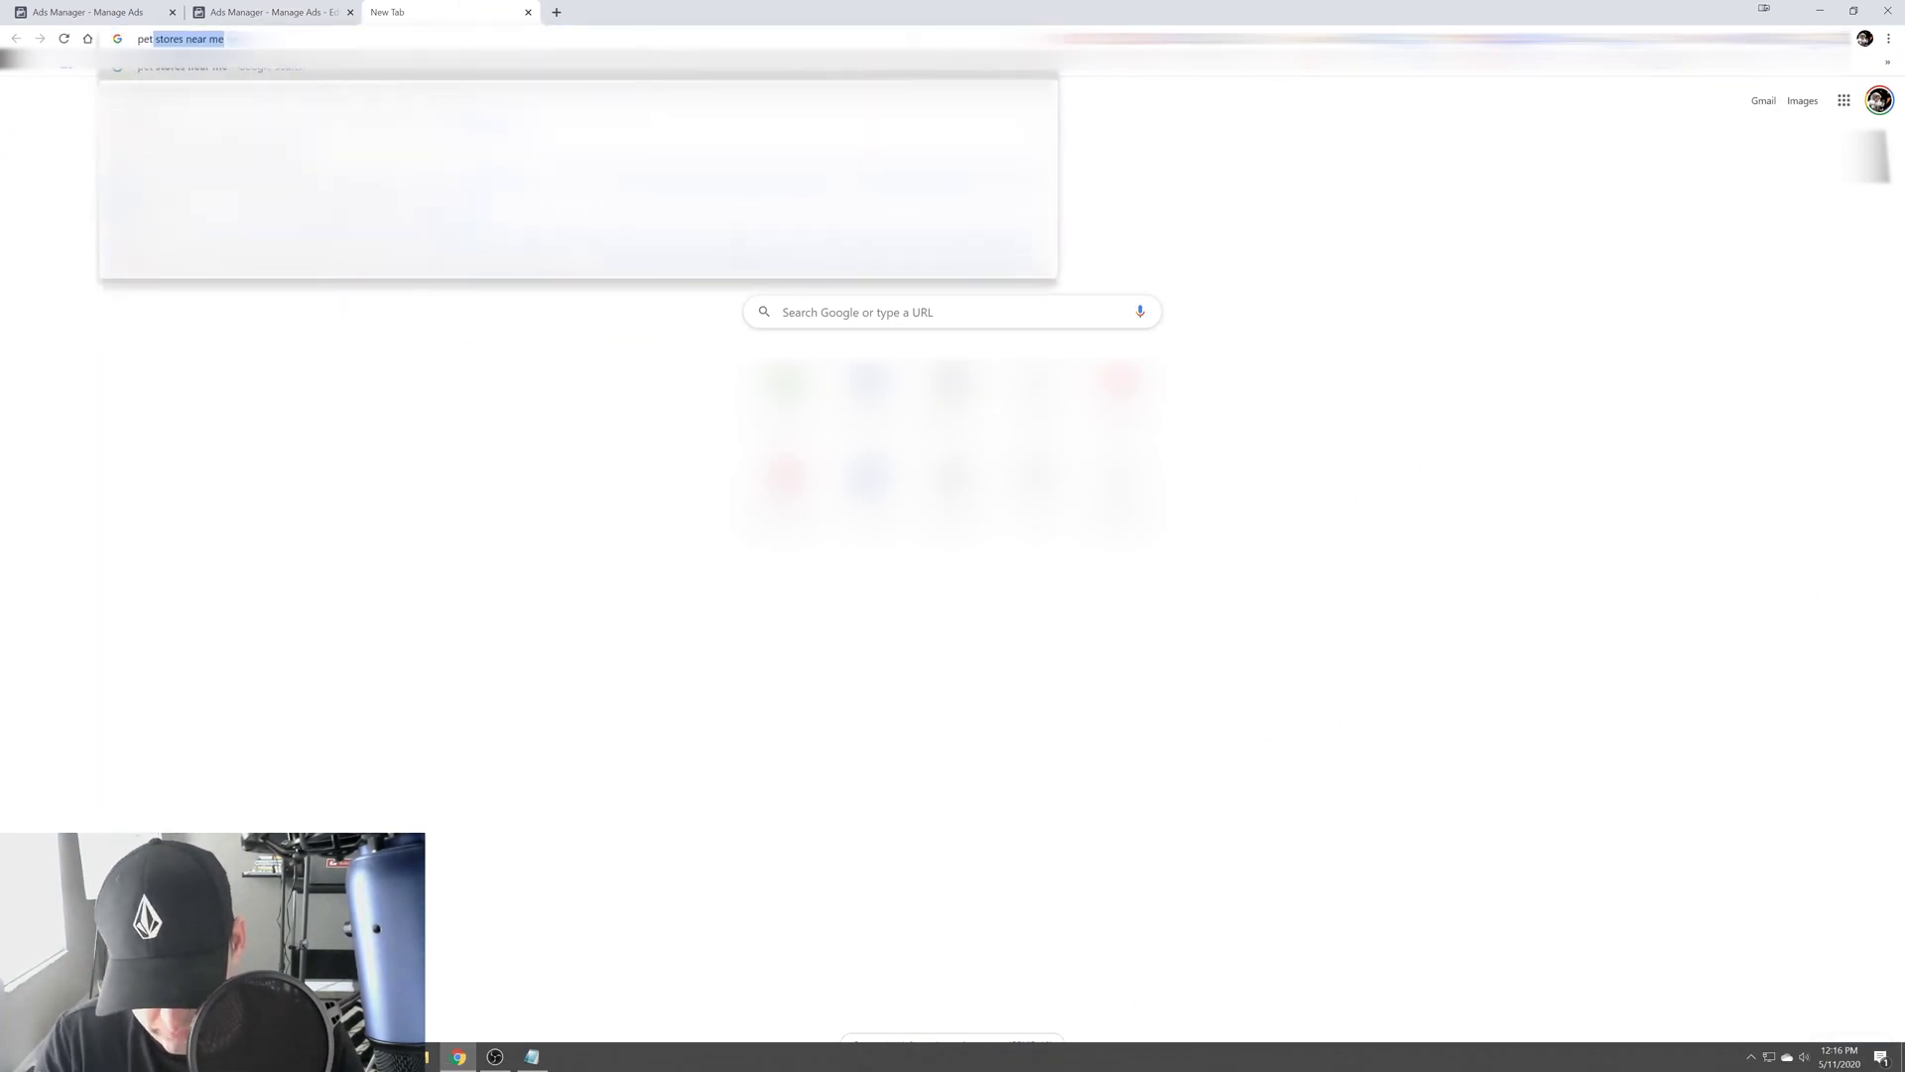
{"action": "type", "text": "line"}
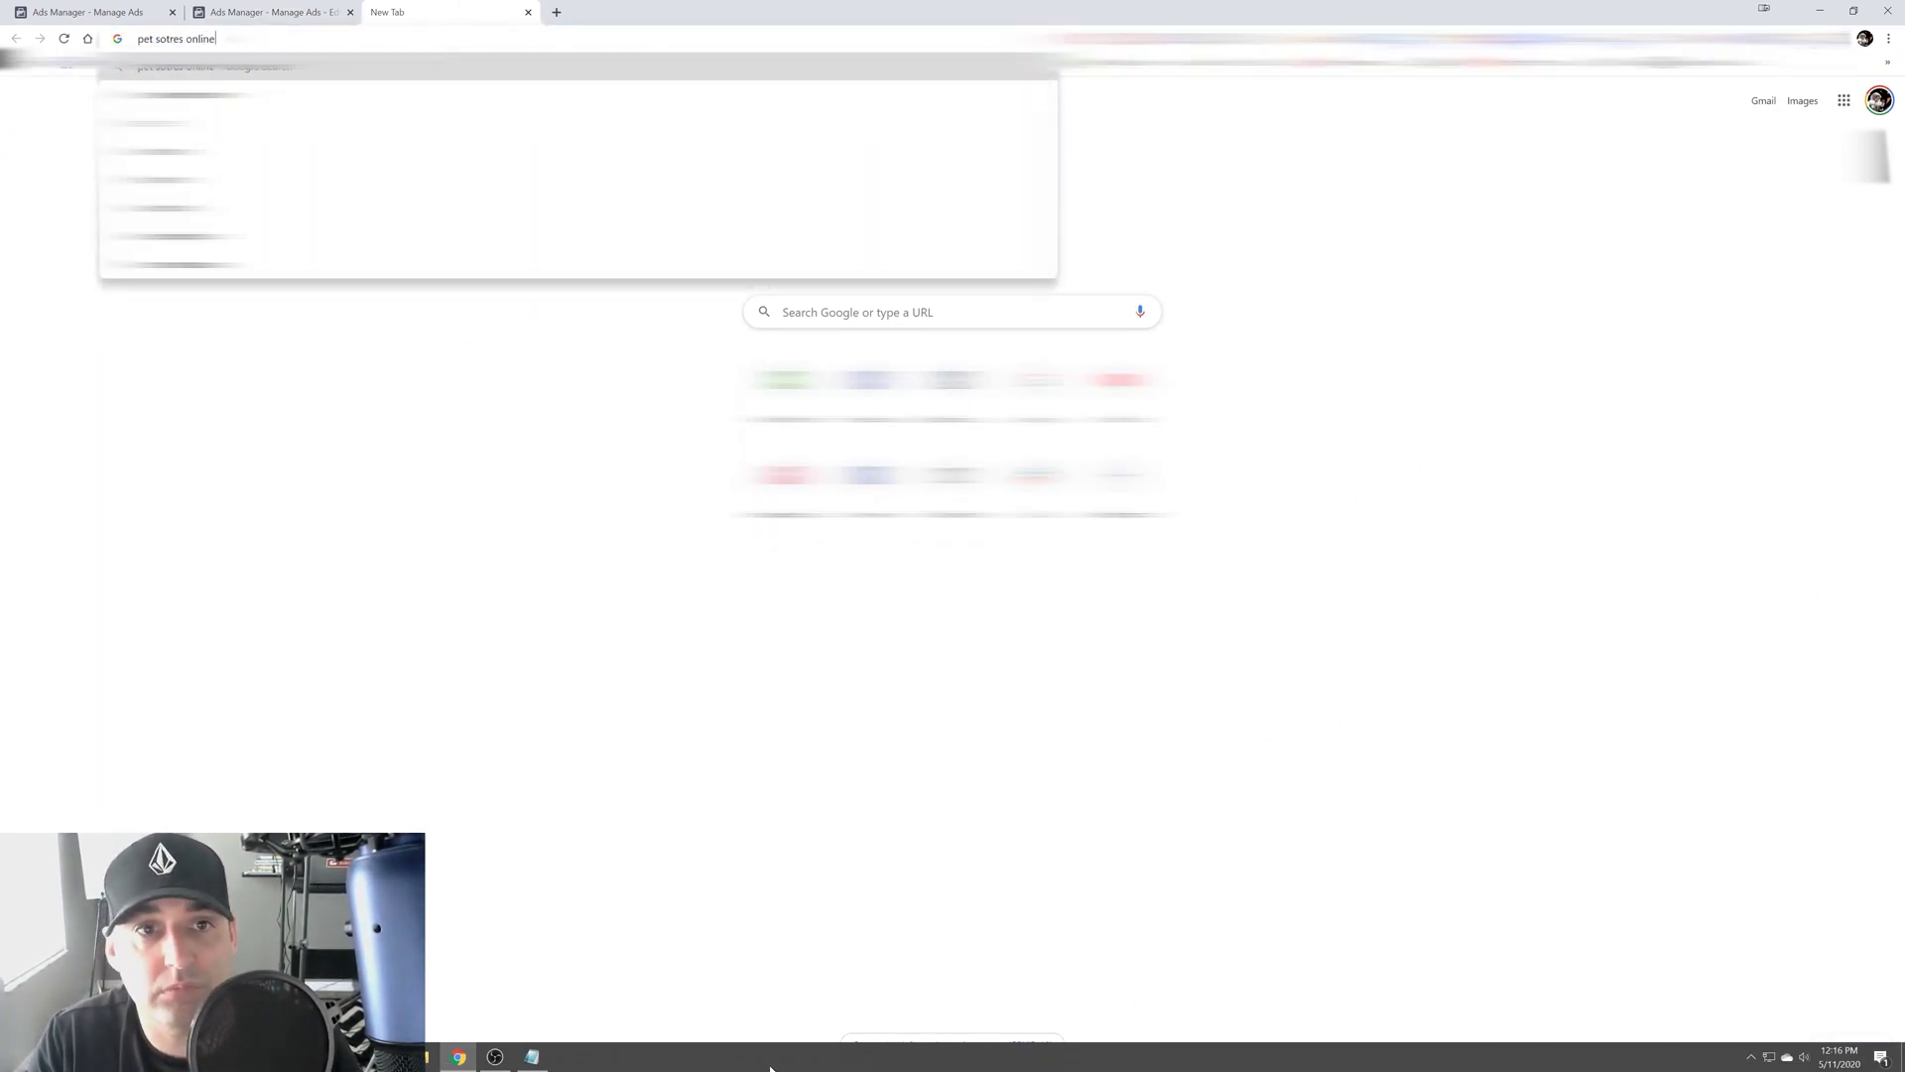
{"action": "key", "text": "Return"}
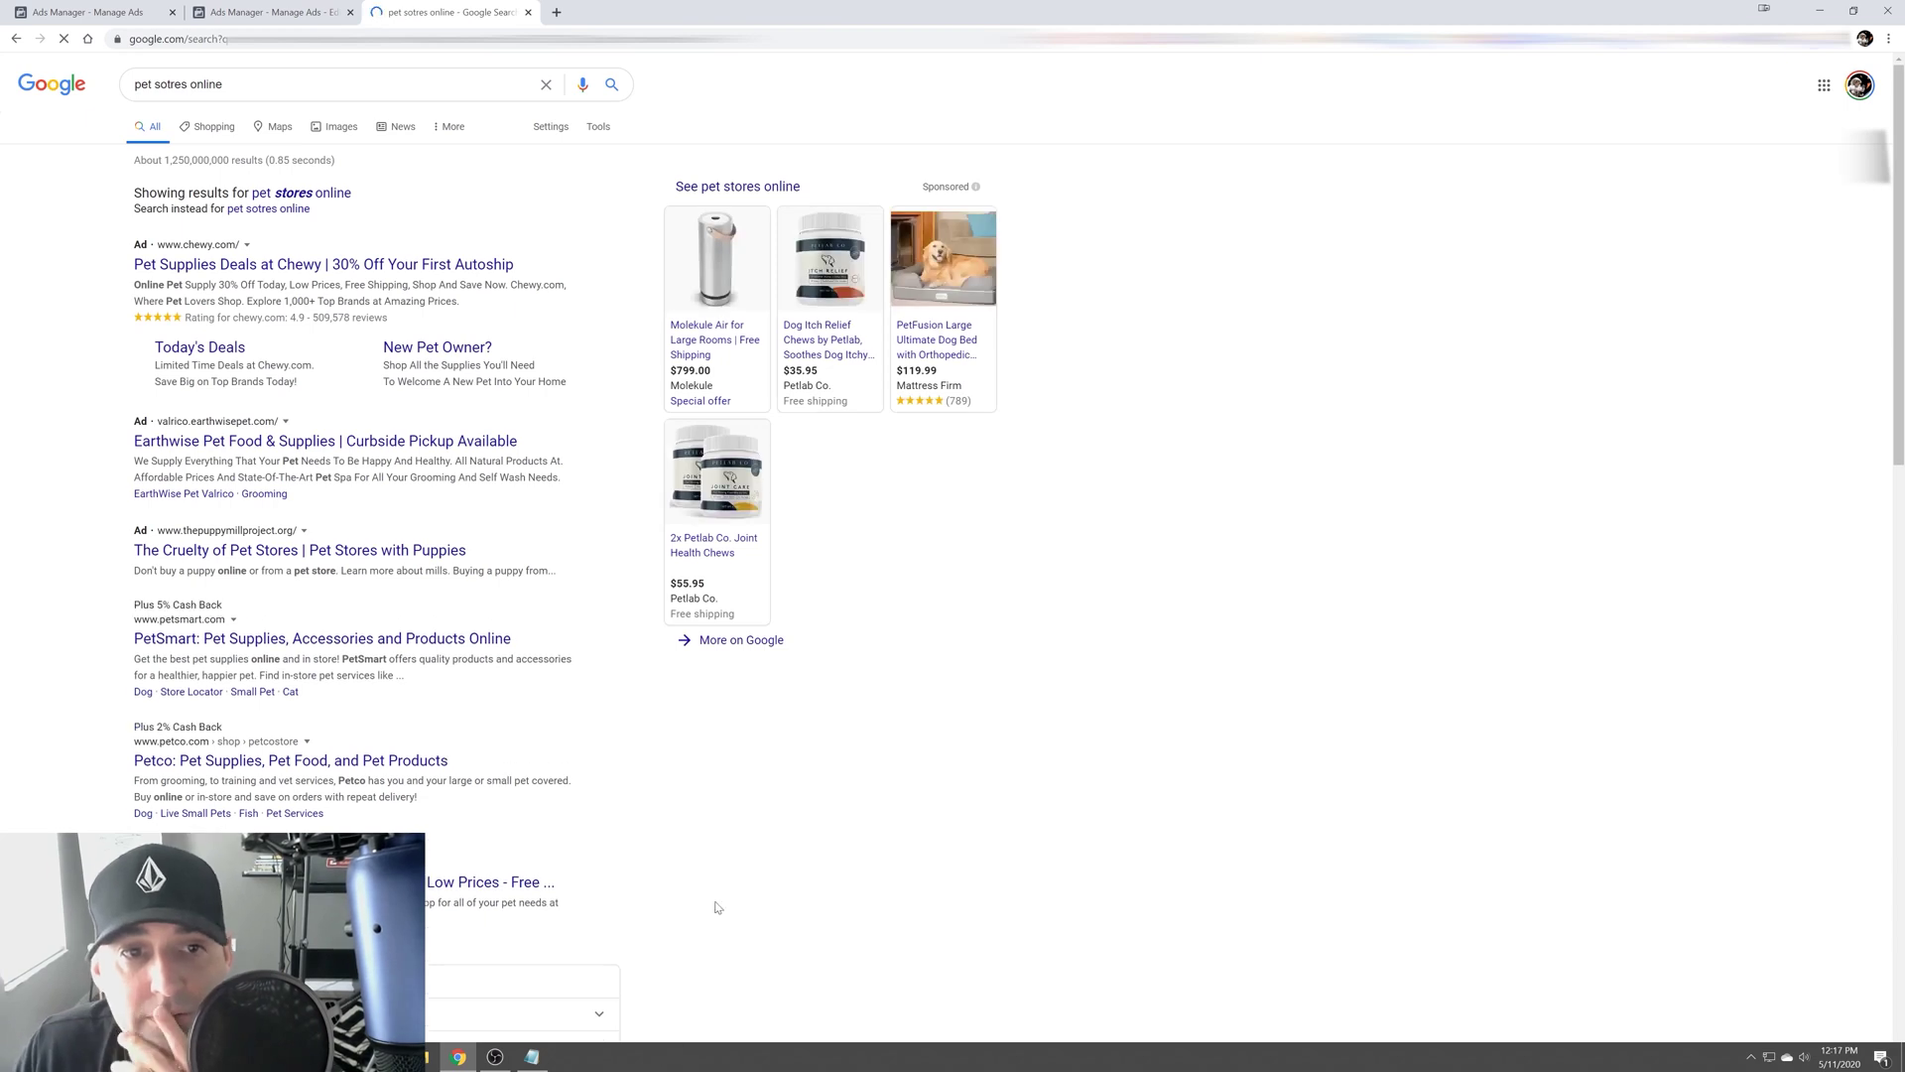
{"action": "scroll", "coordinate": [746, 935], "scroll_direction": "down", "scroll_amount": 1}
{"action": "scroll", "coordinate": [461, 433], "scroll_direction": "down", "scroll_amount": 1}
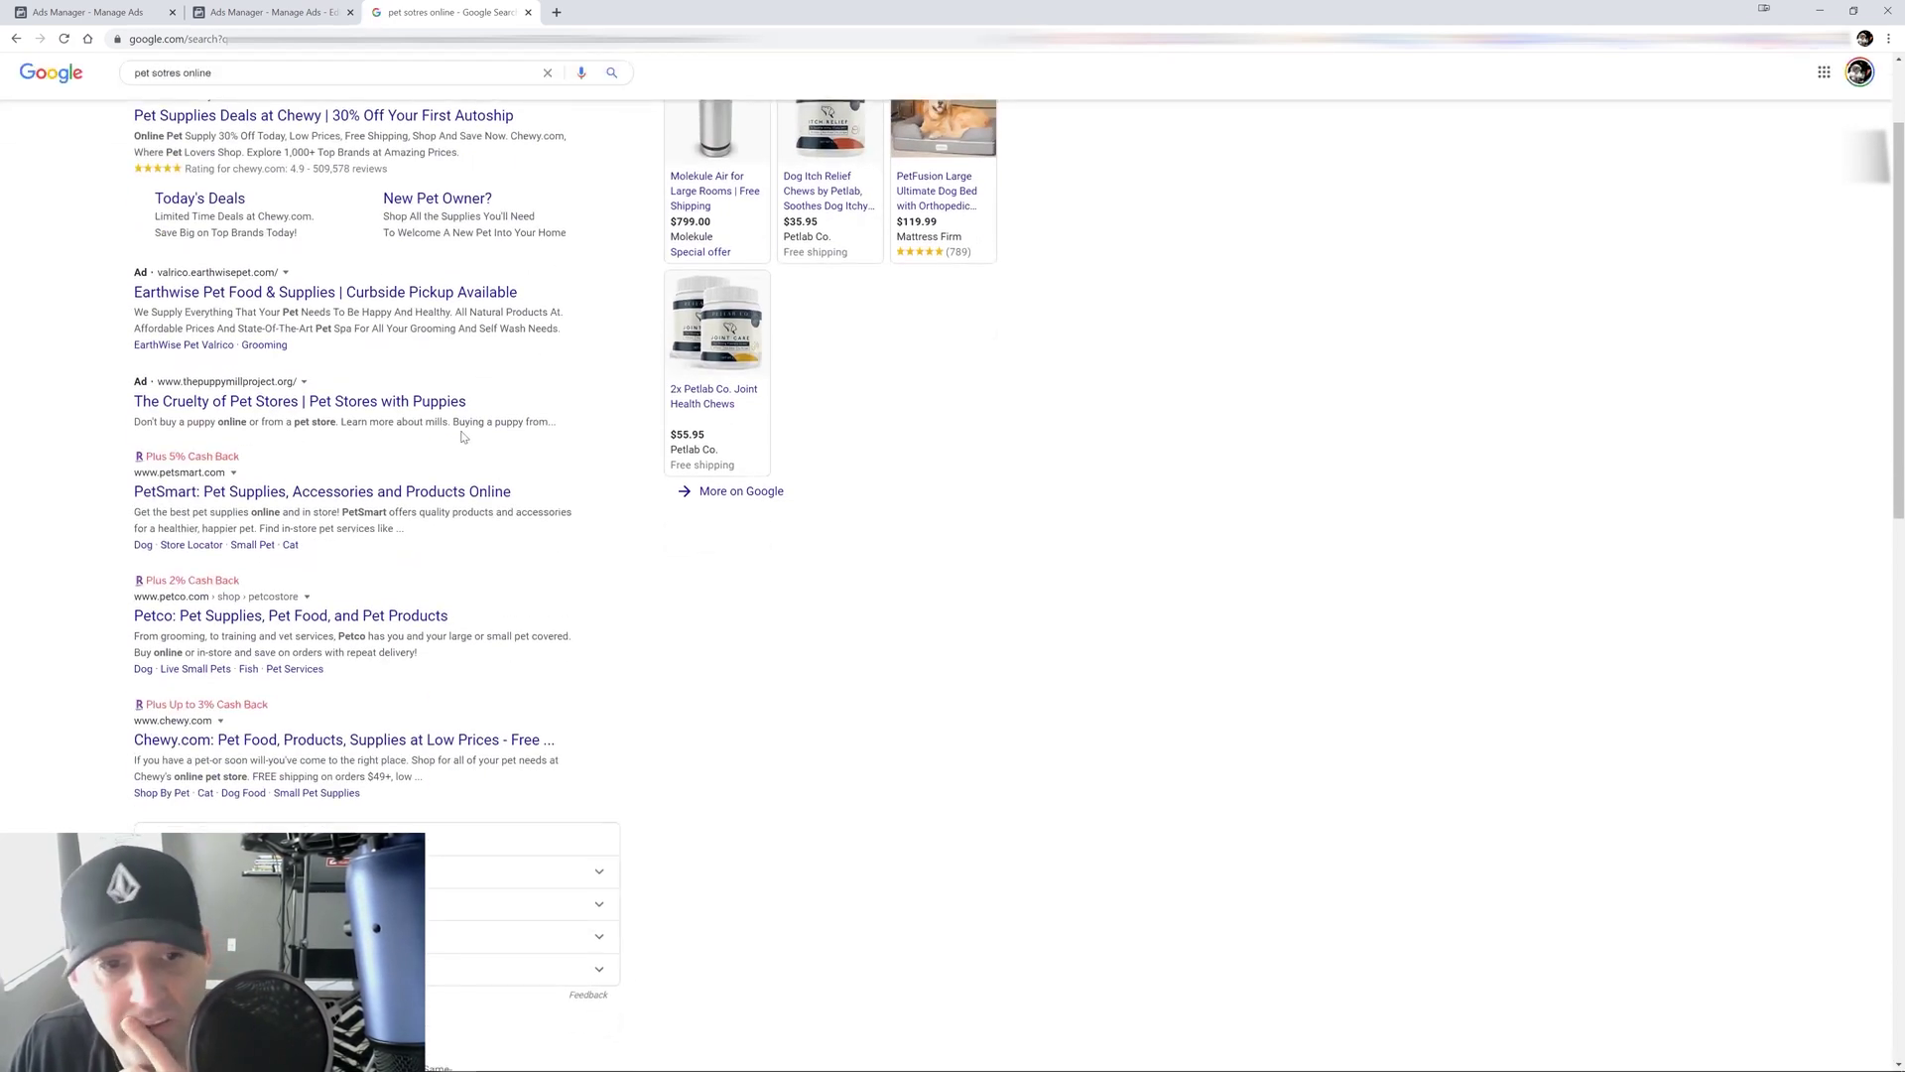
Return to the cbo ad set in Ads Manager and add the PetSmart interest to its detailed targeting.
{"action": "left_click", "coordinate": [265, 12]}
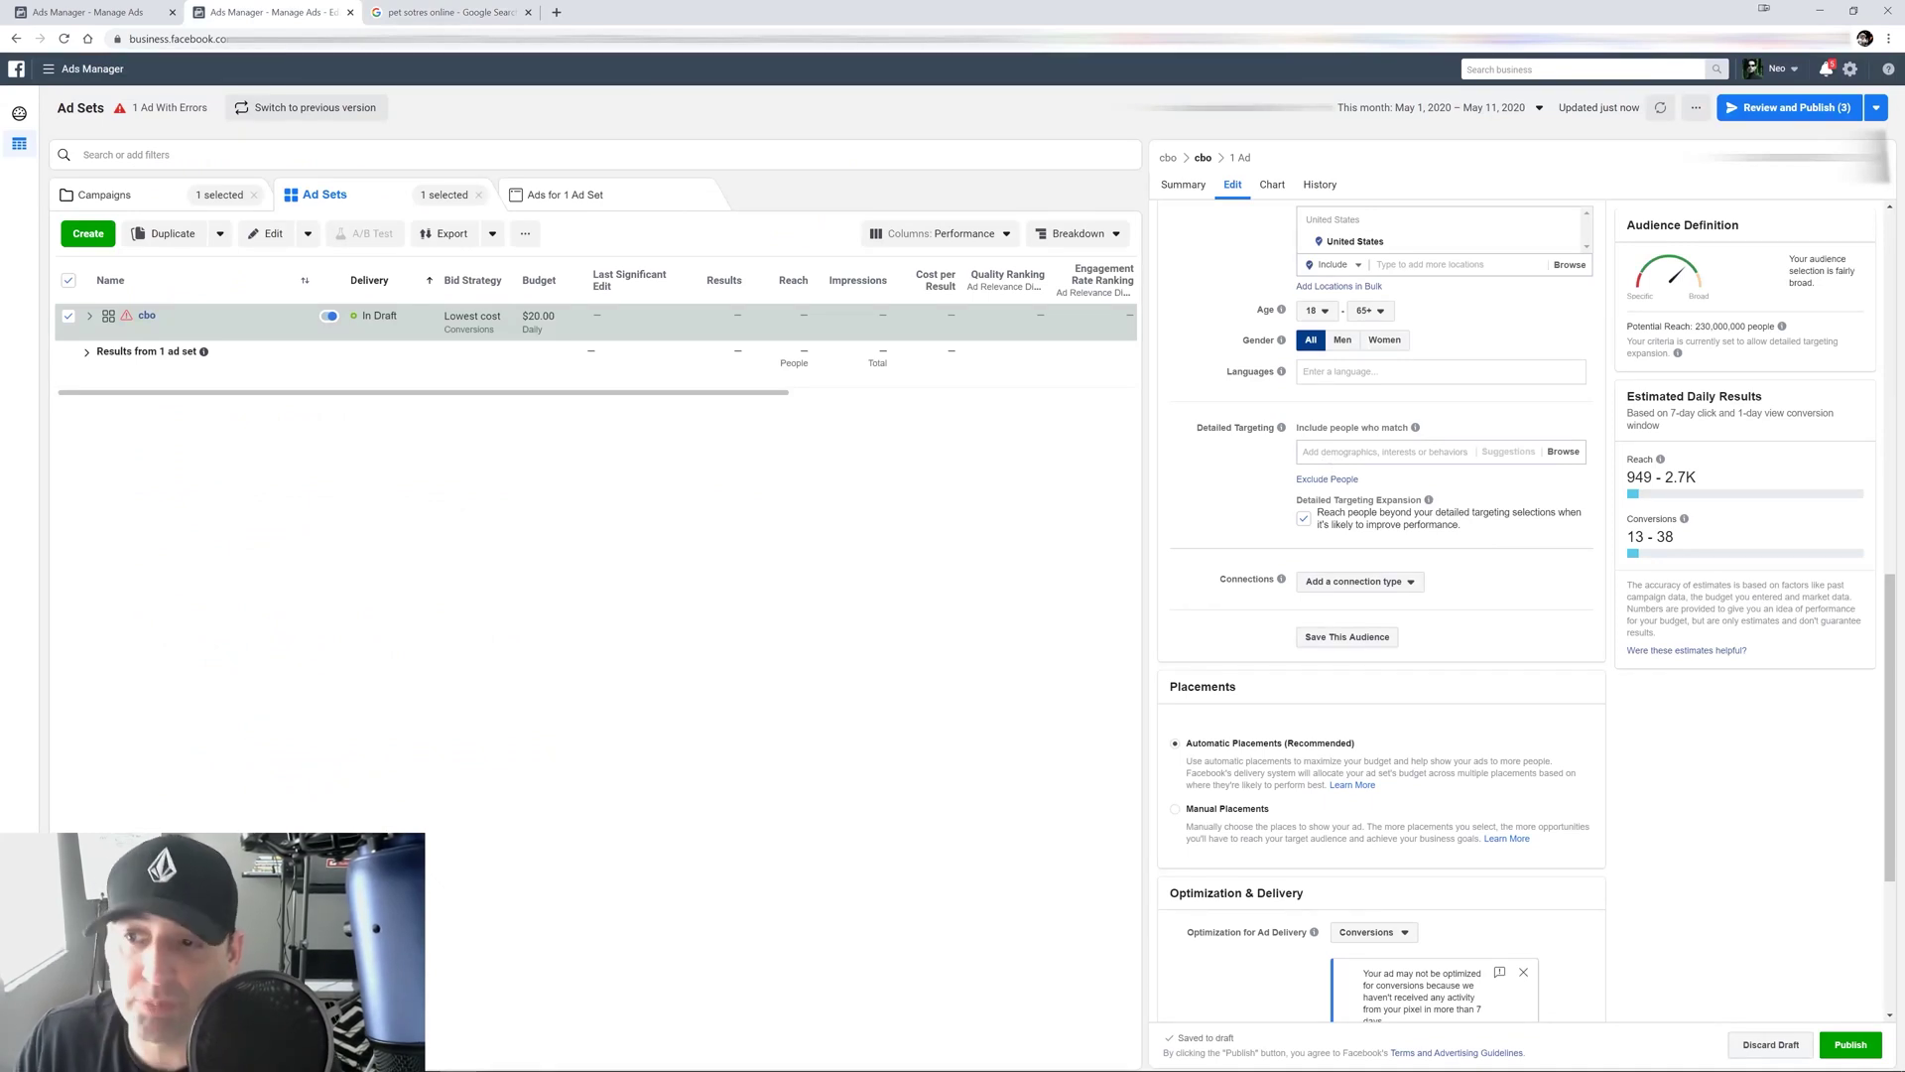
{"action": "type", "text": "pets"}
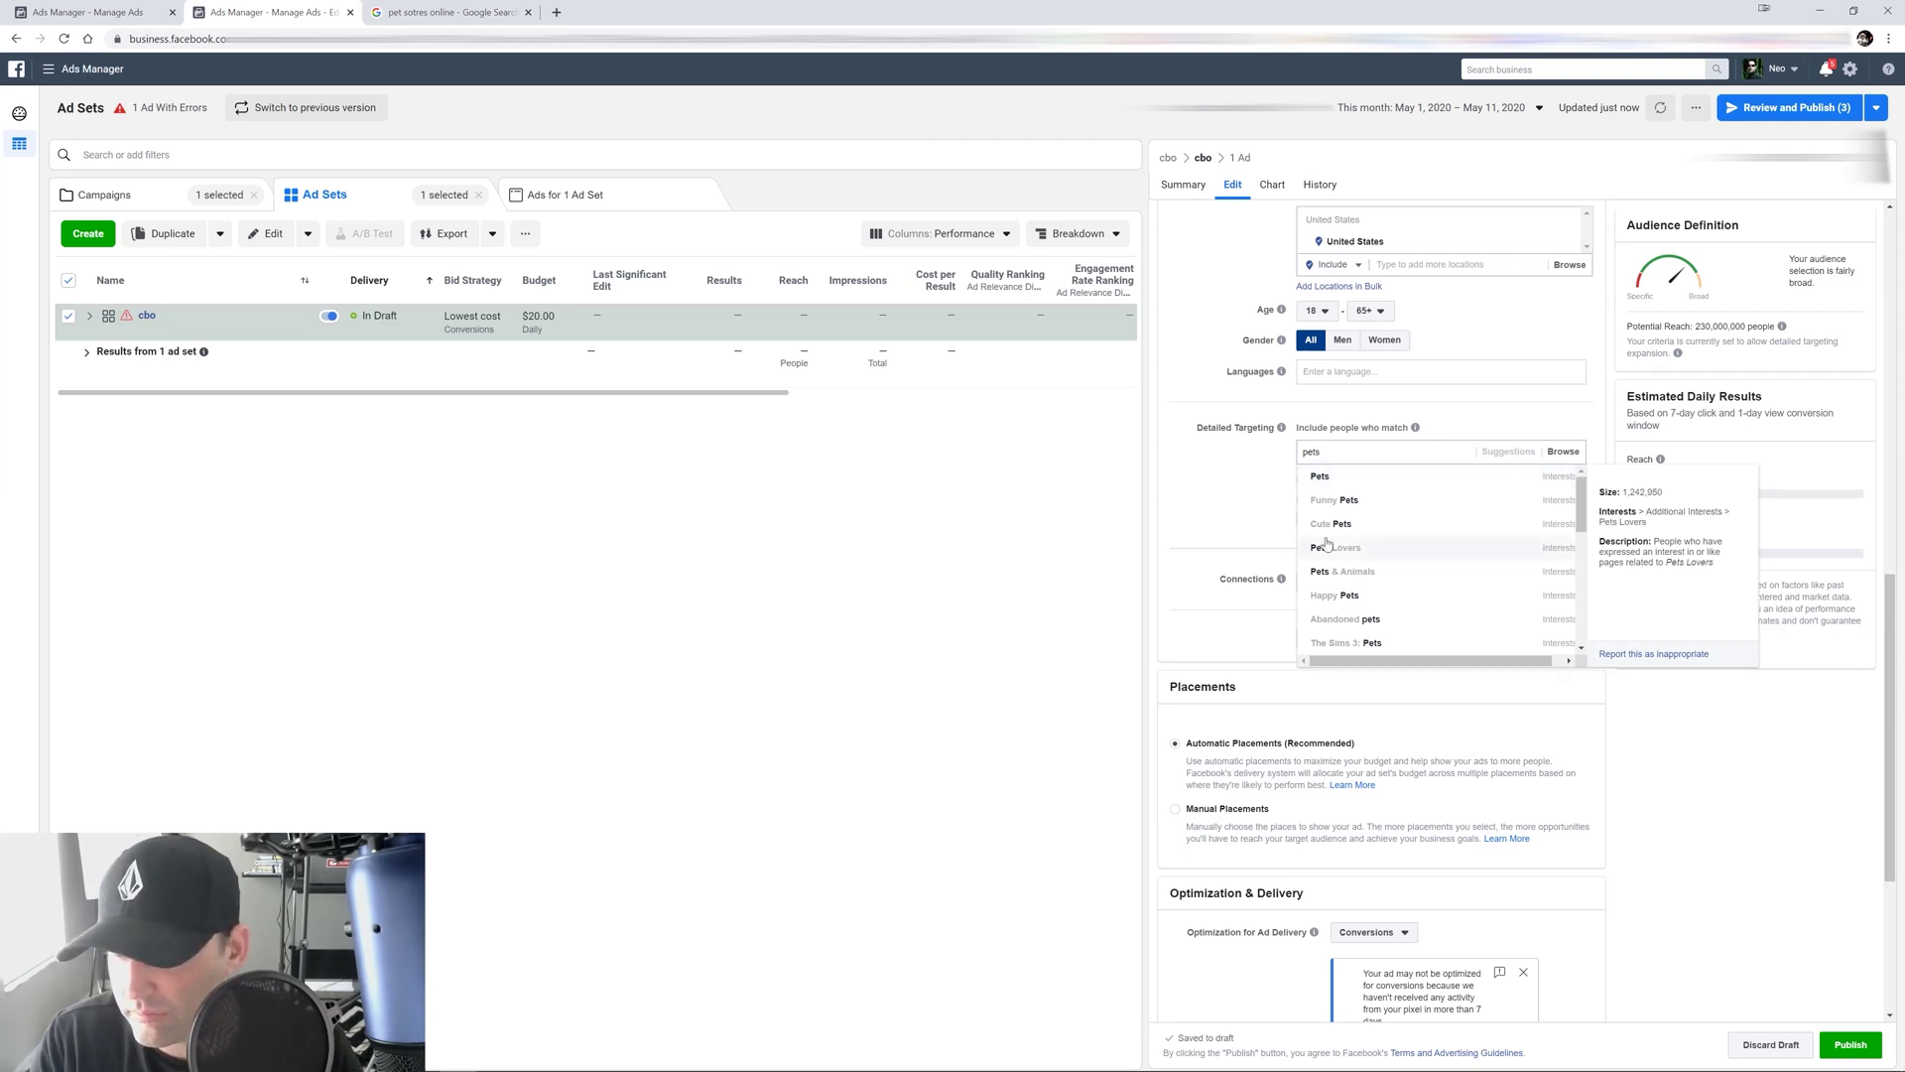
{"action": "type", "text": "ma"}
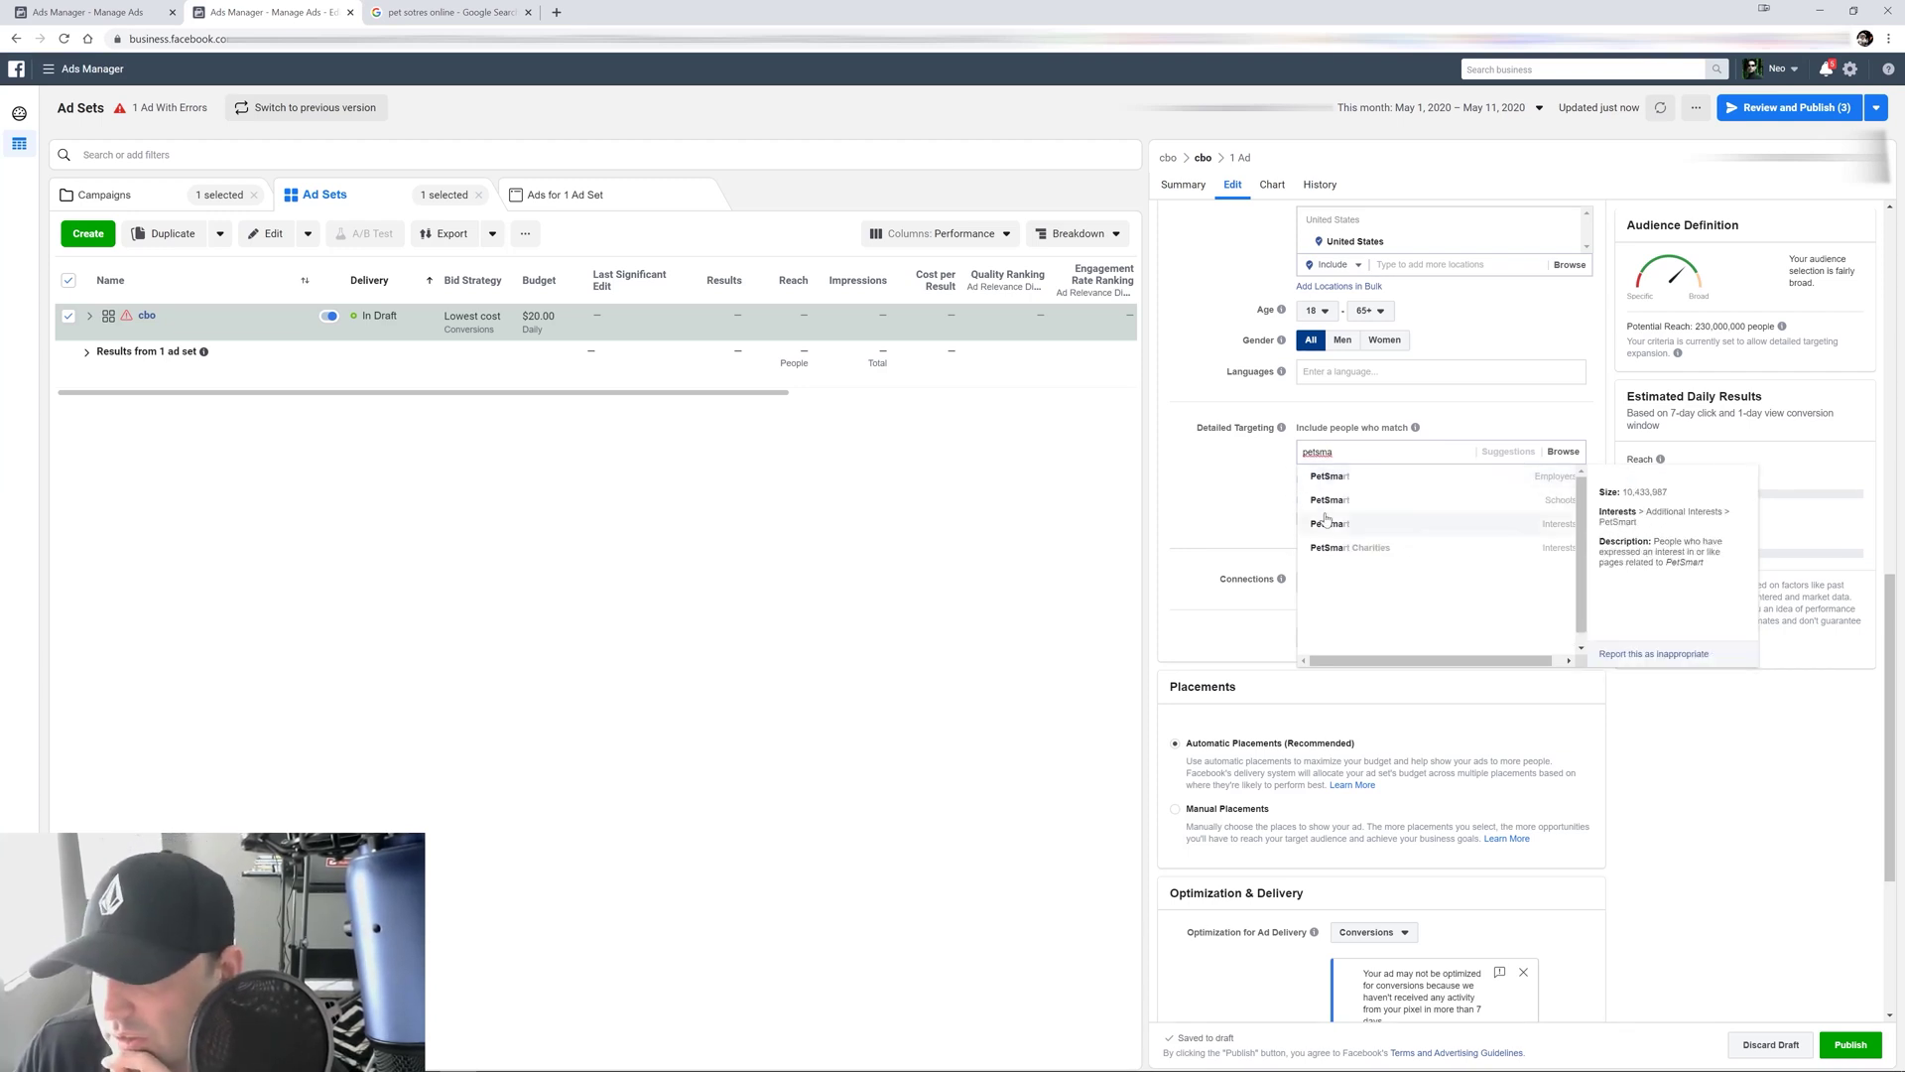
{"action": "left_click", "coordinate": [1332, 523]}
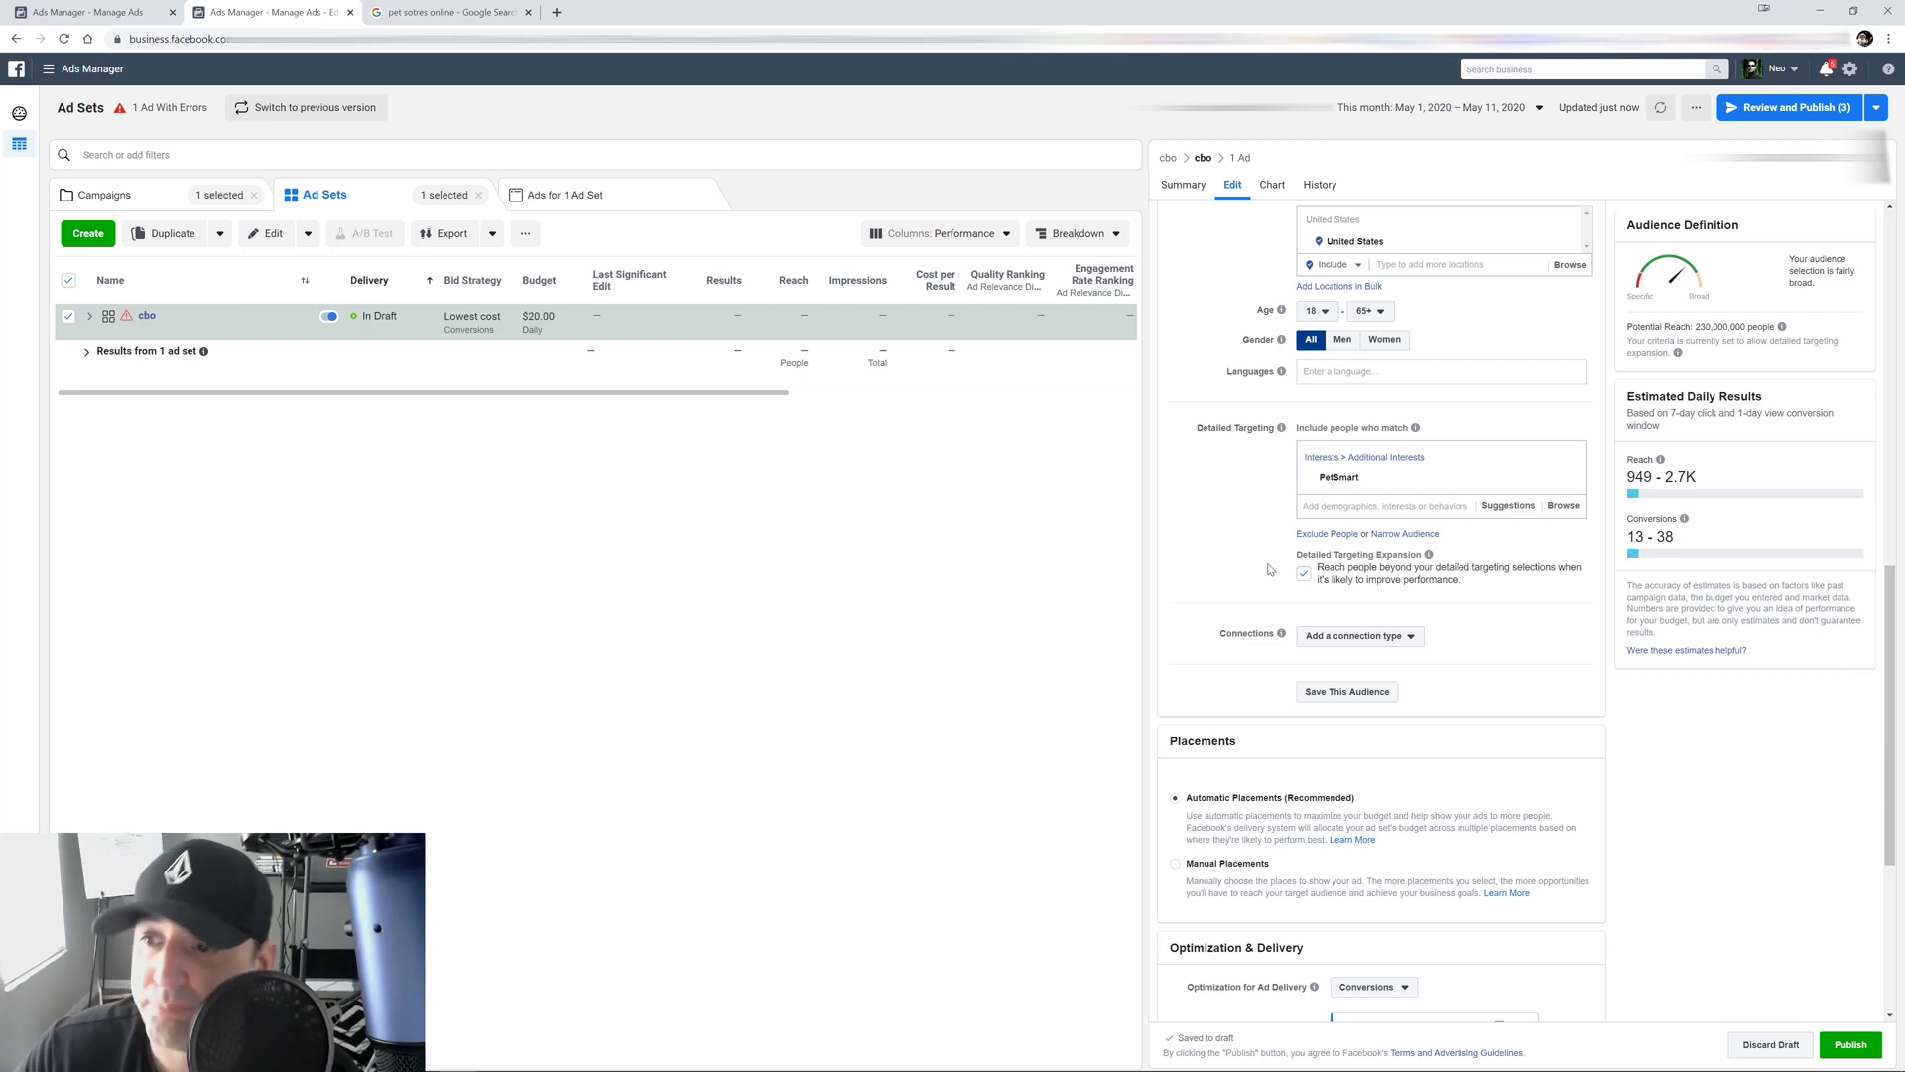
{"action": "mouse_move", "coordinate": [1428, 554]}
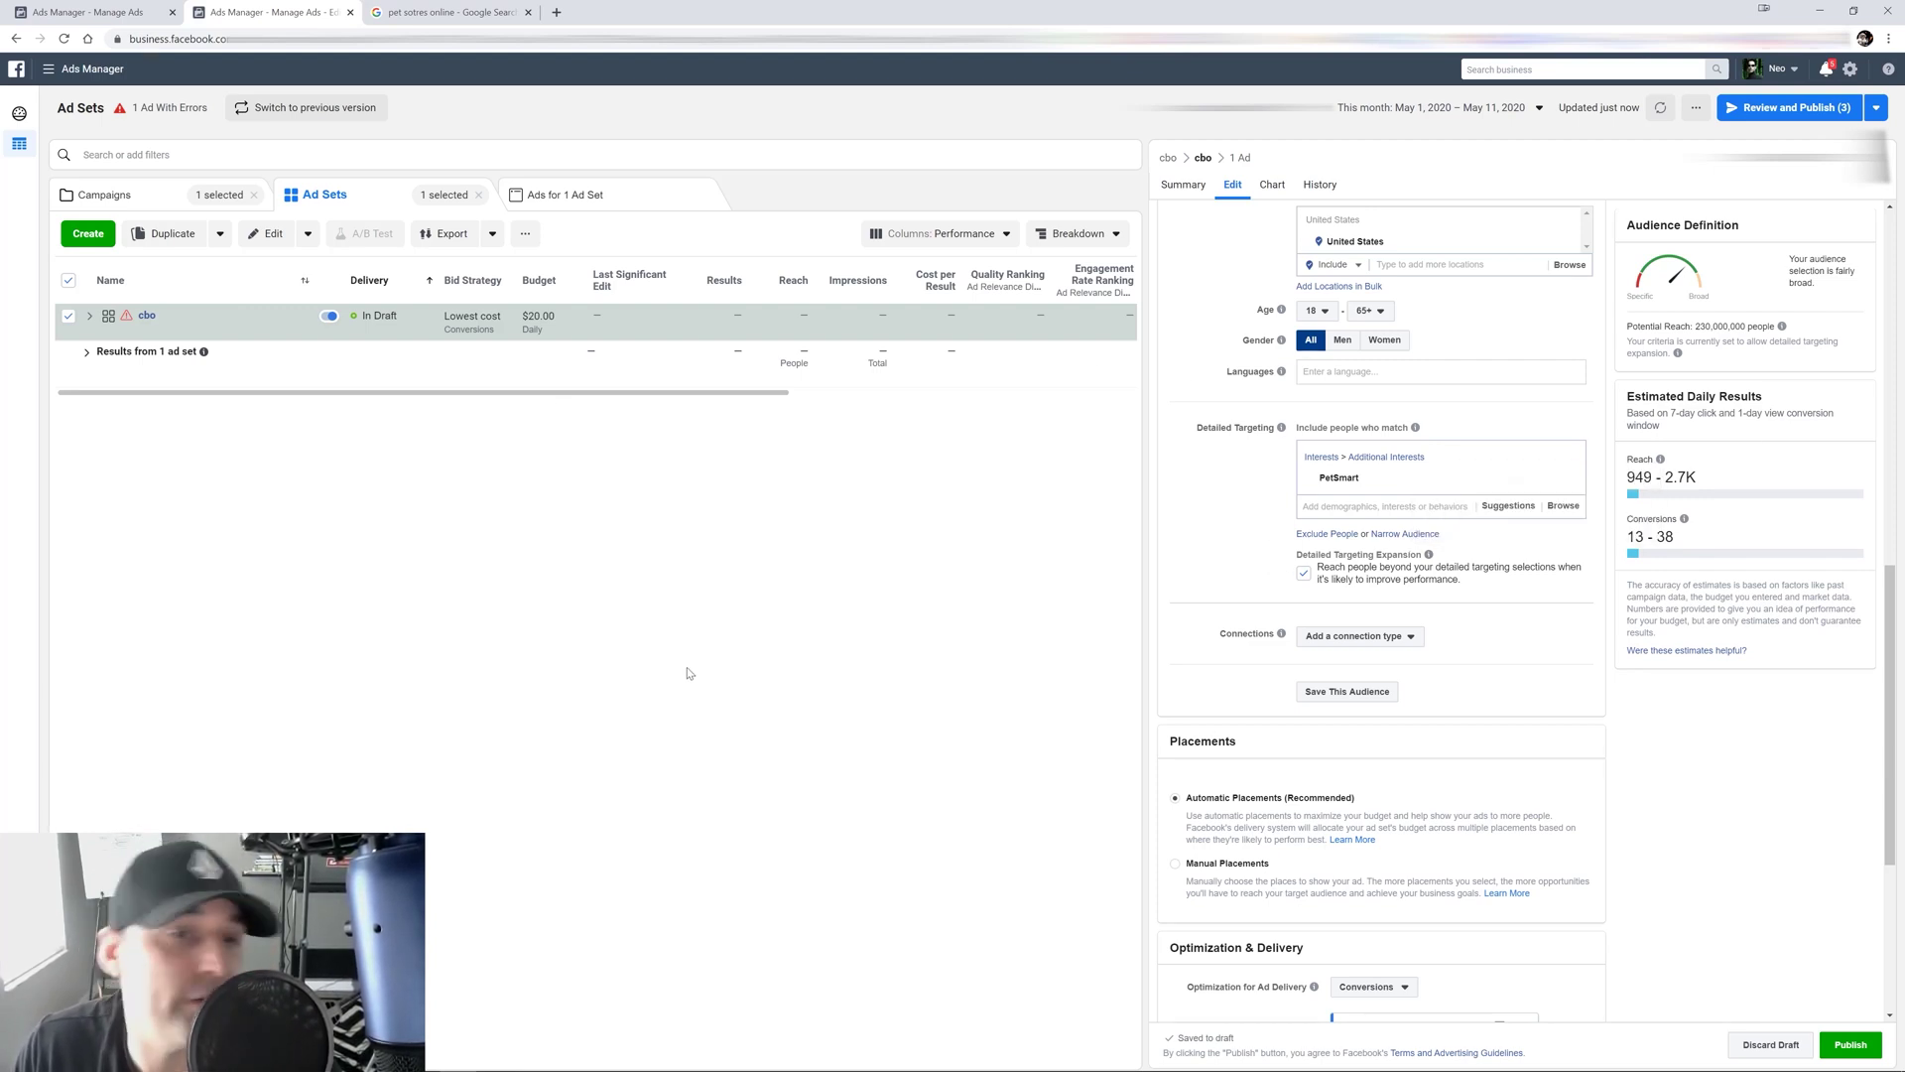
Open Audience Insights, start with Everyone on Facebook as the audience and dismiss the location tip.
{"action": "left_click", "coordinate": [73, 71]}
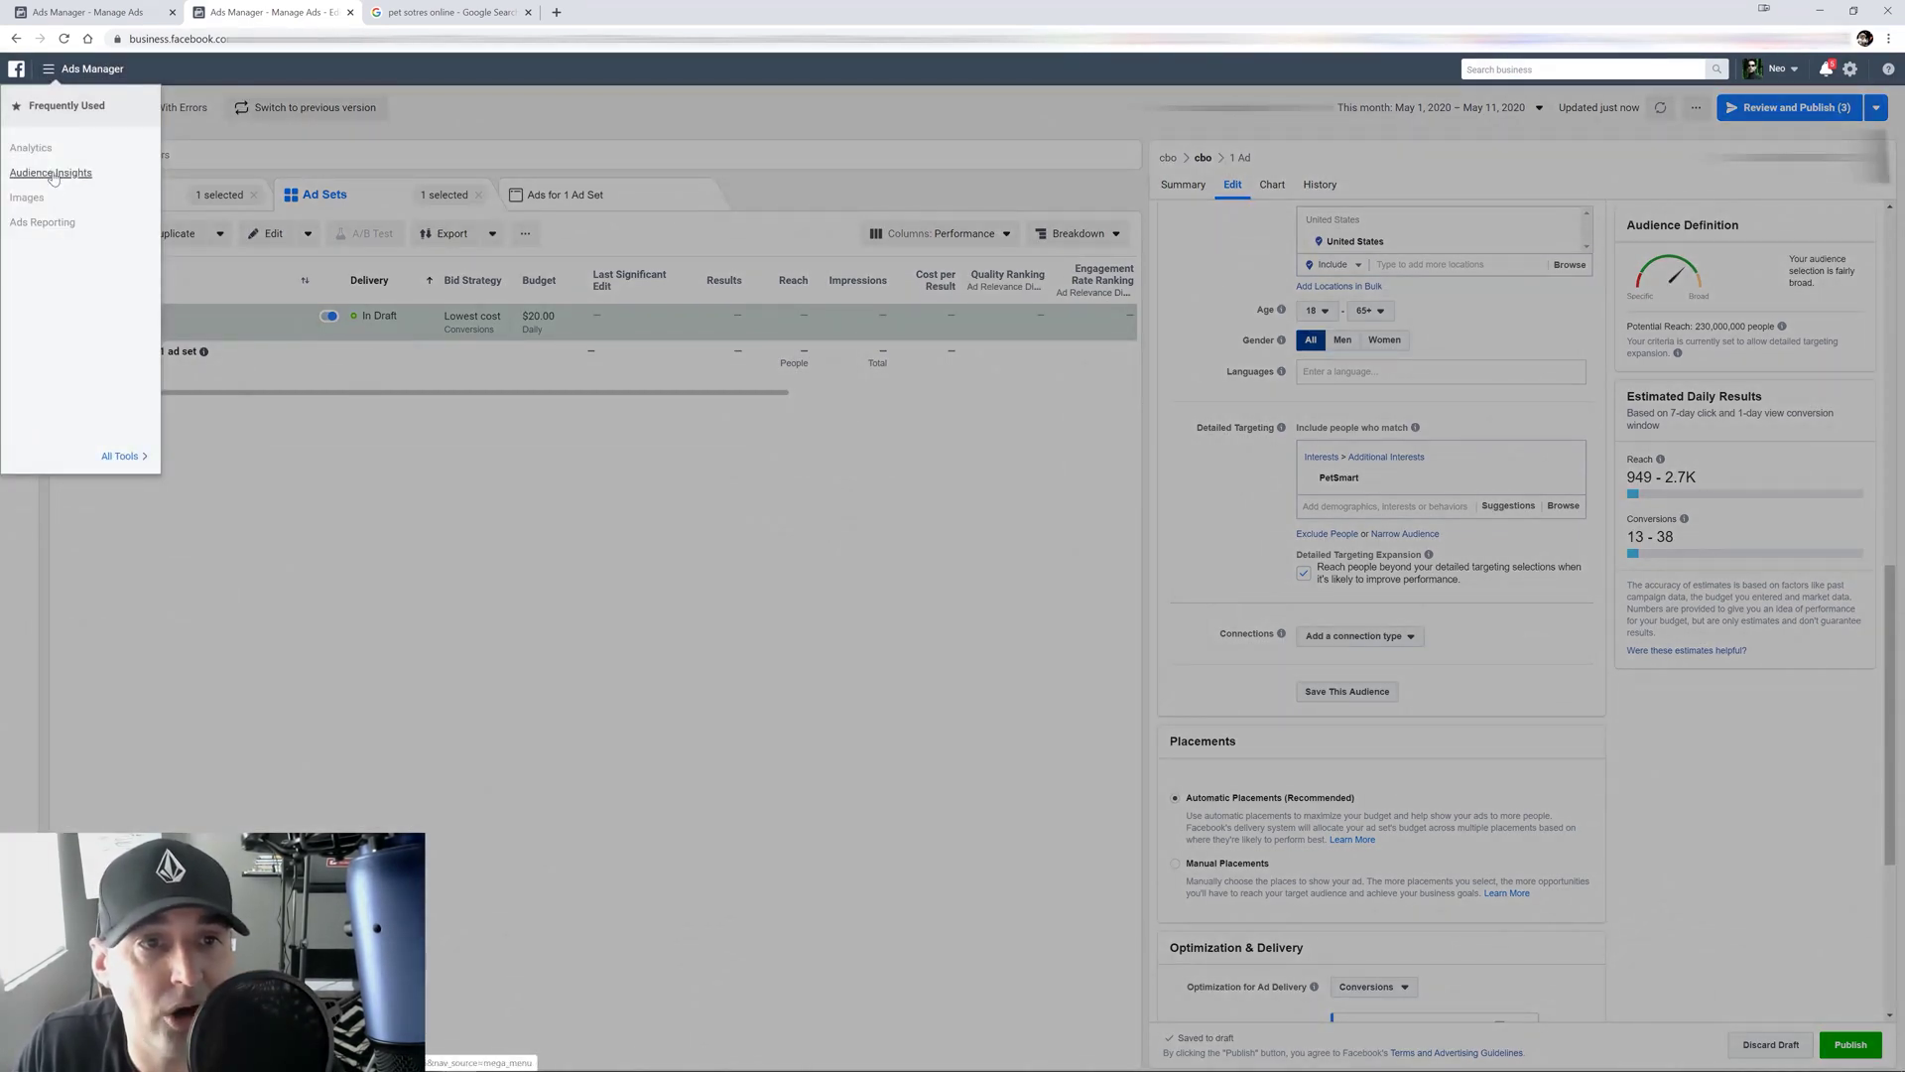
{"action": "left_click", "coordinate": [52, 176]}
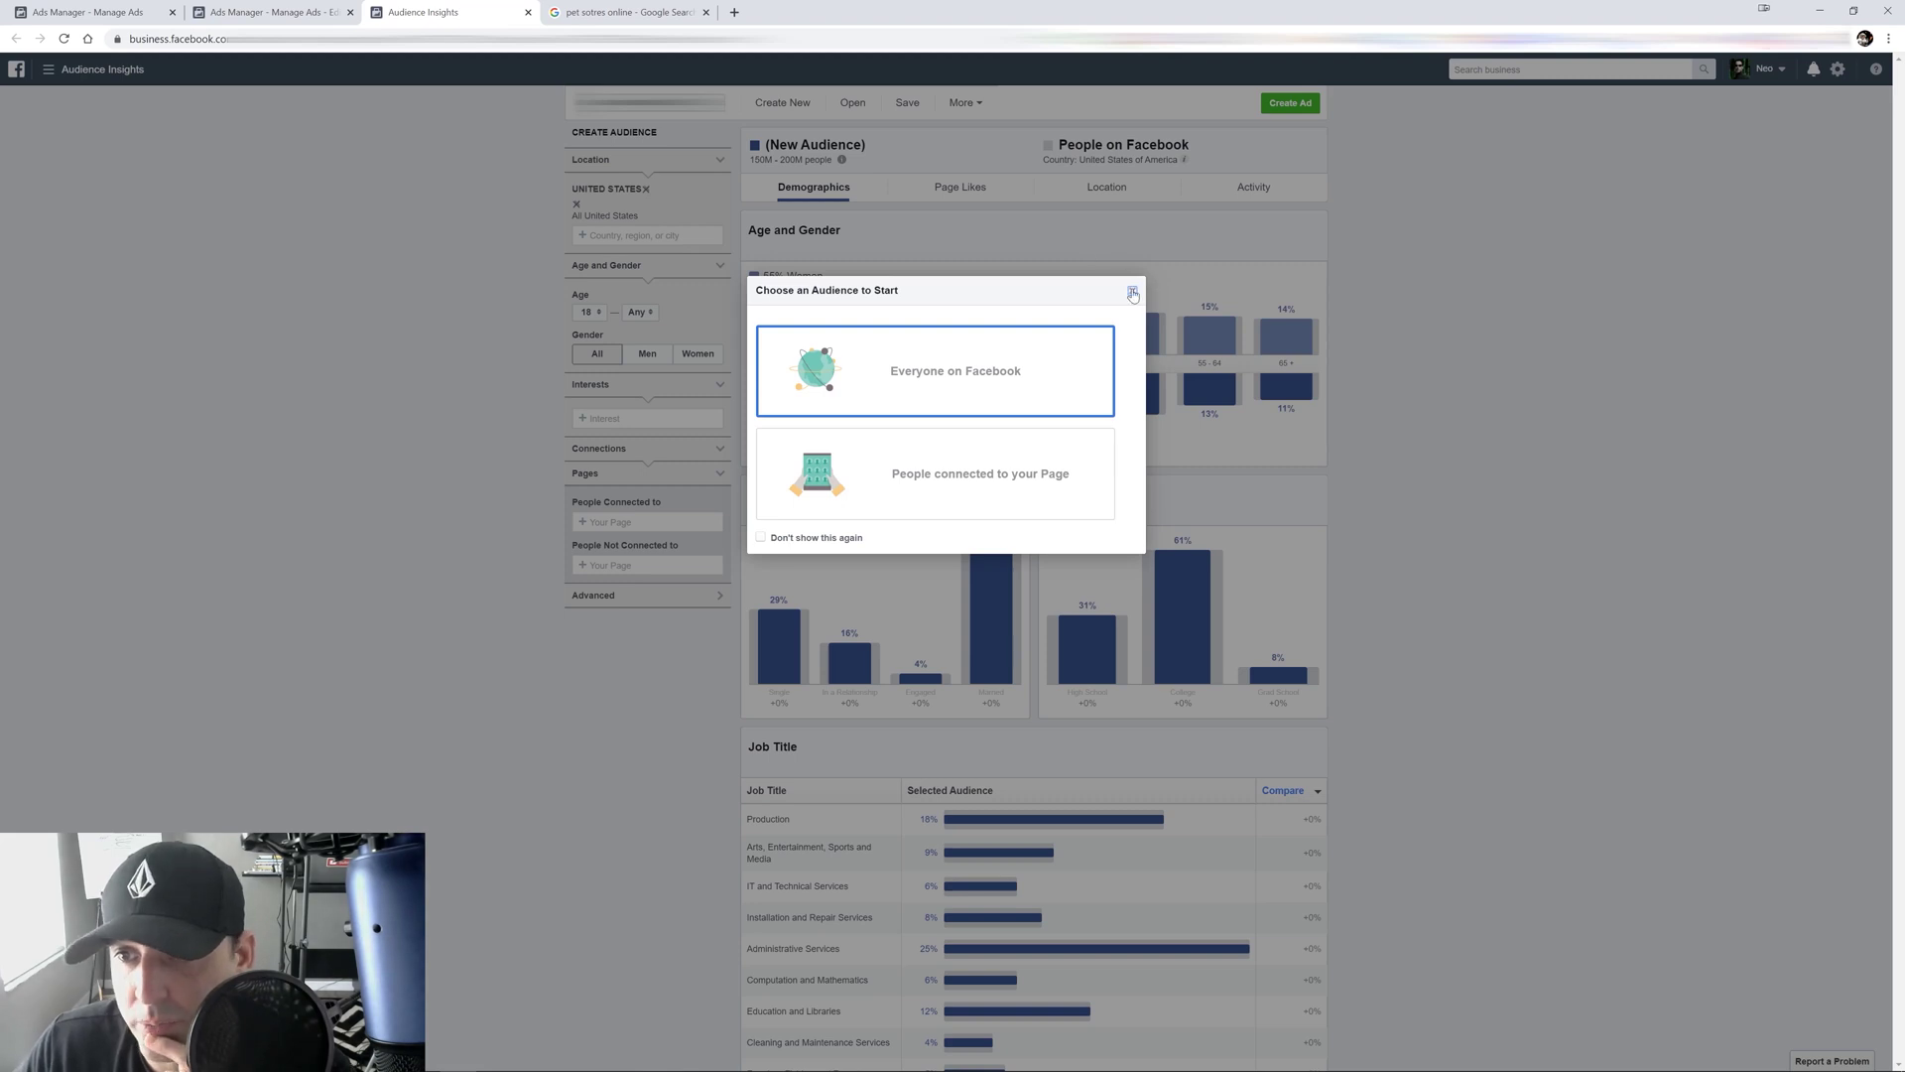
{"action": "left_click", "coordinate": [993, 375]}
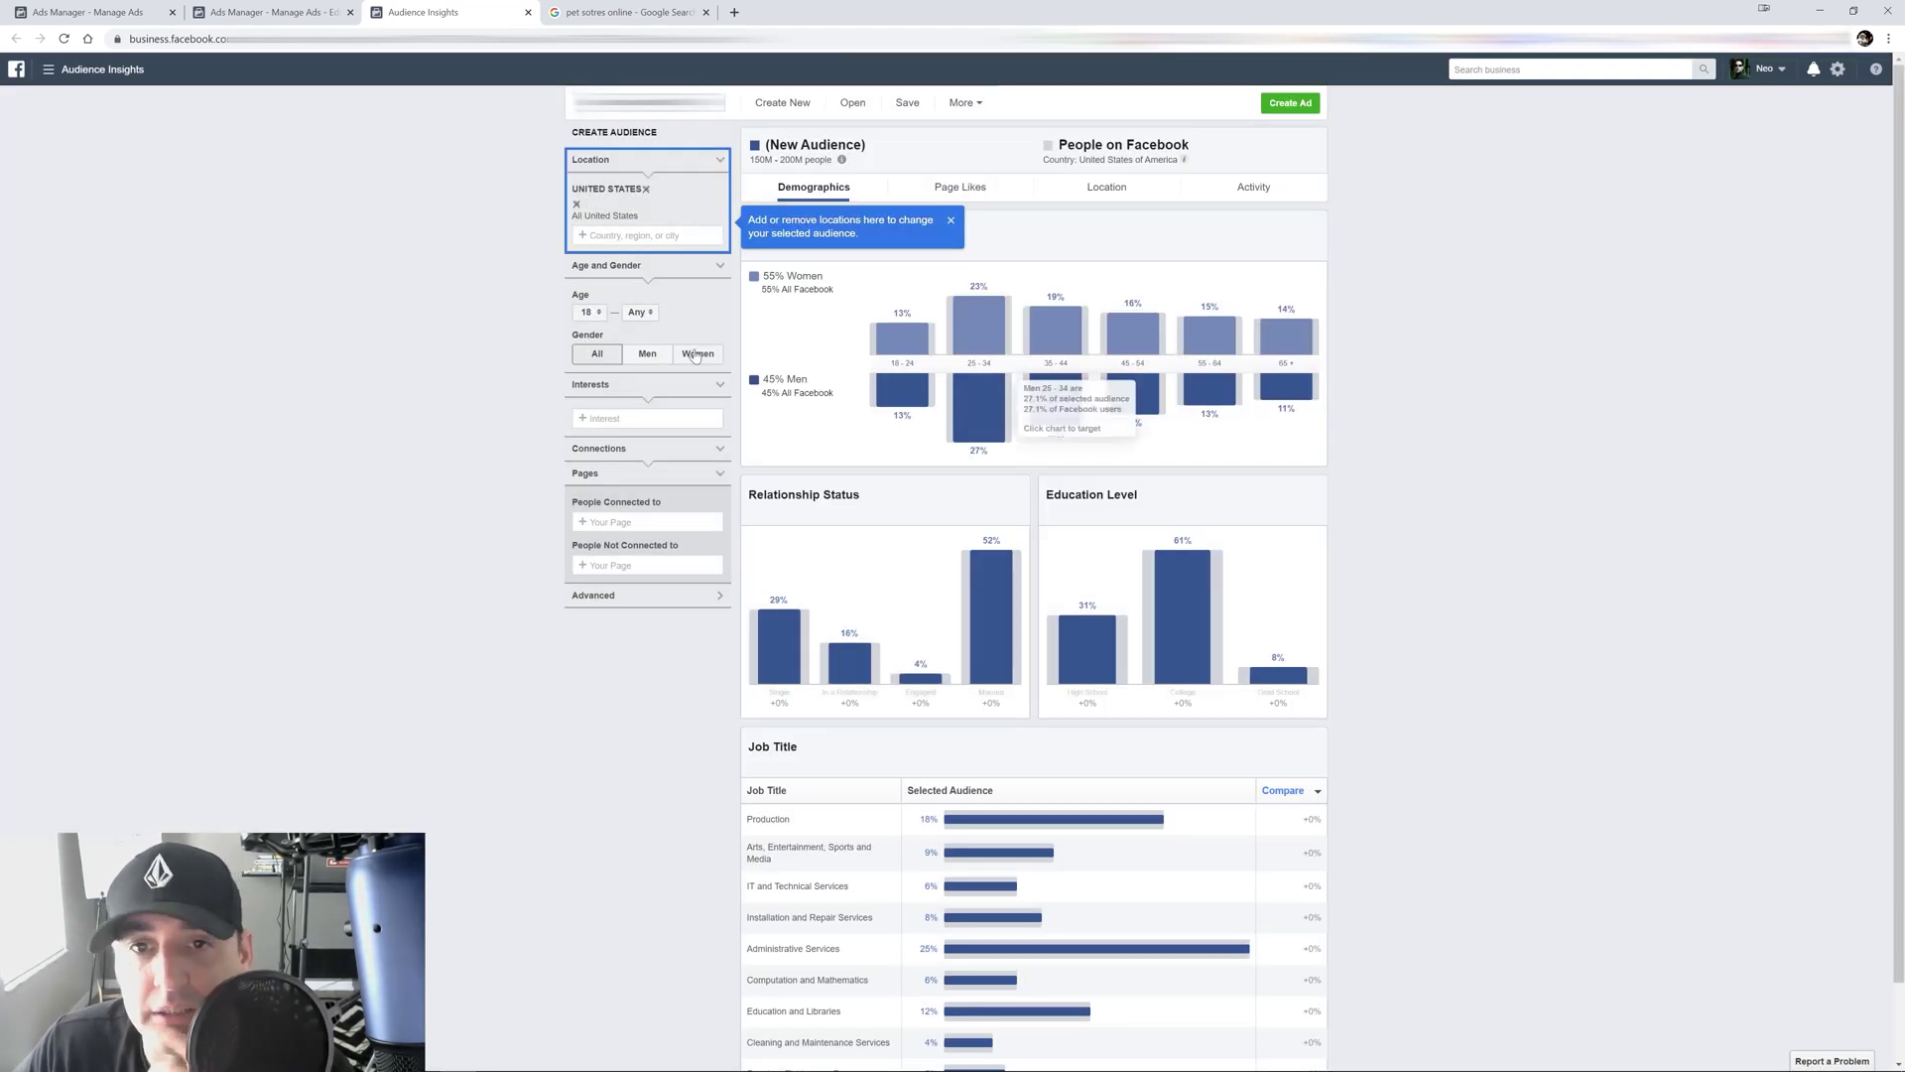
{"action": "left_click", "coordinate": [950, 222]}
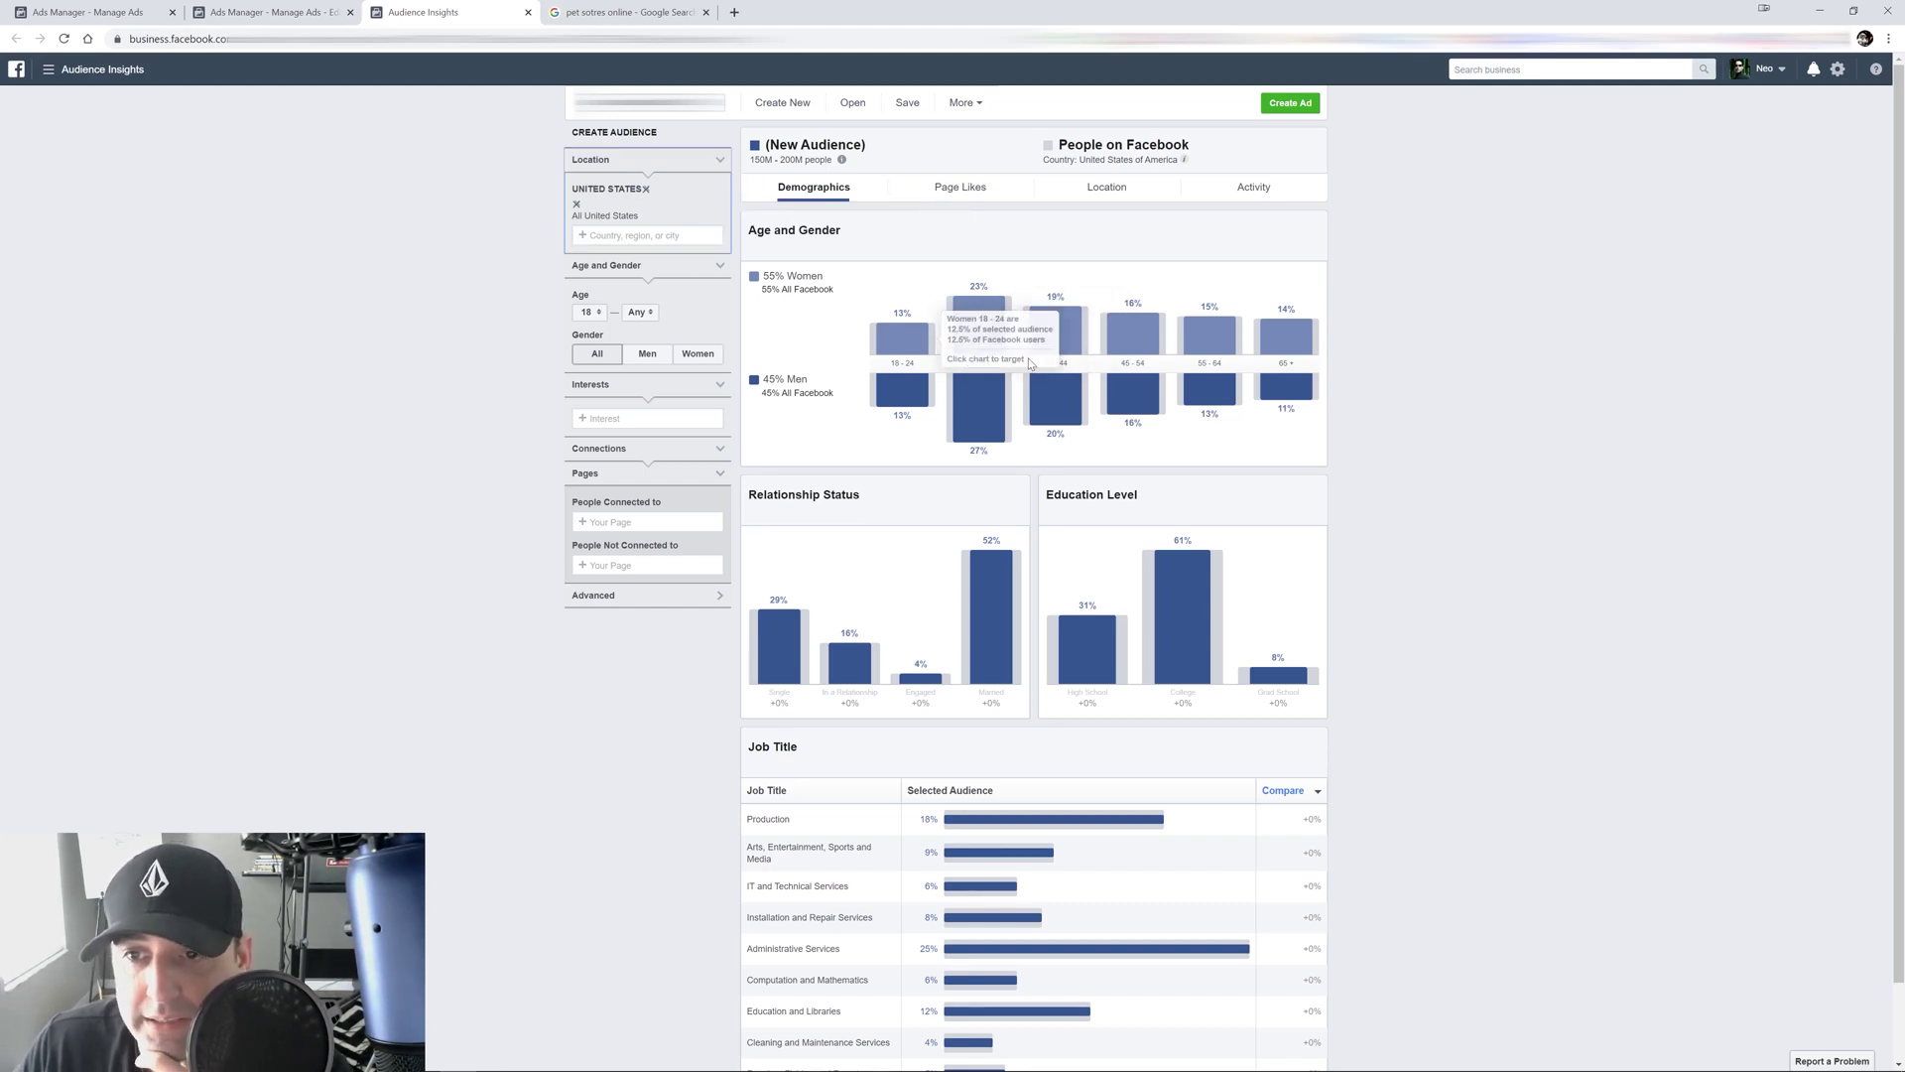
Add PetSmart as an interest to the new United States audience.
{"action": "scroll", "coordinate": [1231, 595], "scroll_direction": "down", "scroll_amount": 1}
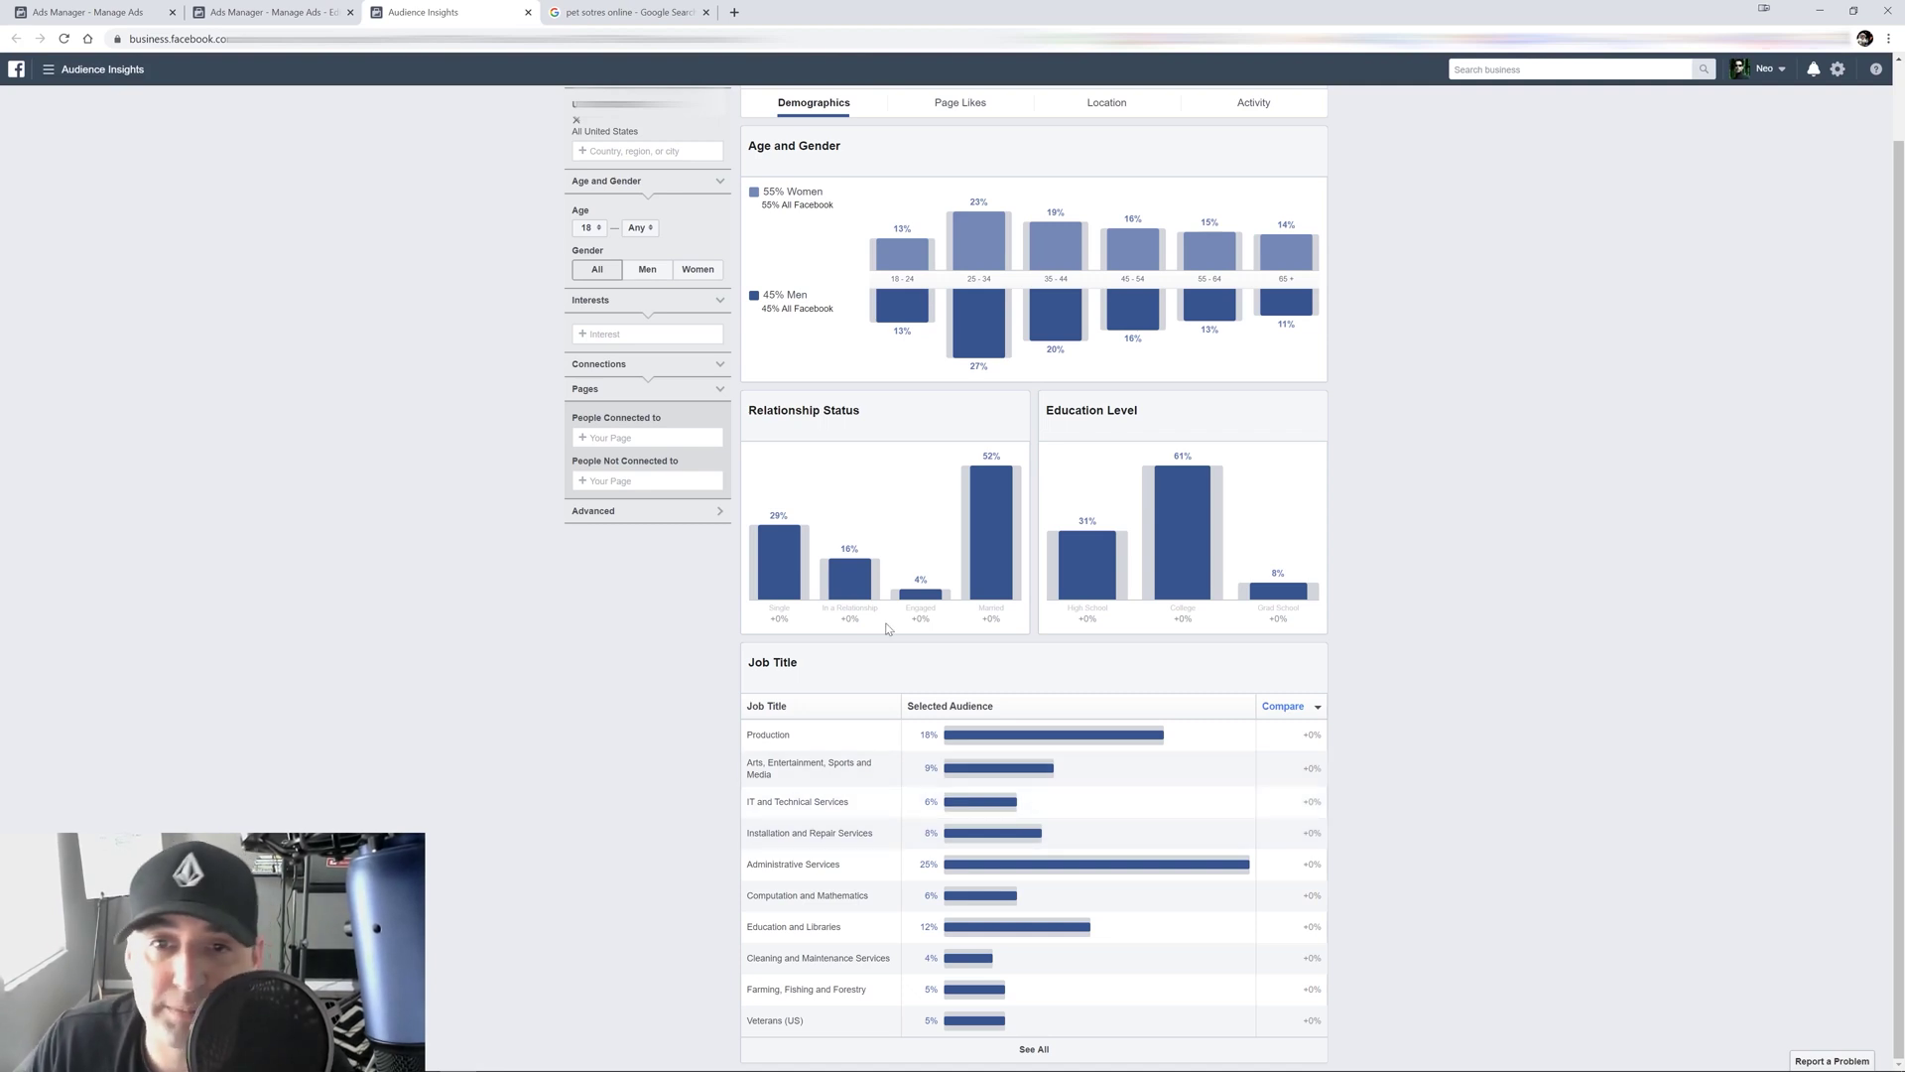
{"action": "left_click", "coordinate": [635, 334]}
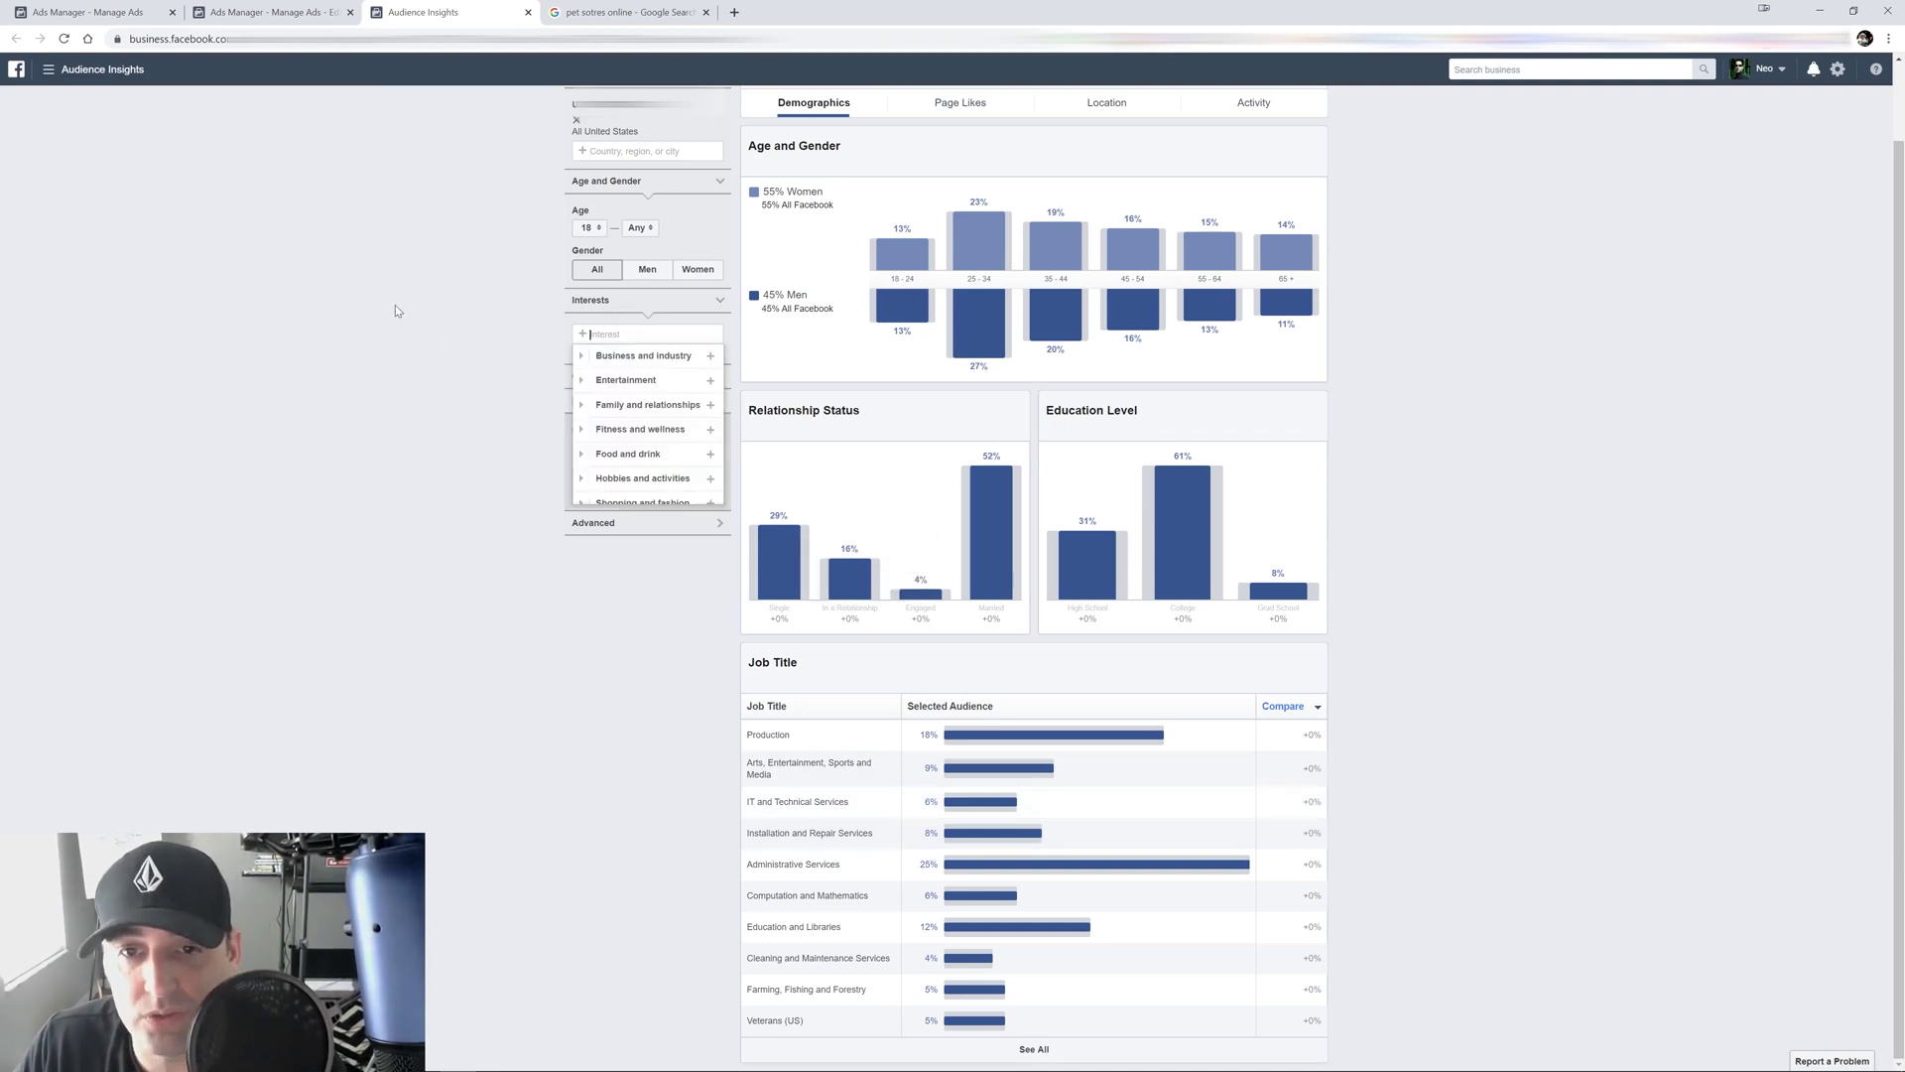
{"action": "type", "text": "petsmart"}
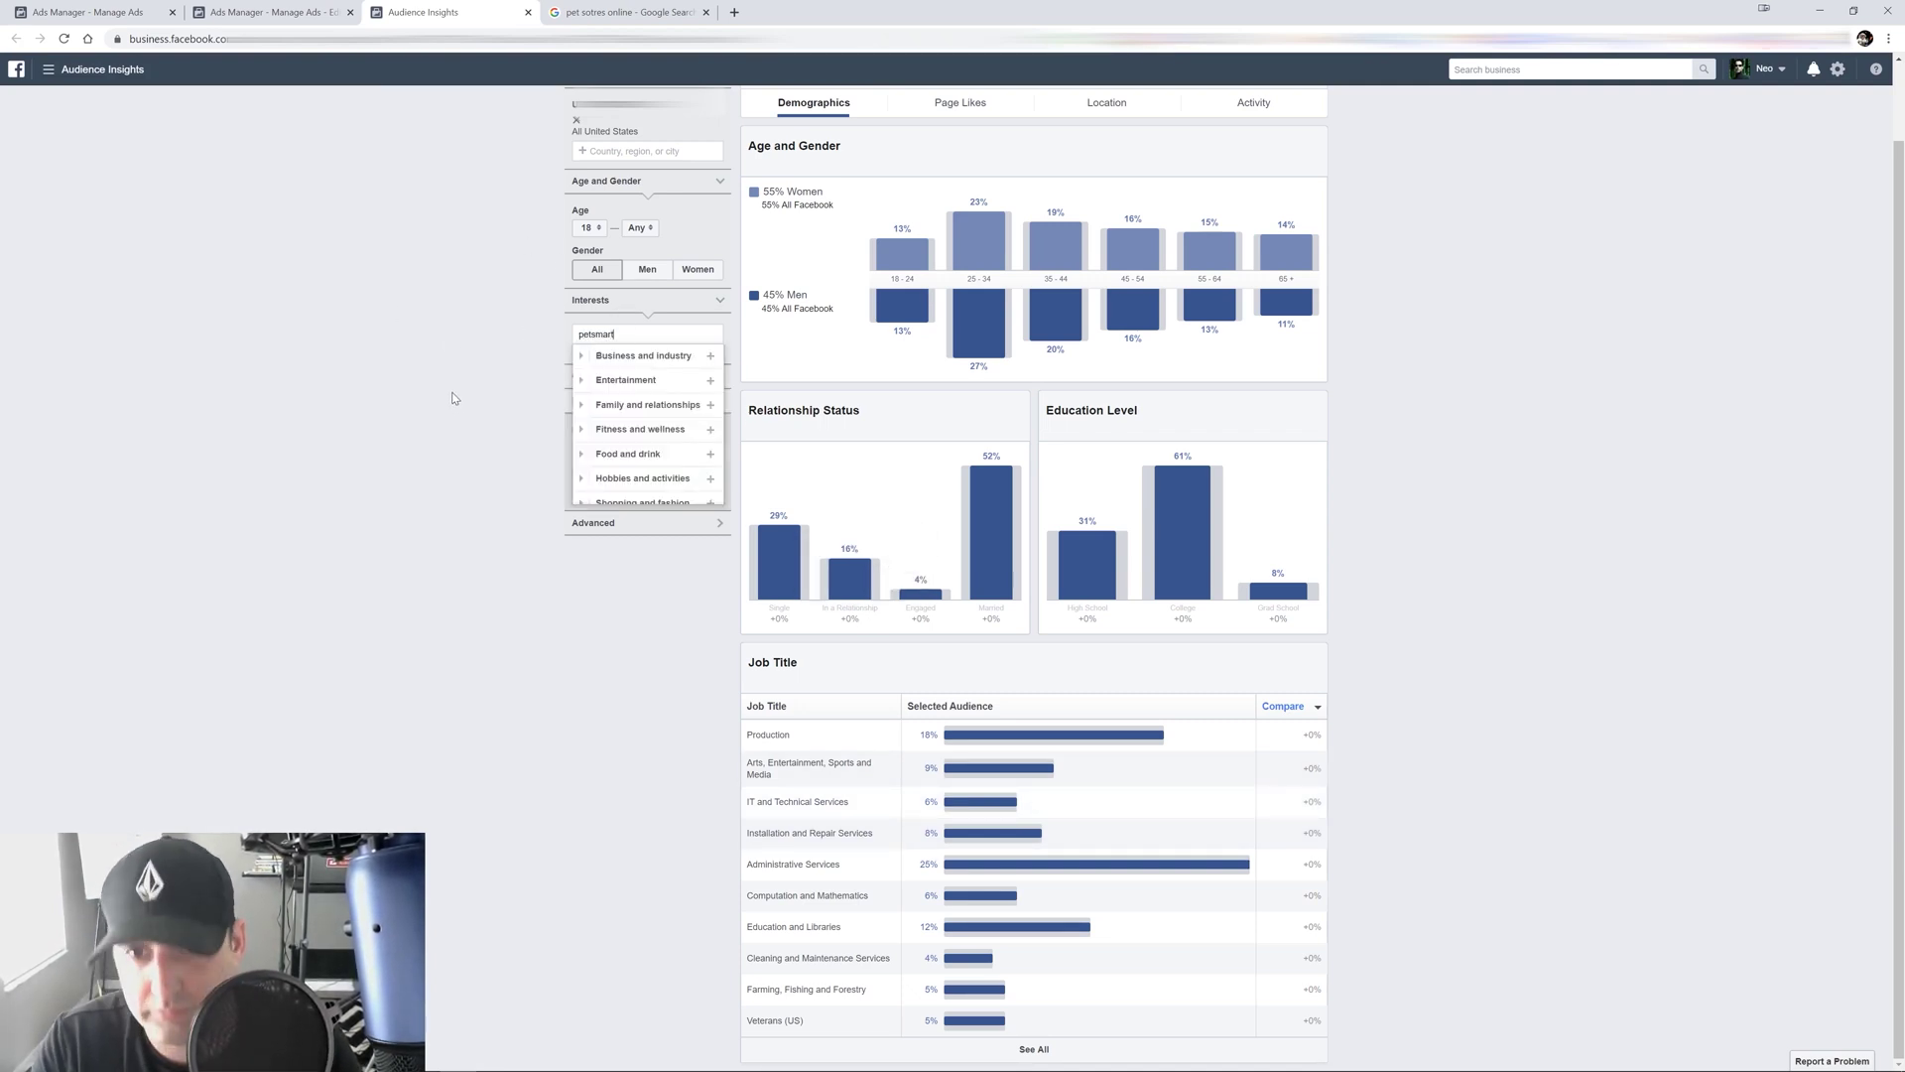
{"action": "left_click", "coordinate": [625, 407]}
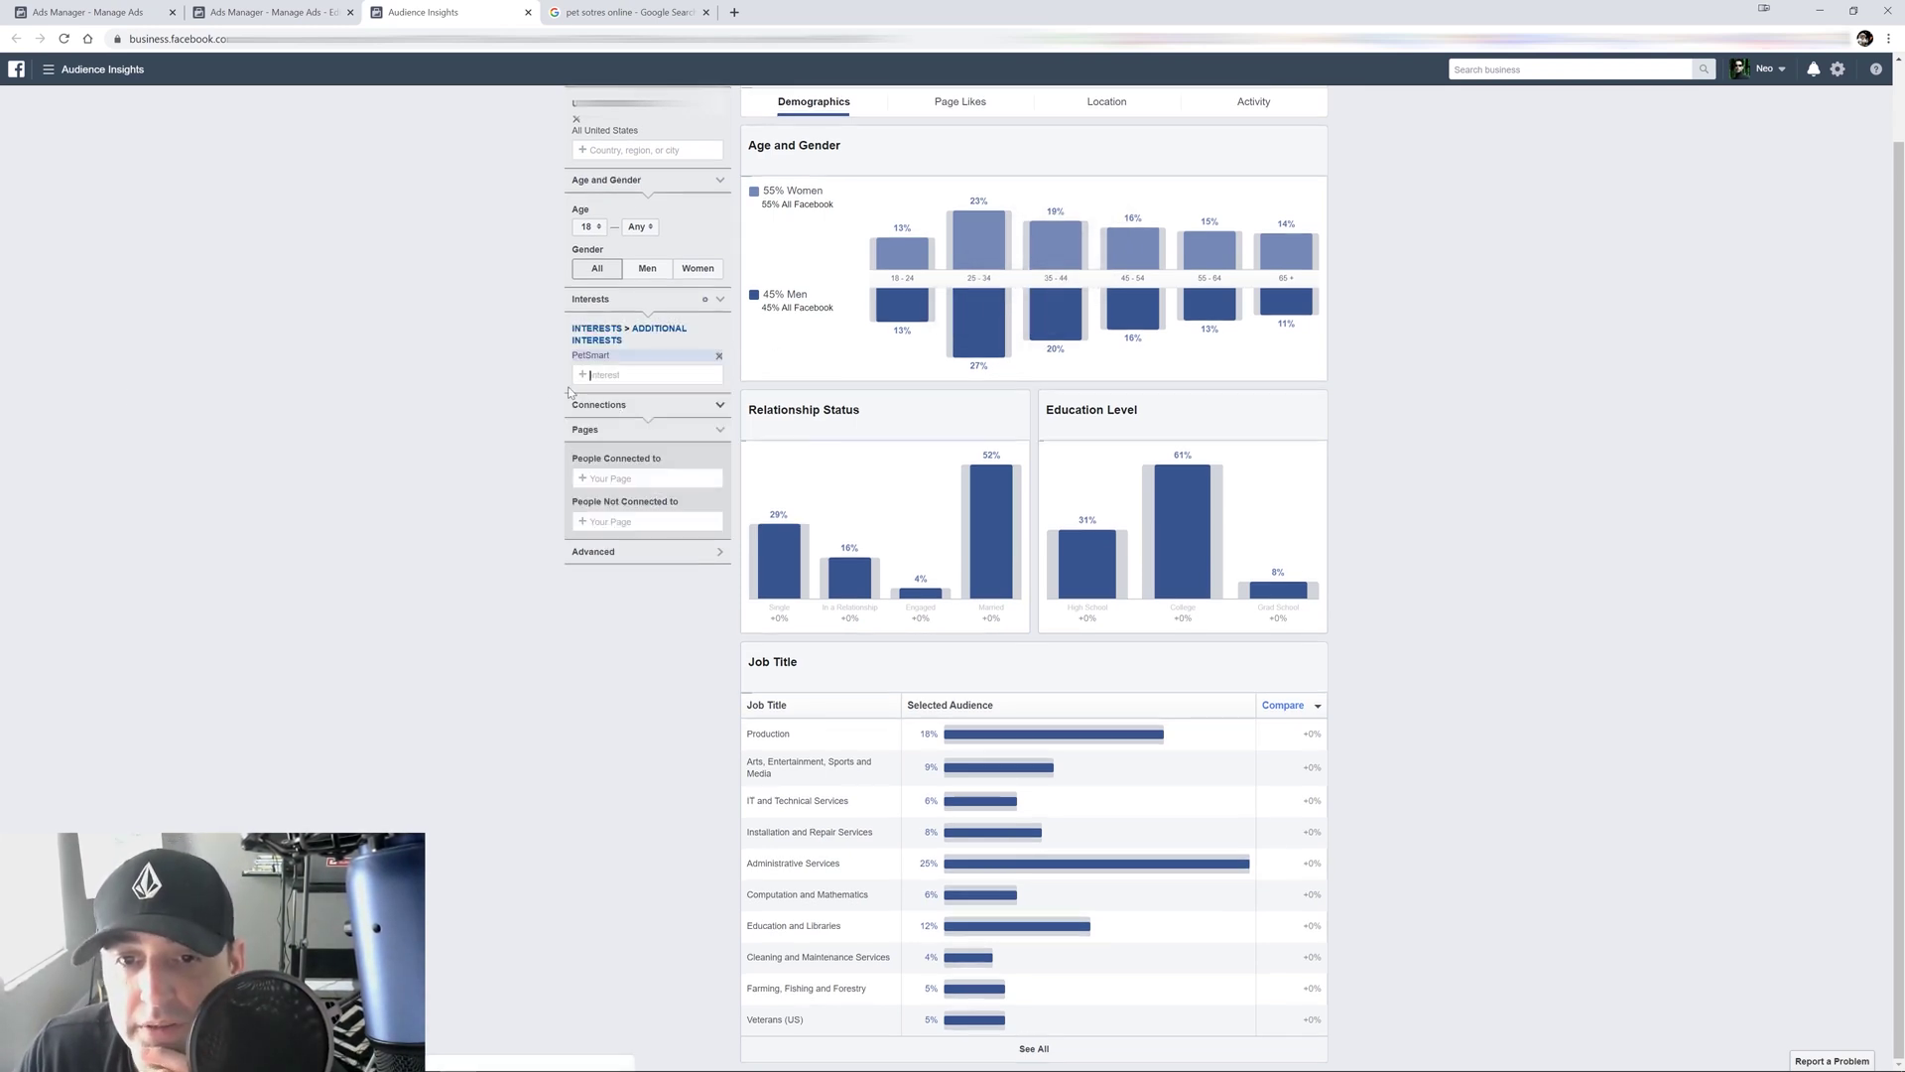
{"action": "left_click", "coordinate": [451, 412]}
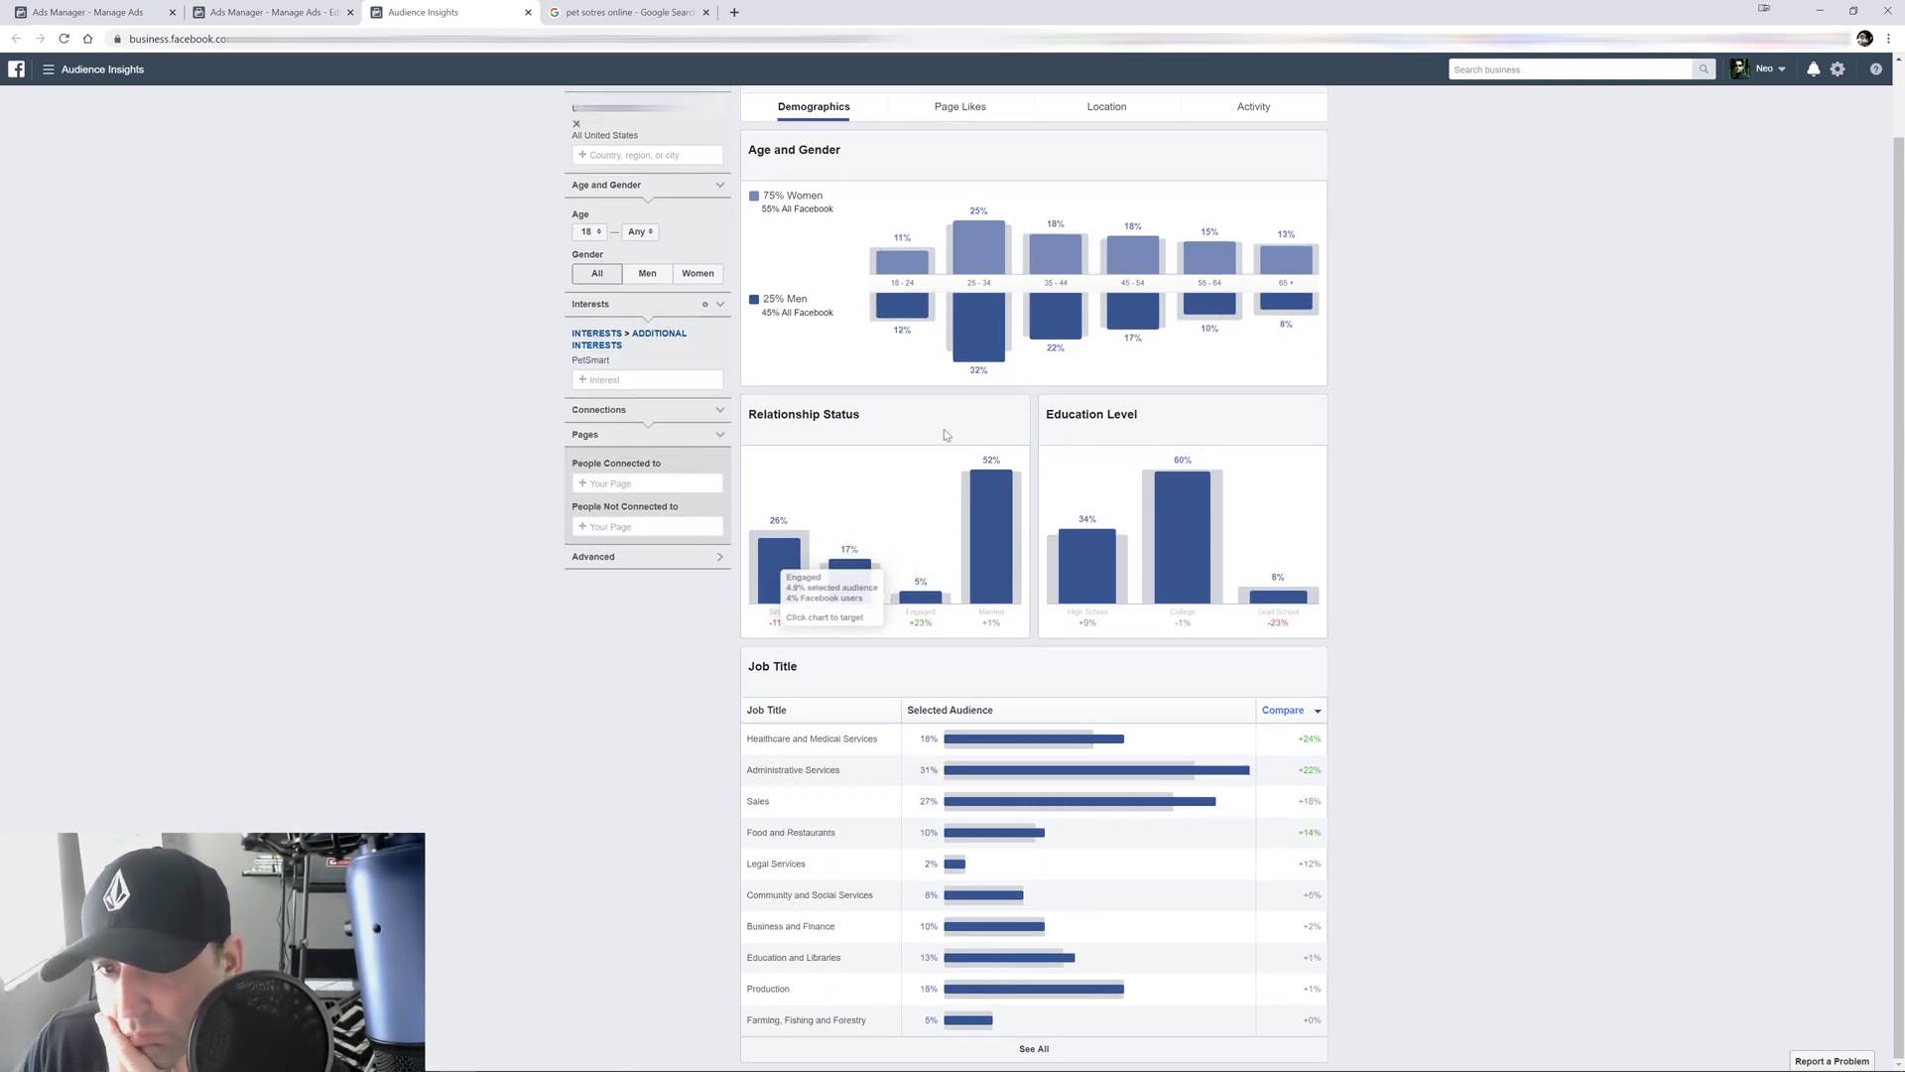
Examine the PetSmart audience's age, gender, relationship and education charts, and open its Activity data.
{"action": "scroll", "coordinate": [1488, 447], "scroll_direction": "up", "scroll_amount": 1}
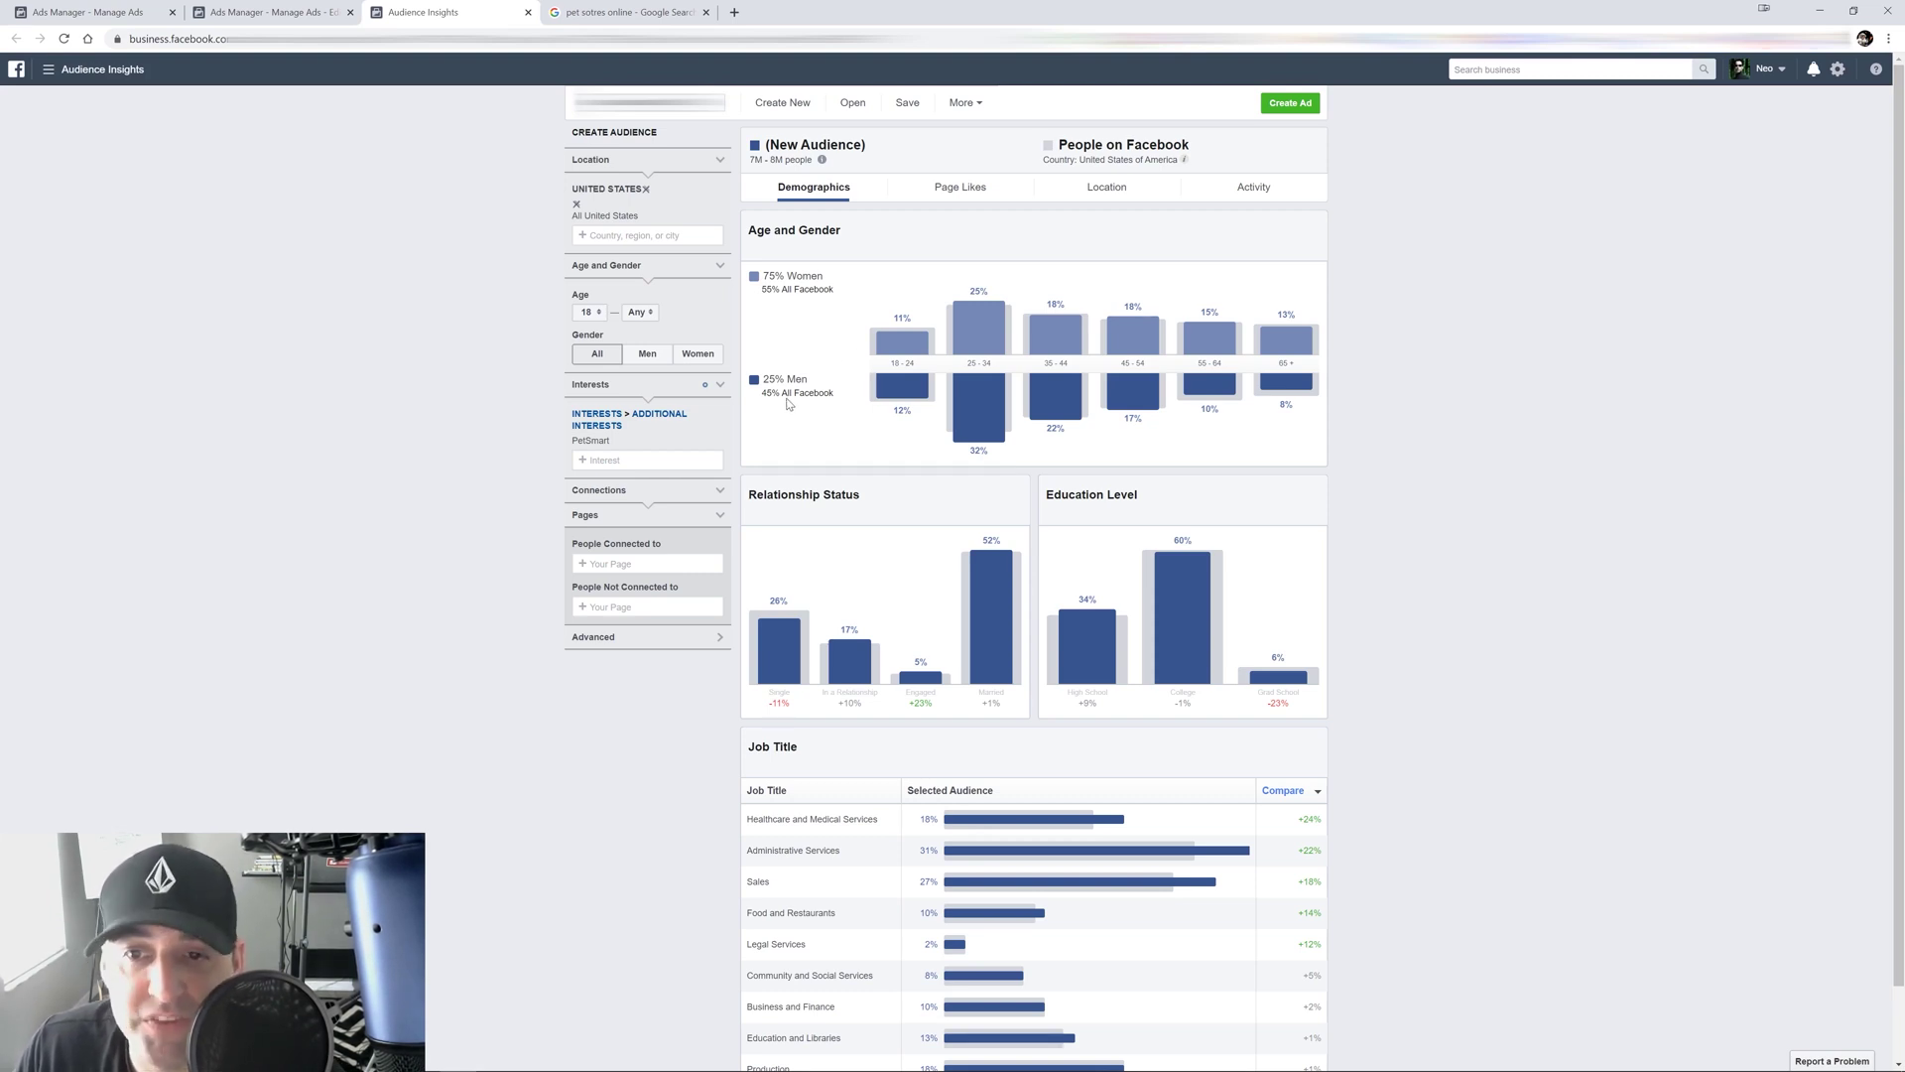
{"action": "mouse_move", "coordinate": [964, 372]}
{"action": "scroll", "coordinate": [974, 417], "scroll_direction": "down", "scroll_amount": 1}
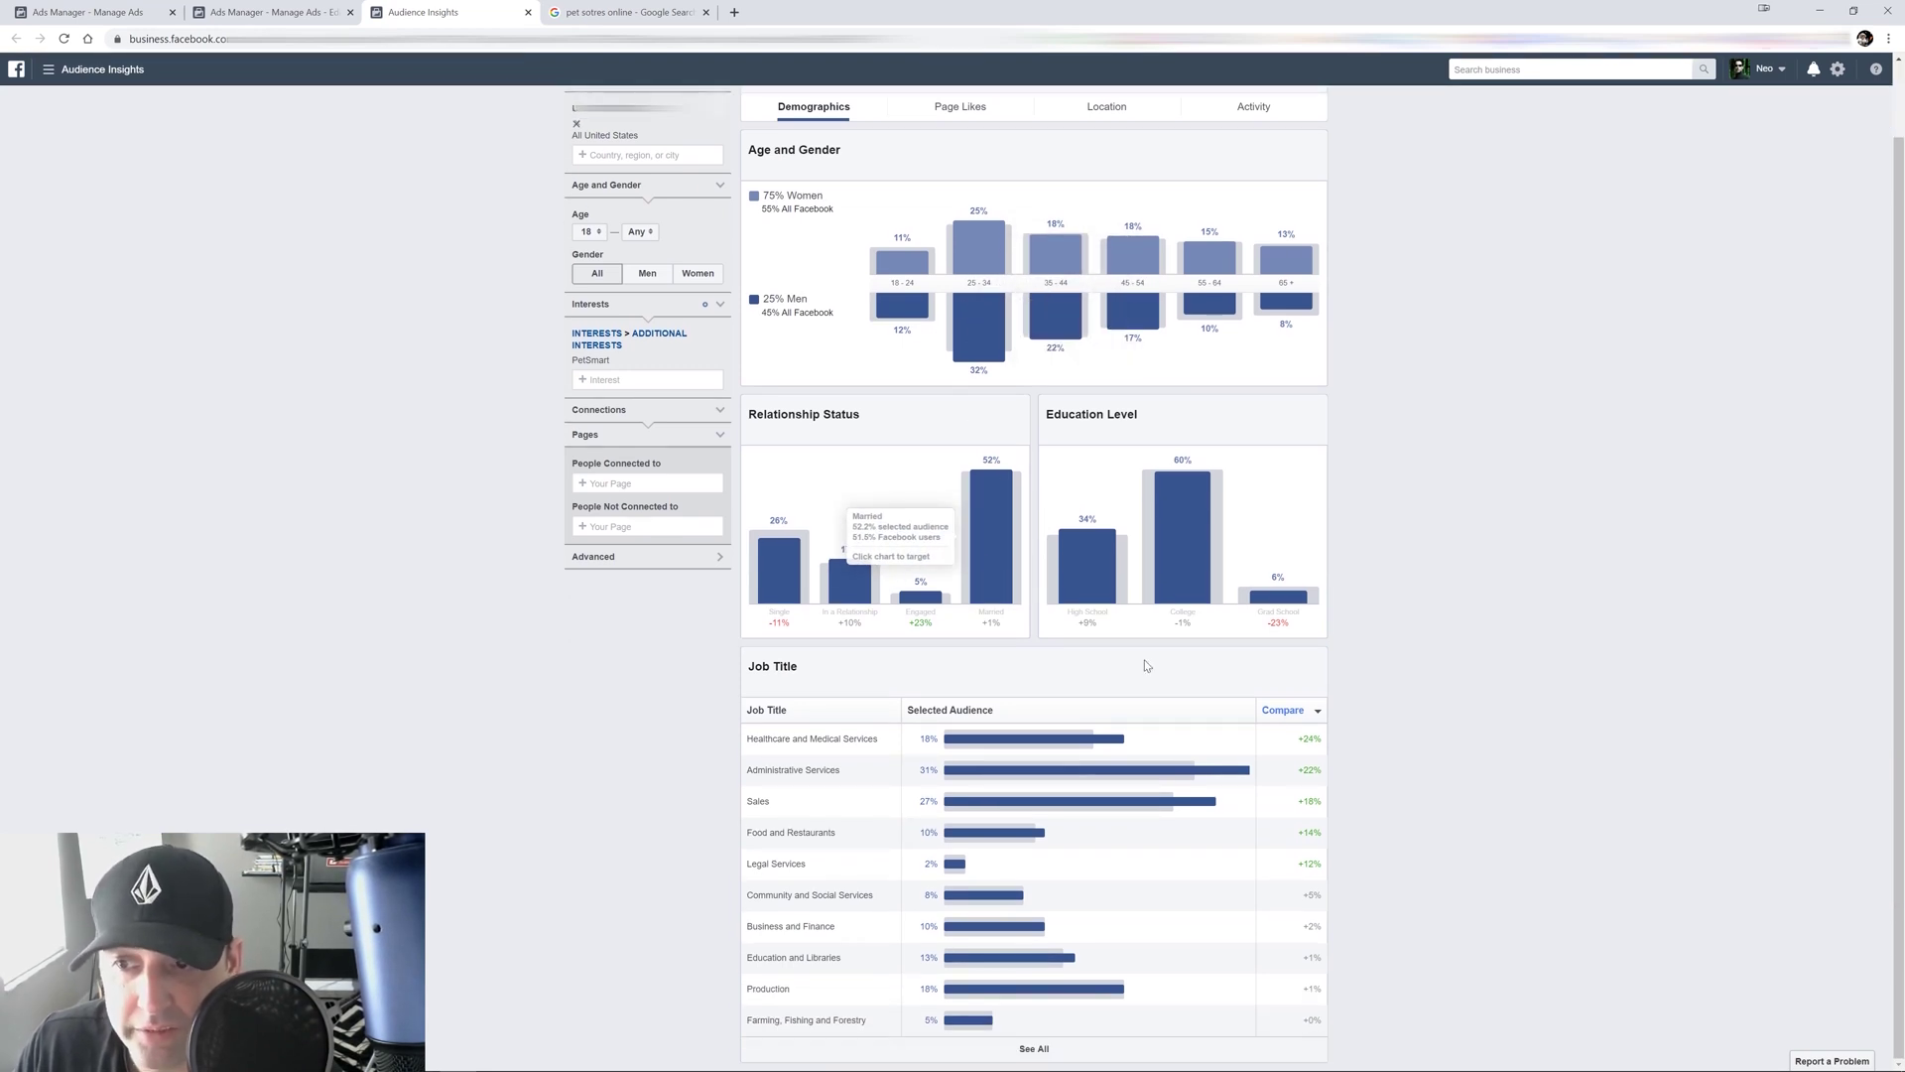
{"action": "mouse_move", "coordinate": [1165, 526]}
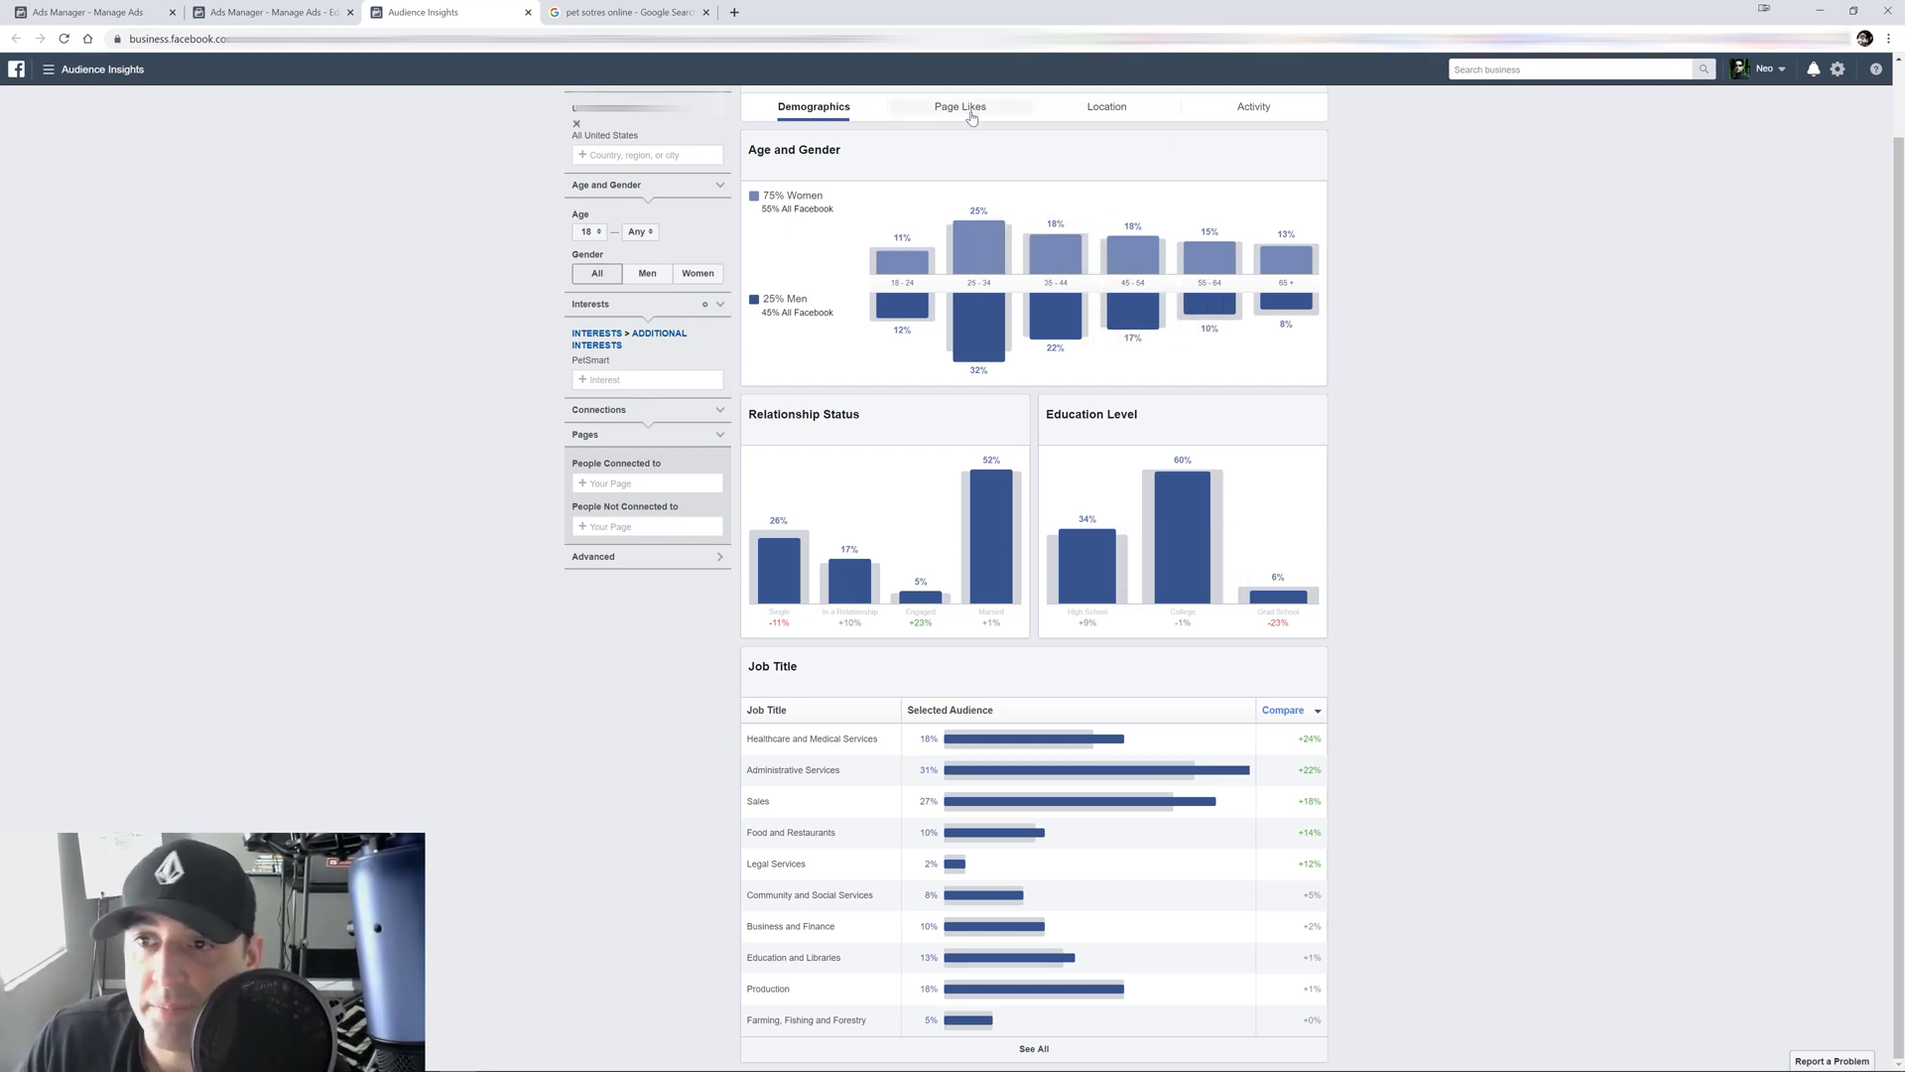
{"action": "left_click", "coordinate": [1260, 109]}
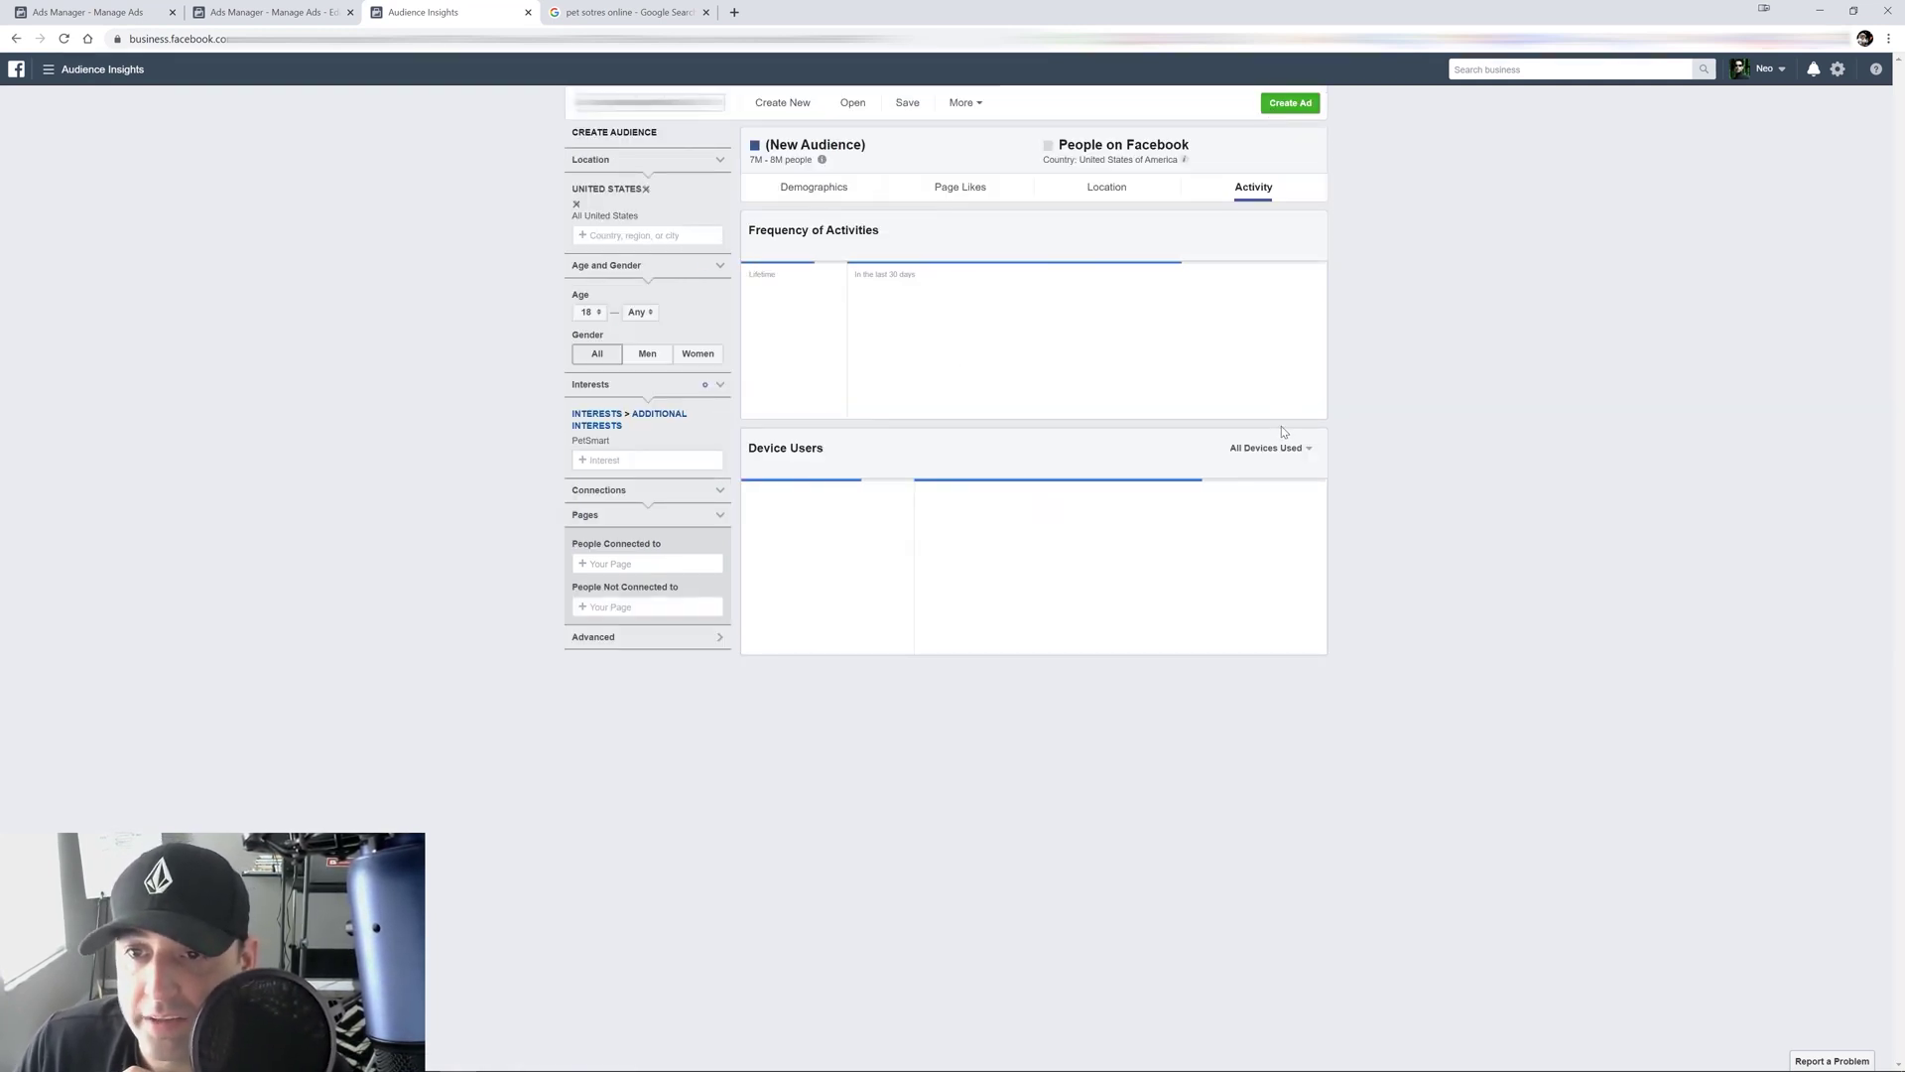
Examine the PetSmart audience's activity and device charts, and review its top categories and page likes with affinity.
{"action": "mouse_move", "coordinate": [1280, 368]}
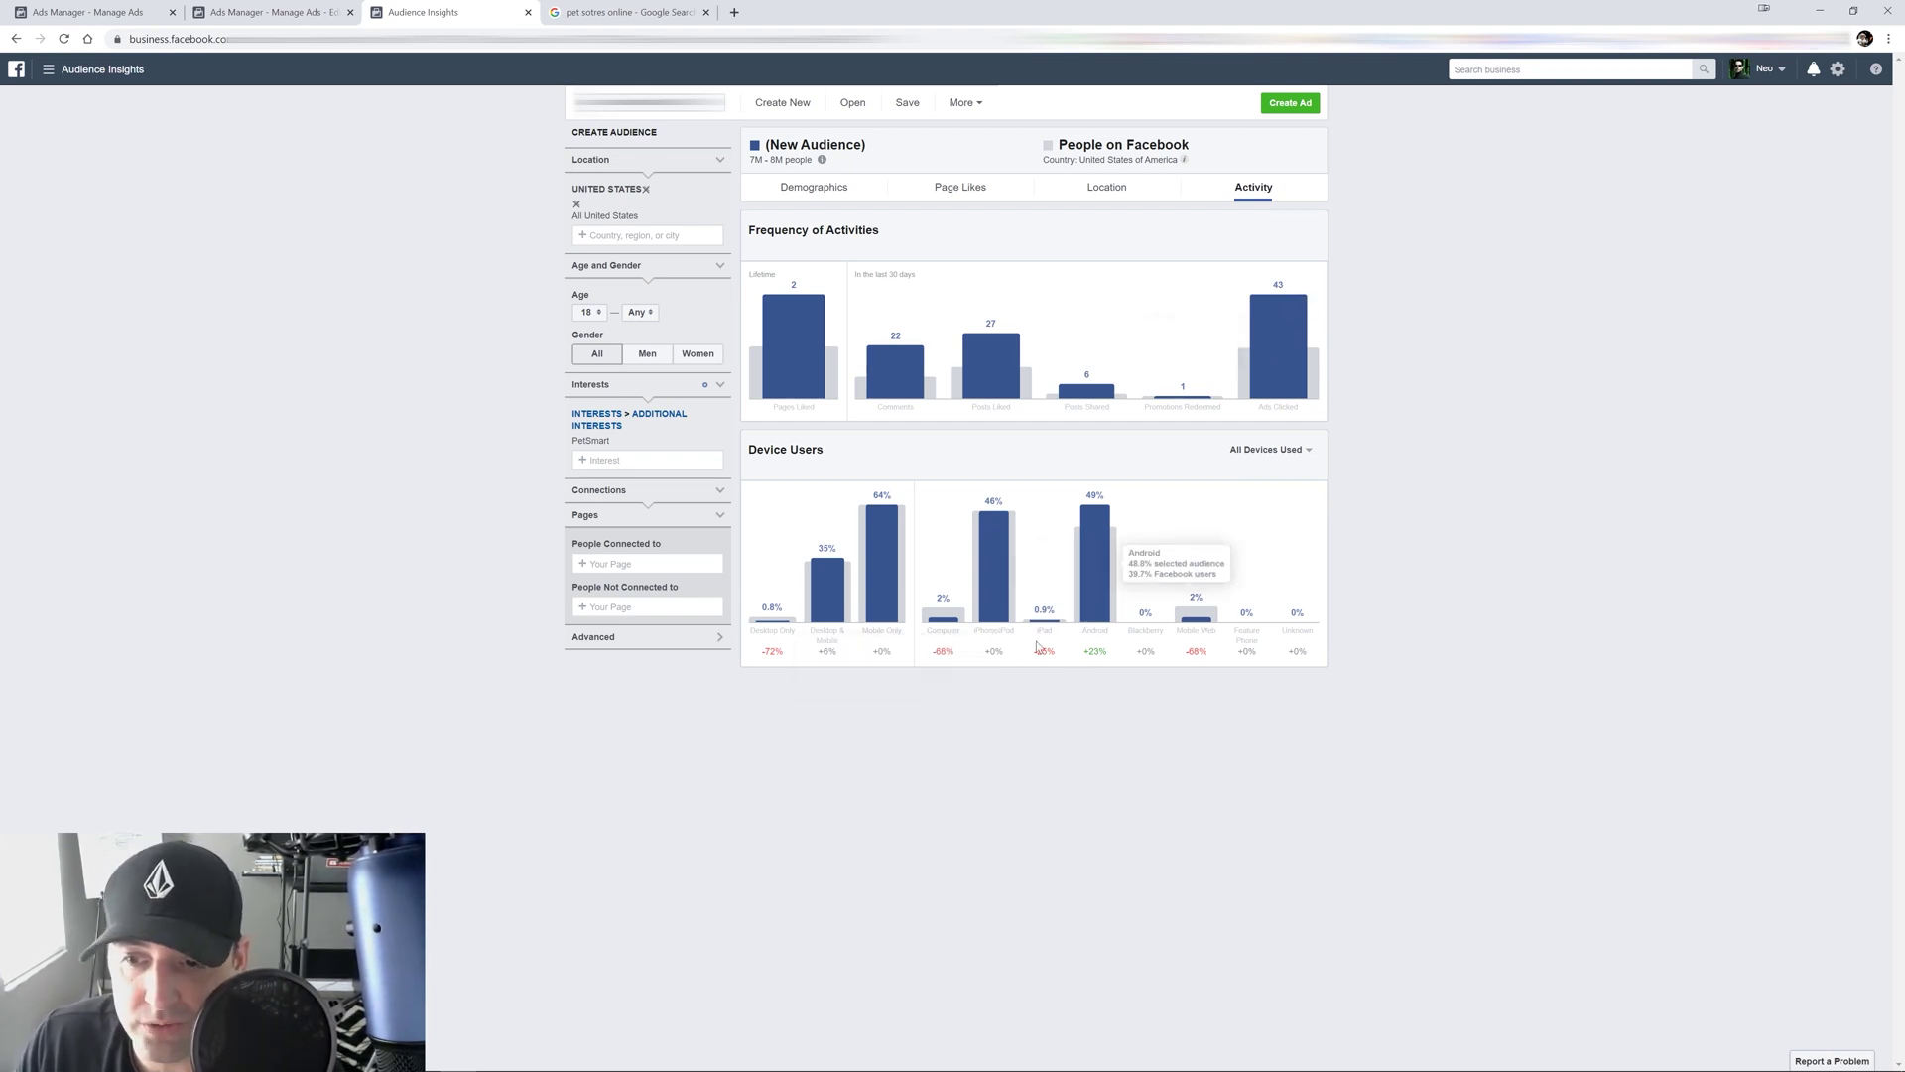
{"action": "mouse_move", "coordinate": [988, 576]}
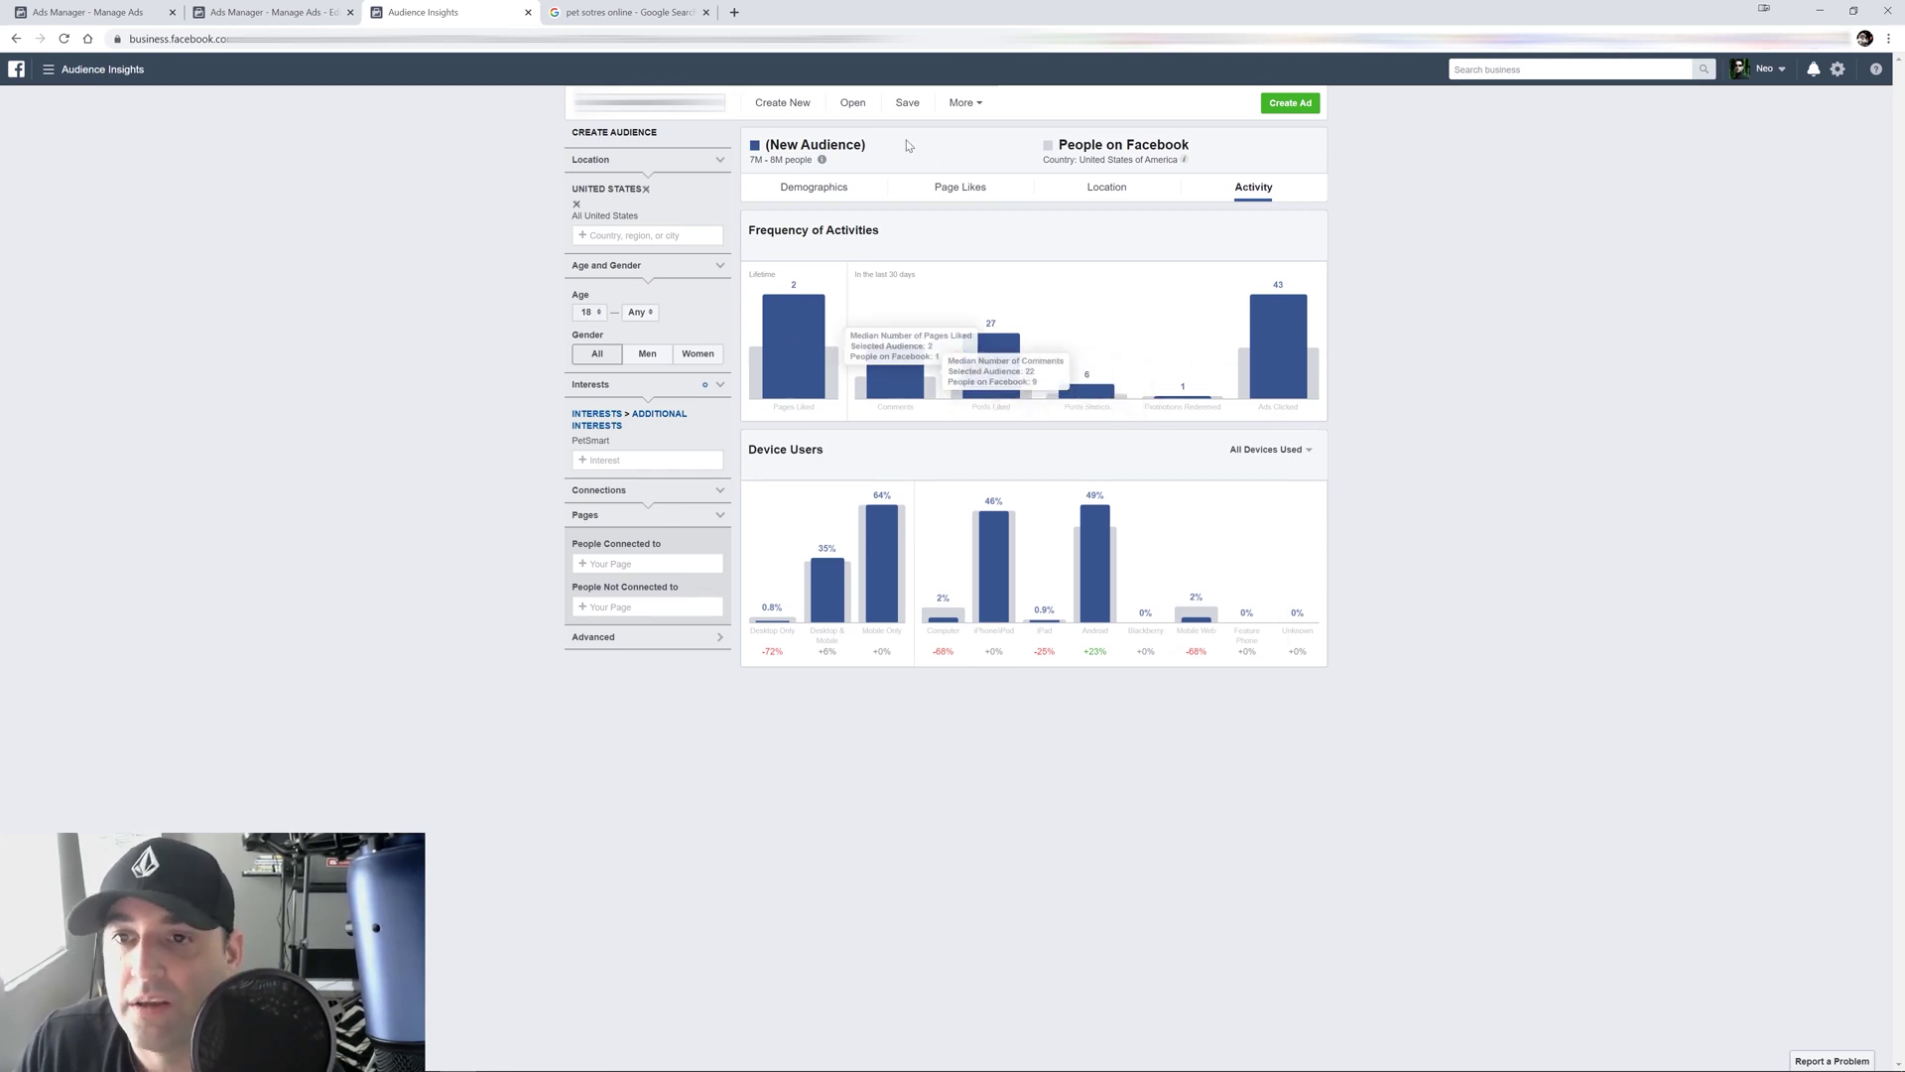
{"action": "left_click", "coordinate": [937, 196]}
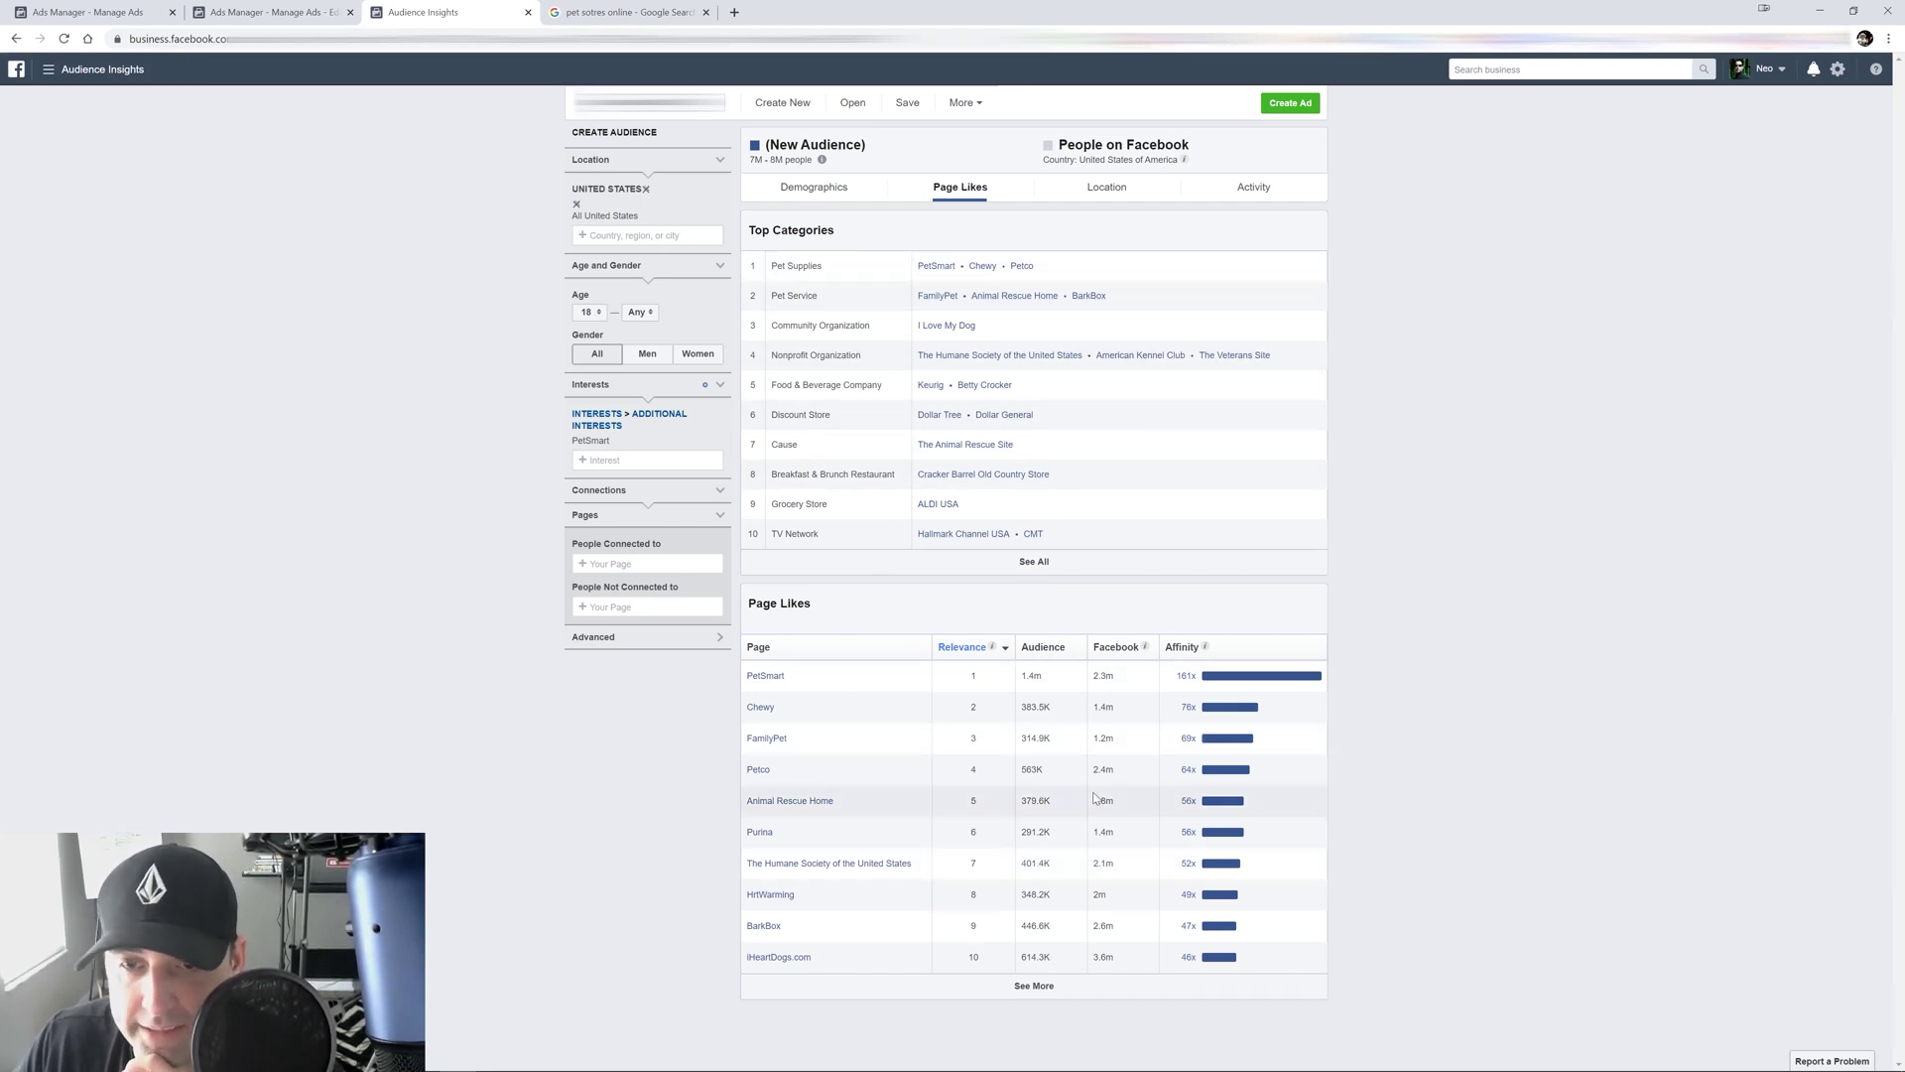
{"action": "mouse_move", "coordinate": [1231, 710]}
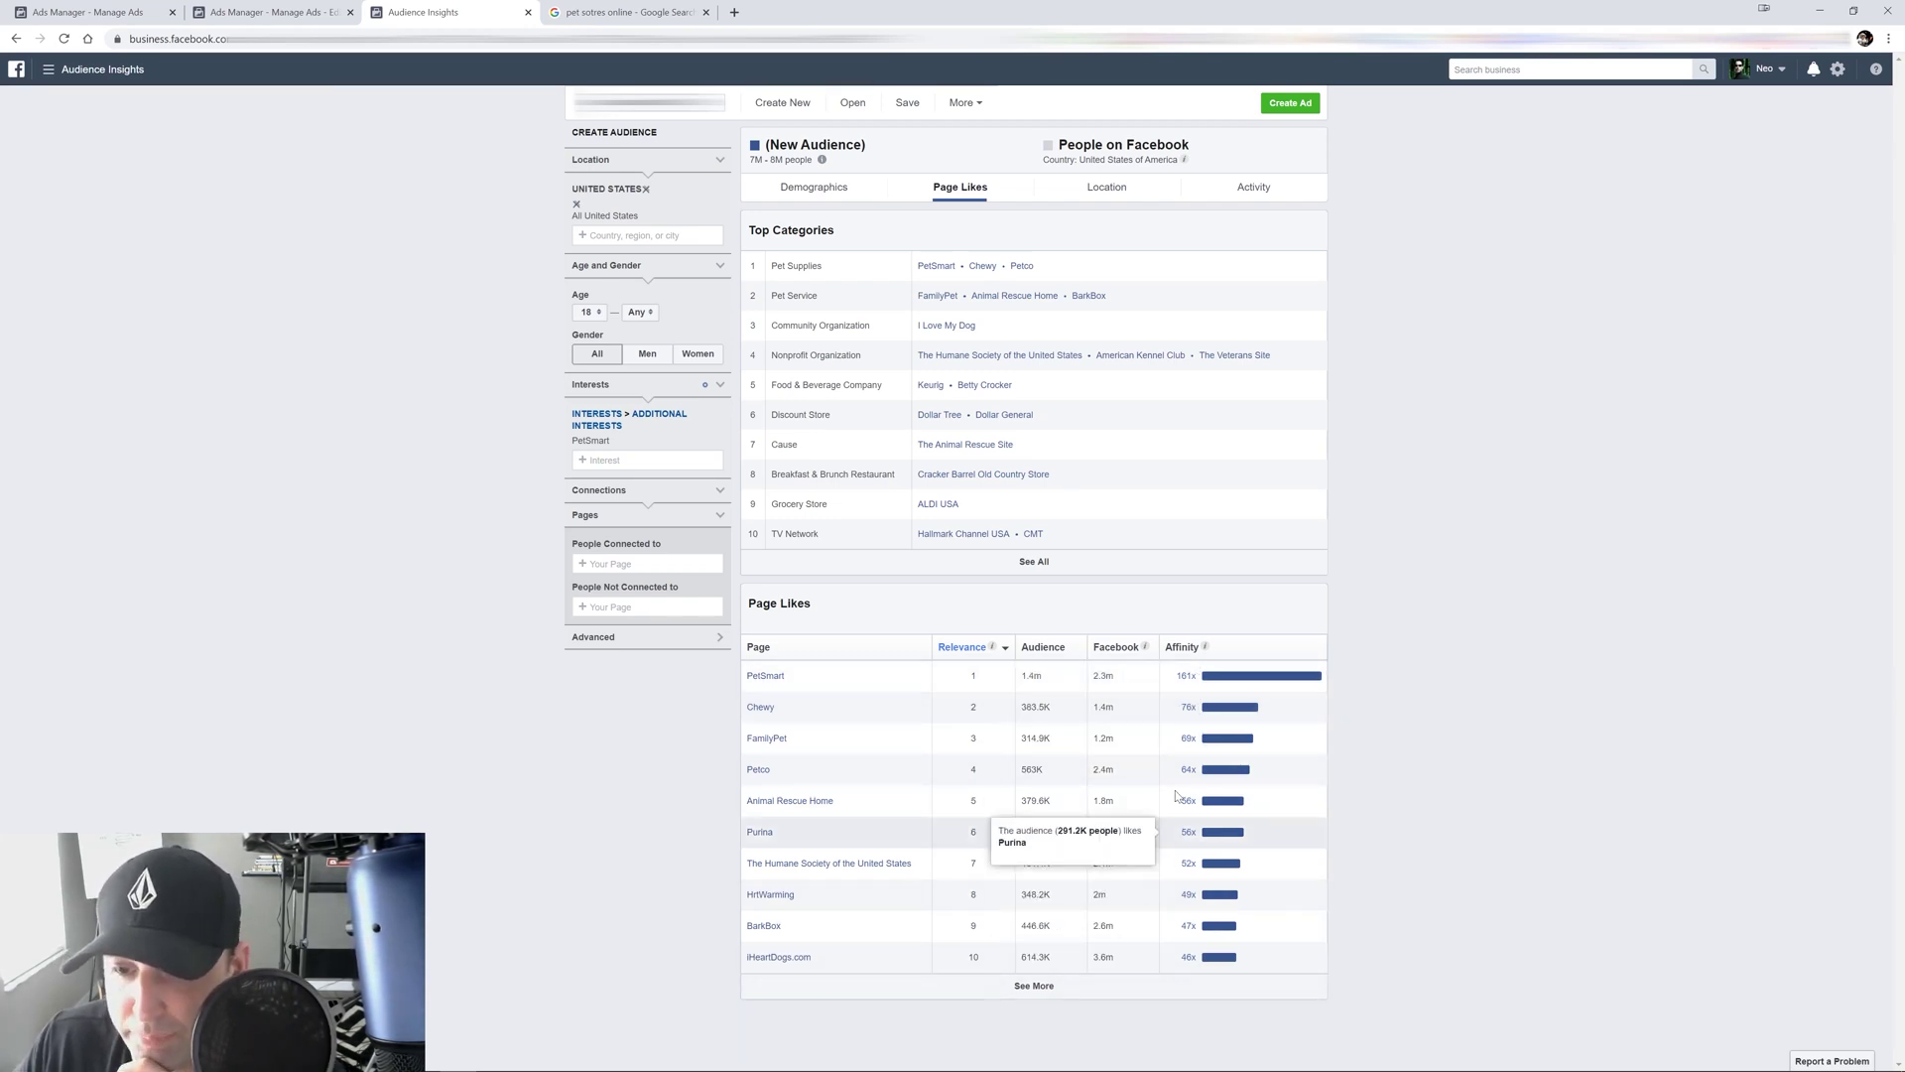
{"action": "mouse_move", "coordinate": [1206, 648]}
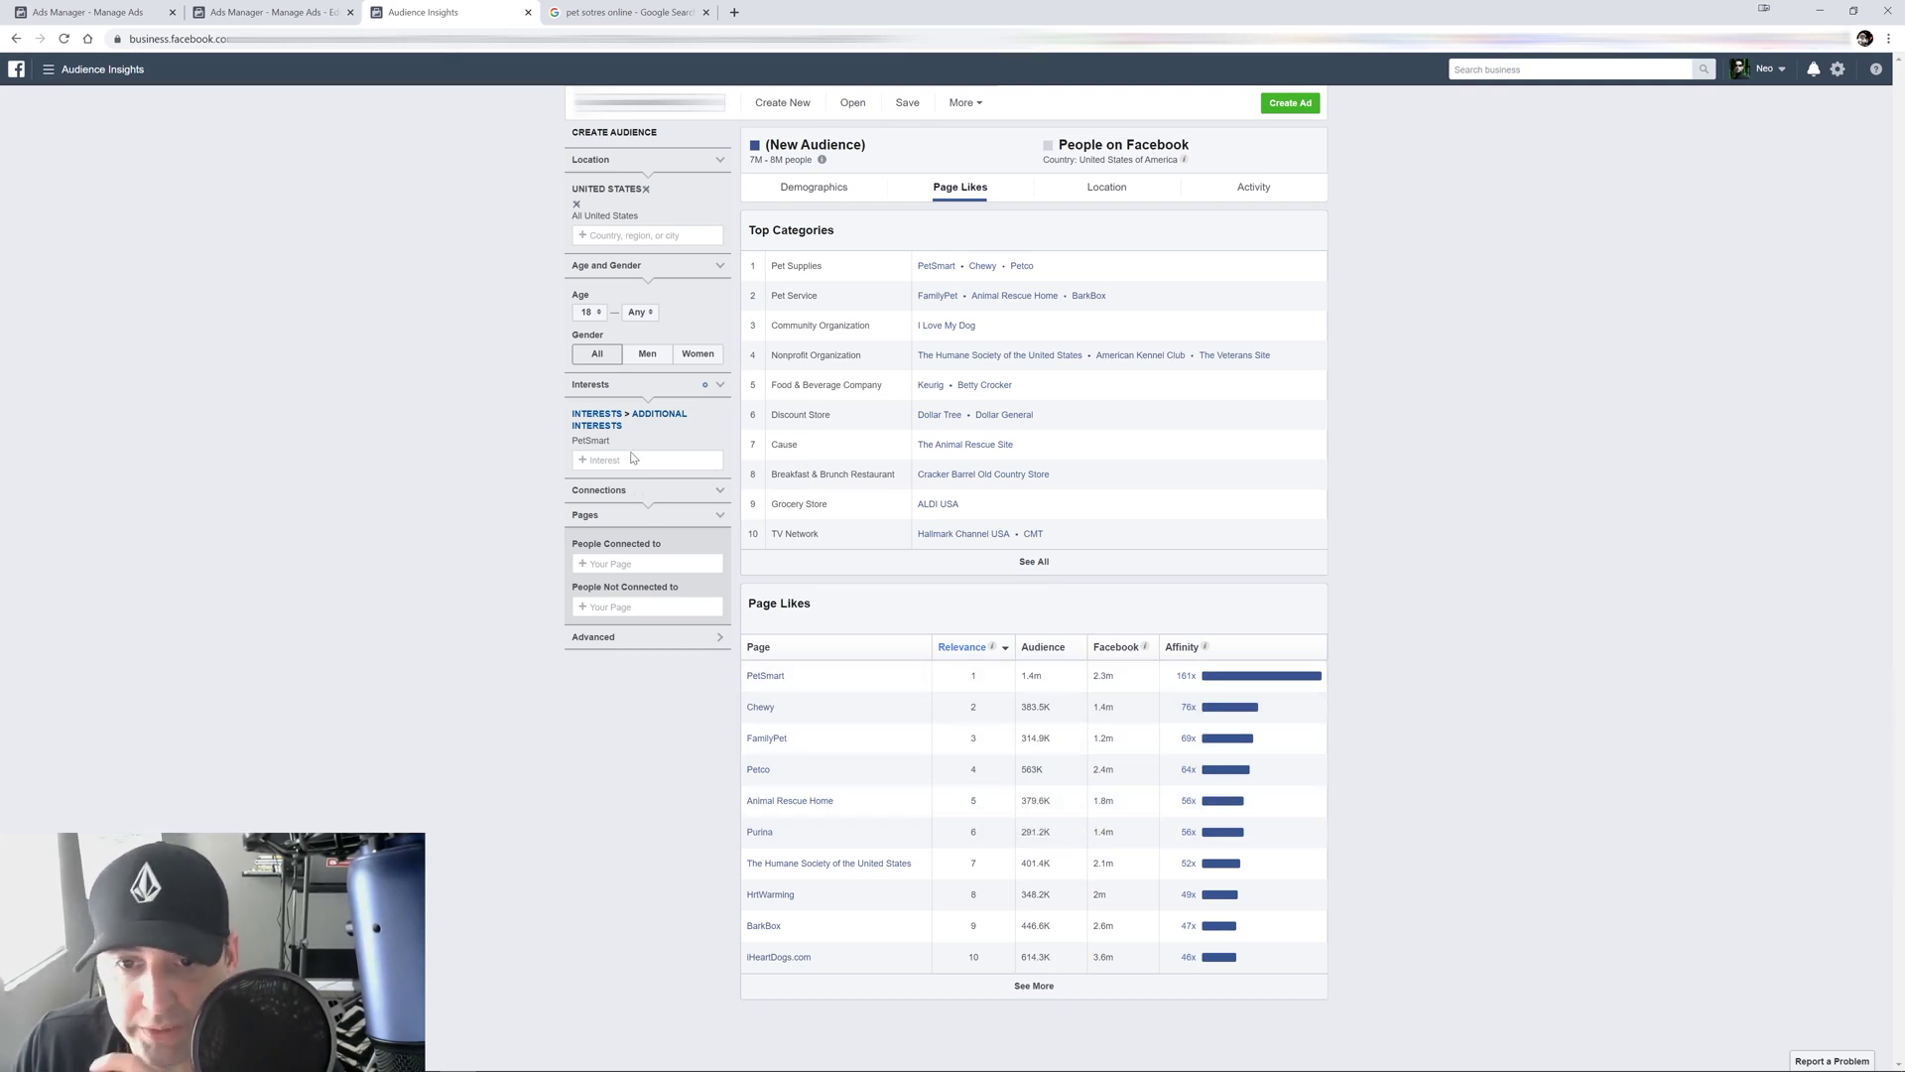
Add Chewy.com as an interest to the audience and remove the PetSmart interest.
{"action": "left_click", "coordinate": [590, 459]}
{"action": "type", "text": "dhewy"}
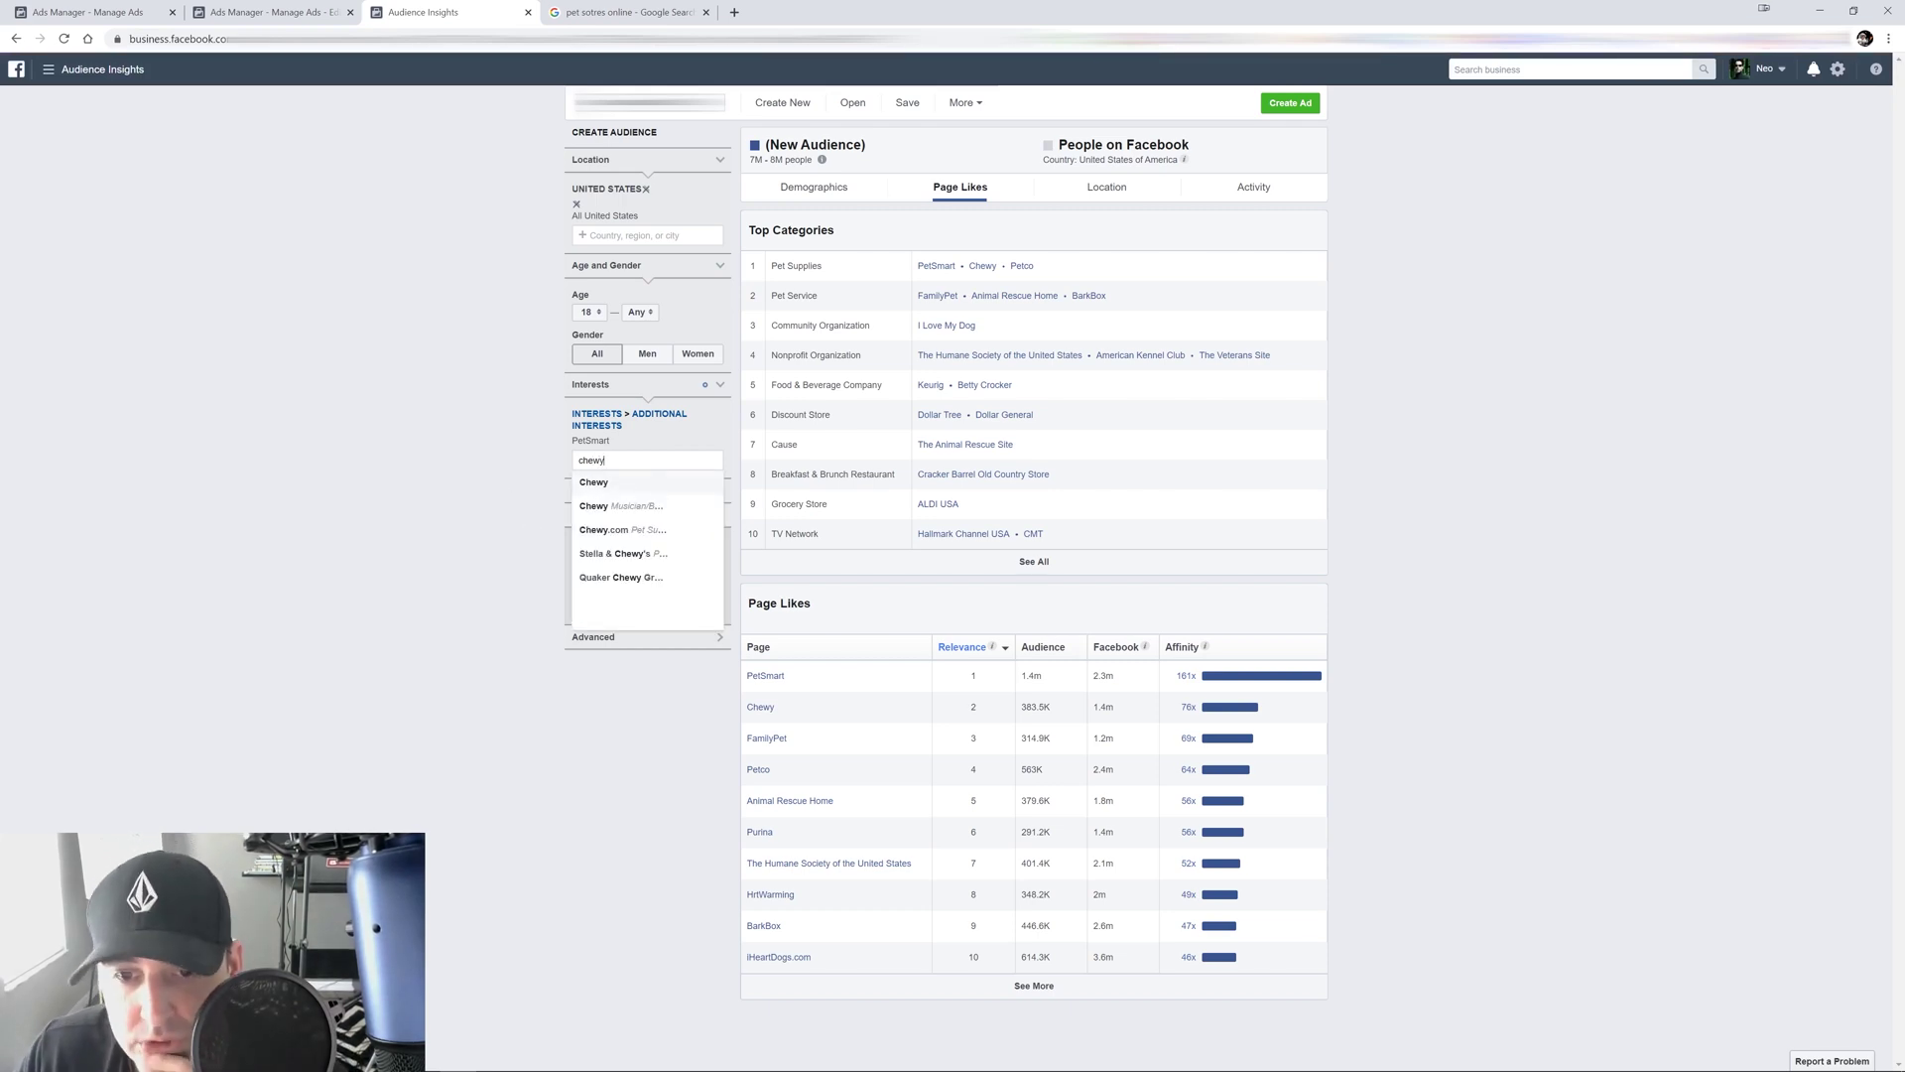
{"action": "left_click", "coordinate": [625, 531]}
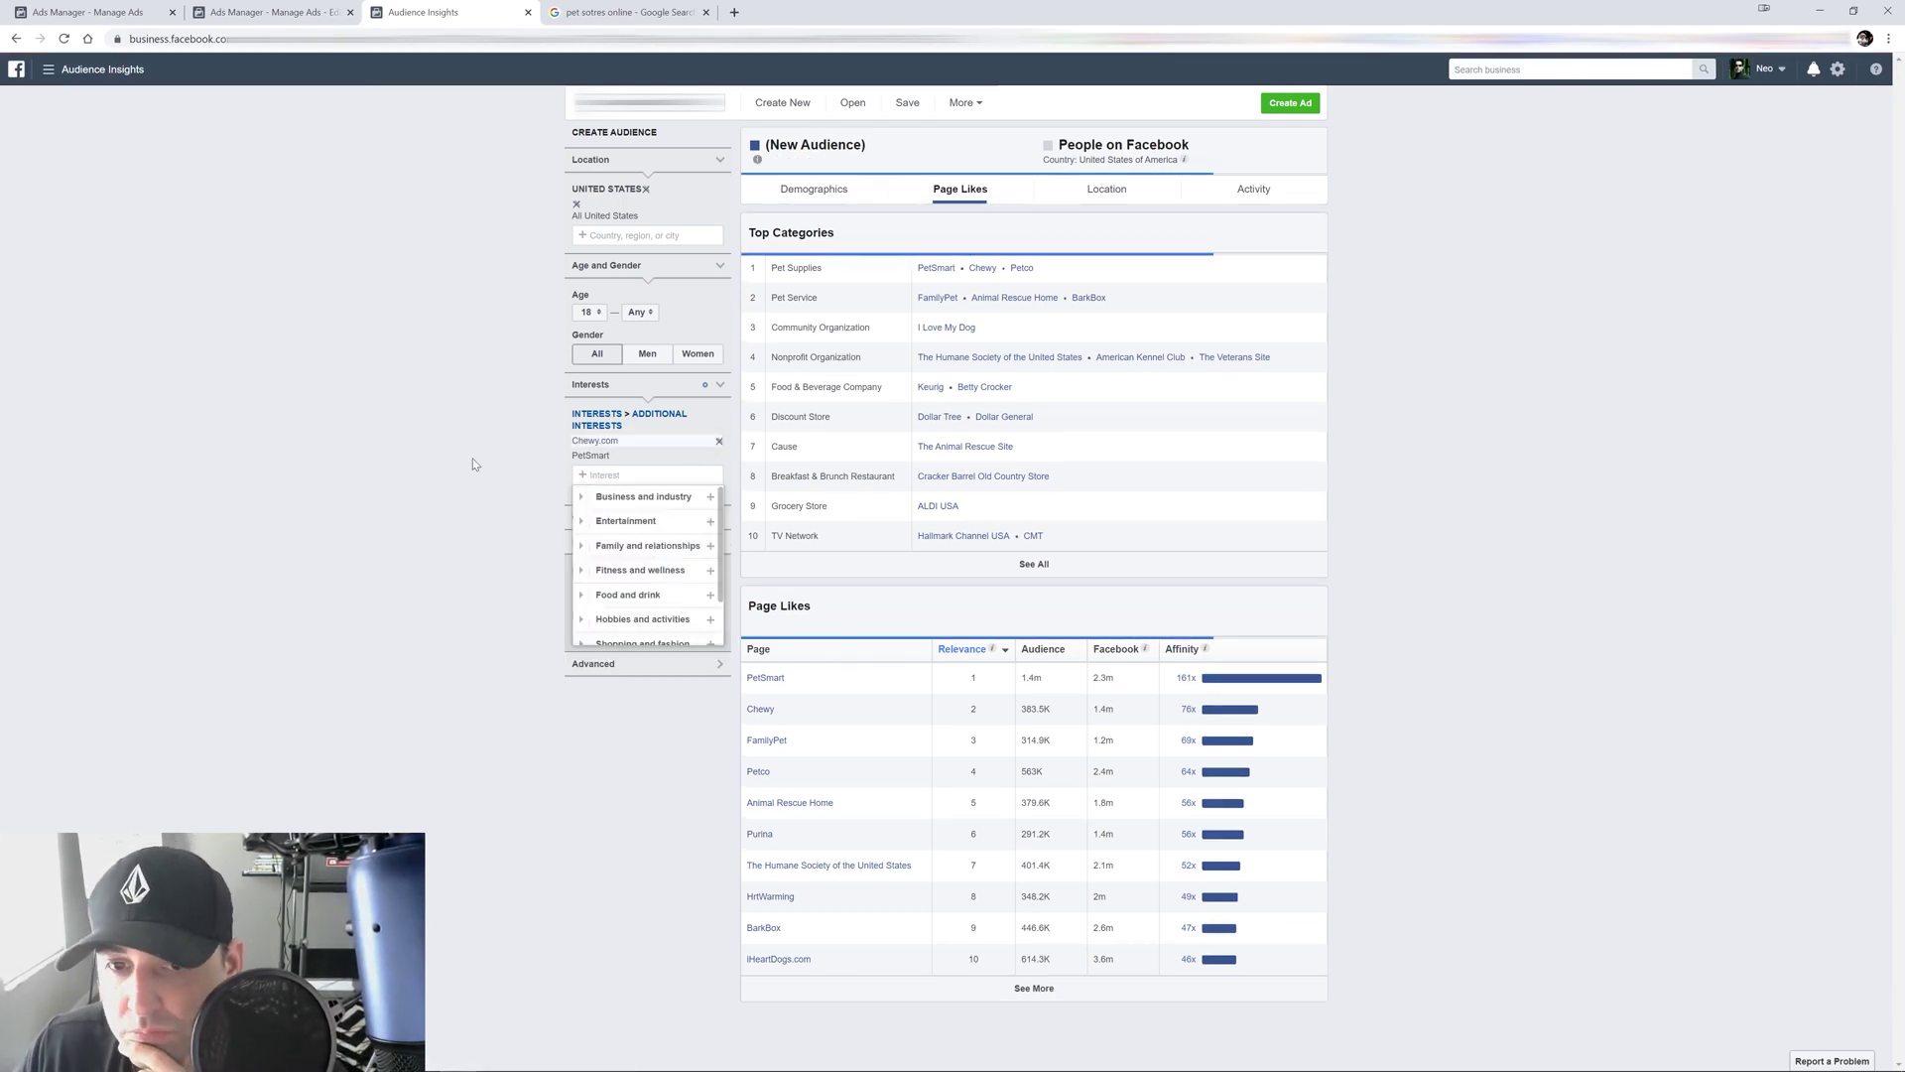
{"action": "left_click", "coordinate": [472, 458]}
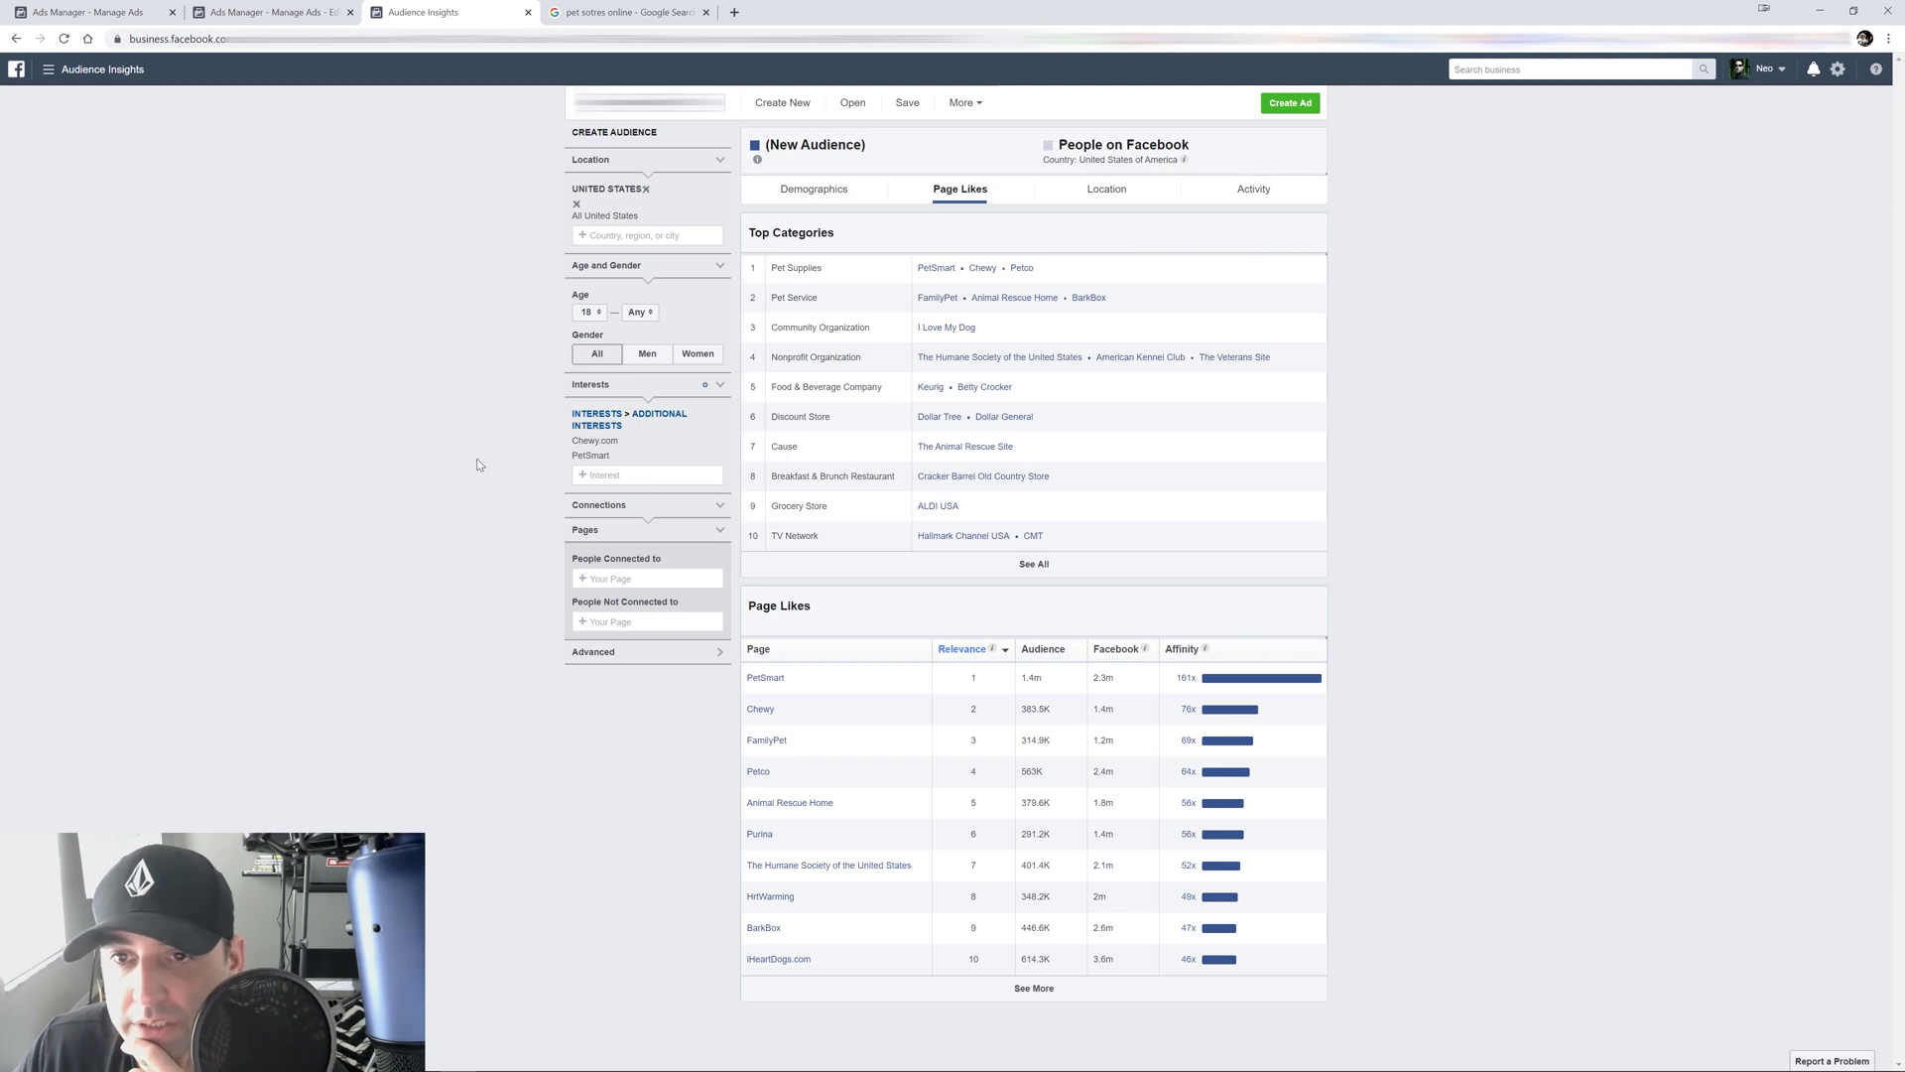
{"action": "left_click", "coordinate": [719, 458]}
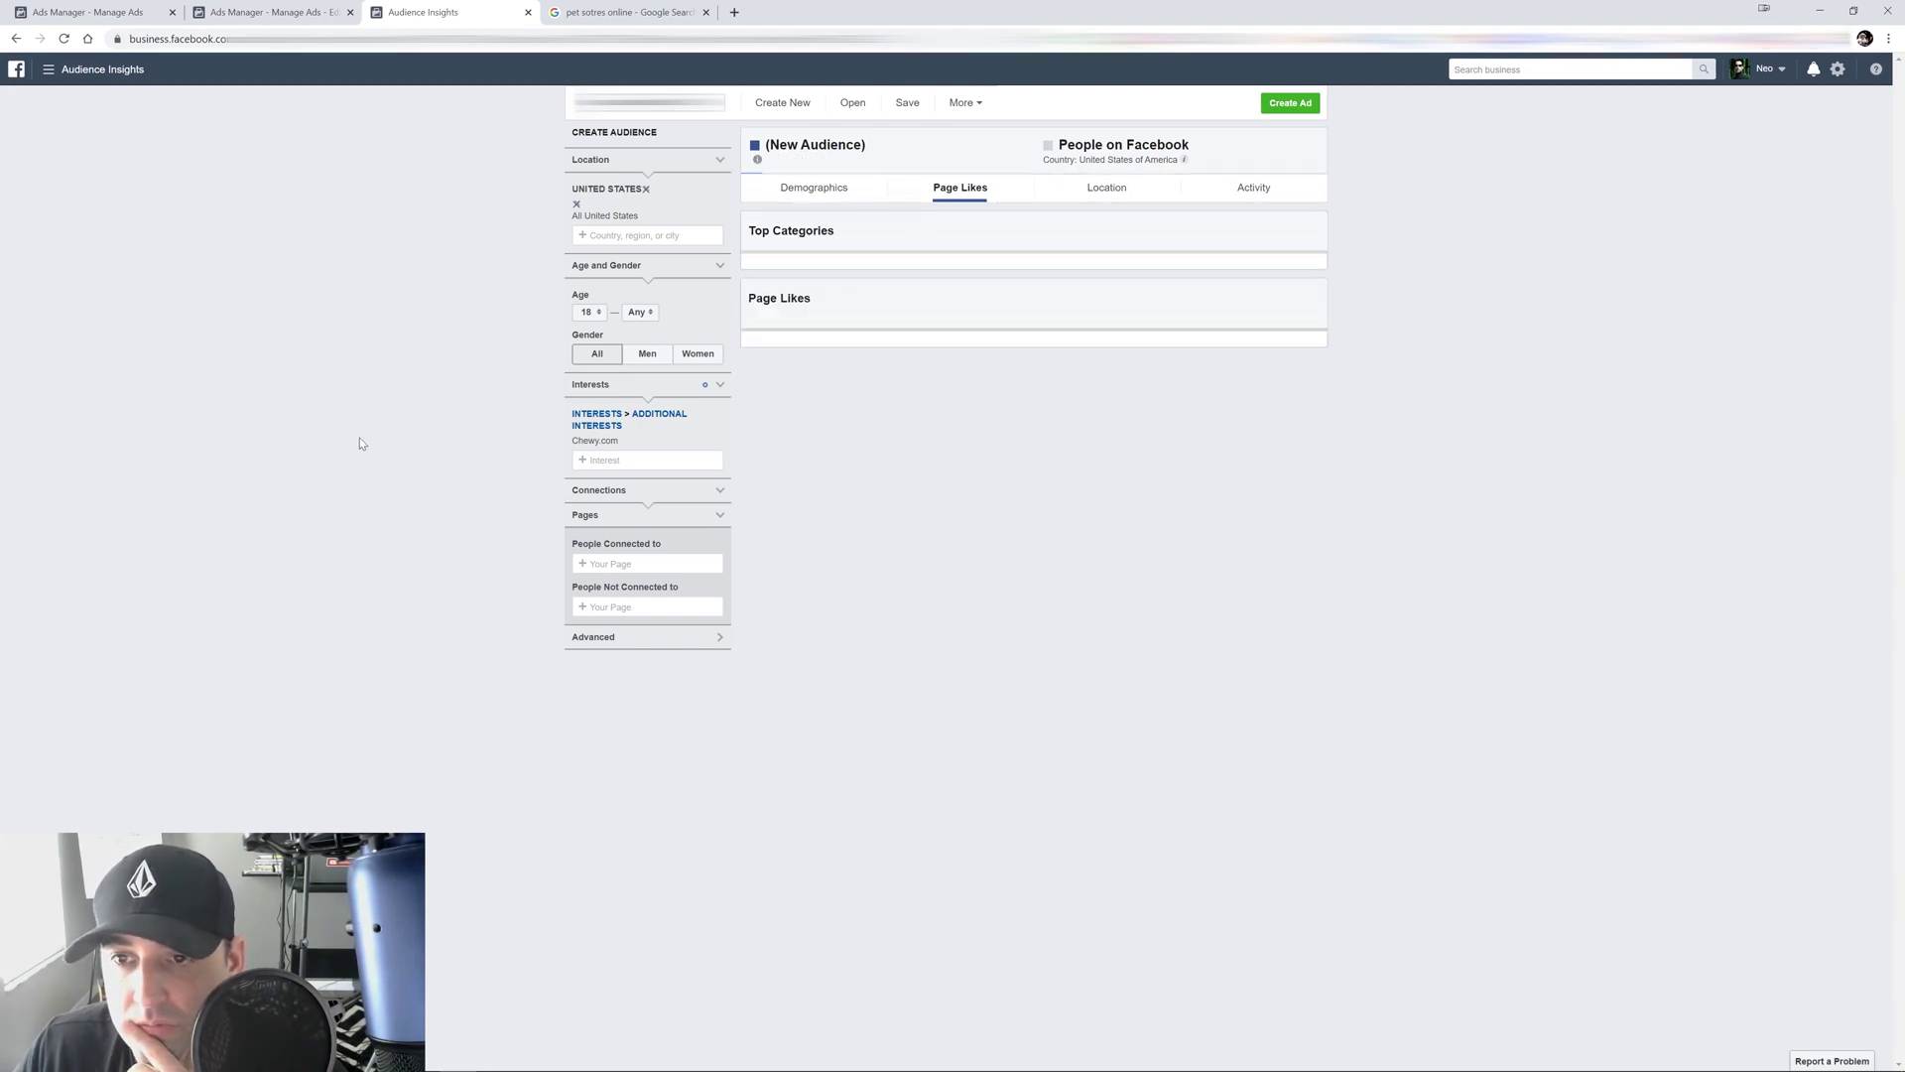
Replace the Chewy.com interest with Petco in the audience.
{"action": "left_click", "coordinate": [590, 459]}
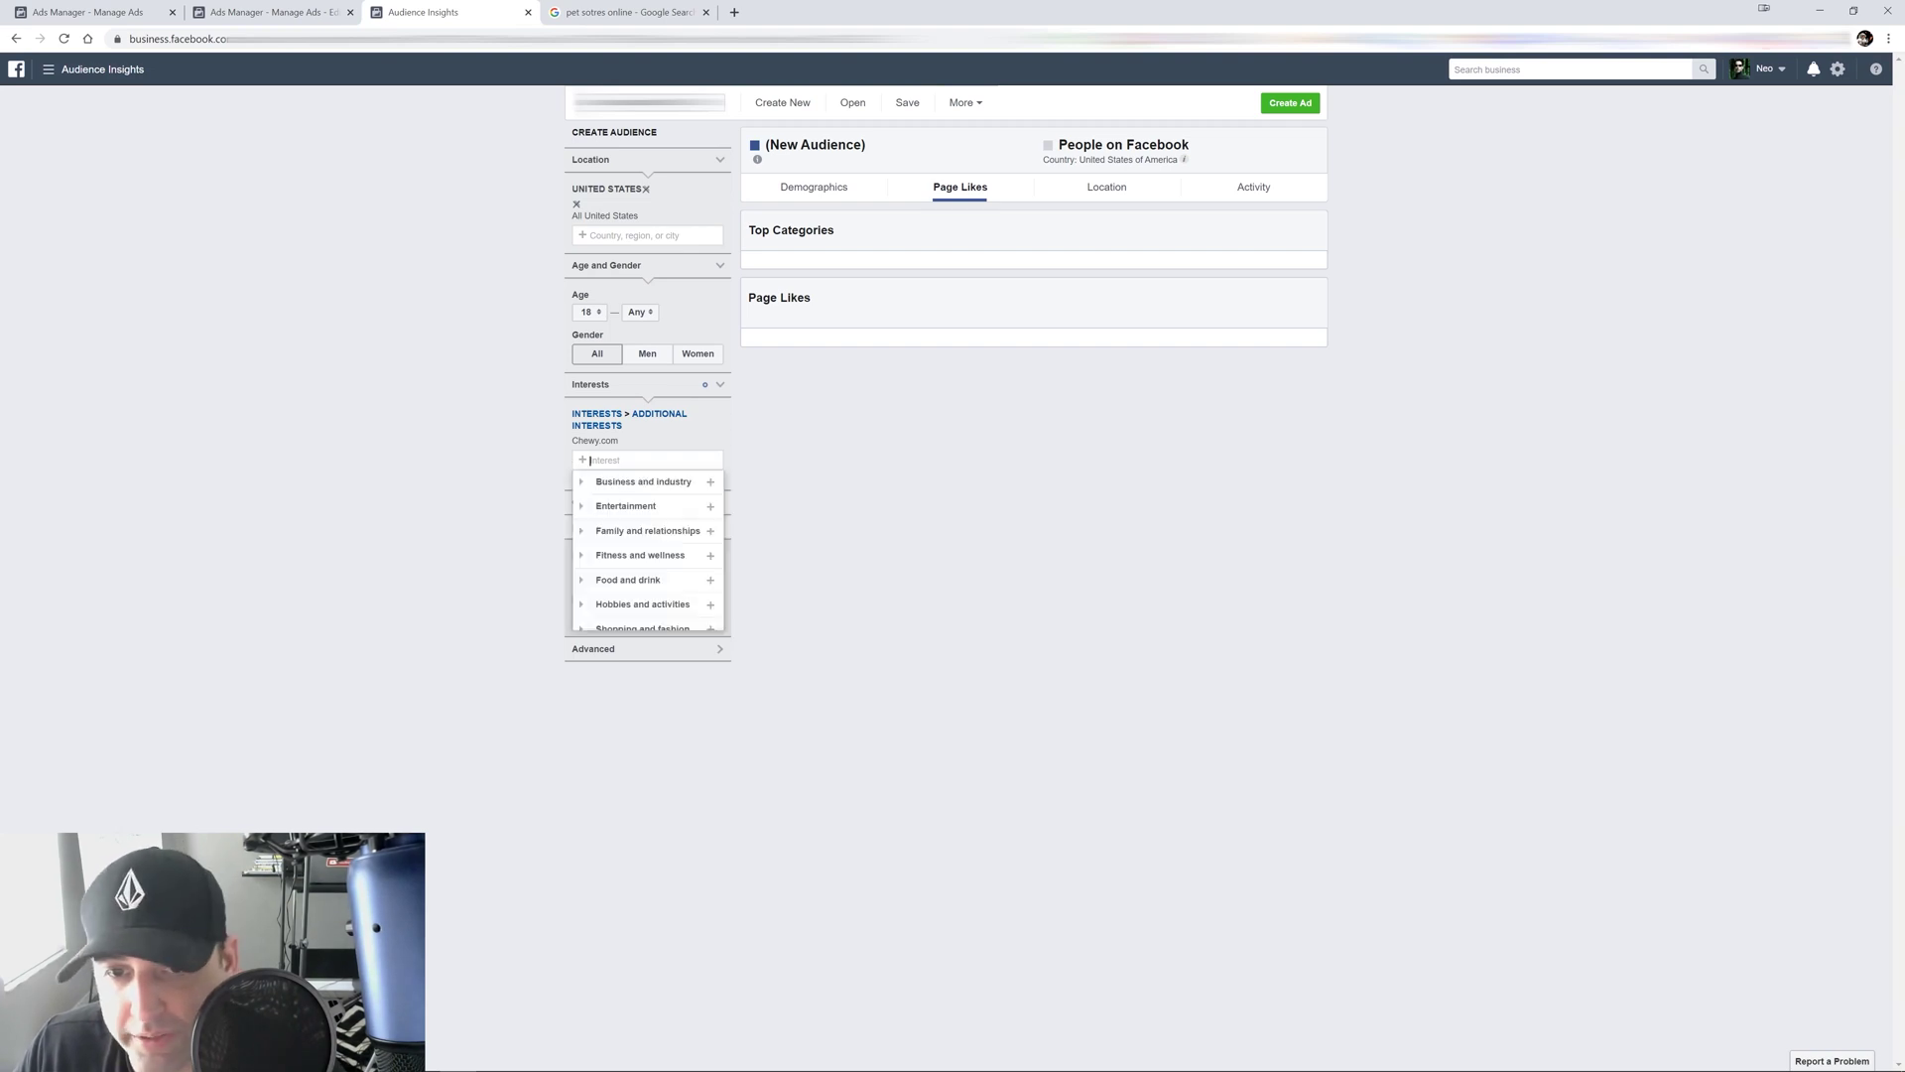
{"action": "type", "text": "petc"}
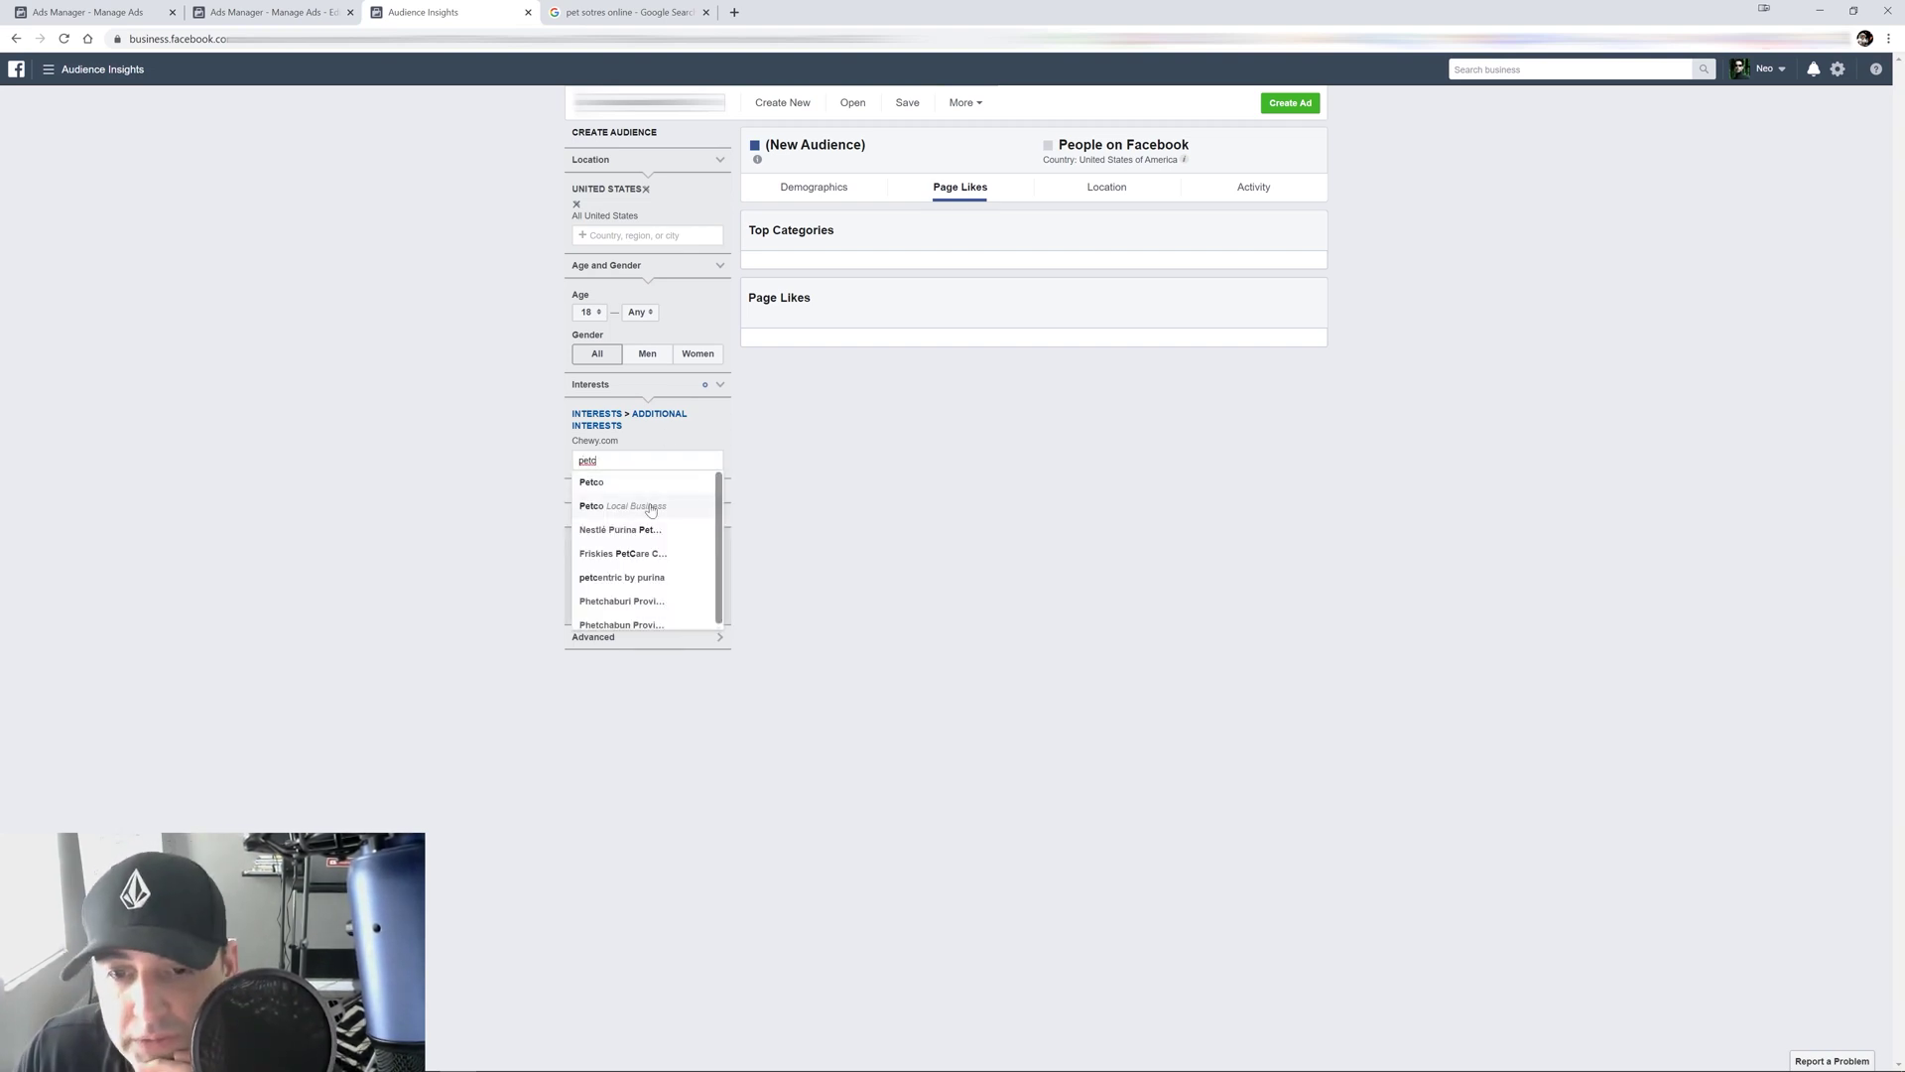
{"action": "left_click", "coordinate": [595, 483]}
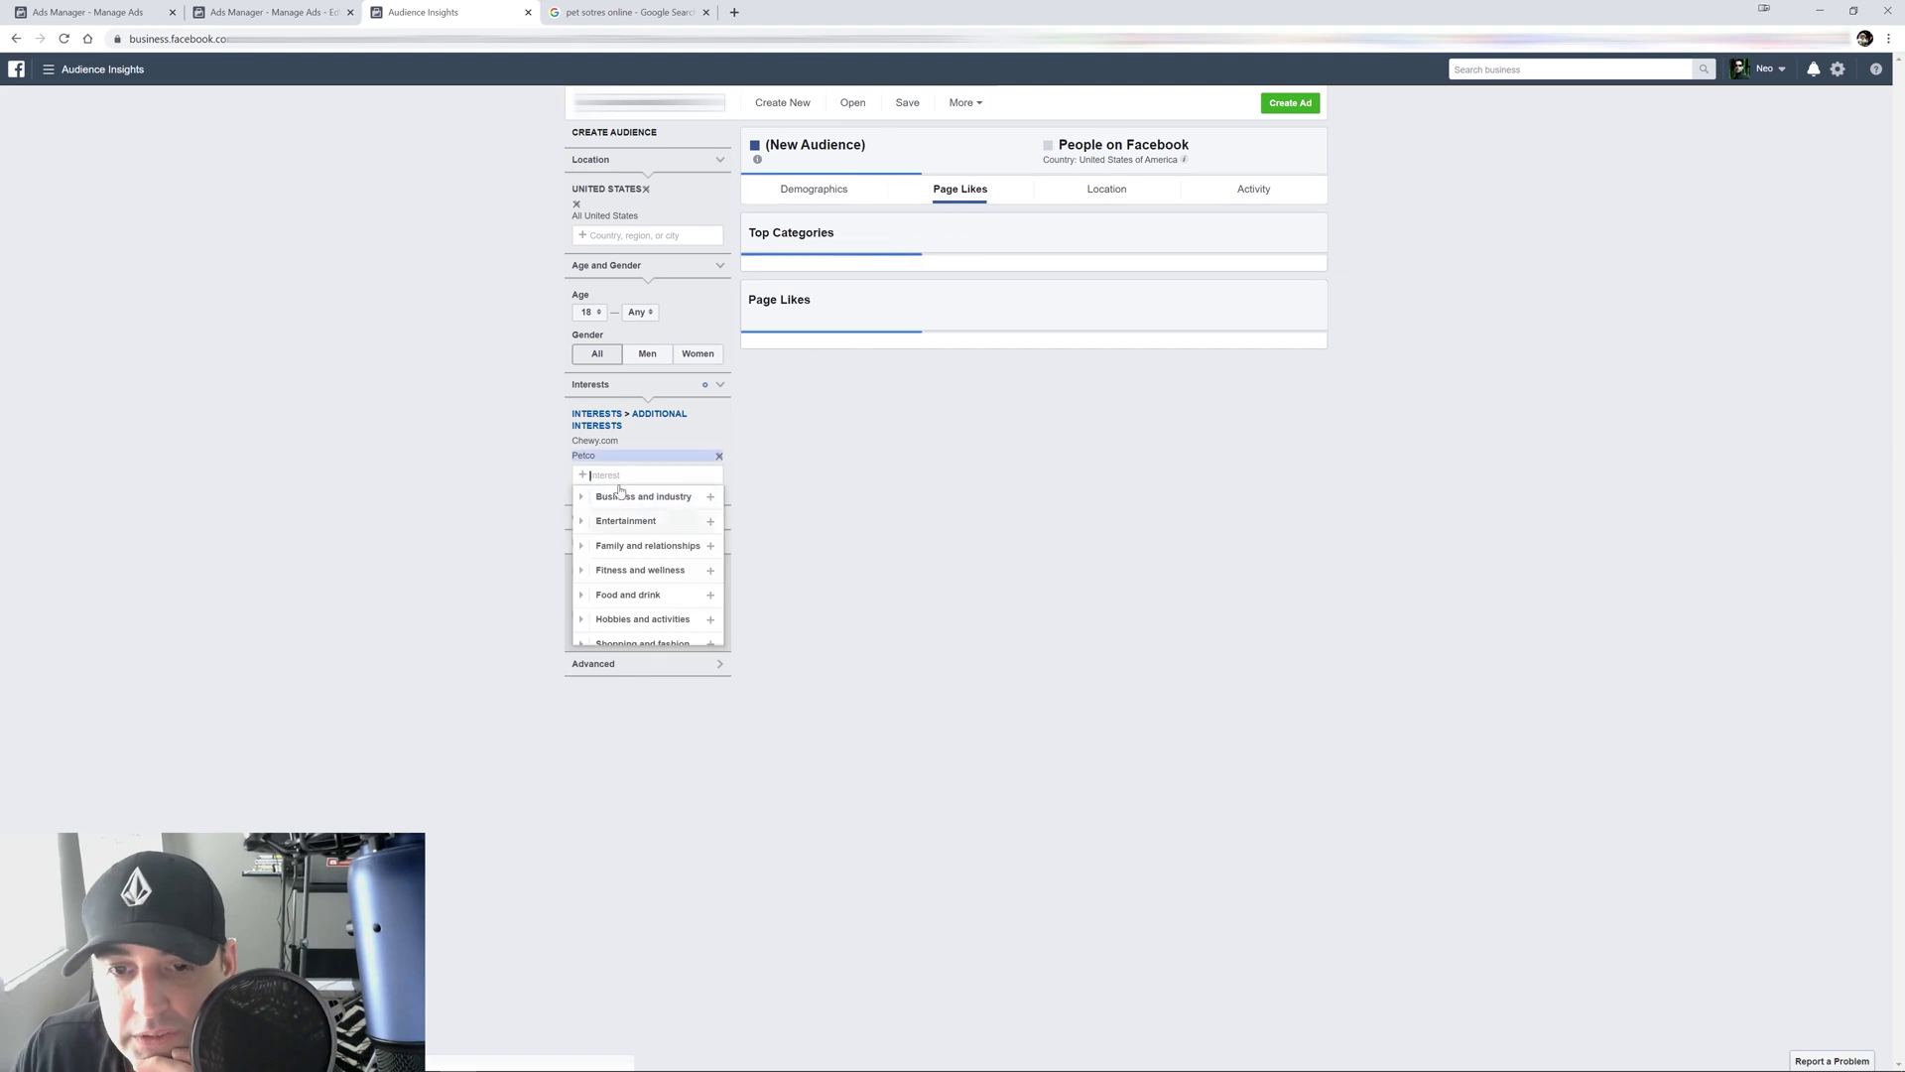
{"action": "left_click", "coordinate": [720, 441]}
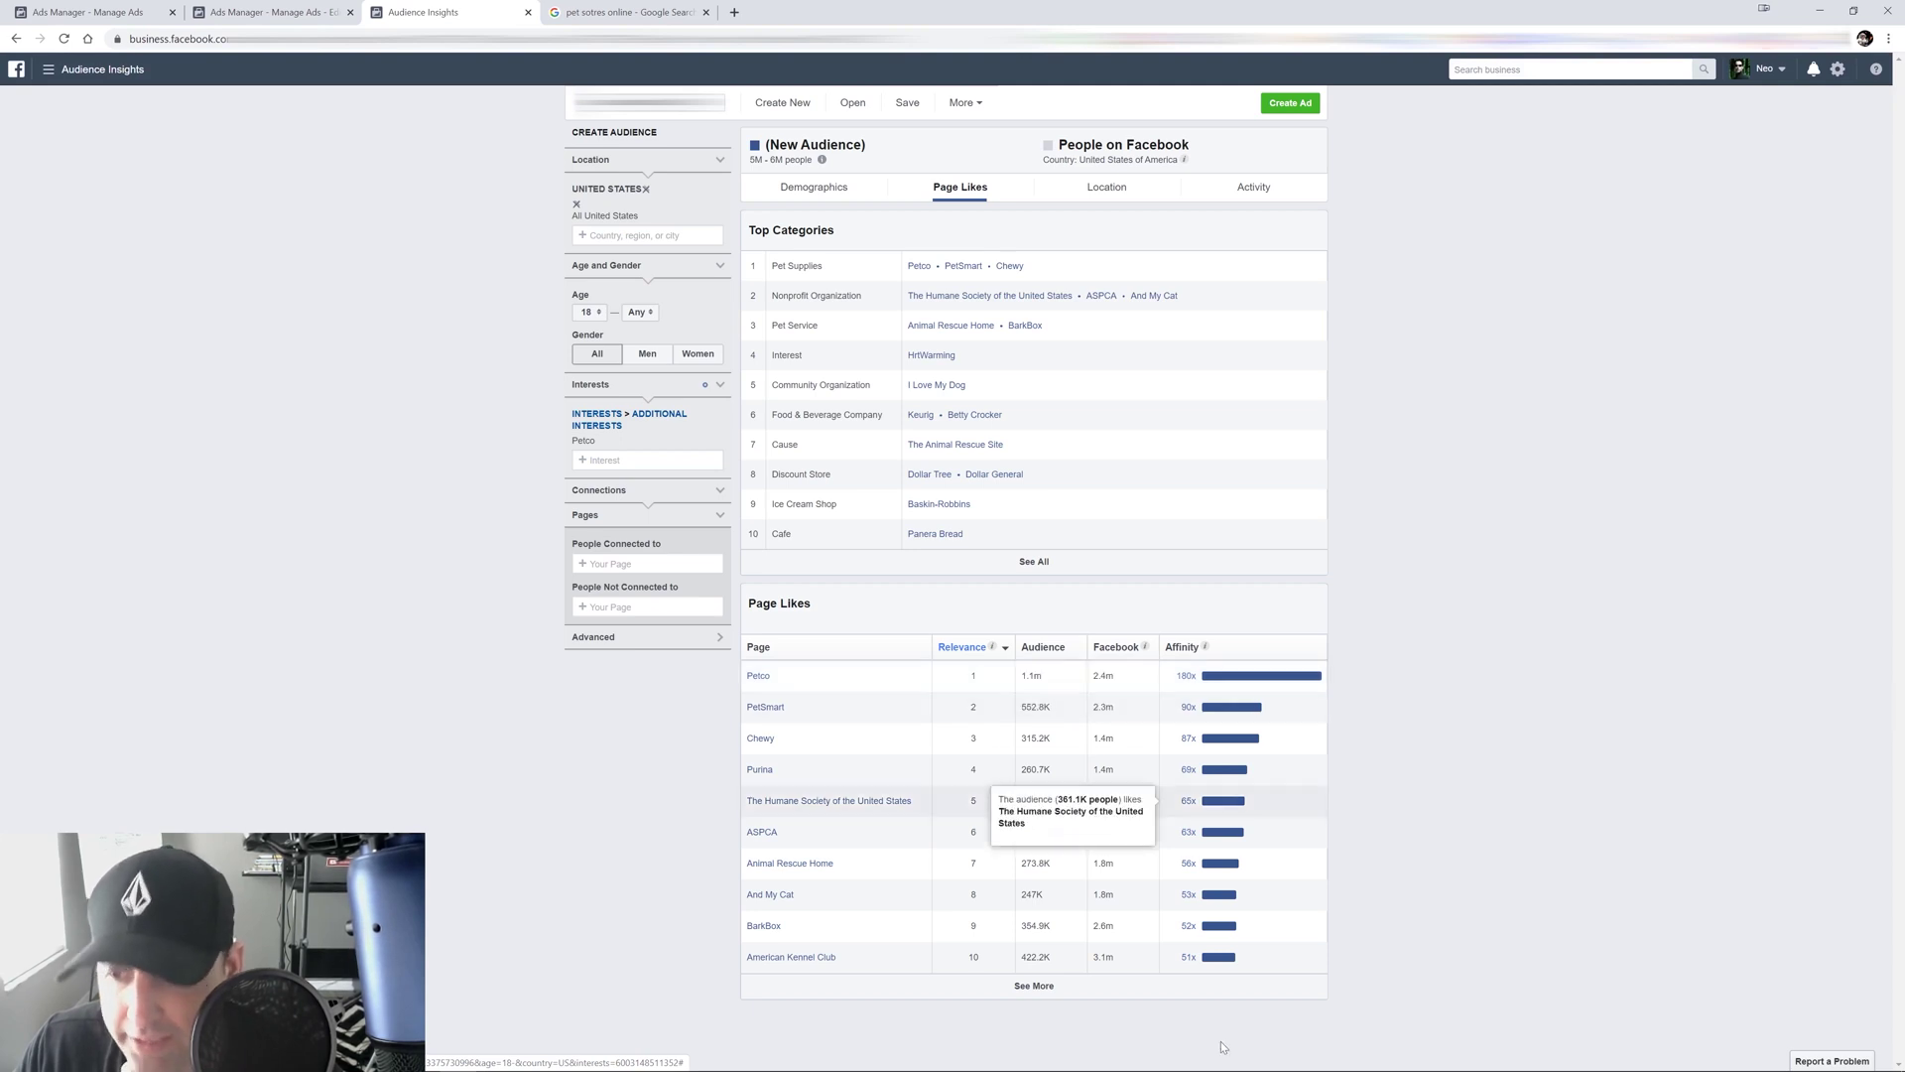
Expand the Petco audience's page likes list and open the I Love My Dog page in a new browser tab.
{"action": "left_click", "coordinate": [1033, 985]}
{"action": "scroll", "coordinate": [869, 682], "scroll_direction": "down", "scroll_amount": 3}
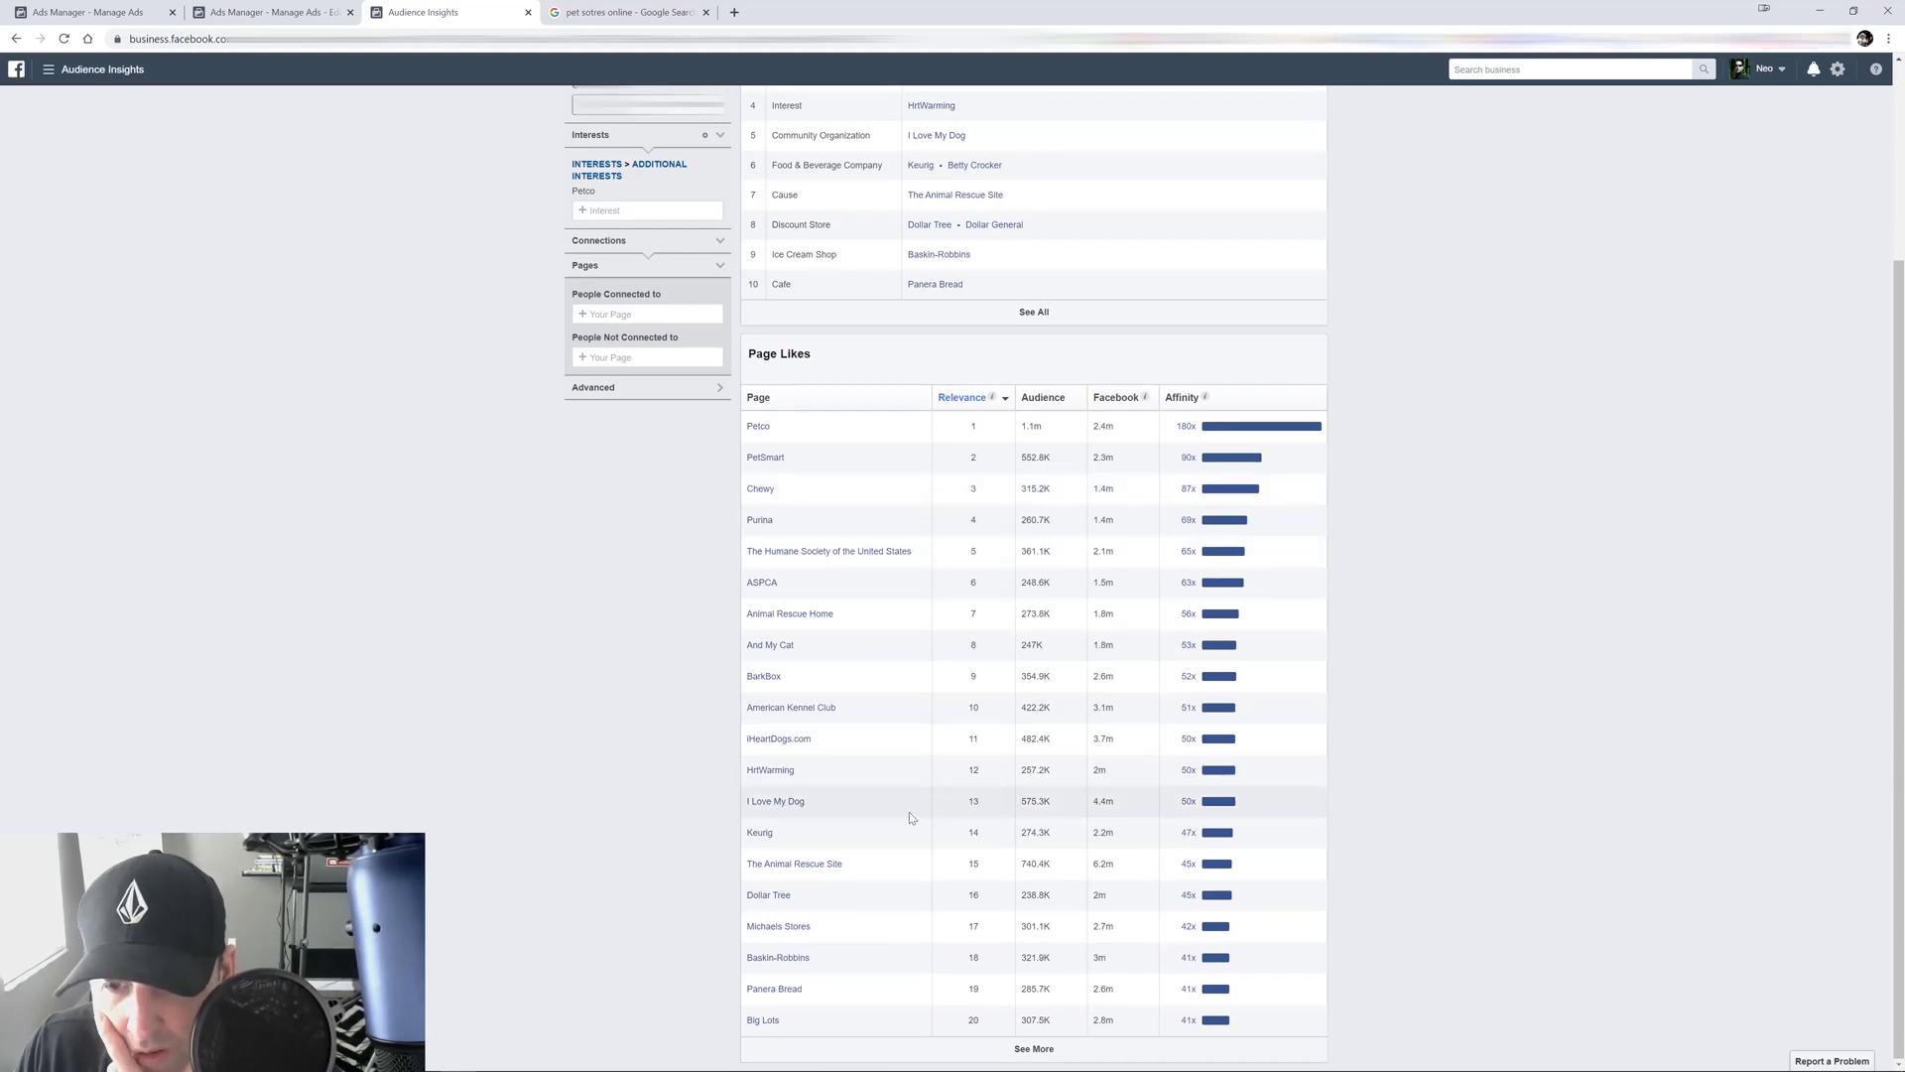
{"action": "right_click", "coordinate": [801, 800]}
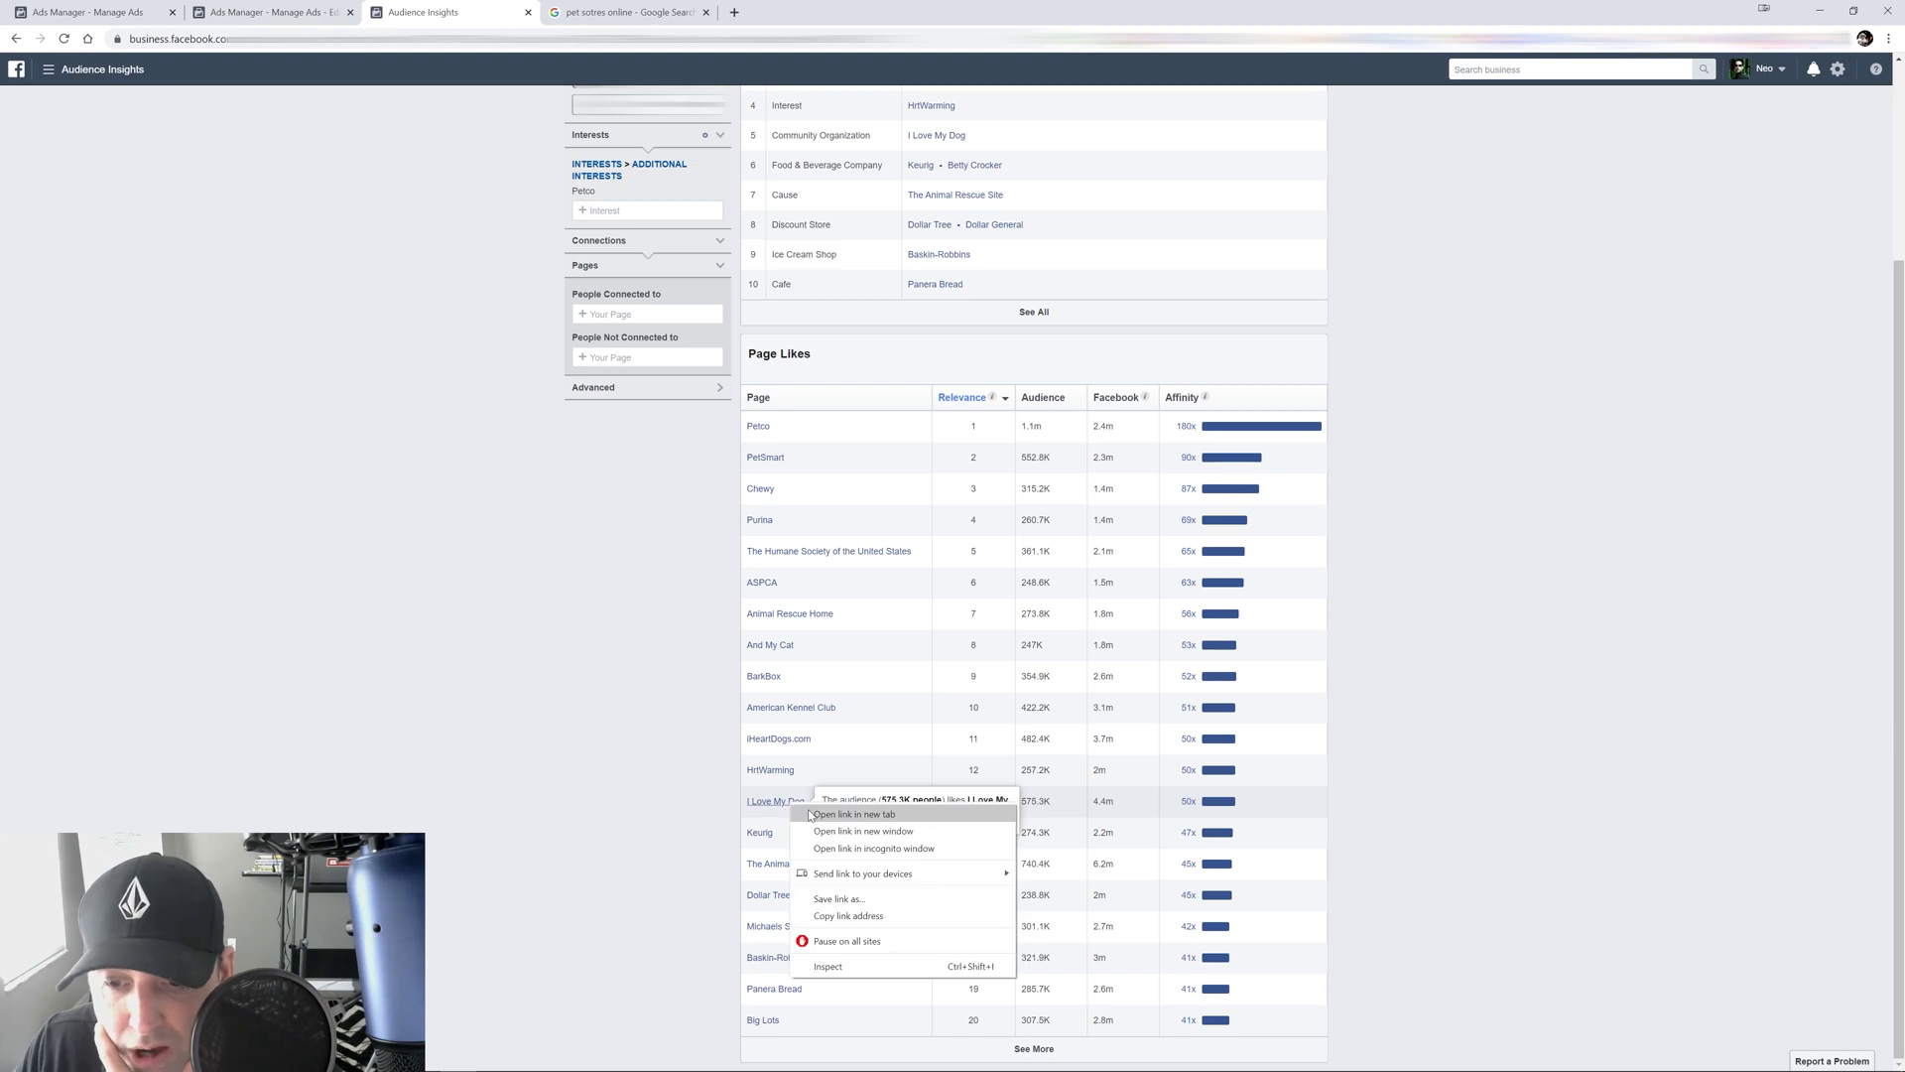
{"action": "left_click", "coordinate": [811, 816]}
{"action": "left_click", "coordinate": [614, 8]}
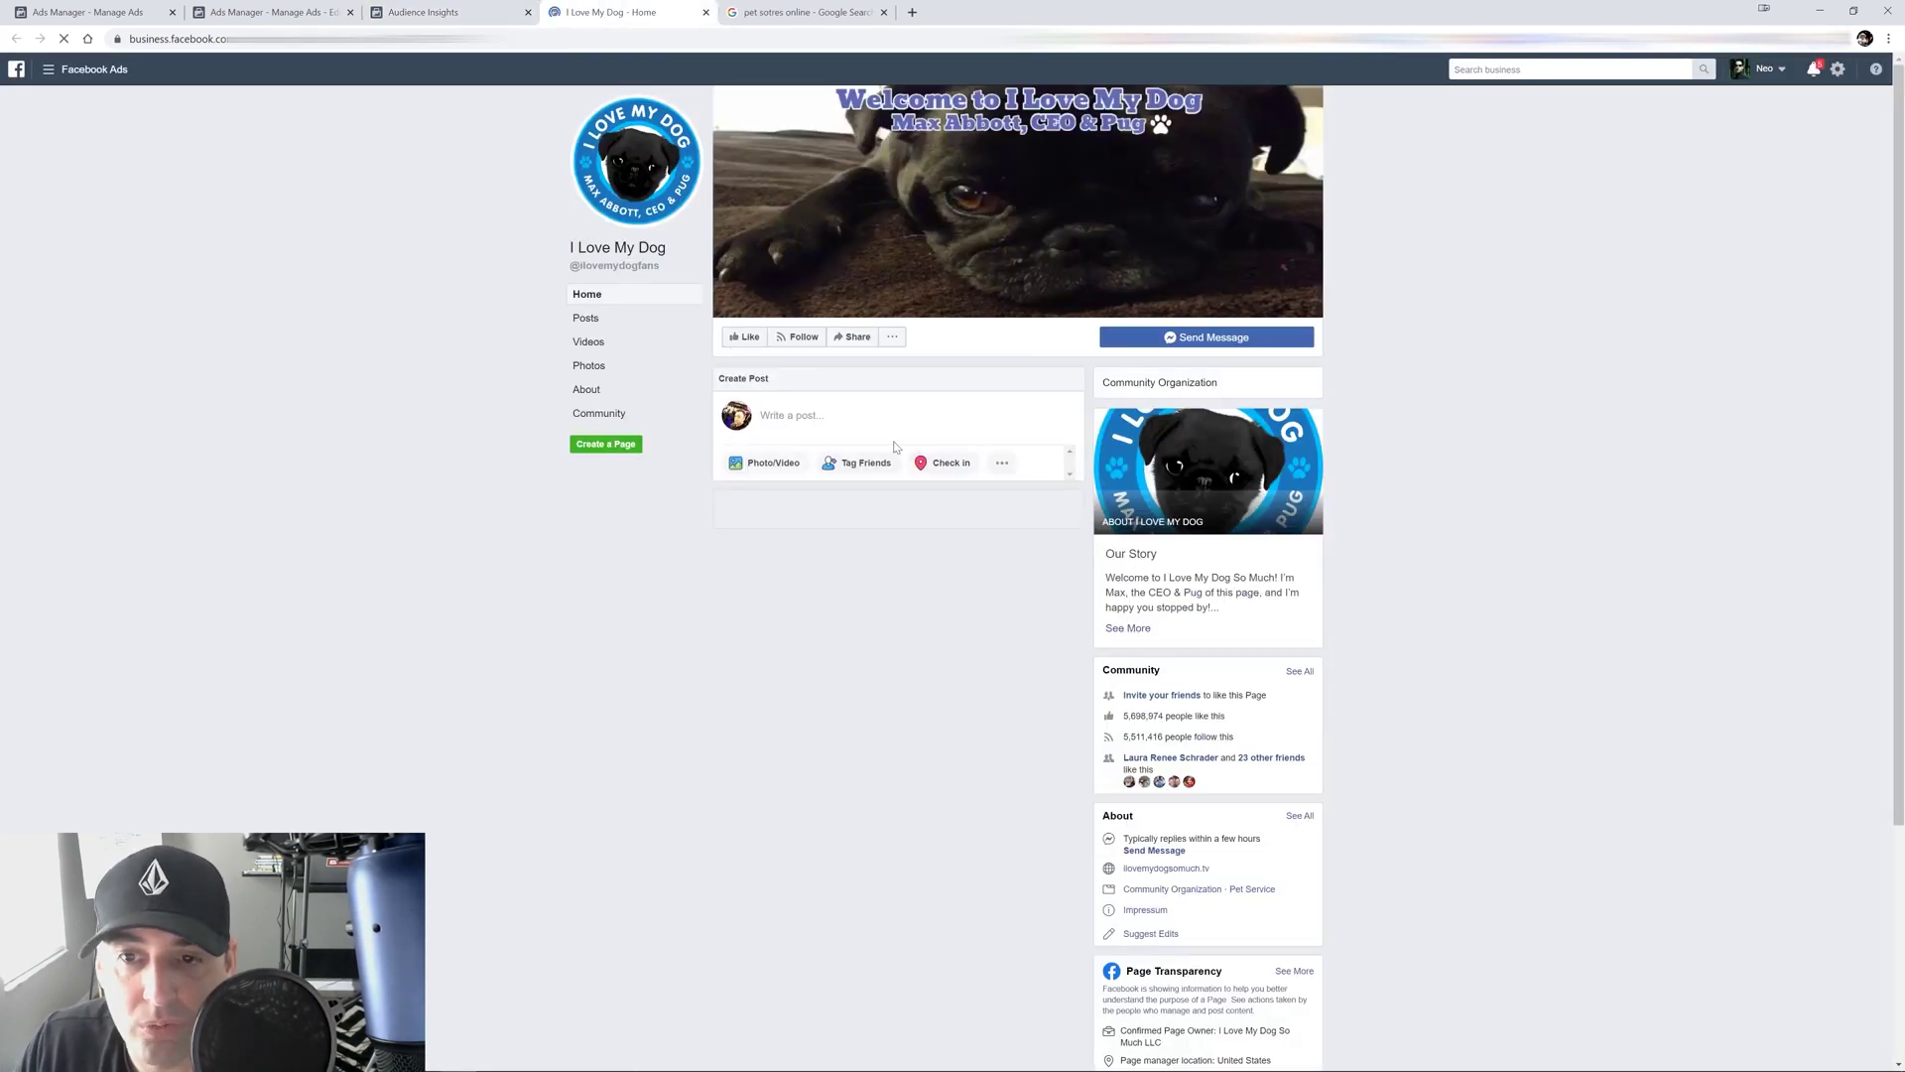
Review the I Love My Dog page's posts and its linked ilovemydogsomuch.tv website, and close both to return to Audience Insights.
{"action": "scroll", "coordinate": [731, 471], "scroll_direction": "down", "scroll_amount": 2}
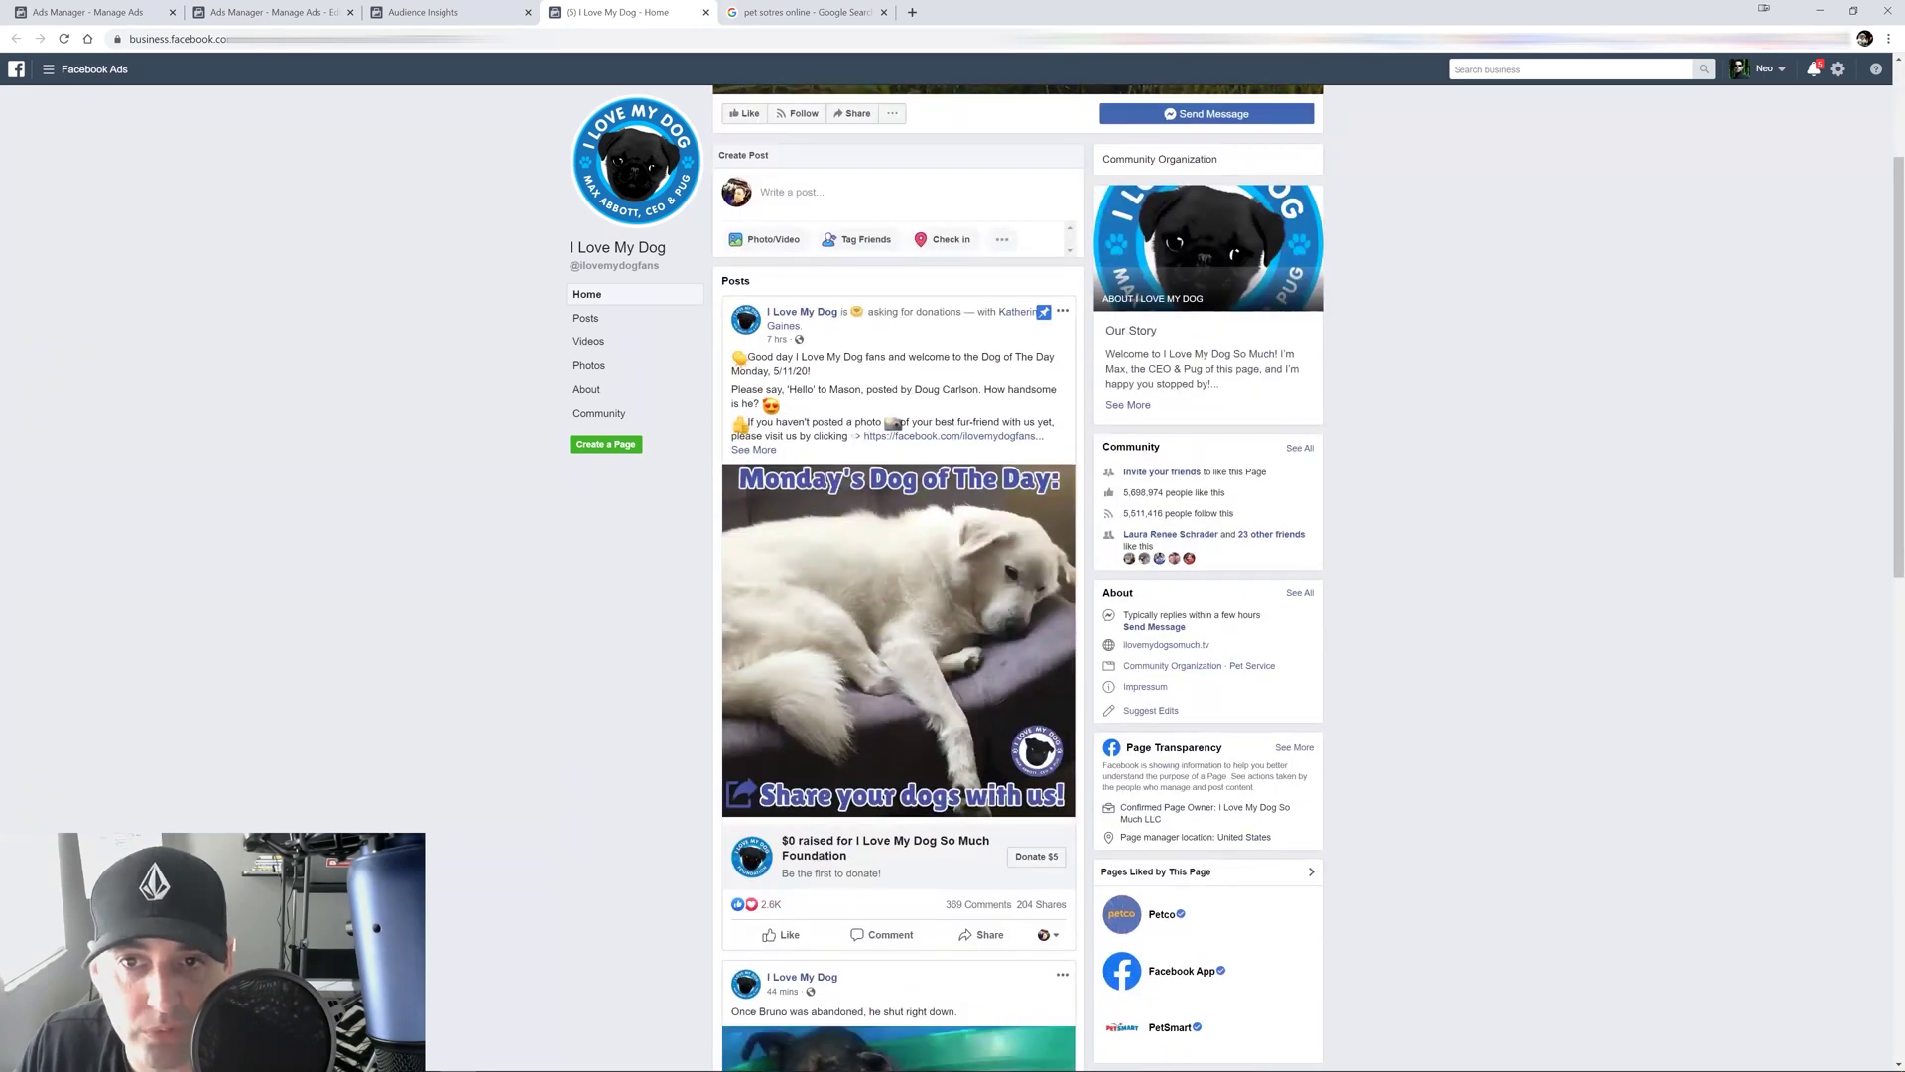
{"action": "scroll", "coordinate": [946, 611], "scroll_direction": "down", "scroll_amount": 4}
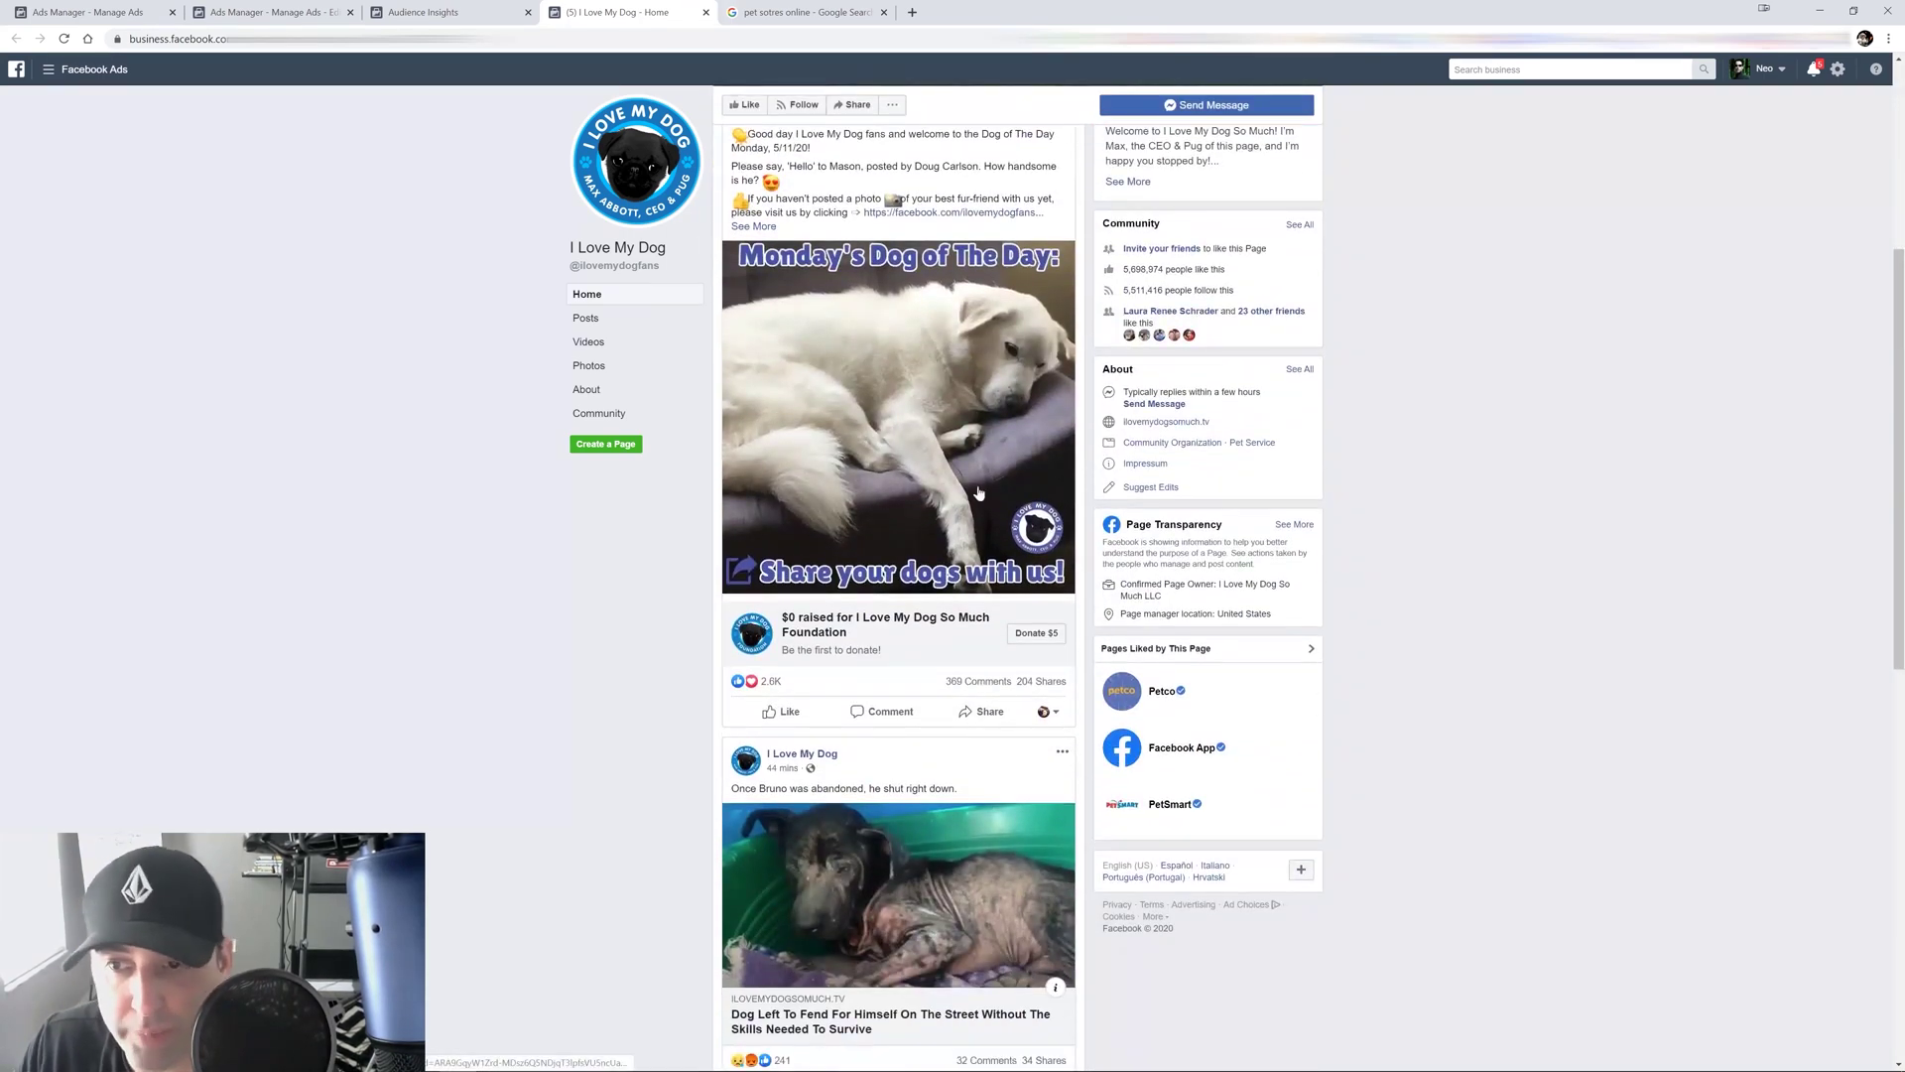
{"action": "scroll", "coordinate": [945, 611], "scroll_direction": "up", "scroll_amount": 3}
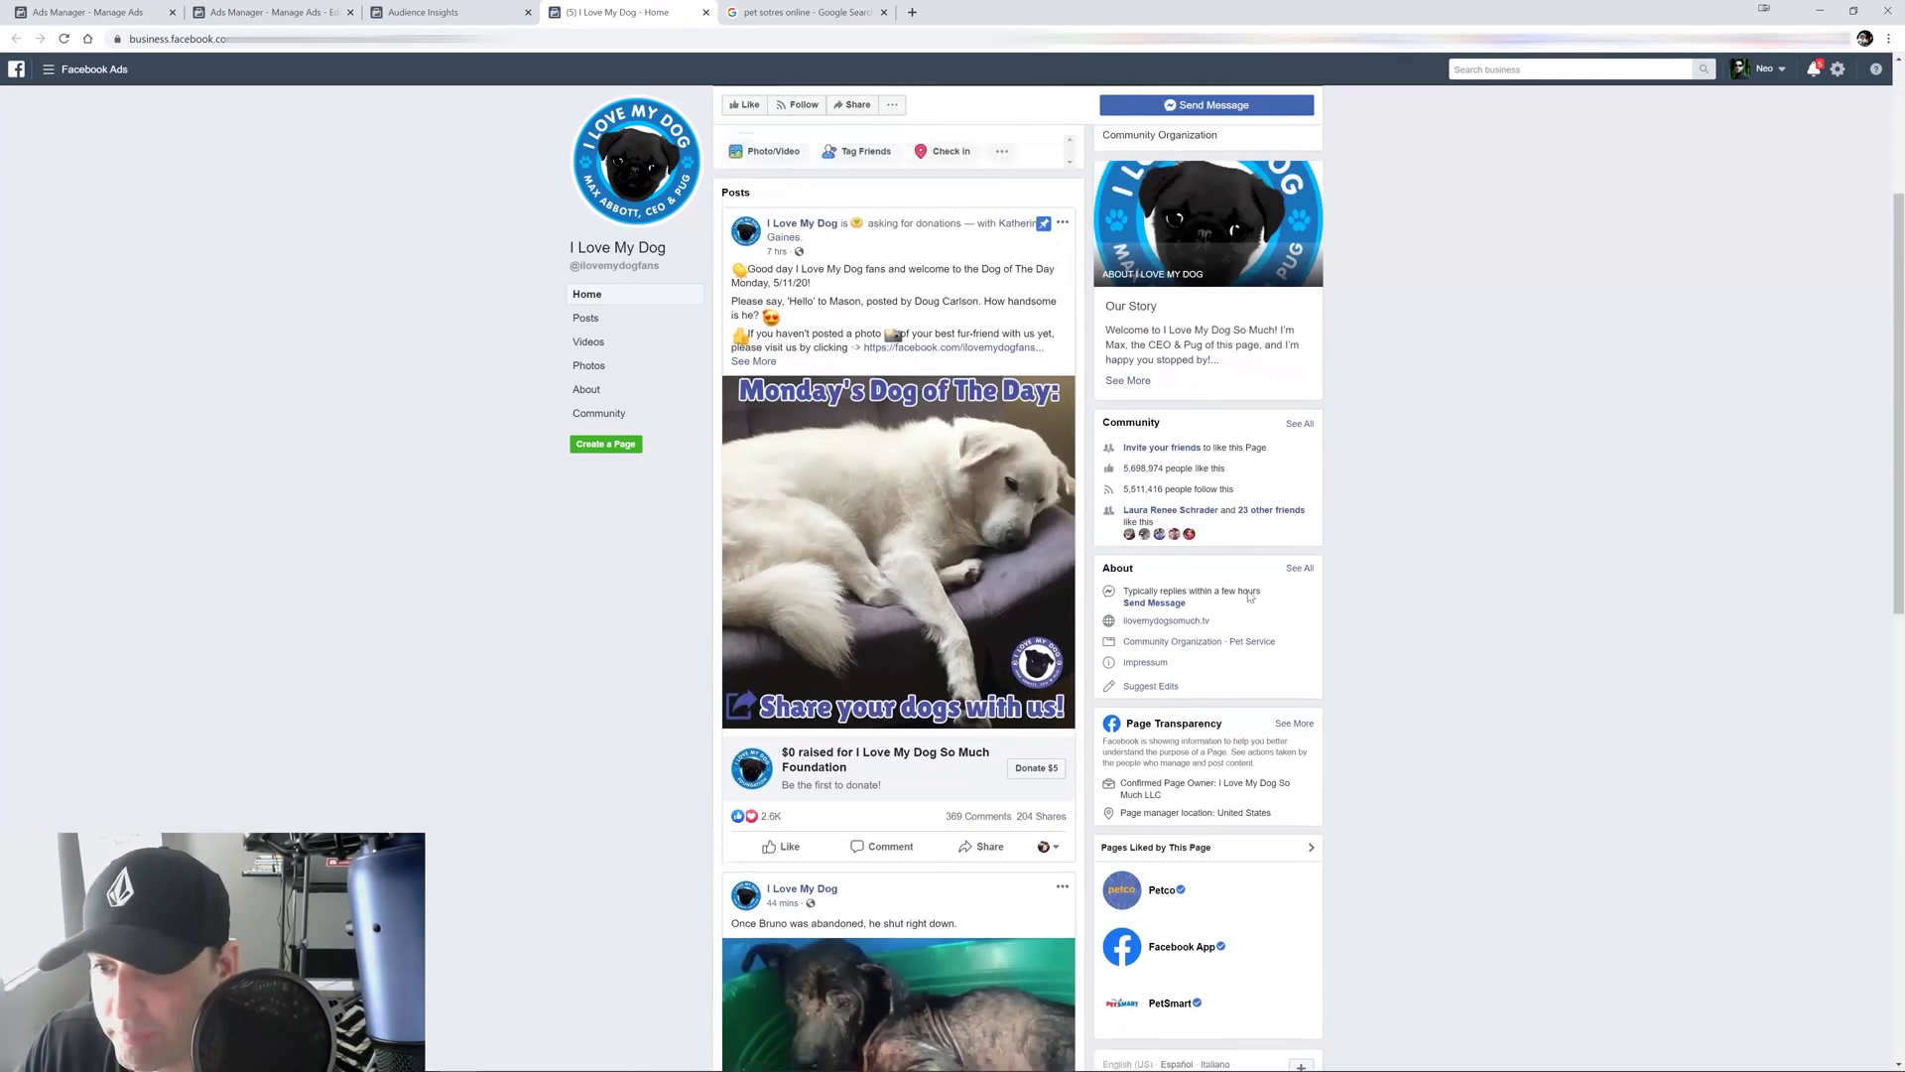
{"action": "right_click", "coordinate": [1156, 642]}
{"action": "left_click", "coordinate": [1211, 651]}
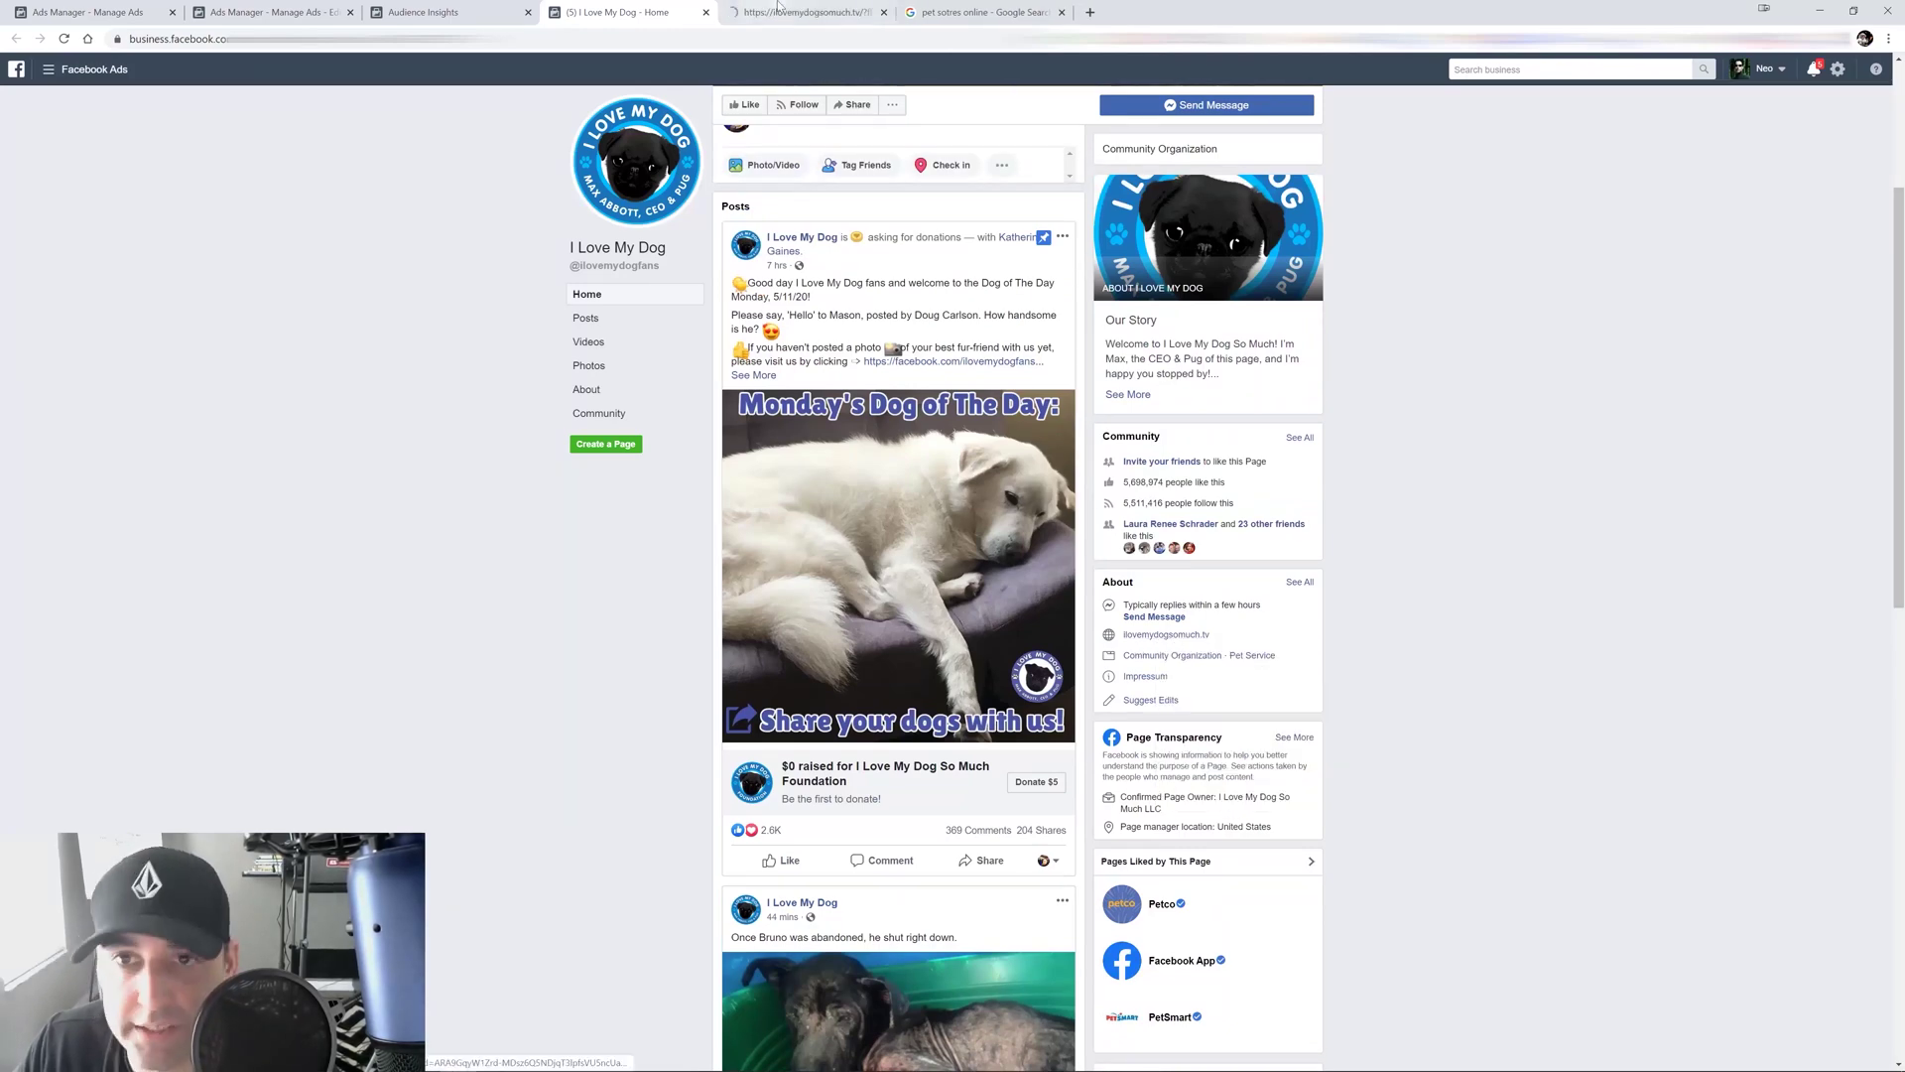
{"action": "left_click", "coordinate": [803, 12]}
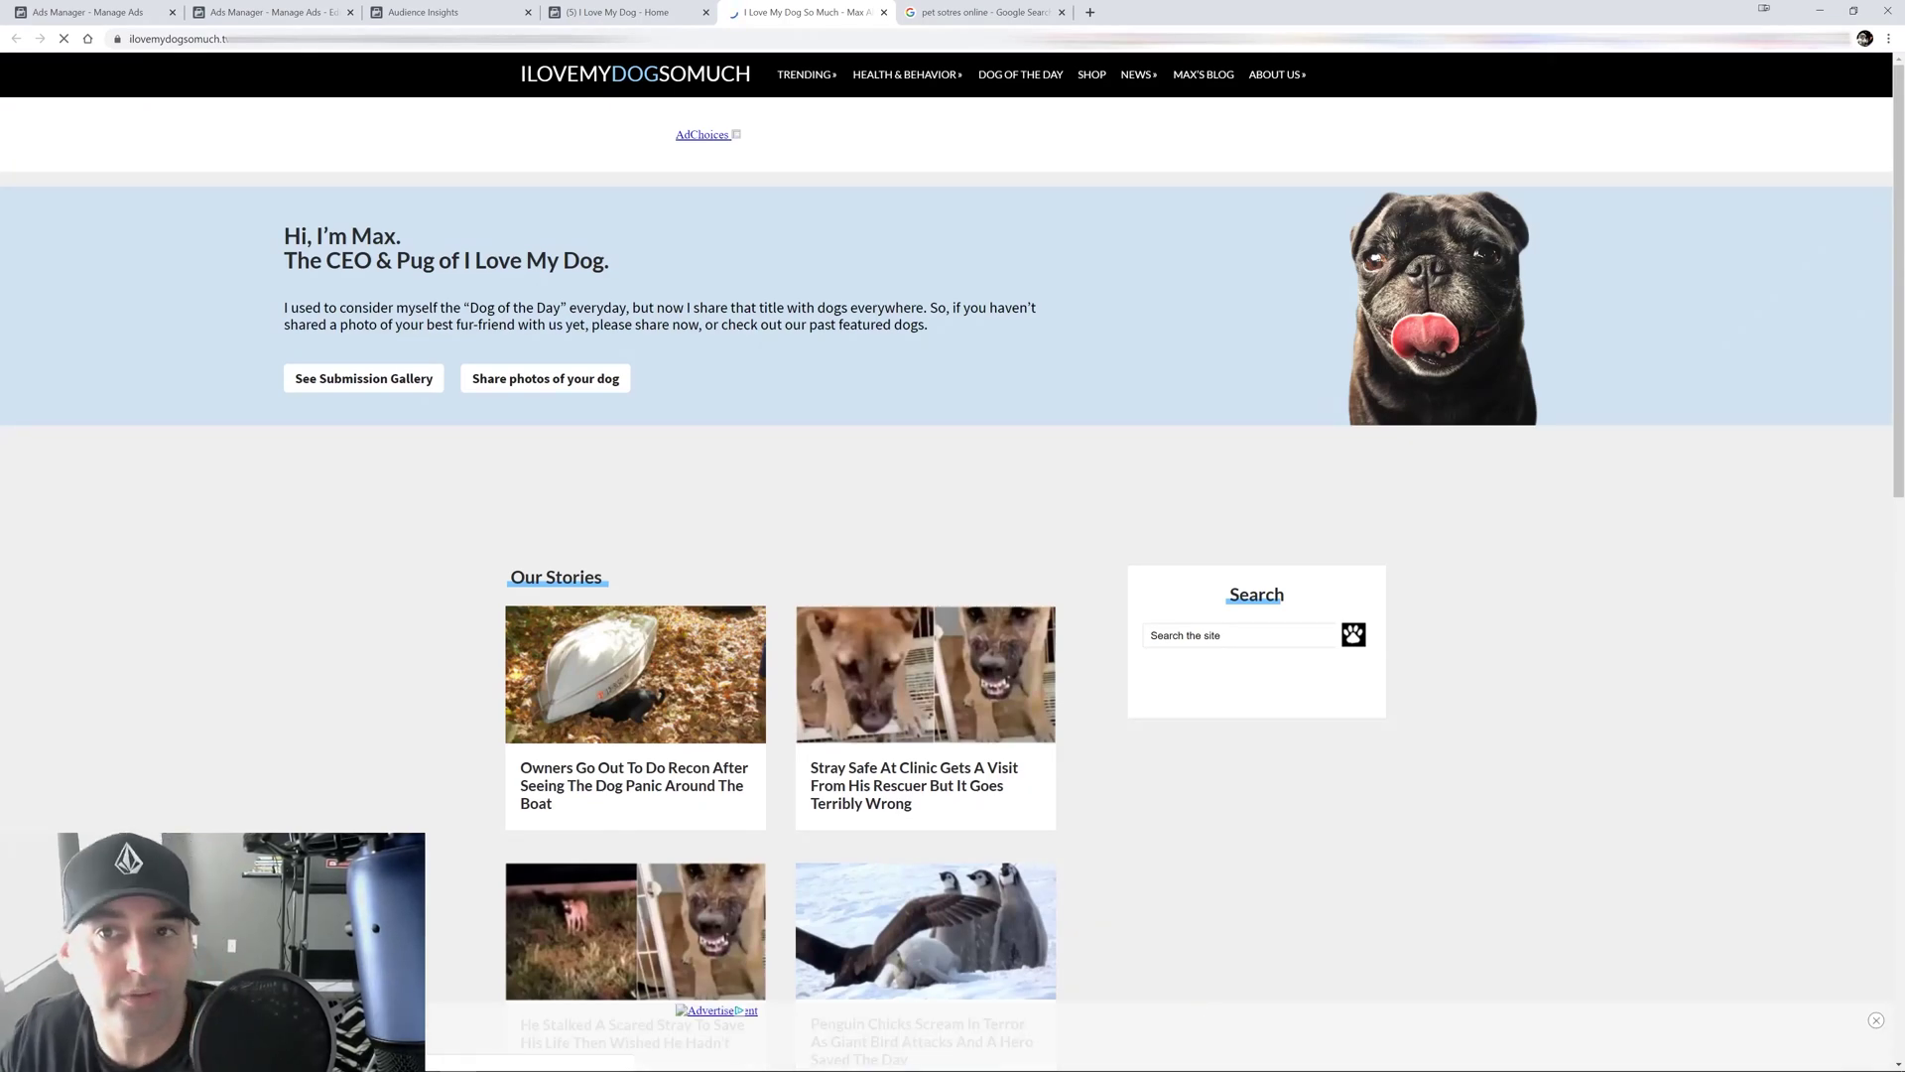
{"action": "left_click", "coordinate": [884, 12]}
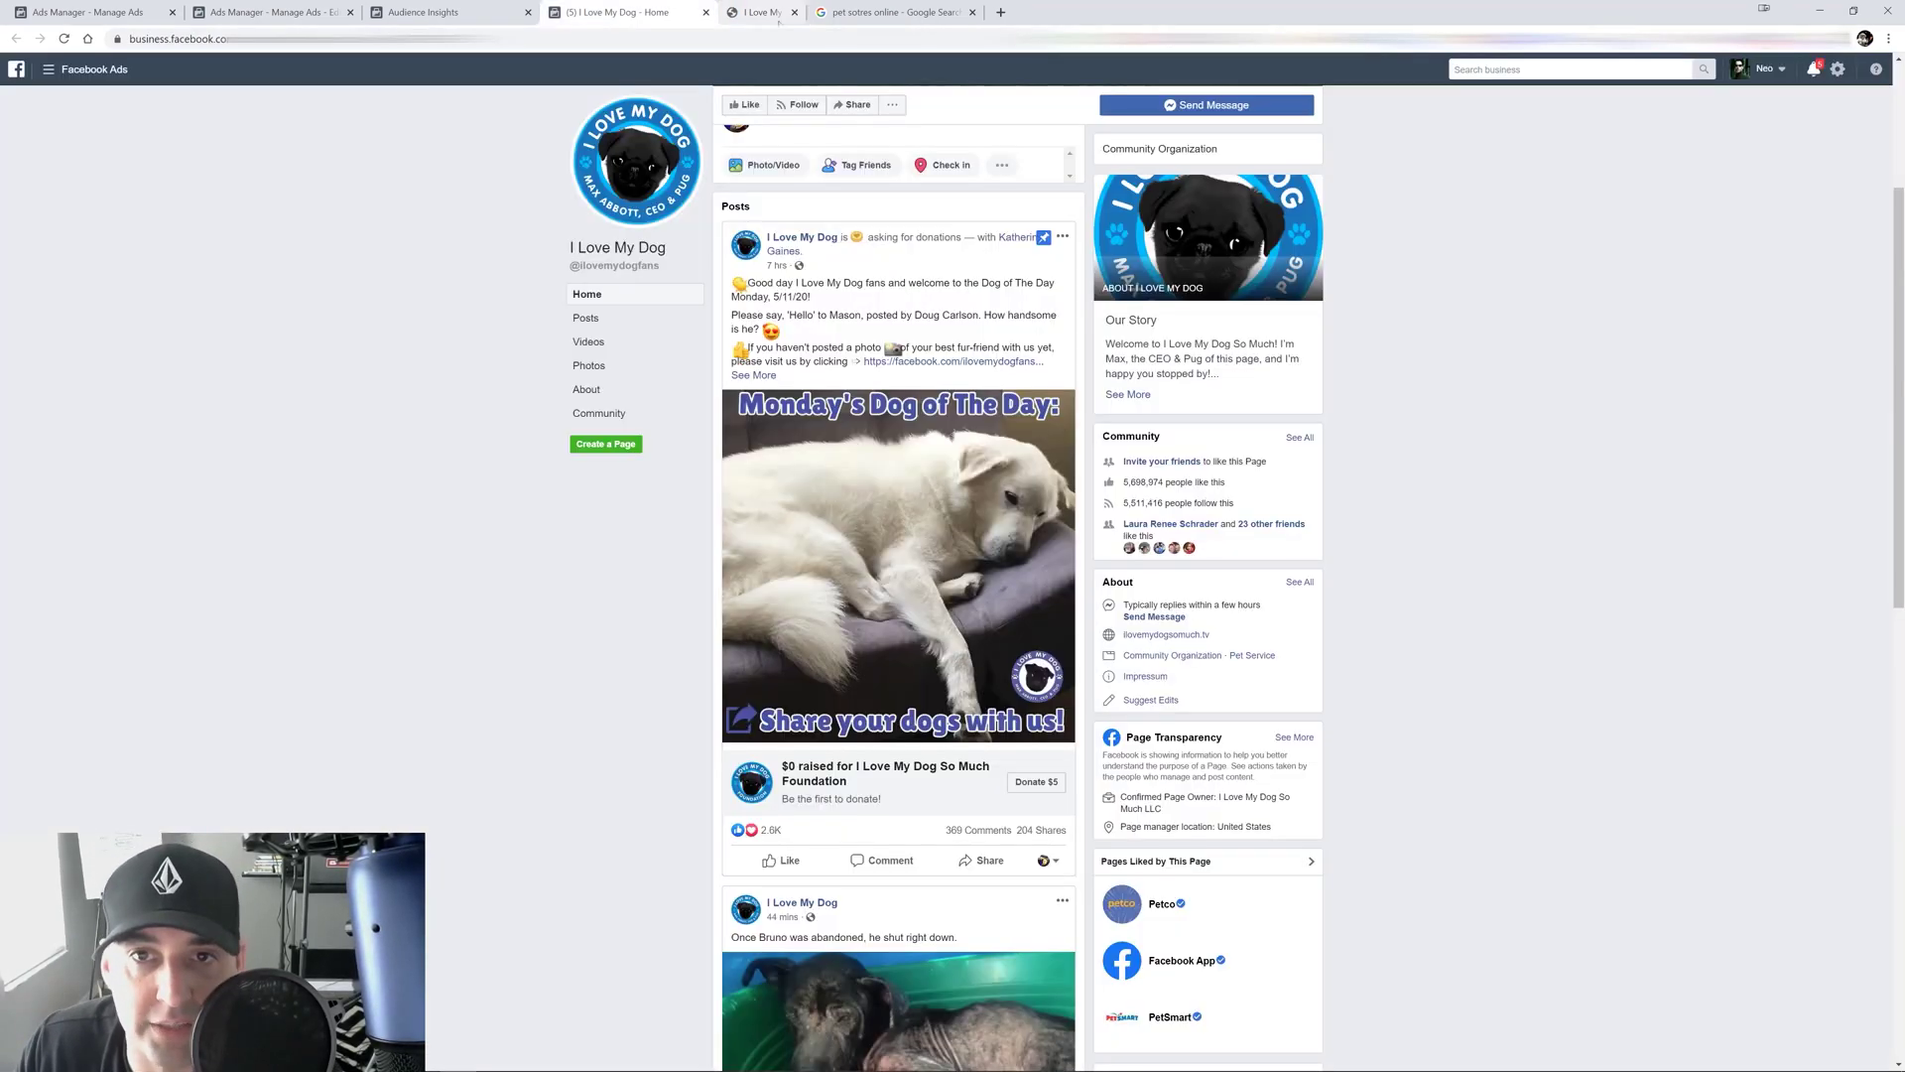
{"action": "left_click", "coordinate": [705, 12]}
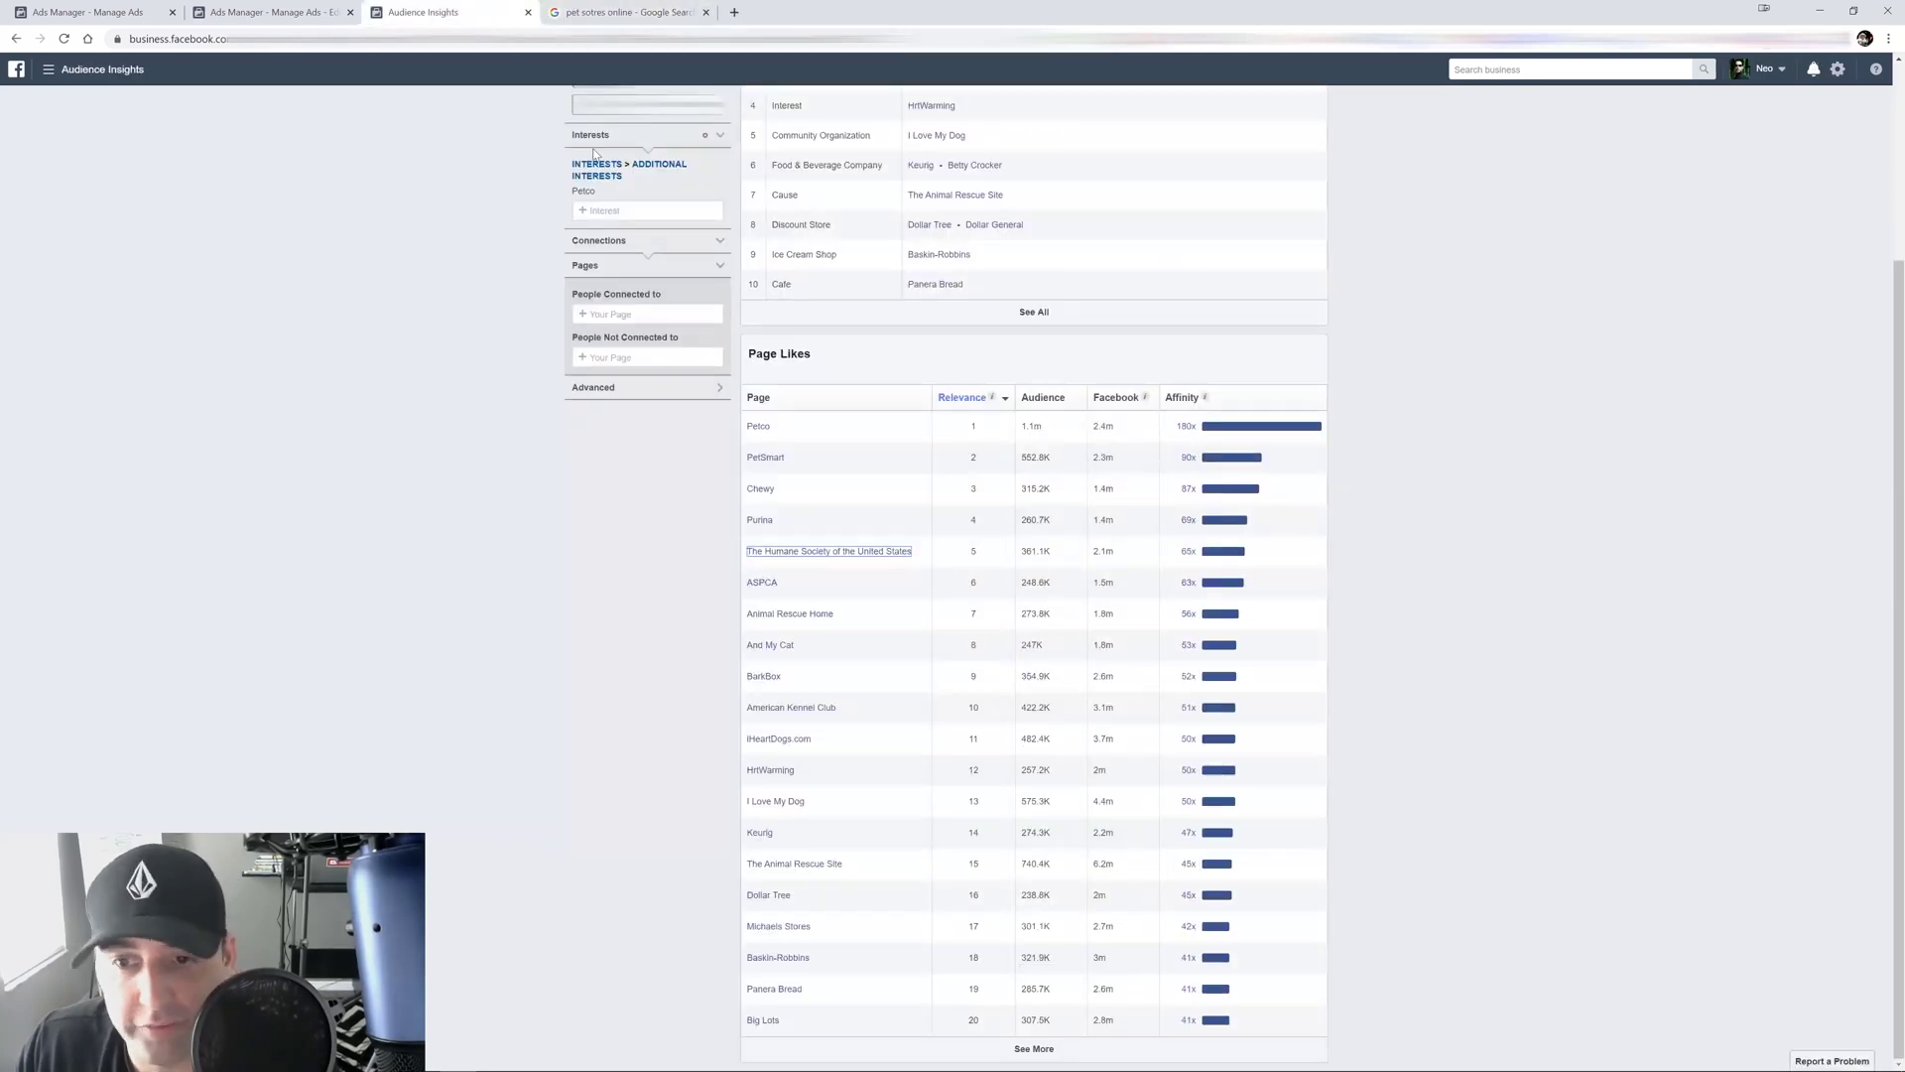
{"action": "scroll", "coordinate": [873, 620], "scroll_direction": "up", "scroll_amount": 3}
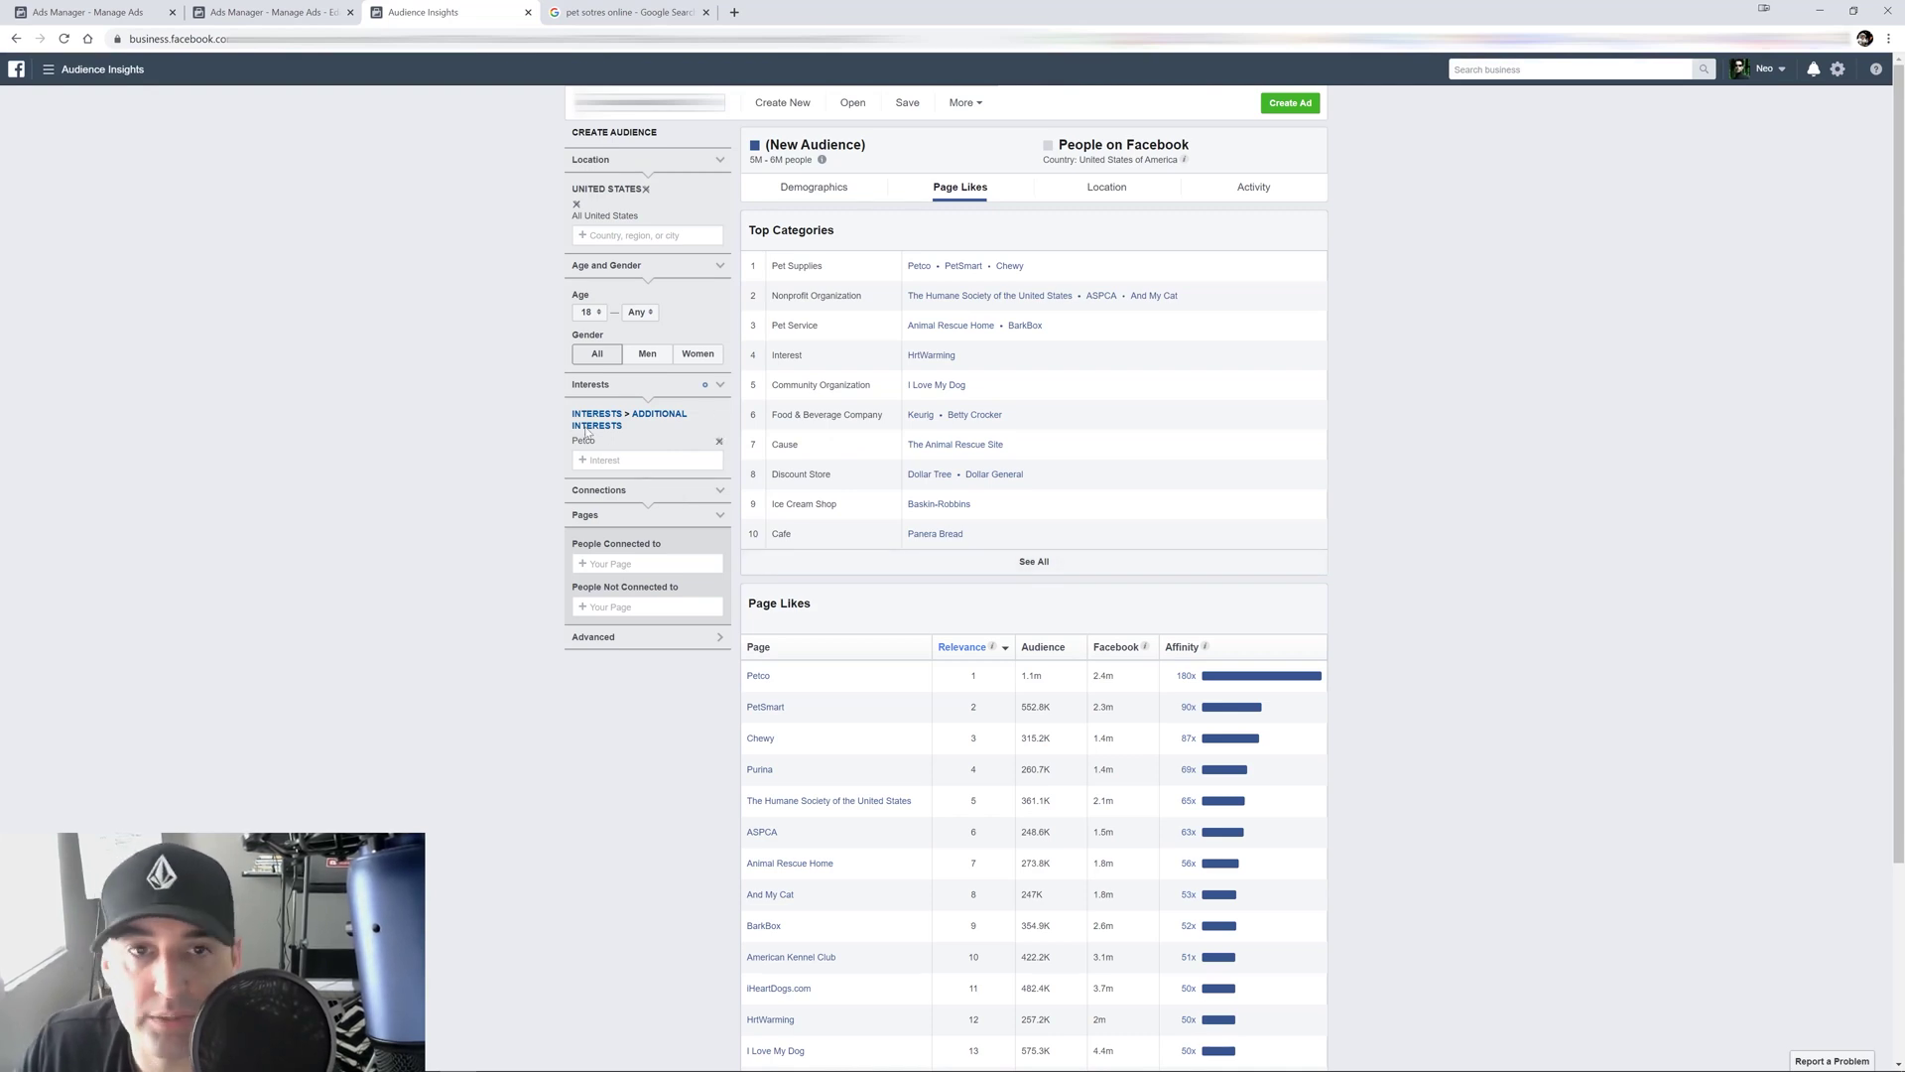
Switch to Ads Manager and replace PetSmart with the Petco interest in the cbo ad set's detailed targeting.
{"action": "left_click", "coordinate": [270, 12]}
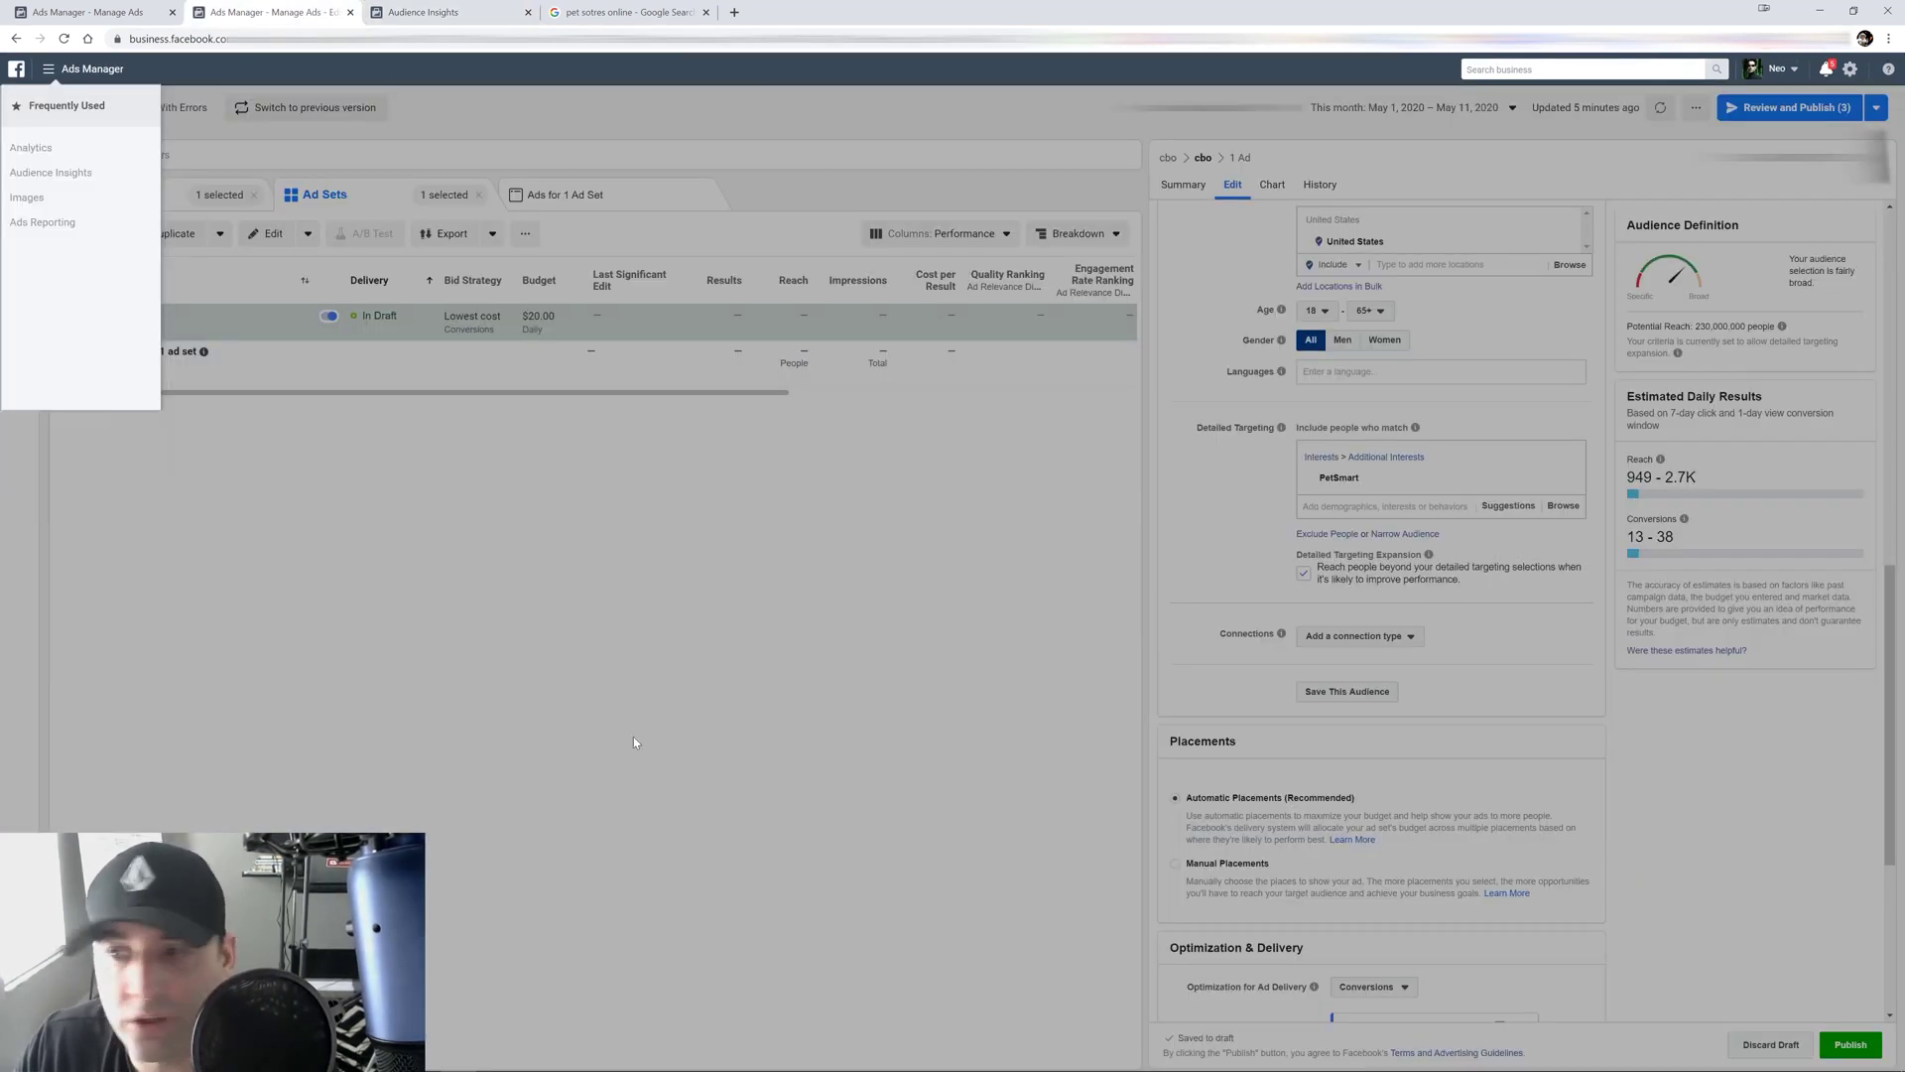
{"action": "left_click", "coordinate": [581, 701]}
{"action": "mouse_move", "coordinate": [1498, 485]}
{"action": "left_click", "coordinate": [1568, 480]}
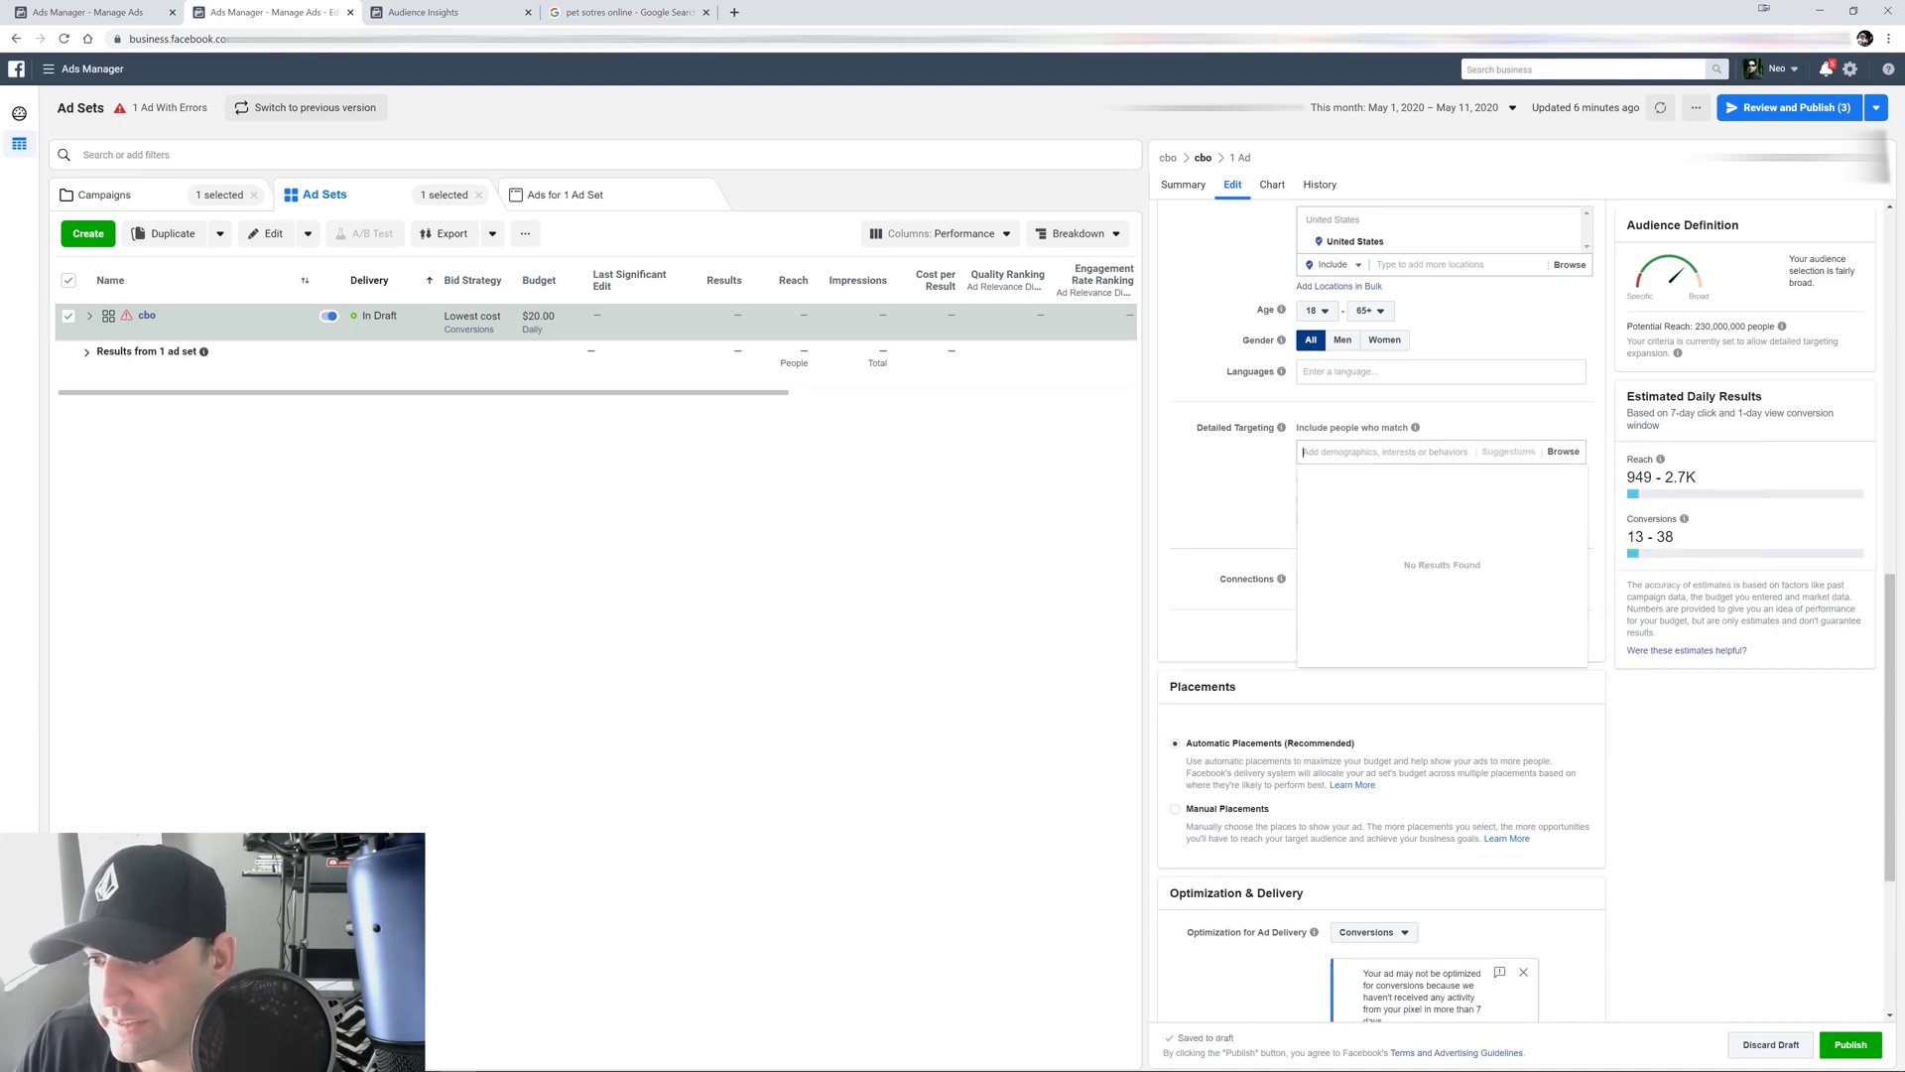
{"action": "type", "text": "petco"}
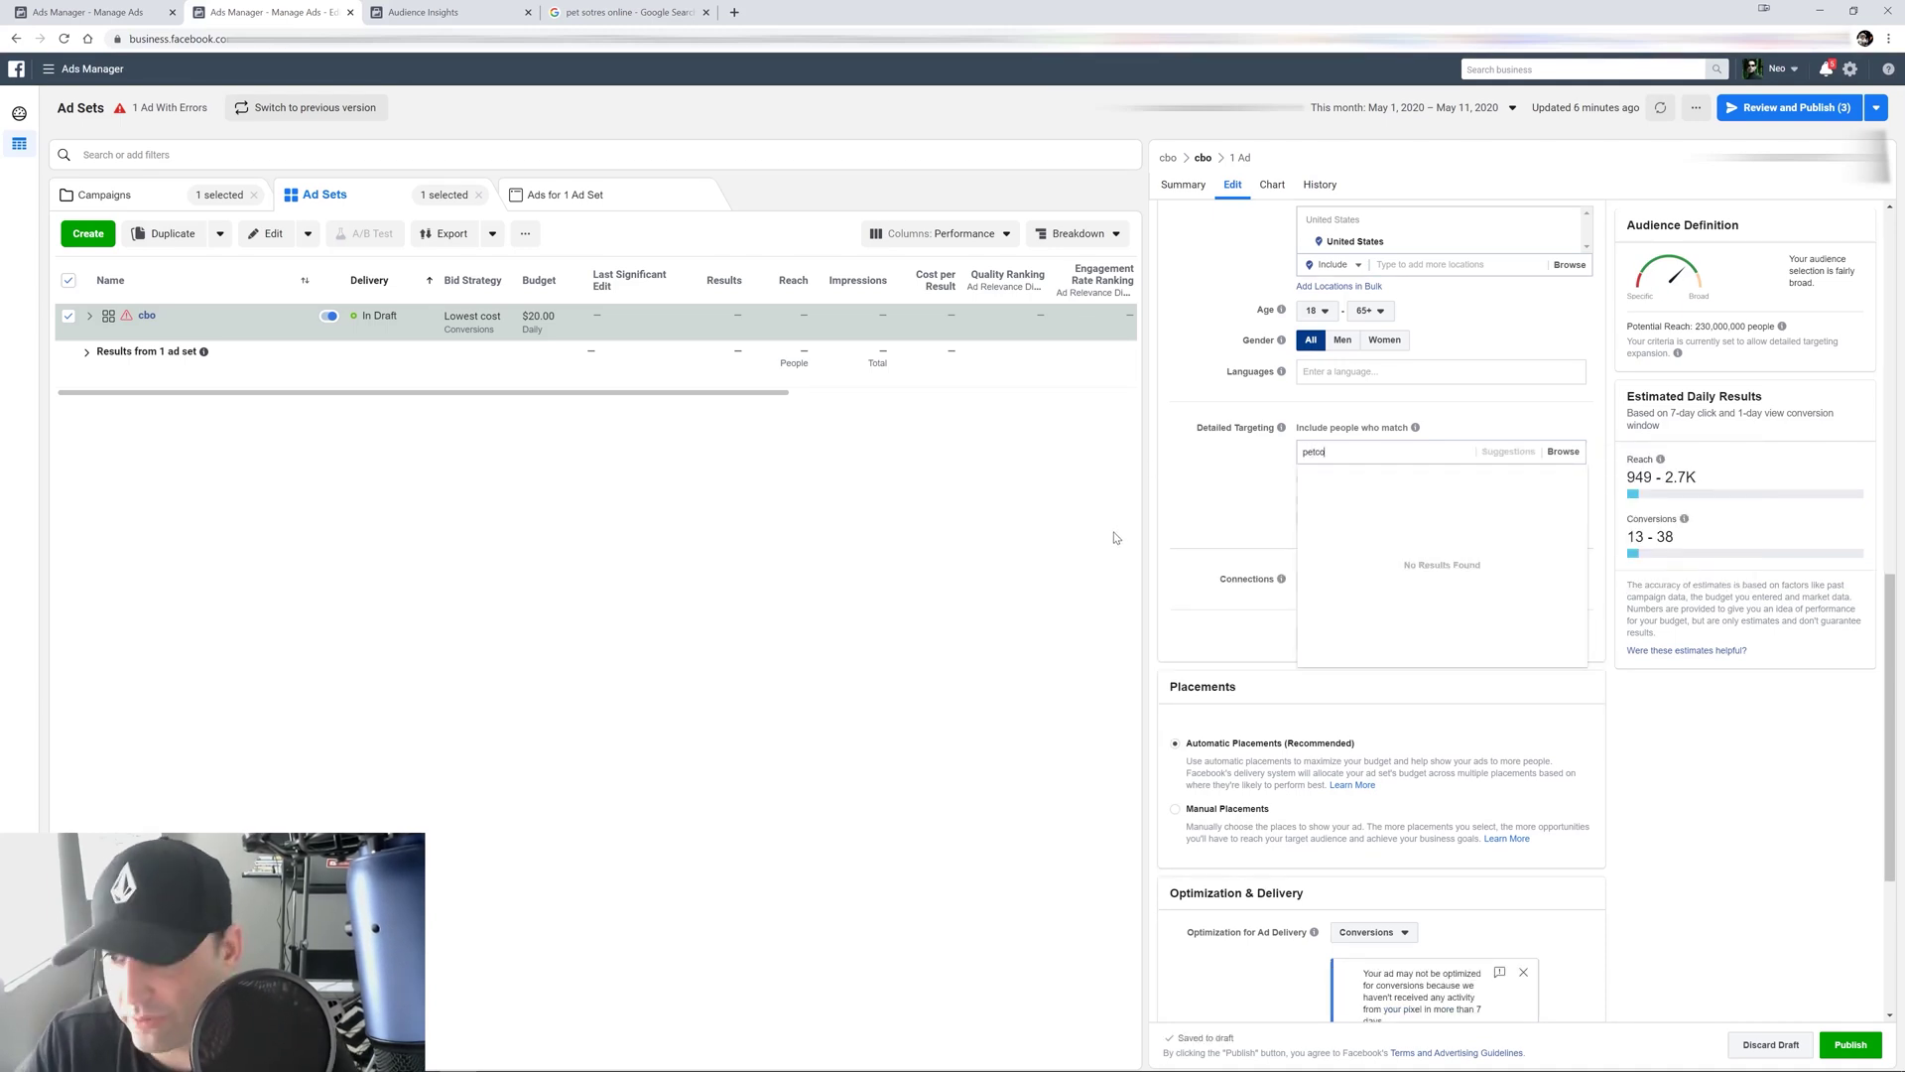
{"action": "mouse_move", "coordinate": [1409, 511]}
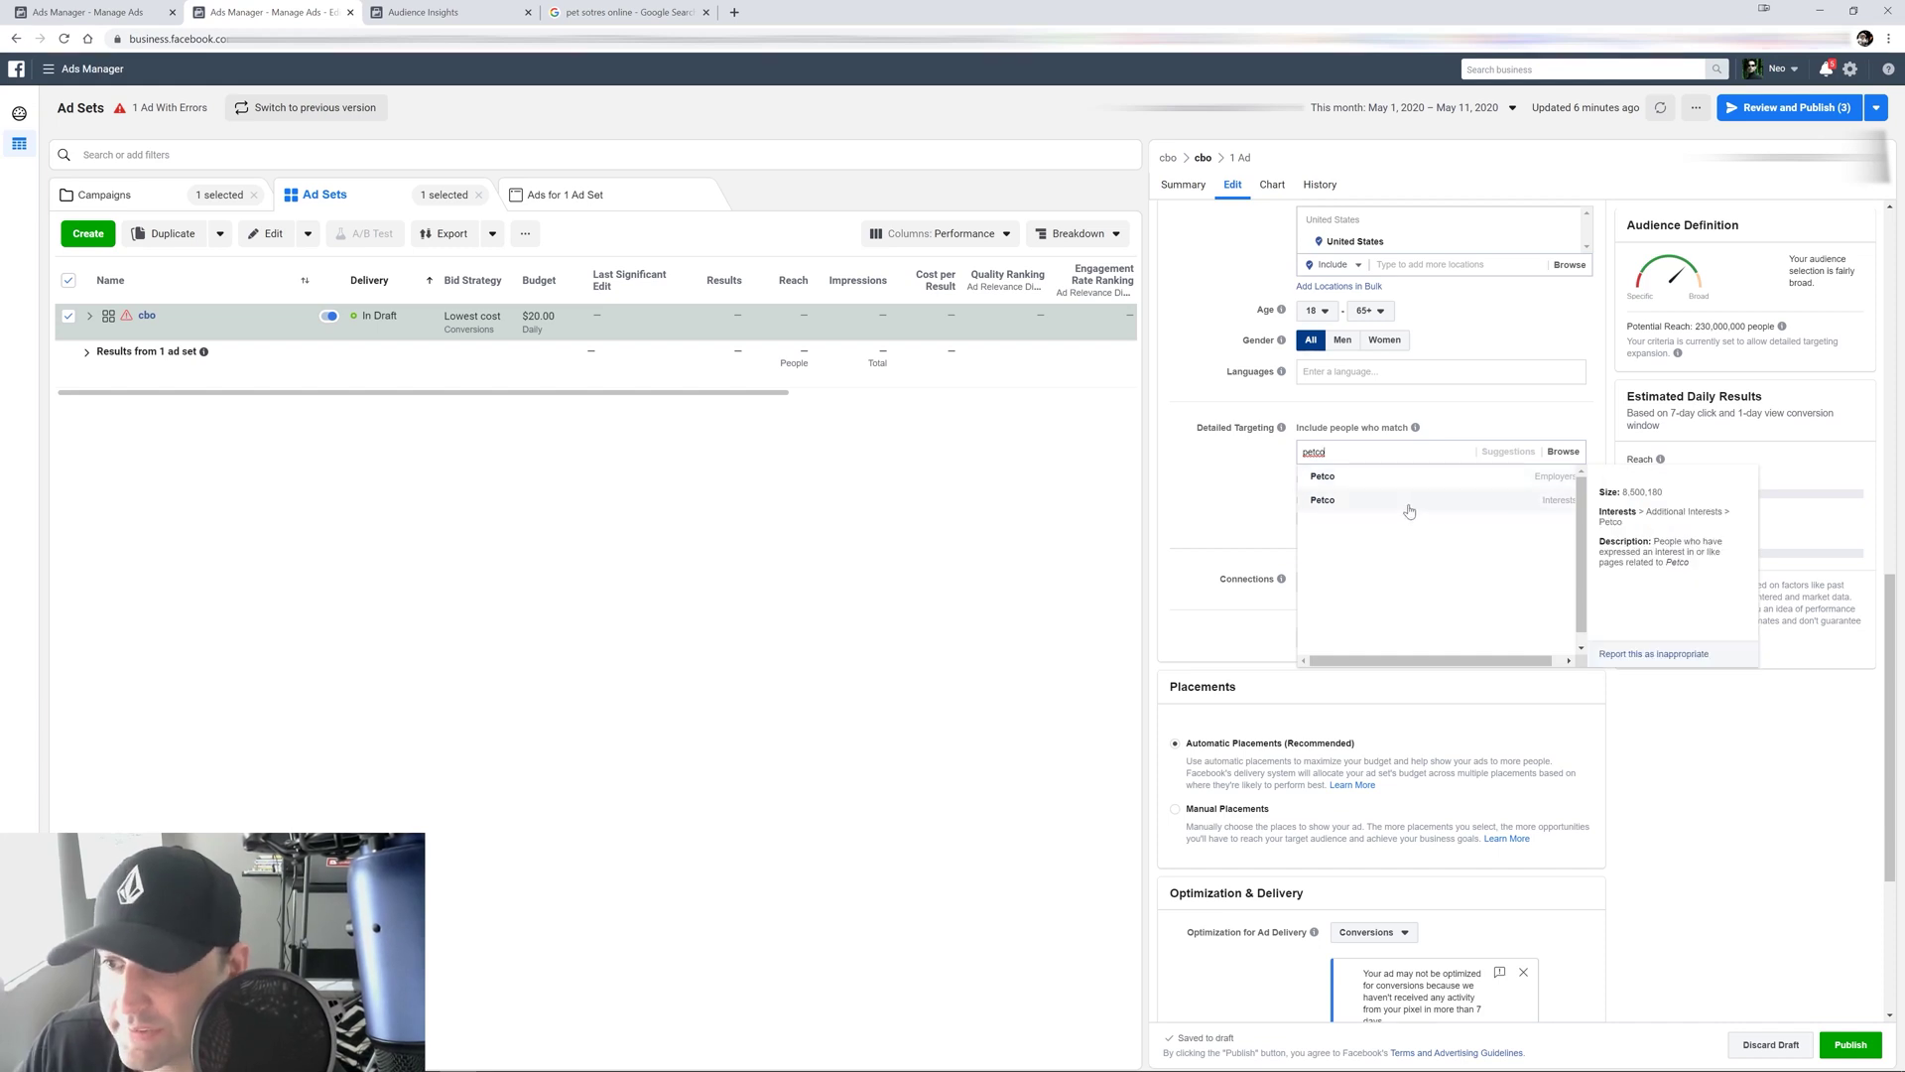
{"action": "key", "text": "Return"}
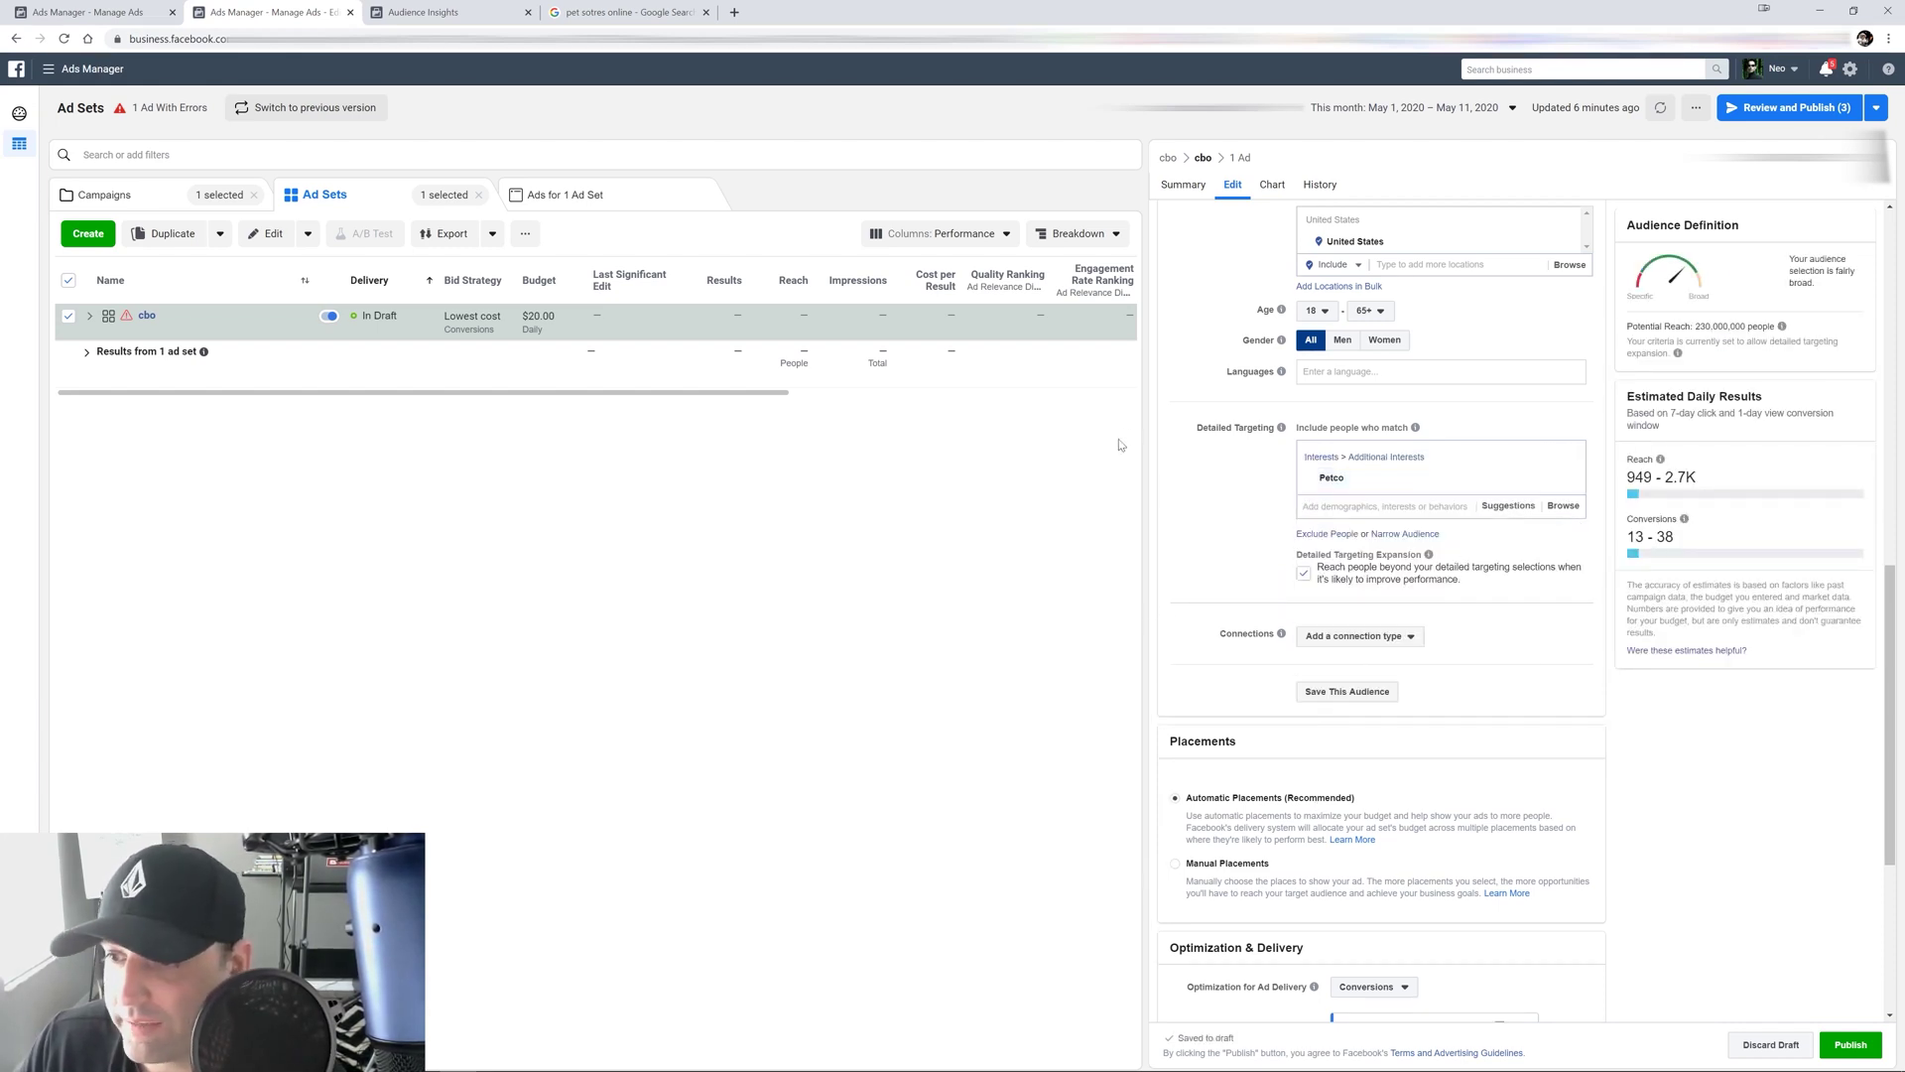
{"action": "scroll", "coordinate": [1238, 524], "scroll_direction": "down", "scroll_amount": 4}
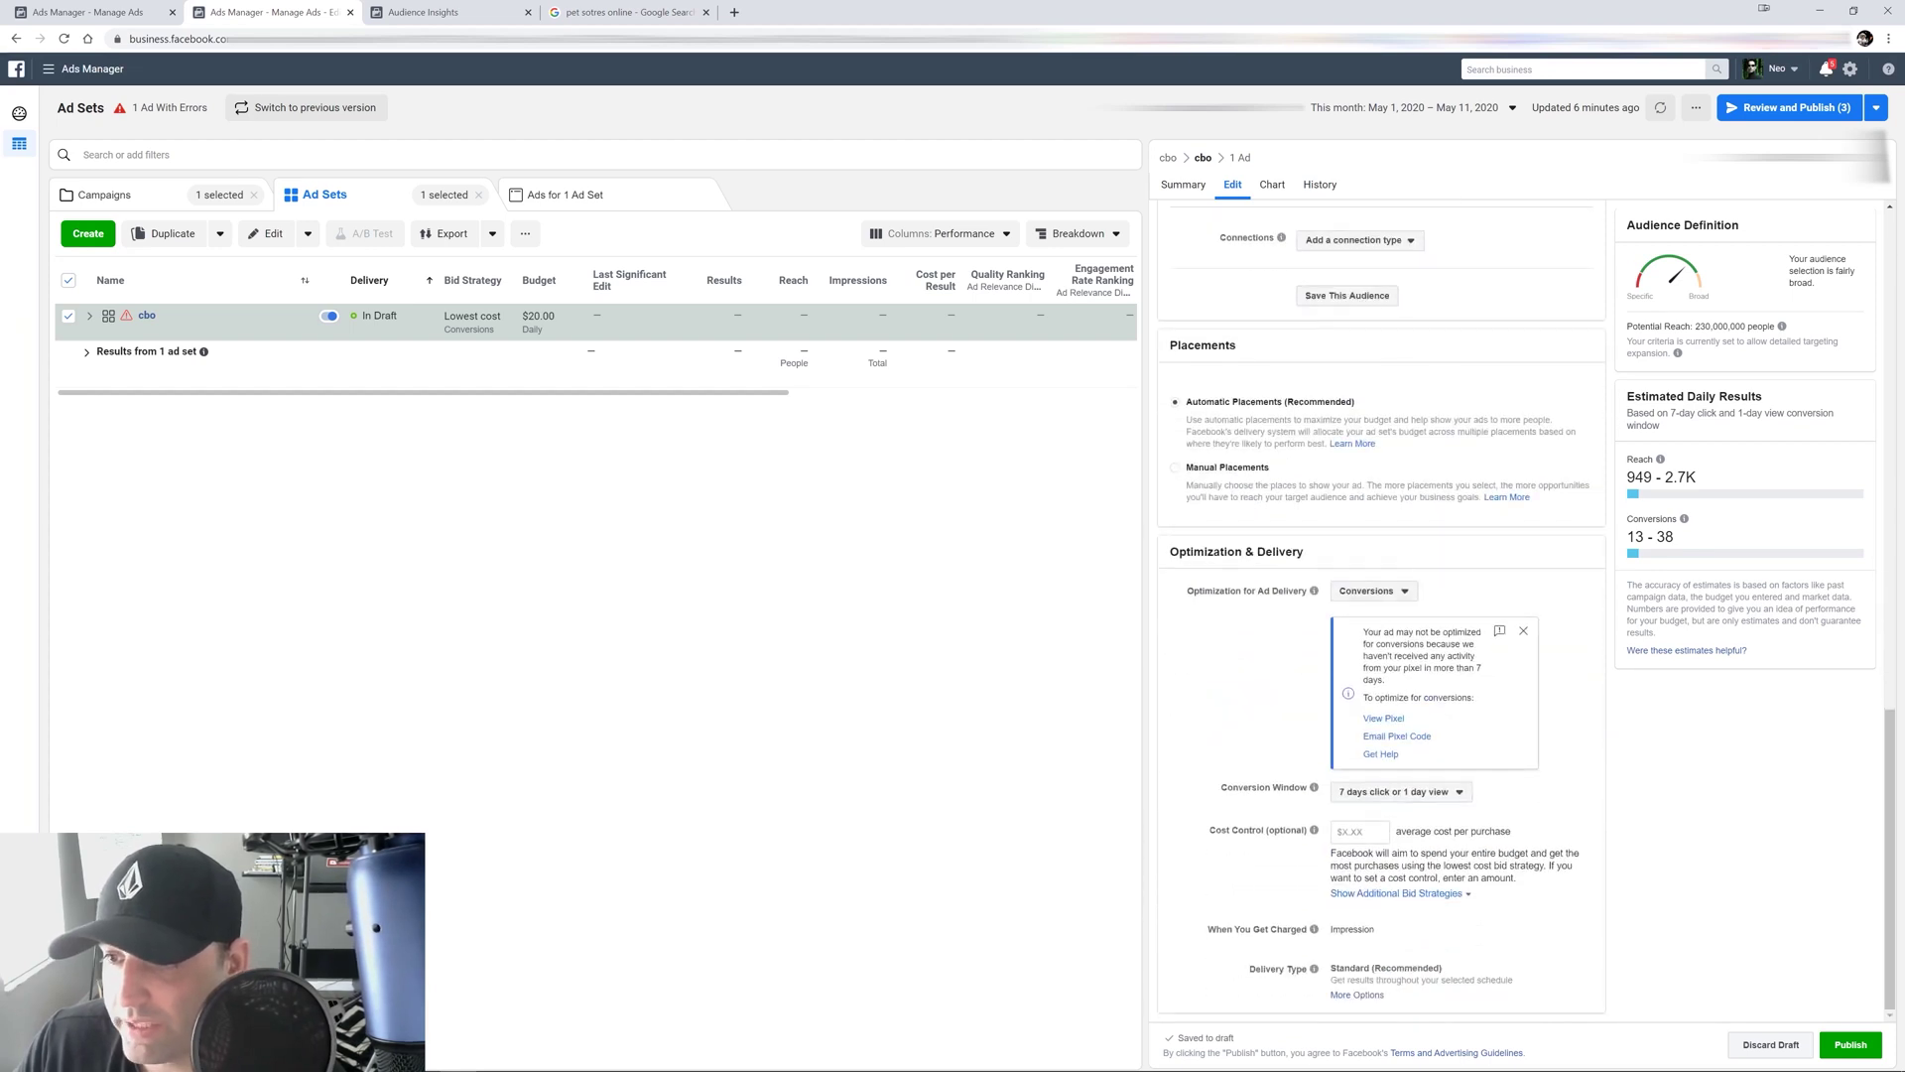
{"action": "scroll", "coordinate": [1439, 536], "scroll_direction": "up", "scroll_amount": 5}
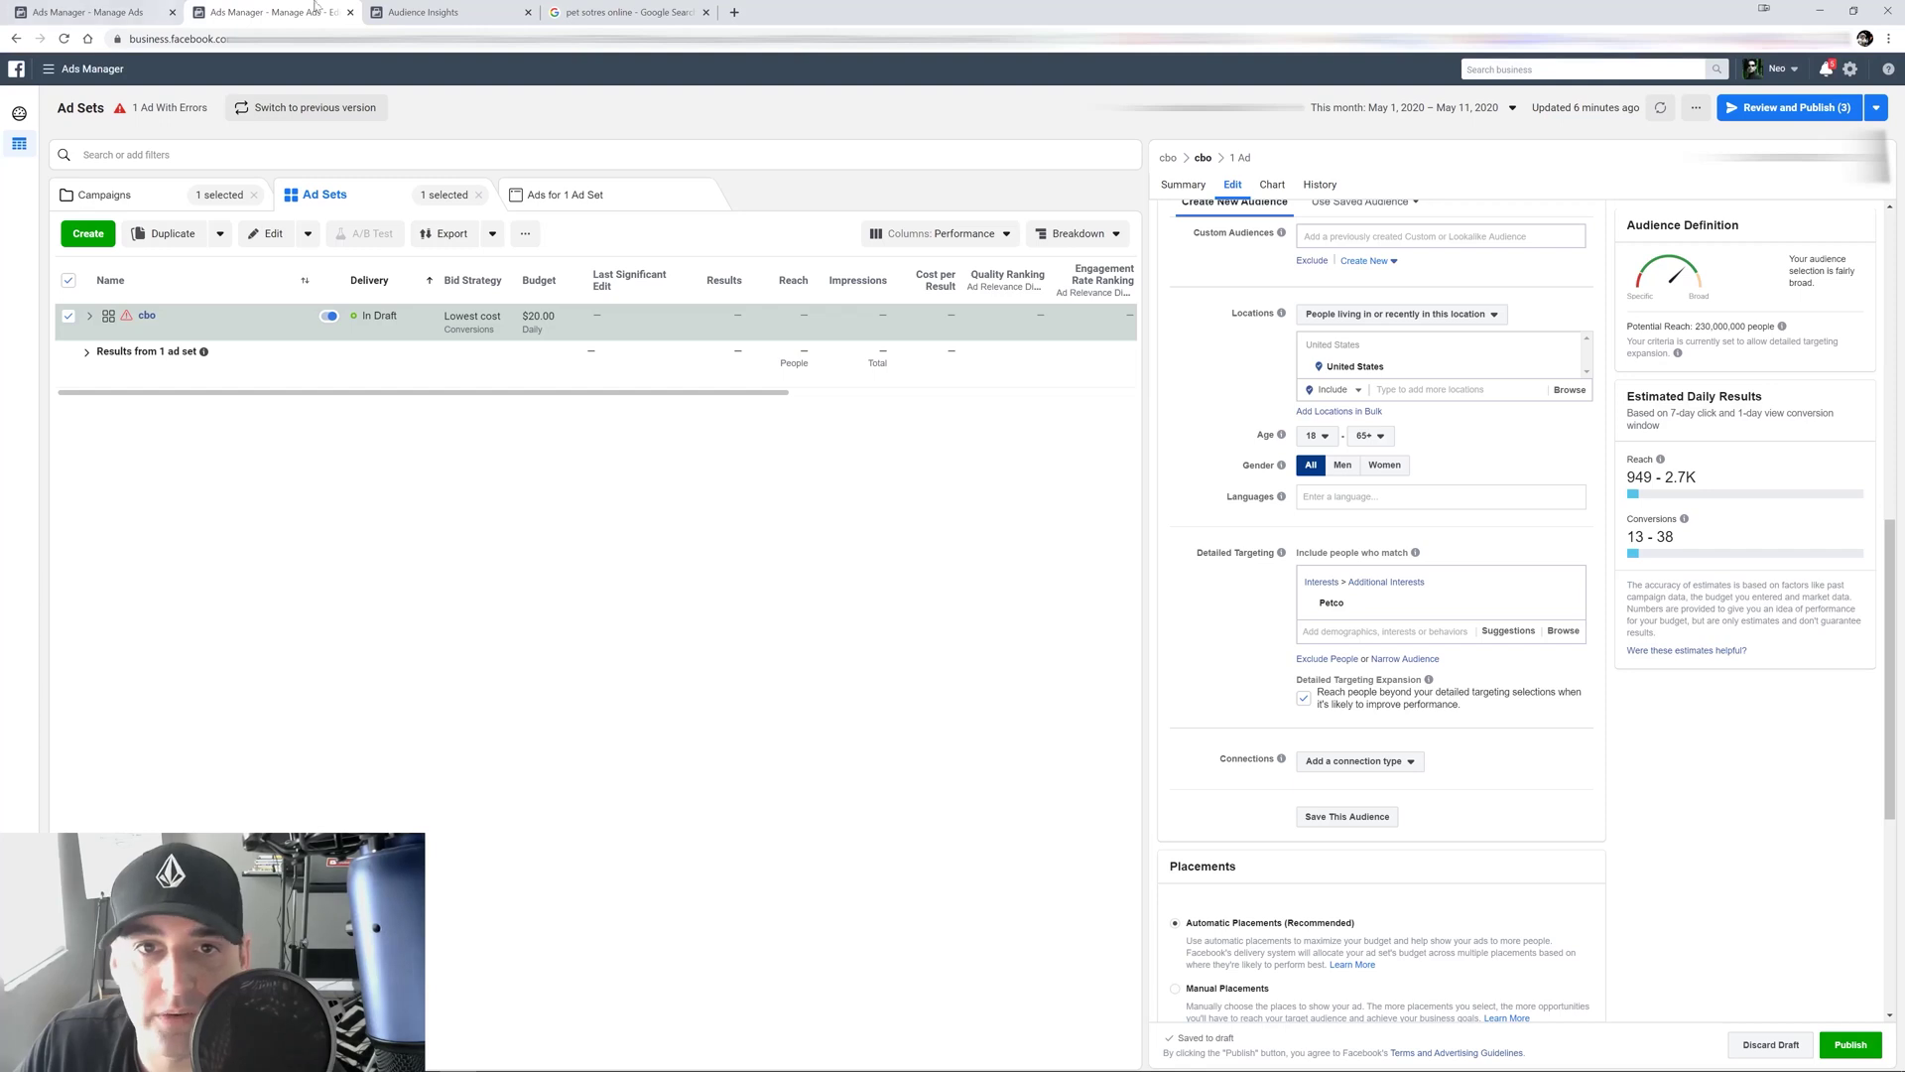
Check the Petco audience's age and gender demographics in Audience Insights and return to the cbo ad set in Ads Manager.
{"action": "left_click", "coordinate": [427, 12]}
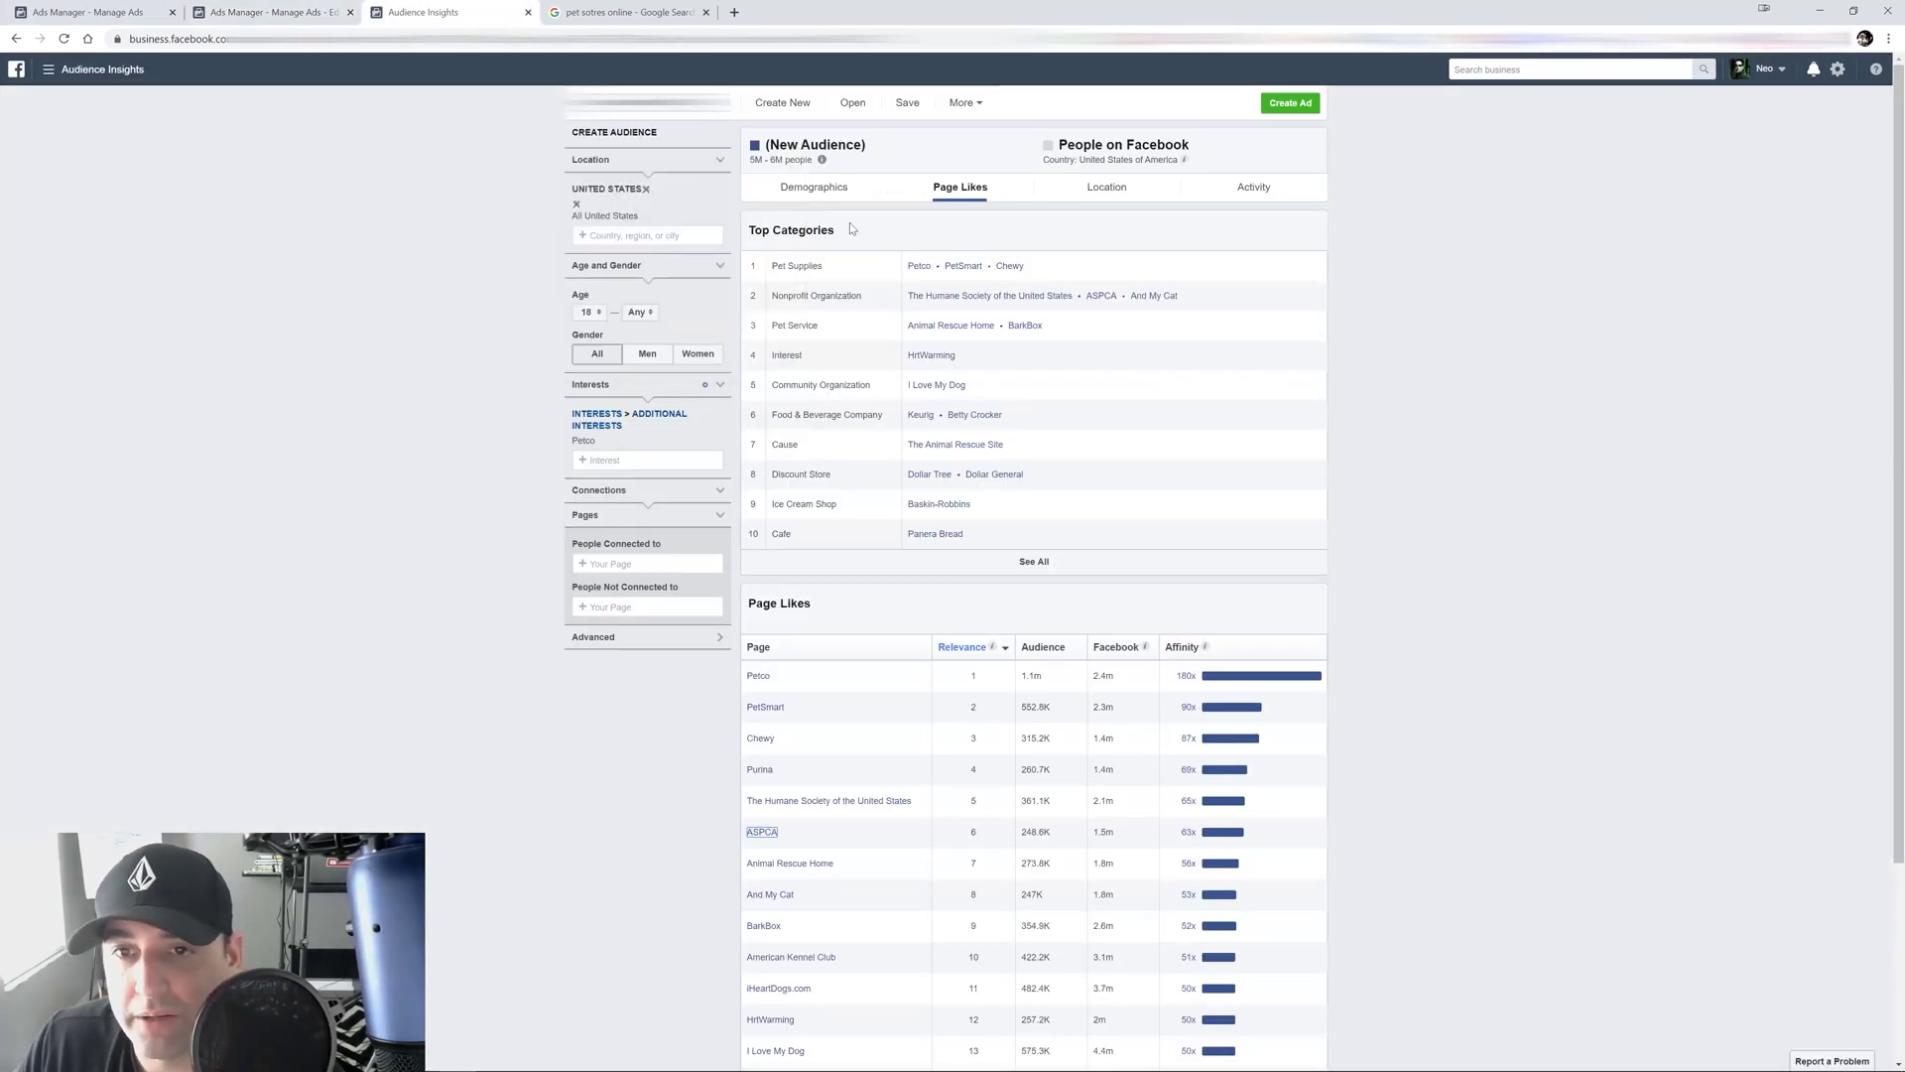
{"action": "left_click", "coordinate": [809, 187]}
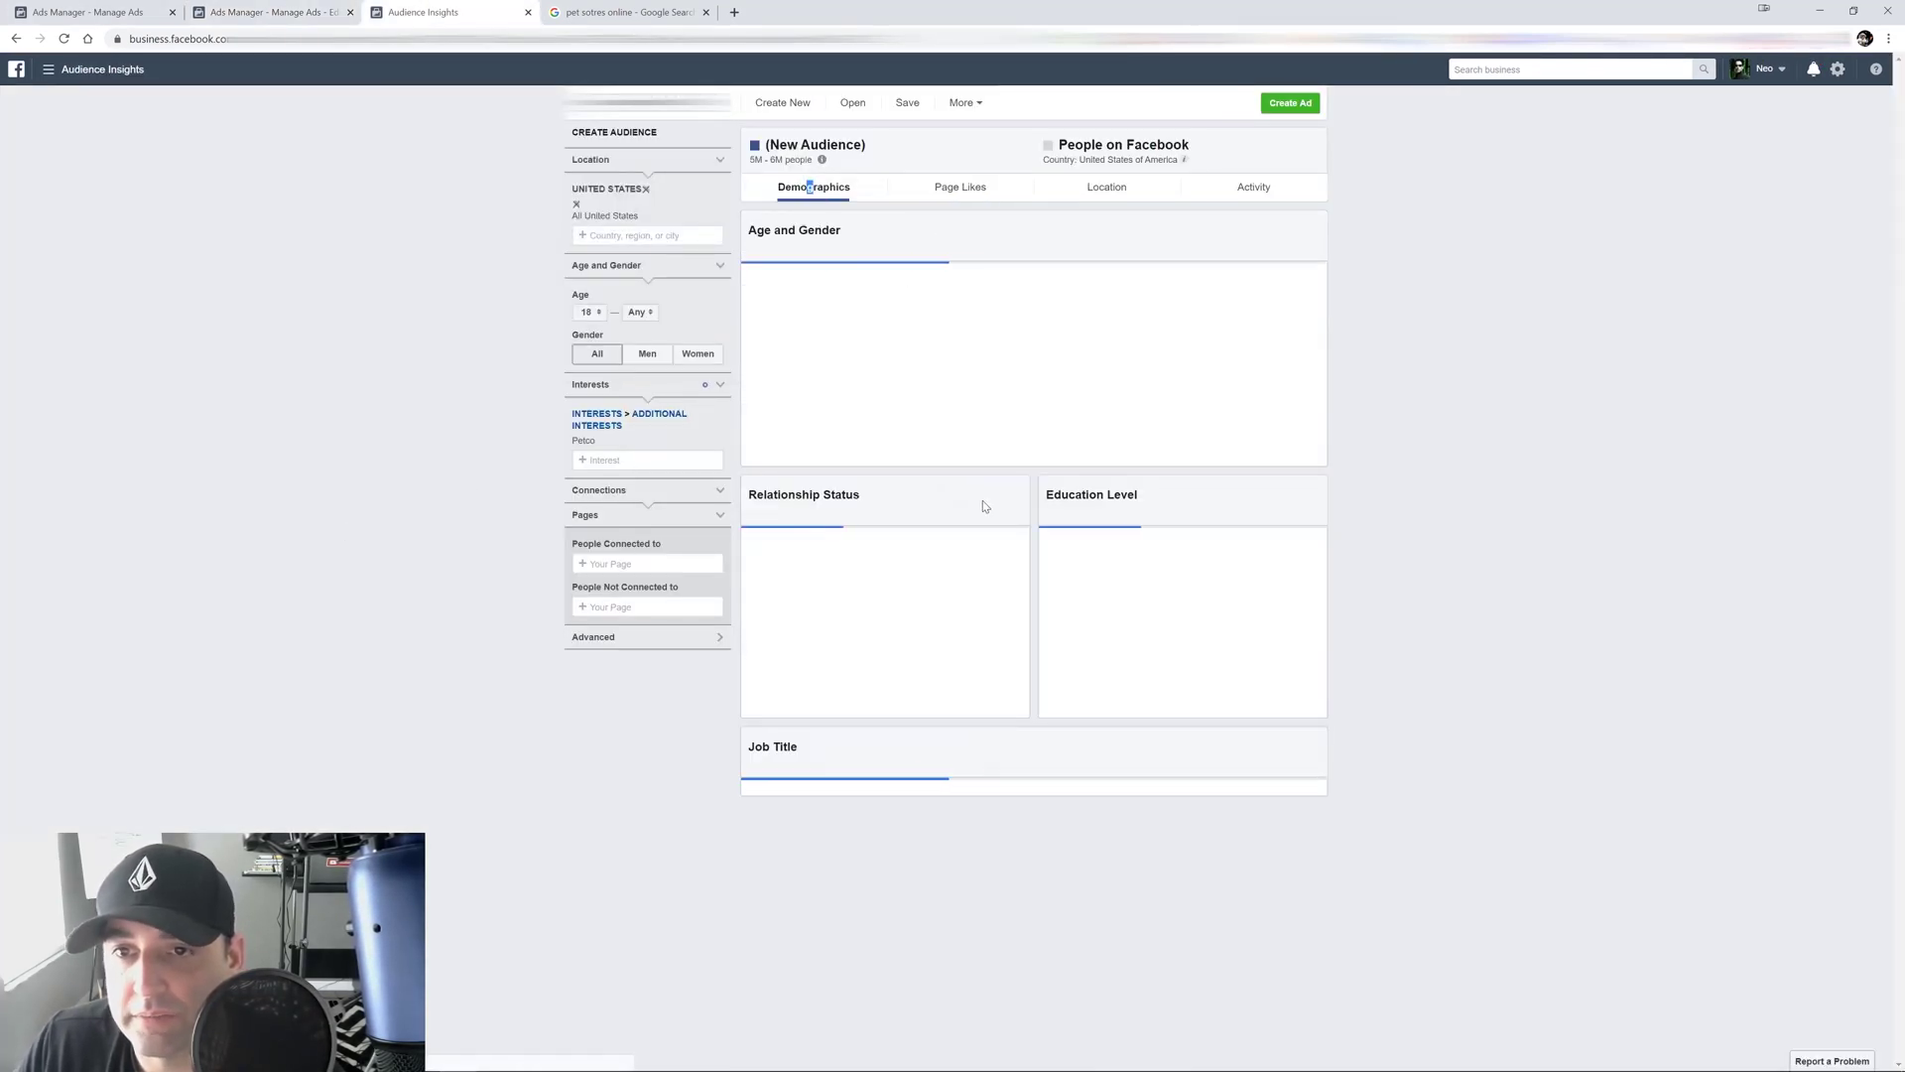
{"action": "mouse_move", "coordinate": [975, 340]}
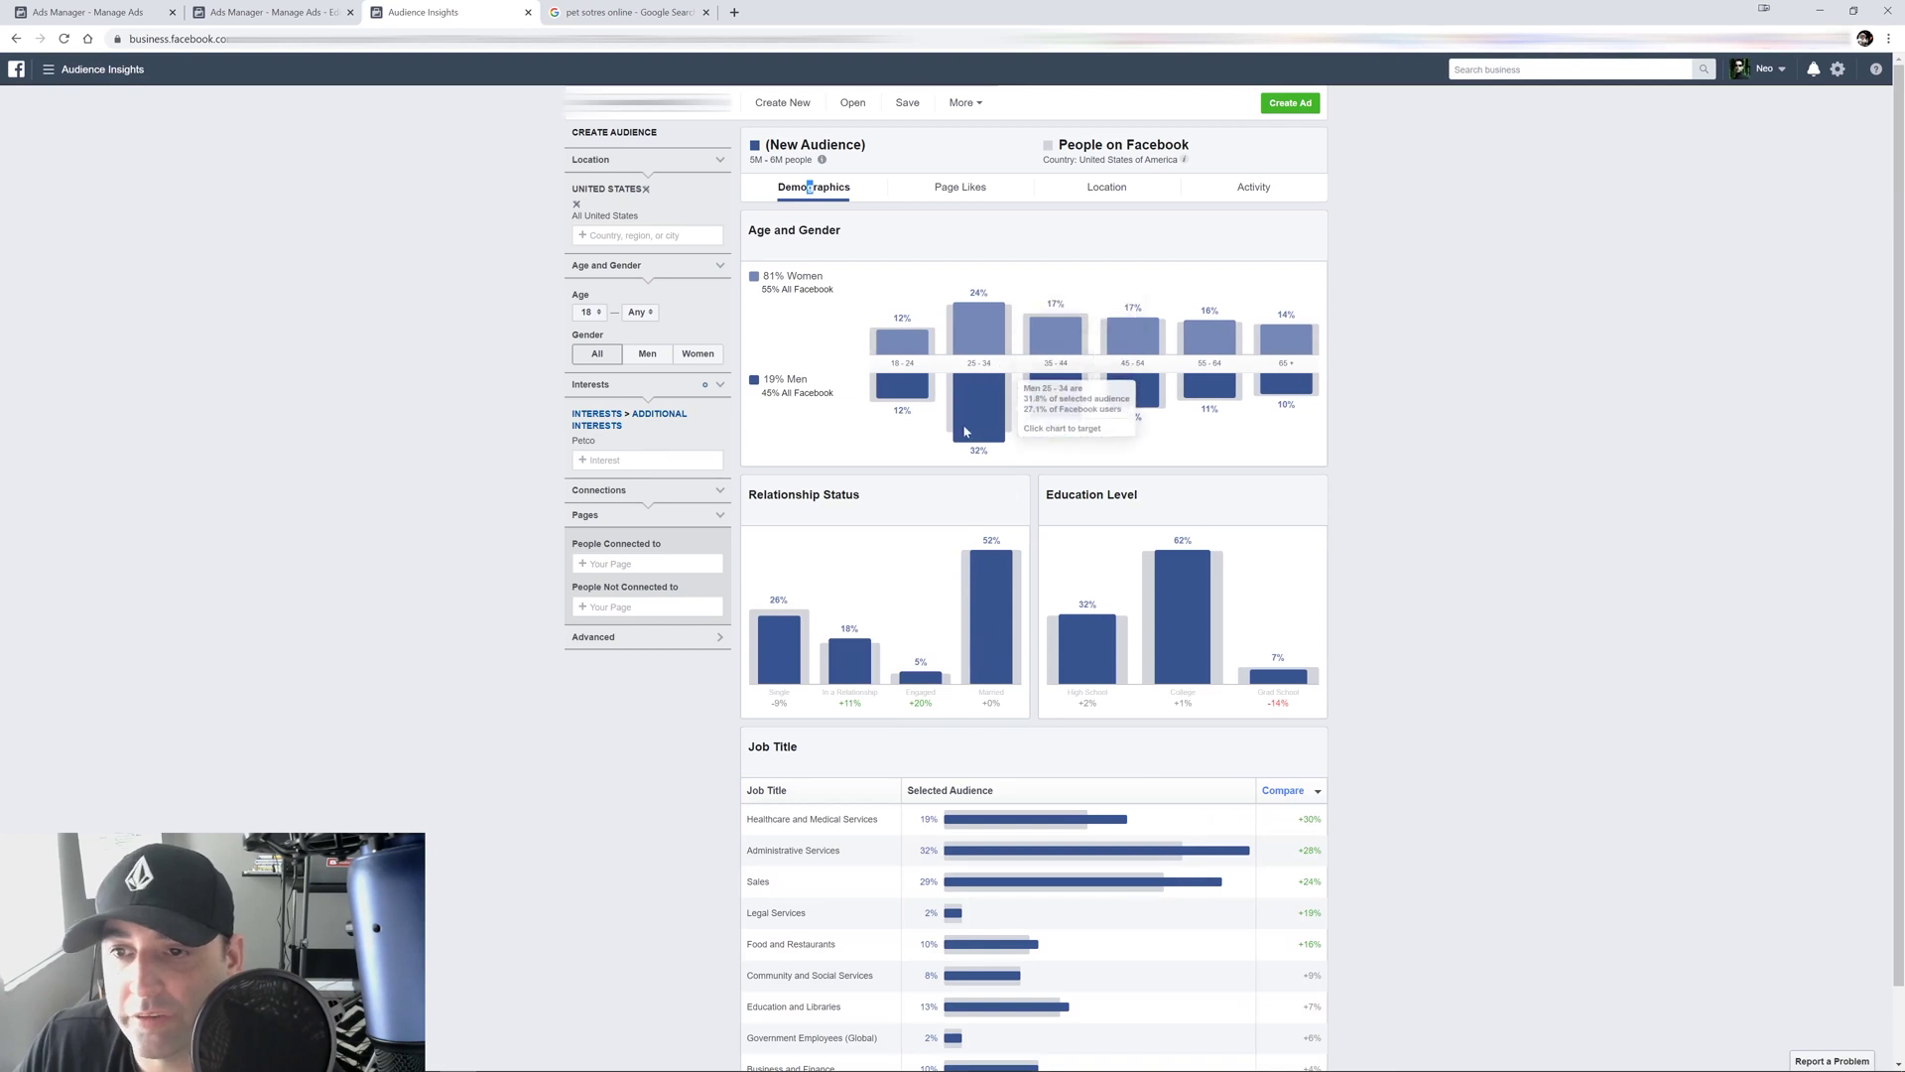
{"action": "left_click", "coordinate": [256, 10]}
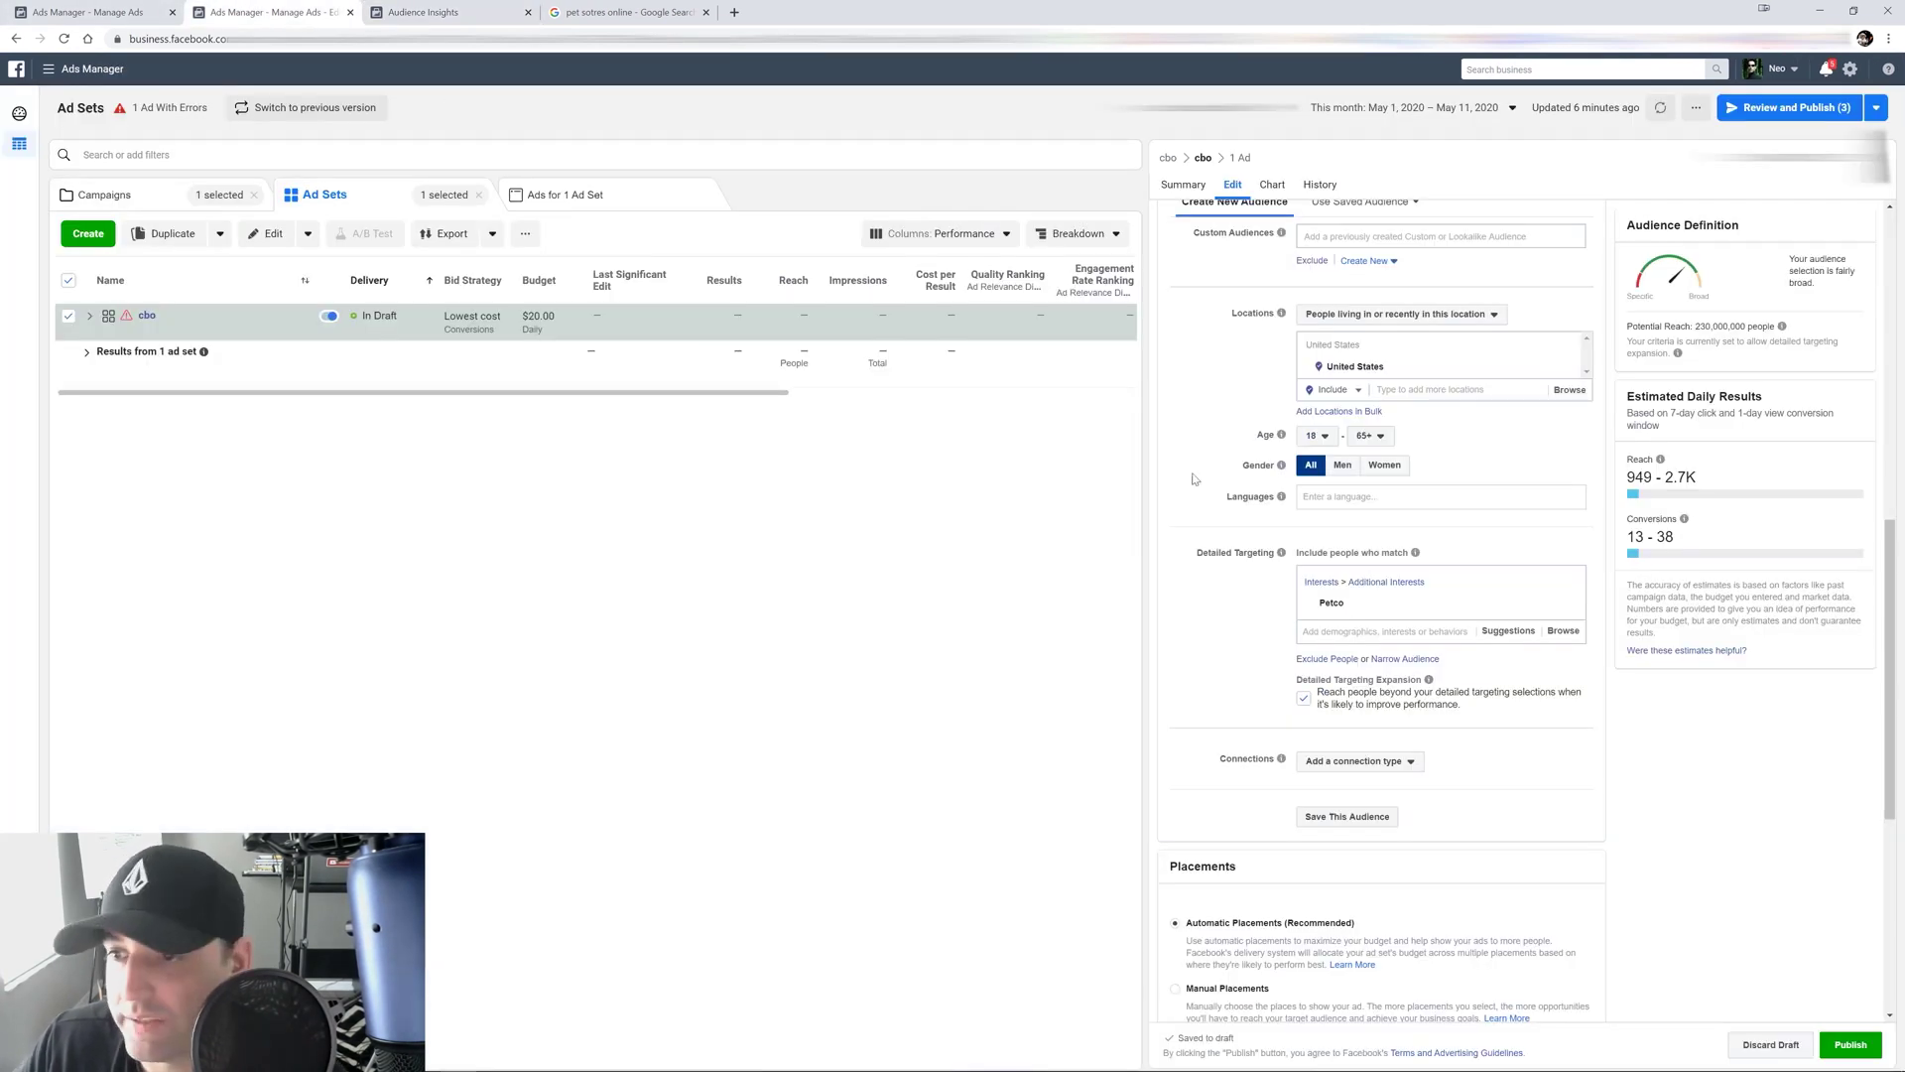
Set the cbo ad set's audience age range to 25–34 and its gender to Women.
{"action": "left_click", "coordinate": [1317, 436]}
{"action": "scroll", "coordinate": [1323, 635], "scroll_direction": "down", "scroll_amount": 1}
{"action": "left_click", "coordinate": [1326, 632]}
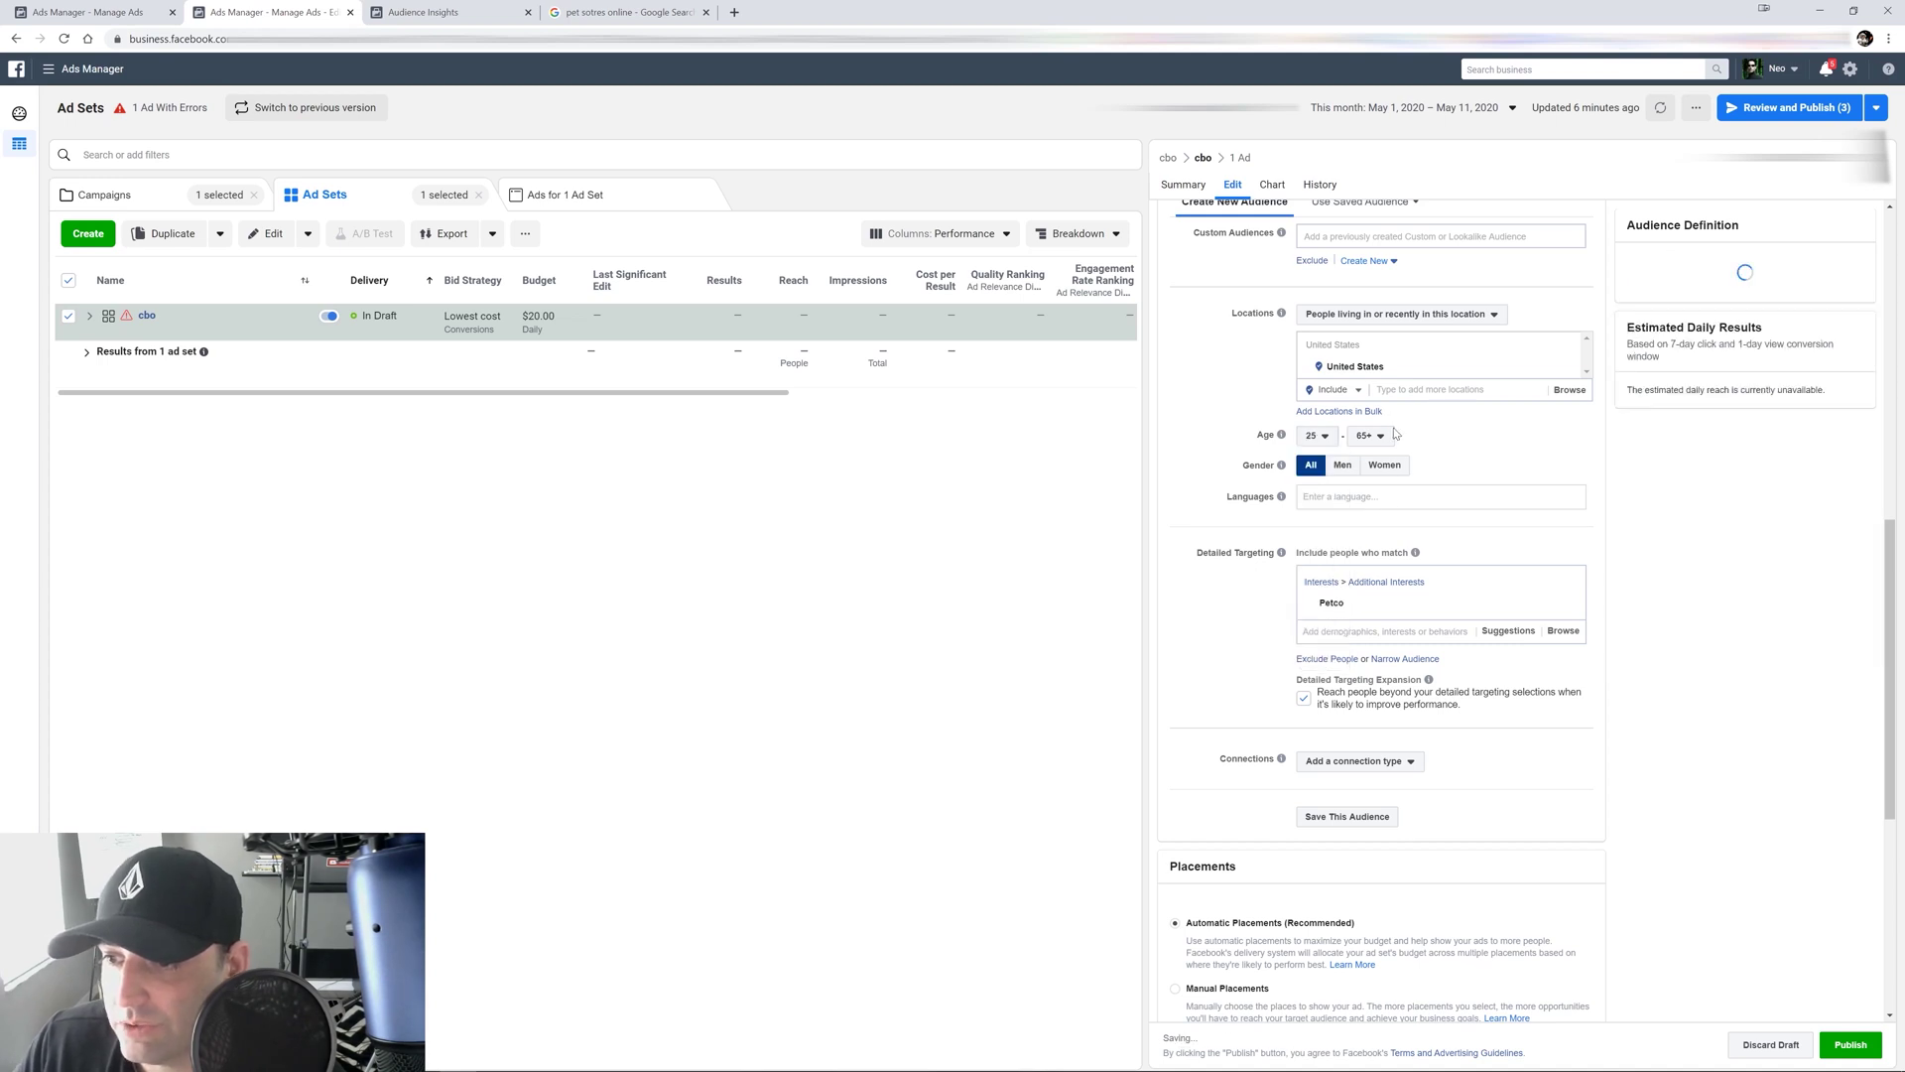
{"action": "left_click", "coordinate": [1370, 435]}
{"action": "scroll", "coordinate": [1369, 533], "scroll_direction": "up", "scroll_amount": 2}
{"action": "scroll", "coordinate": [1369, 526], "scroll_direction": "up", "scroll_amount": 4}
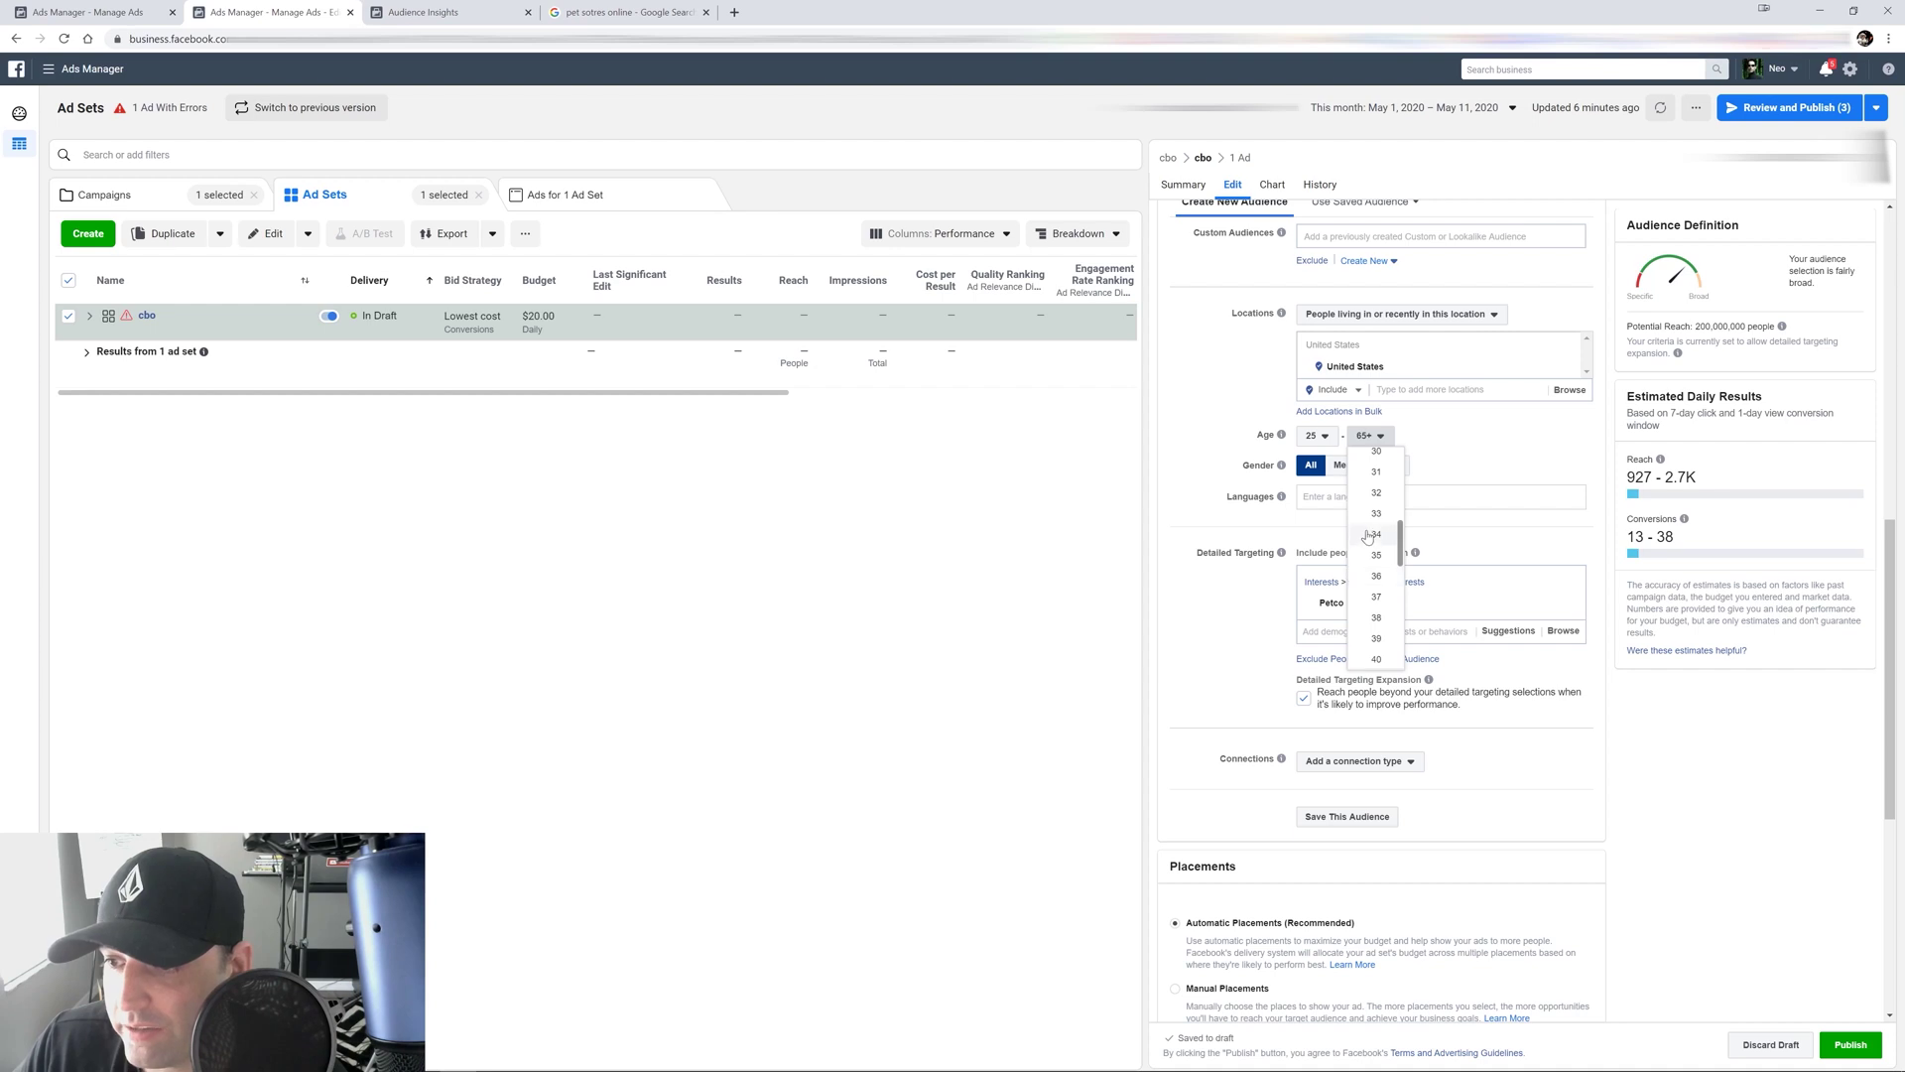
{"action": "left_click", "coordinate": [1373, 563]}
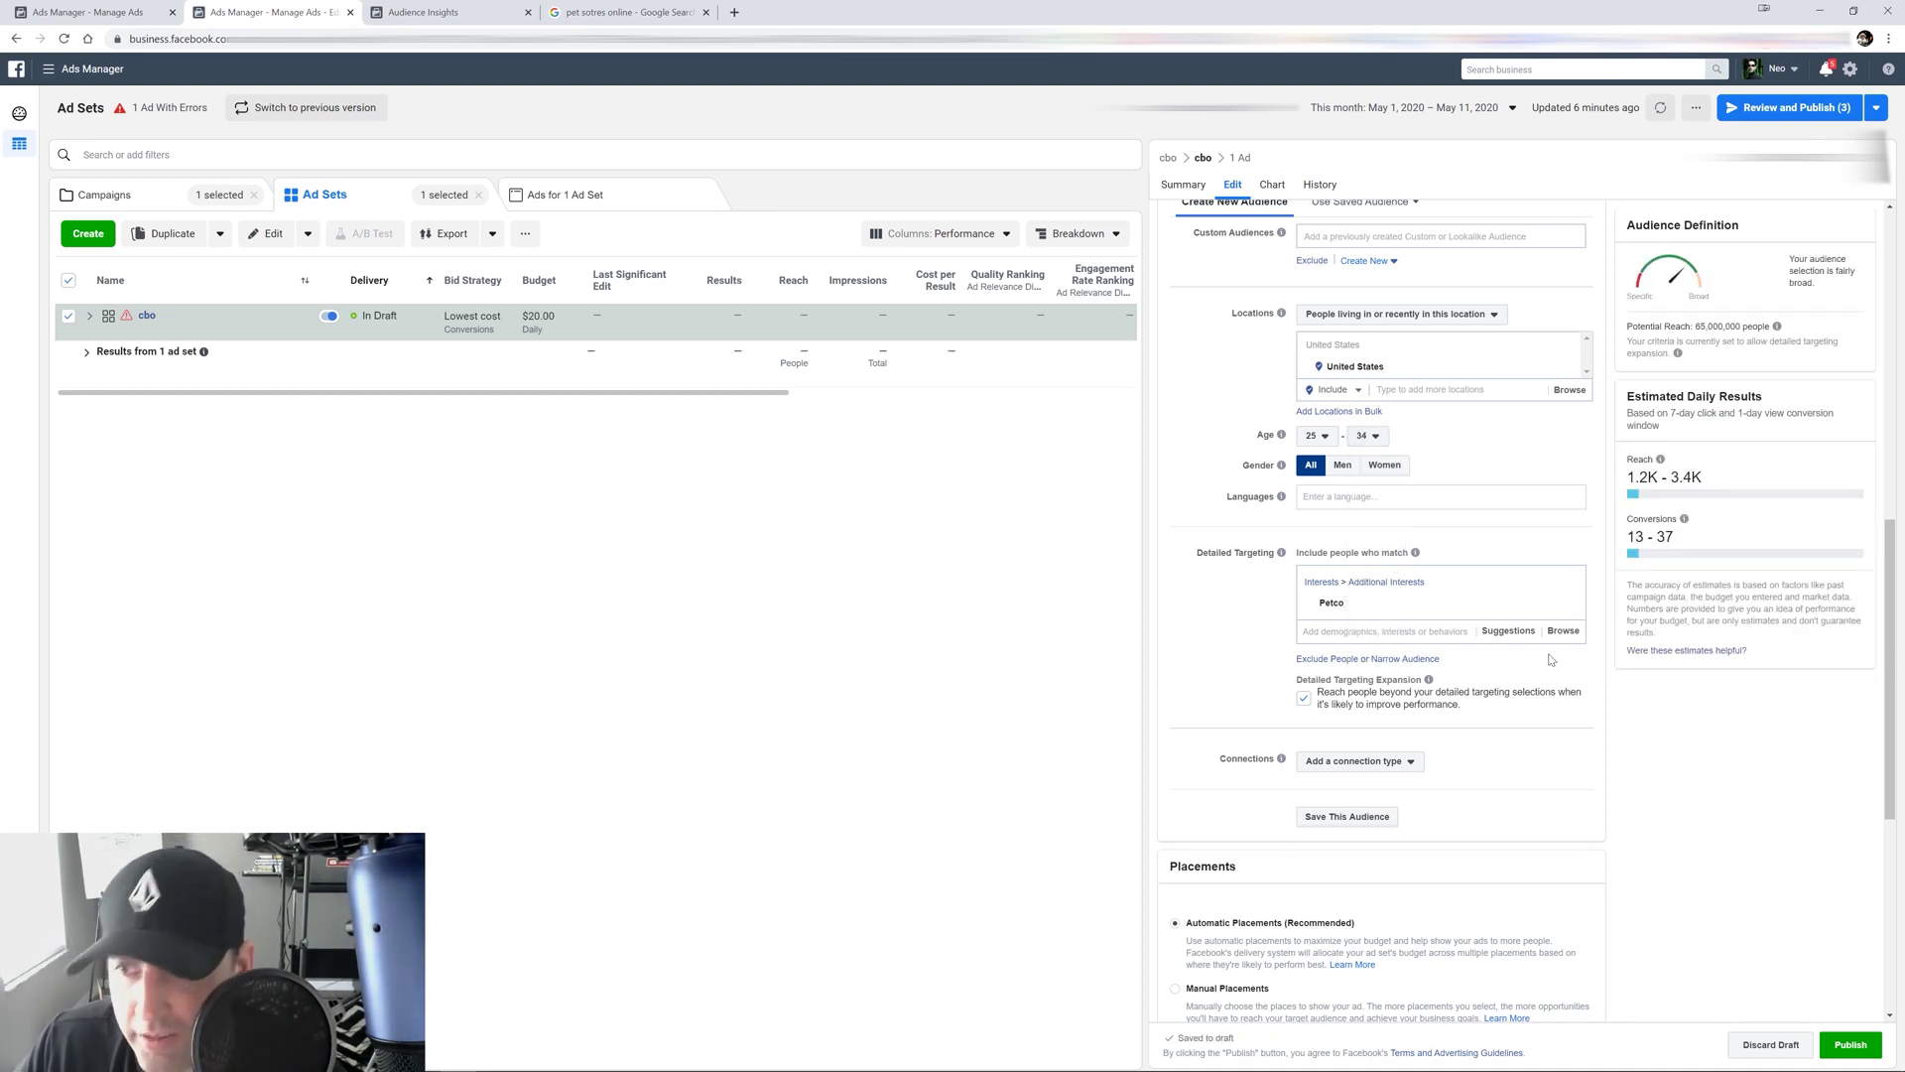
{"action": "left_click", "coordinate": [1384, 465]}
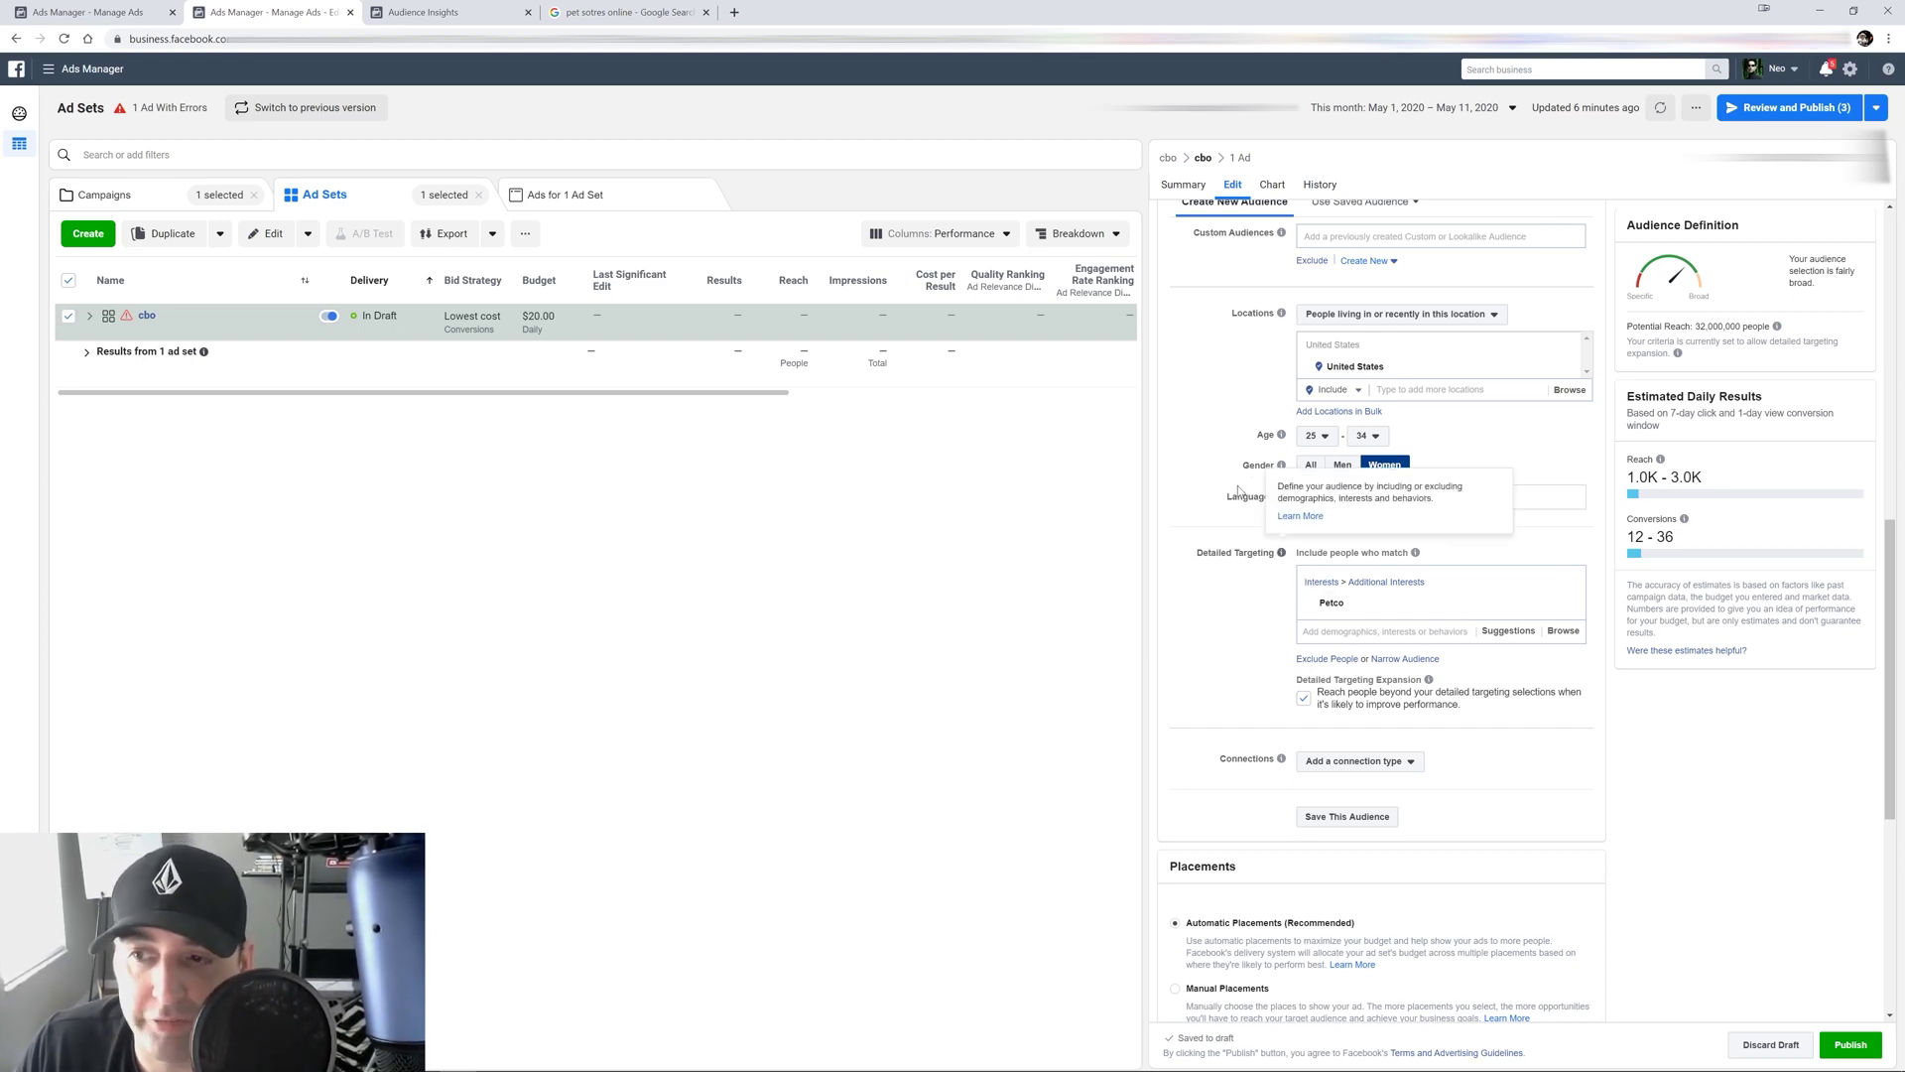
{"action": "scroll", "coordinate": [1242, 510], "scroll_direction": "down", "scroll_amount": 4}
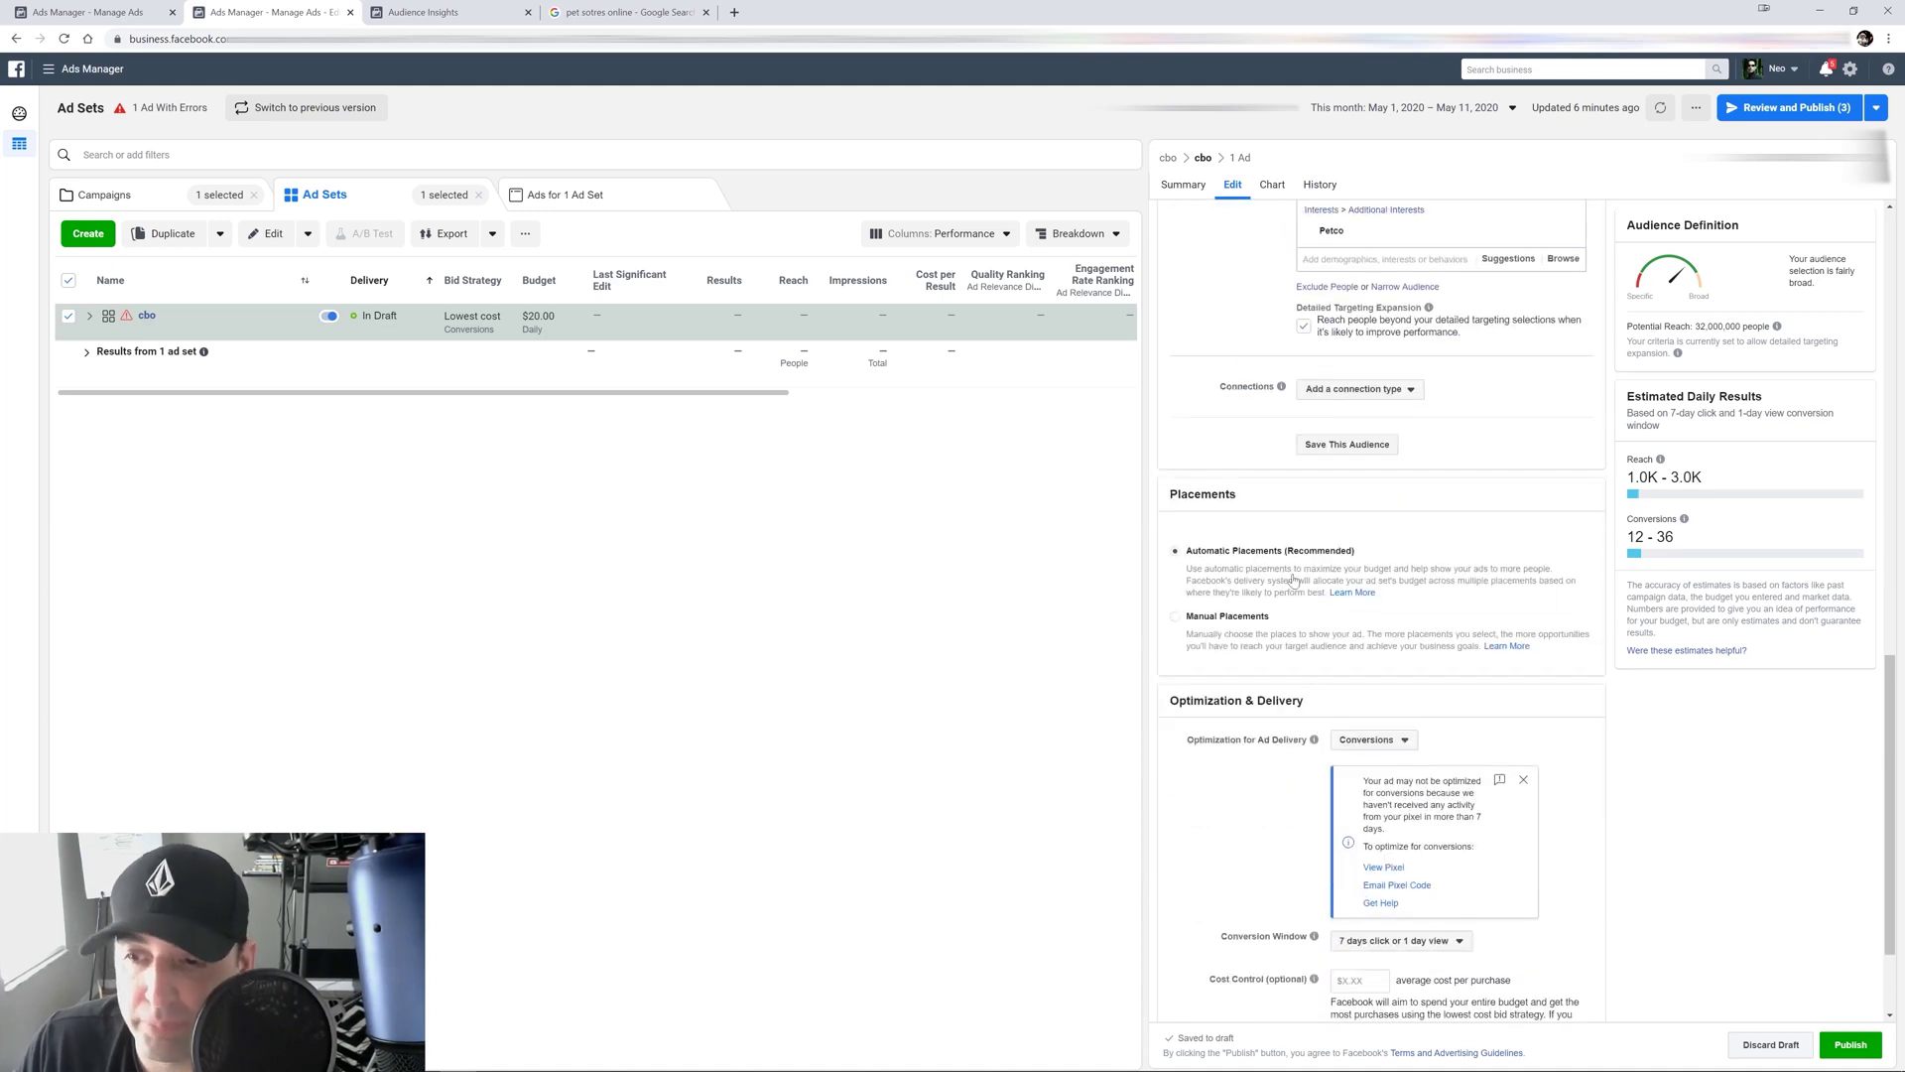
{"action": "scroll", "coordinate": [1326, 630], "scroll_direction": "up", "scroll_amount": 10}
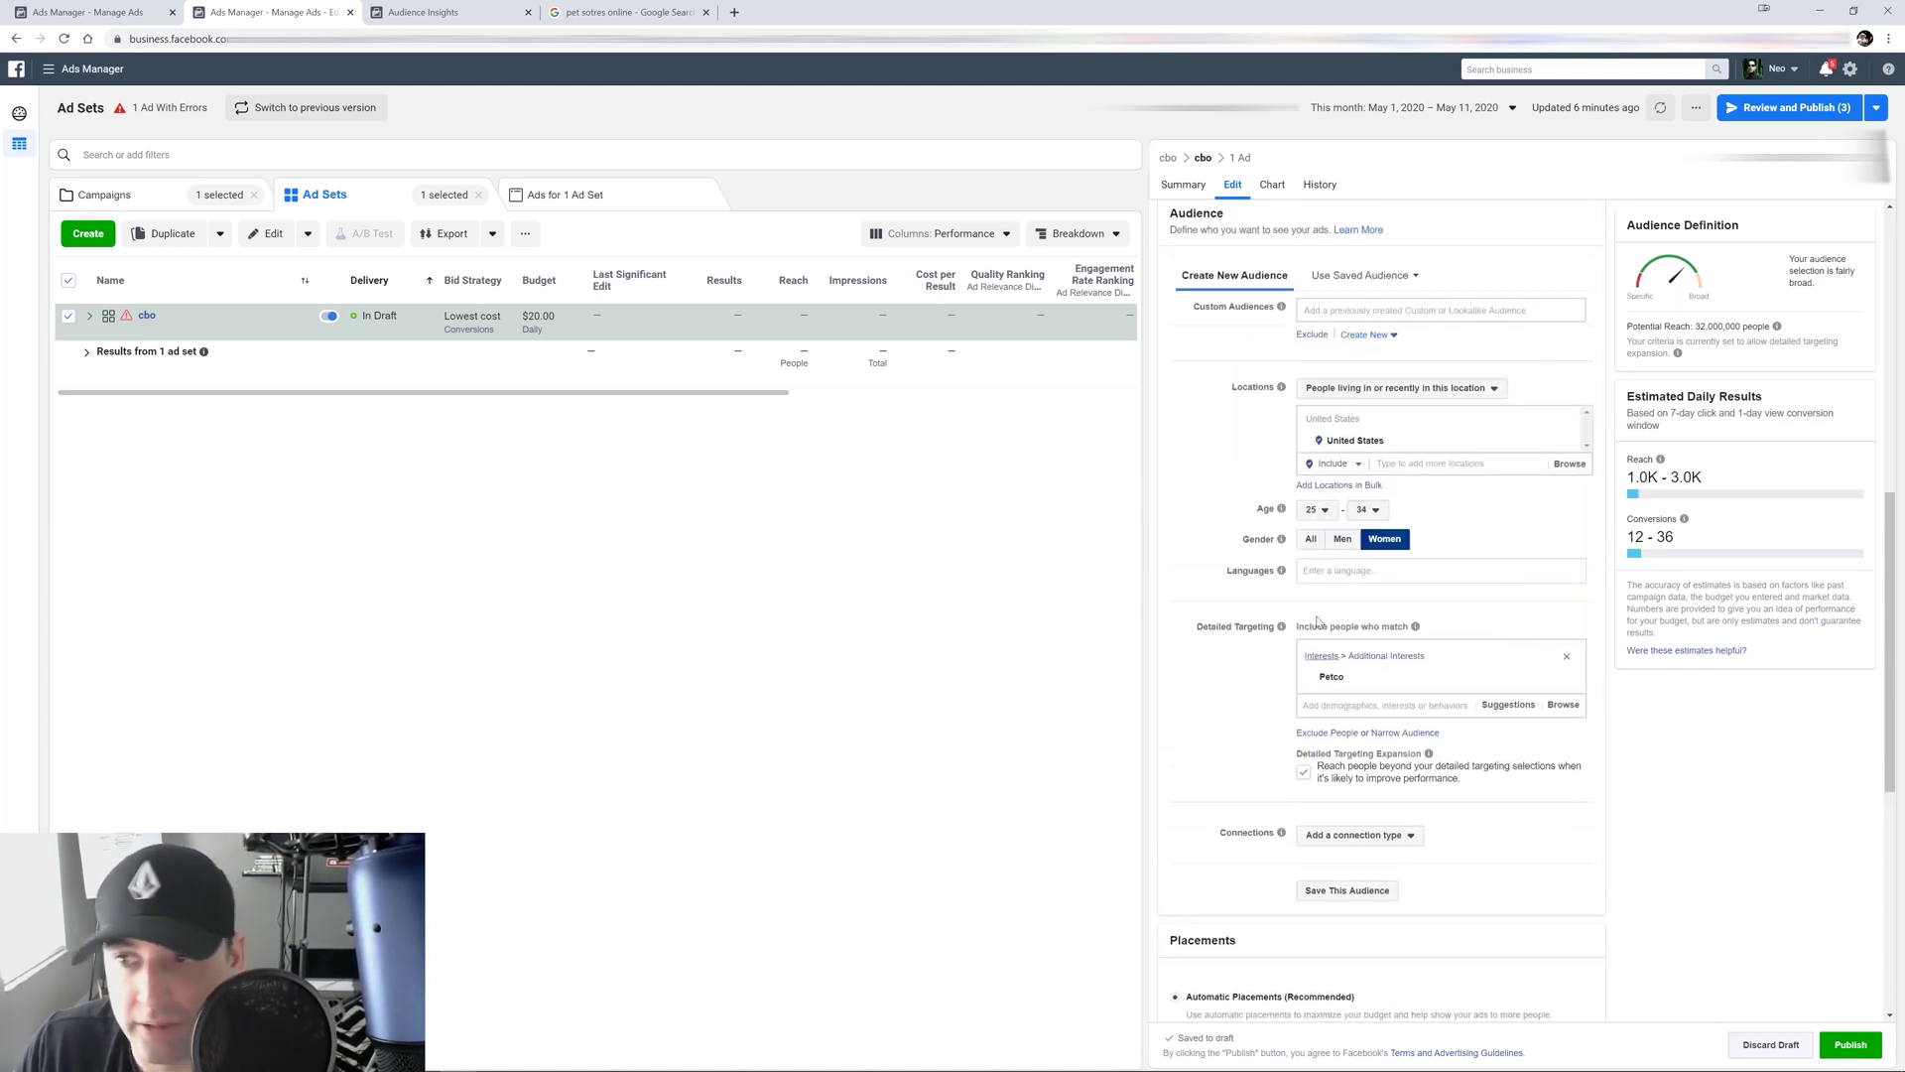
{"action": "scroll", "coordinate": [1261, 719], "scroll_direction": "up", "scroll_amount": 4}
Switch to Audience Insights, review the Petco audience's demographics, and open its page likes.
{"action": "key", "text": "ctrl+Tab"}
{"action": "scroll", "coordinate": [992, 595], "scroll_direction": "down", "scroll_amount": 1}
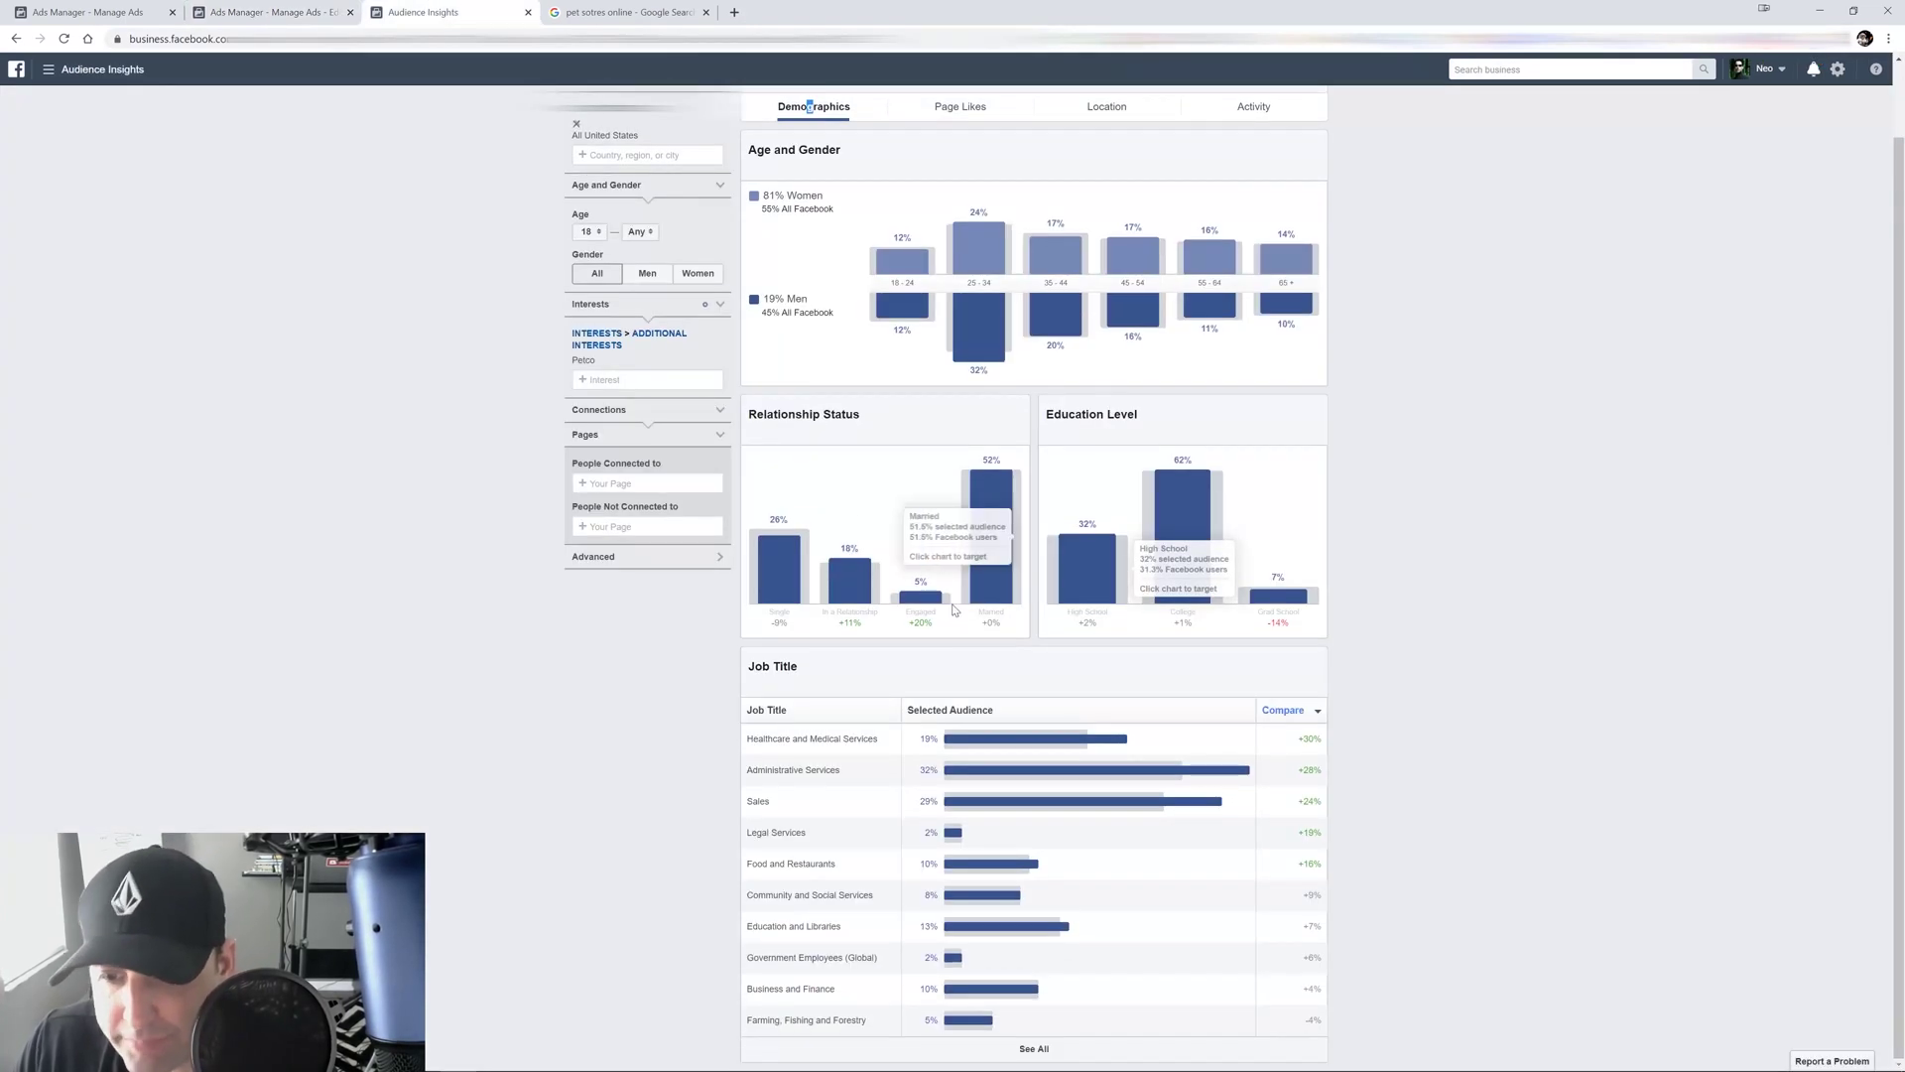
{"action": "scroll", "coordinate": [992, 446], "scroll_direction": "up", "scroll_amount": 1}
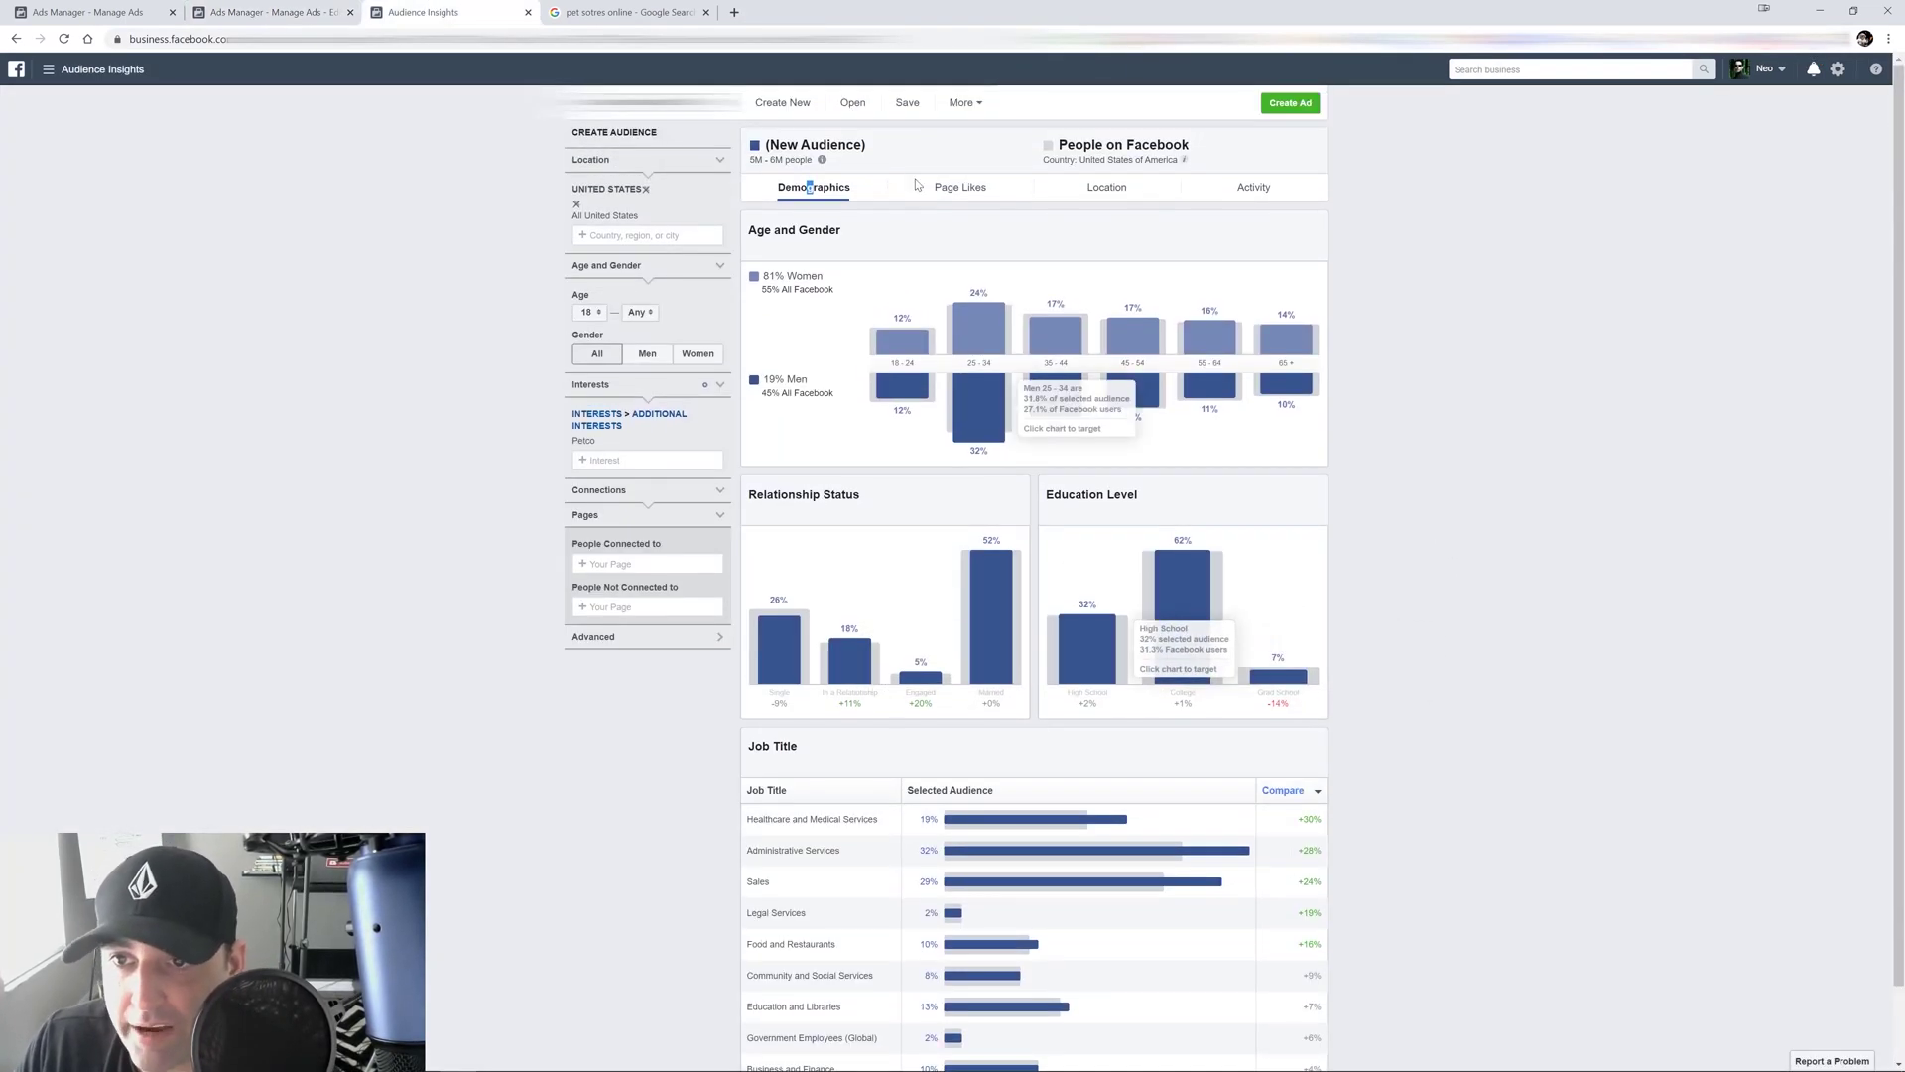
{"action": "left_click", "coordinate": [955, 188]}
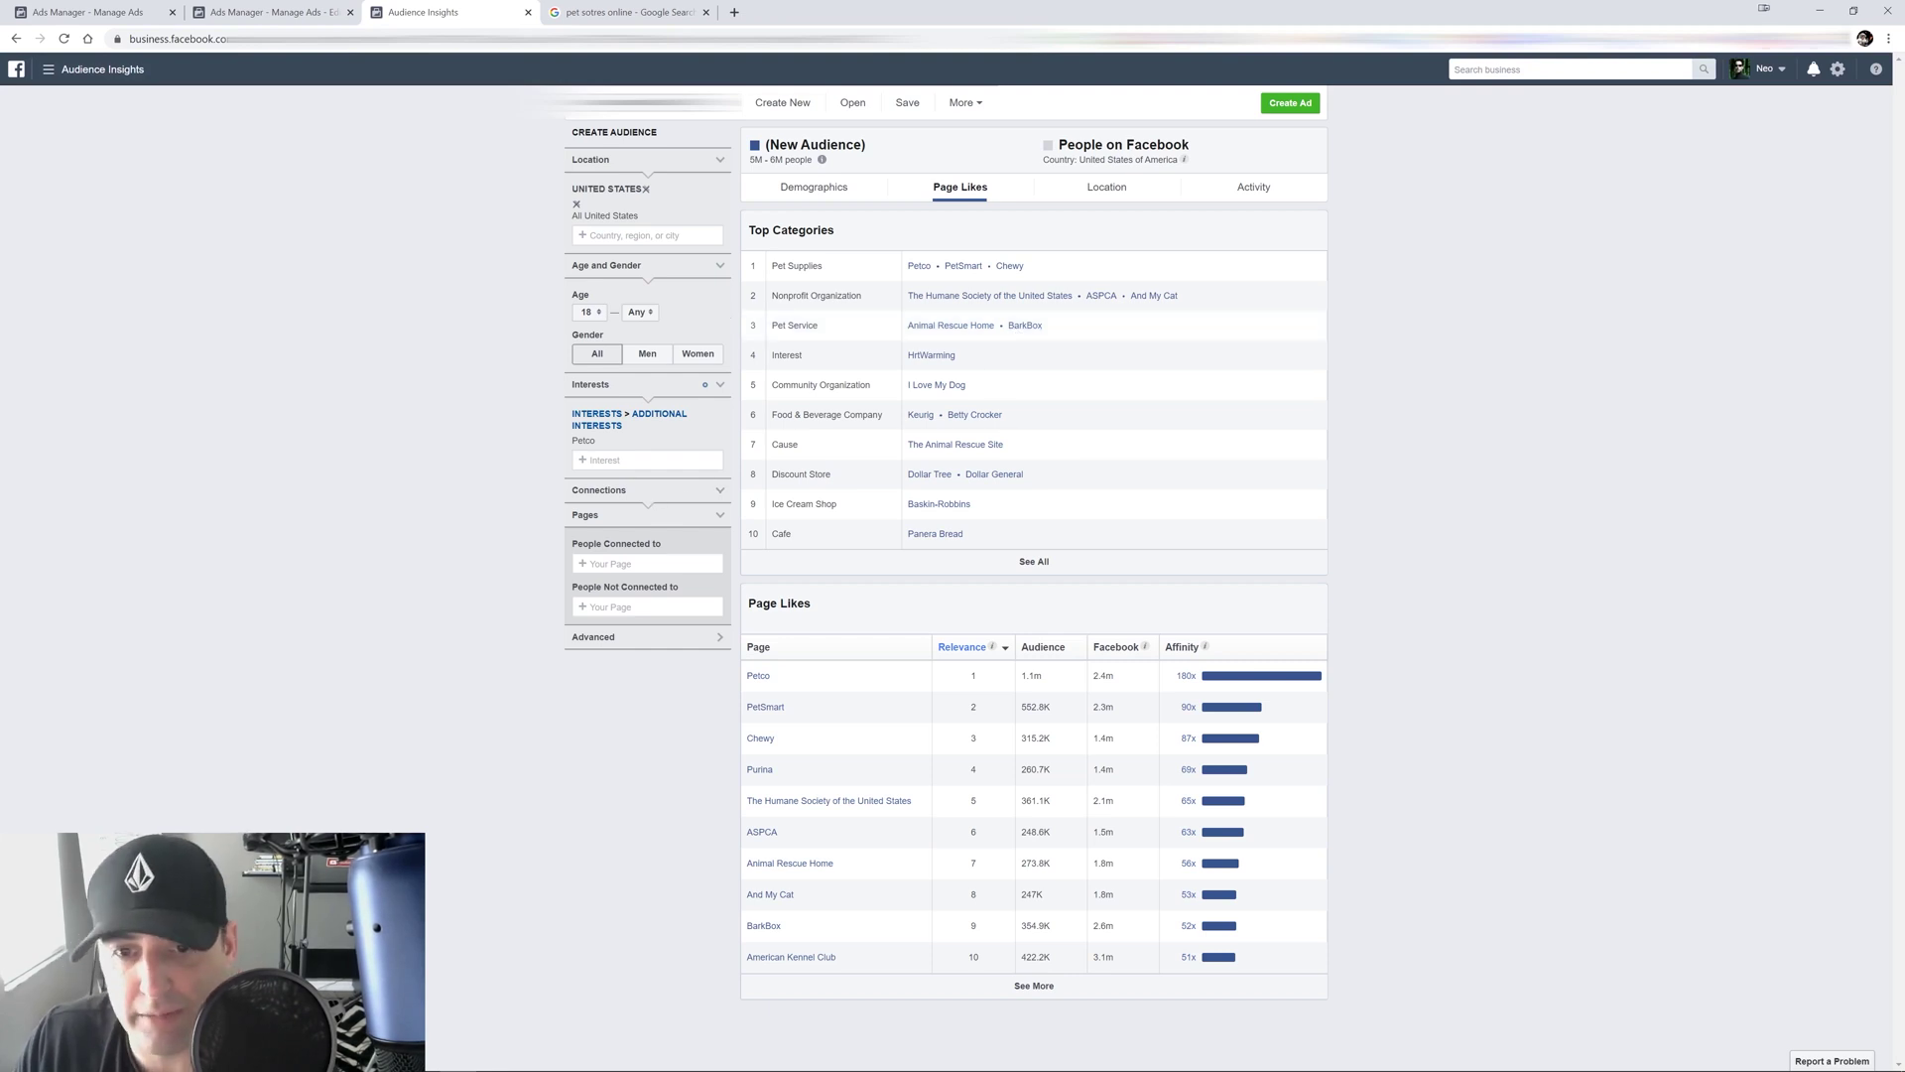
Add the BarkBox interest to the Audience Insights audience and remove Petco.
{"action": "left_click", "coordinate": [635, 460]}
{"action": "type", "text": "bark"}
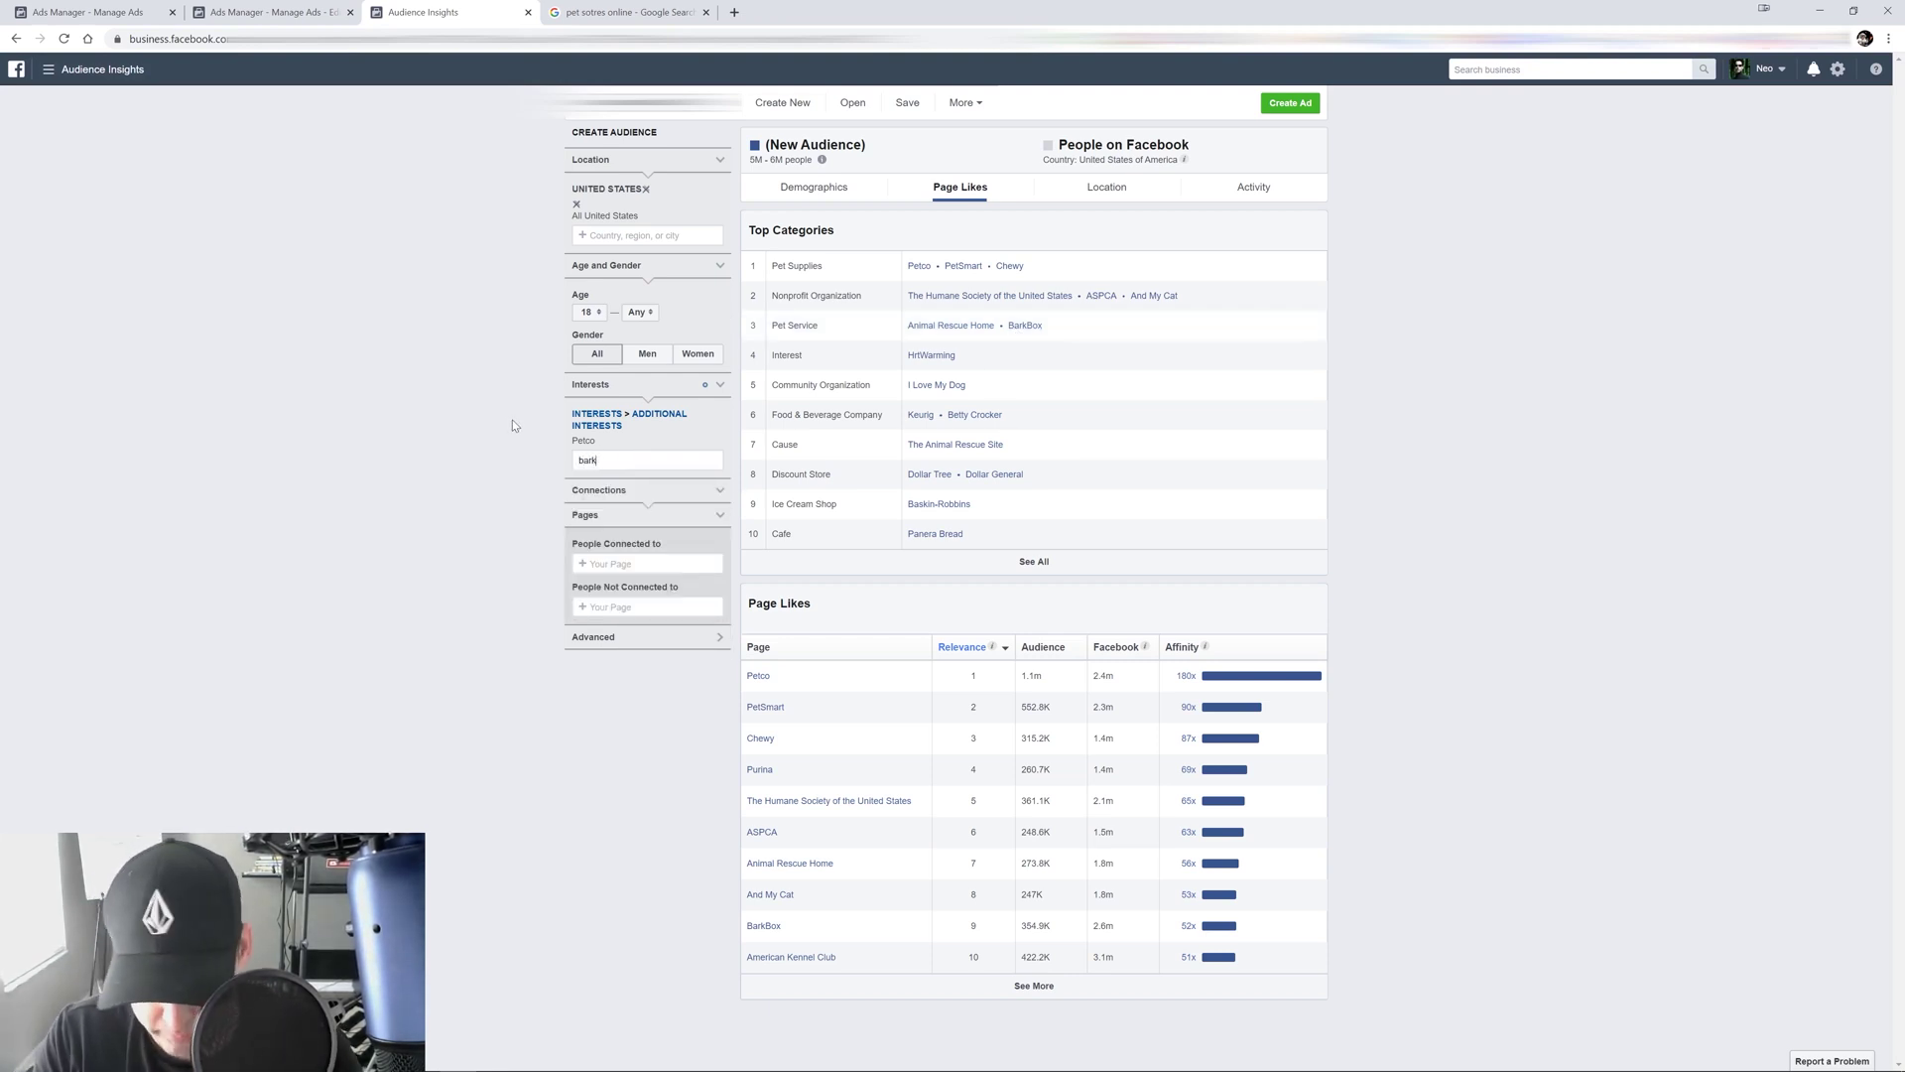
{"action": "type", "text": "bo"}
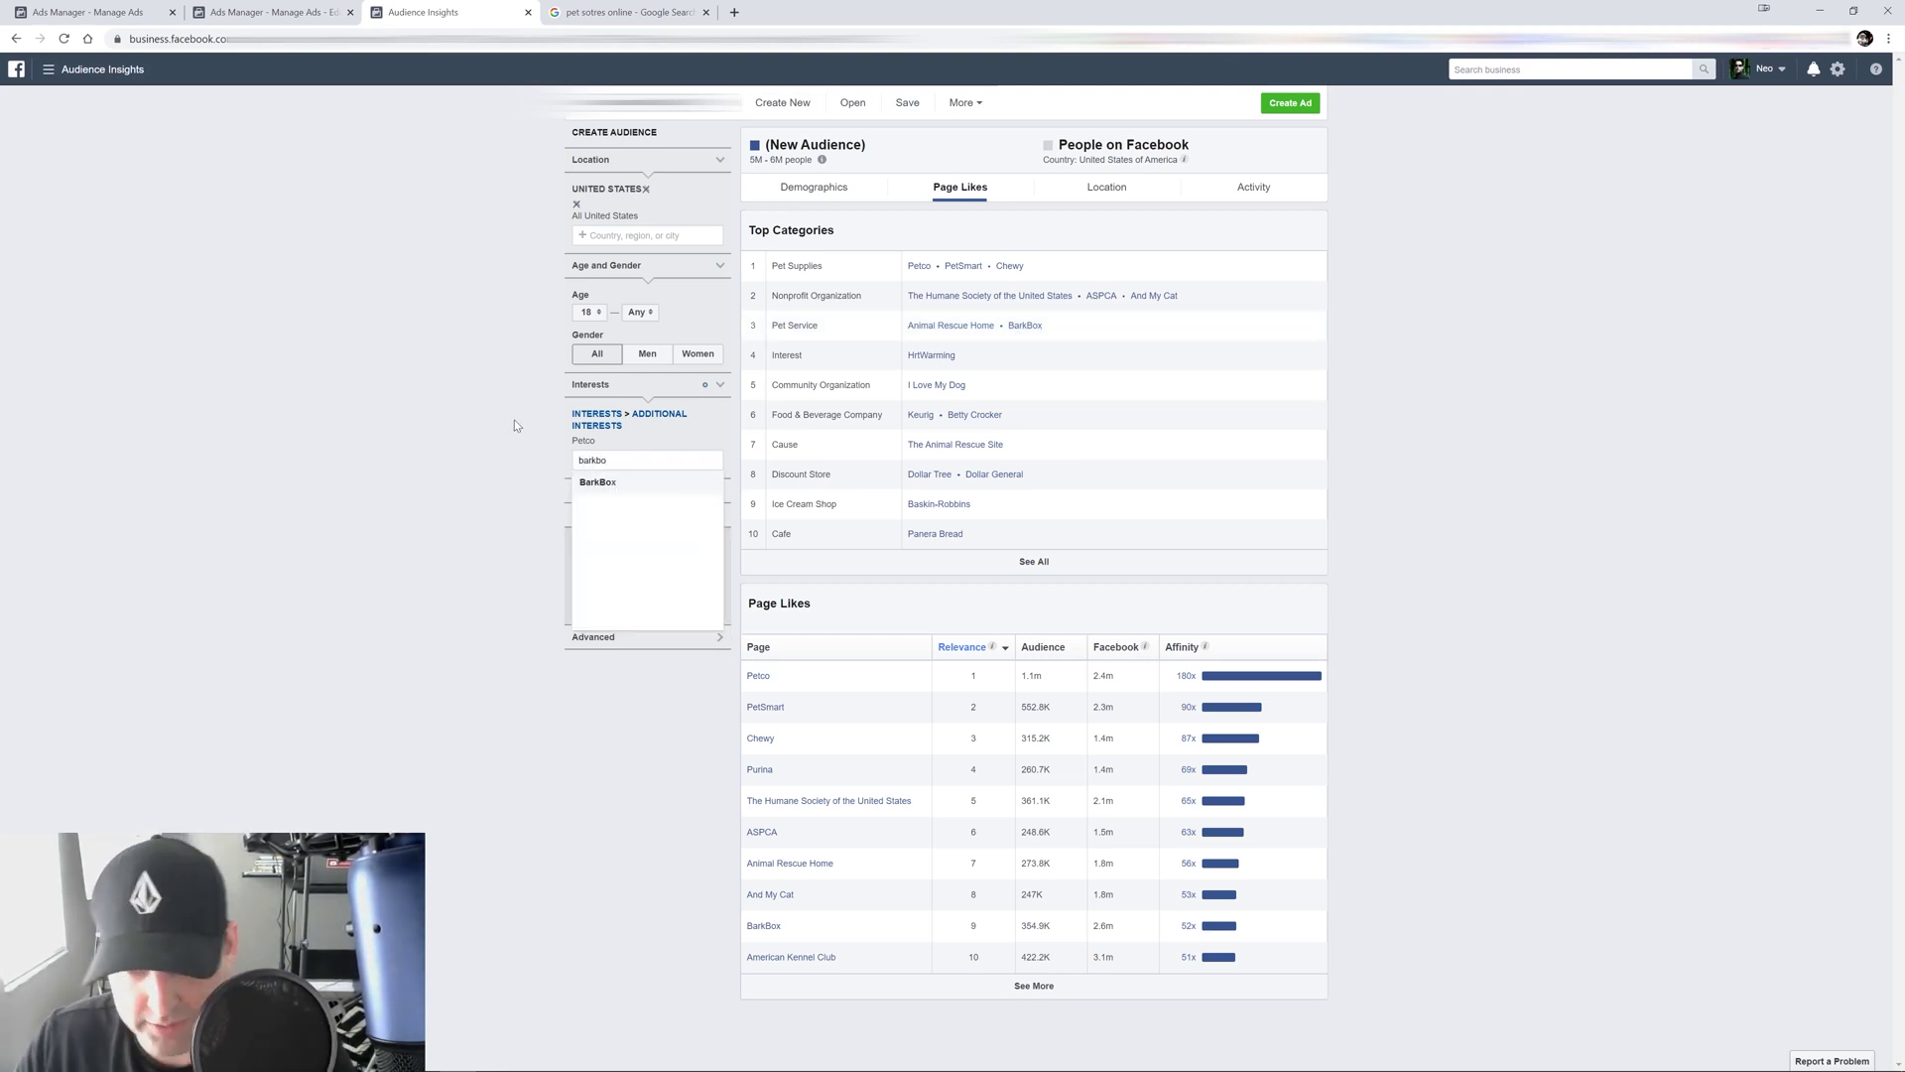
{"action": "left_click", "coordinate": [635, 486]}
{"action": "left_click", "coordinate": [516, 642]}
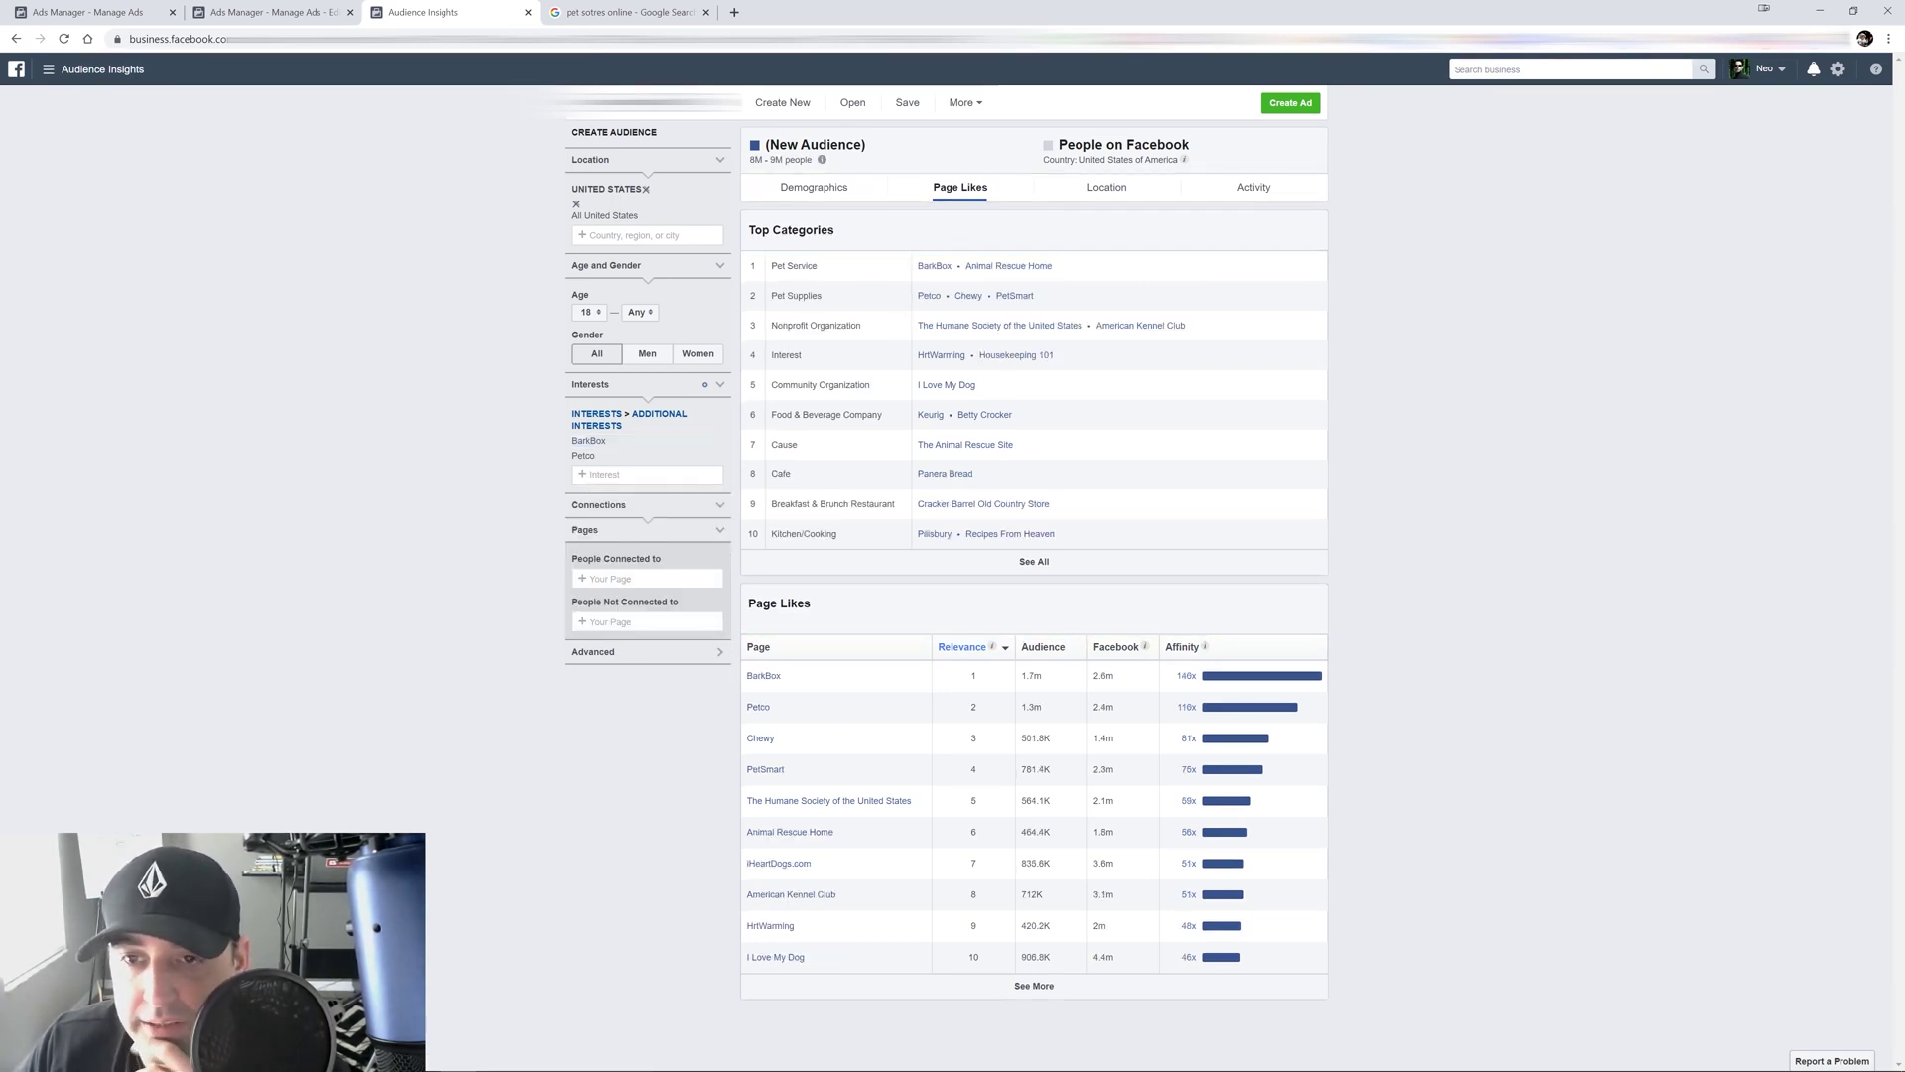
{"action": "left_click", "coordinate": [719, 454]}
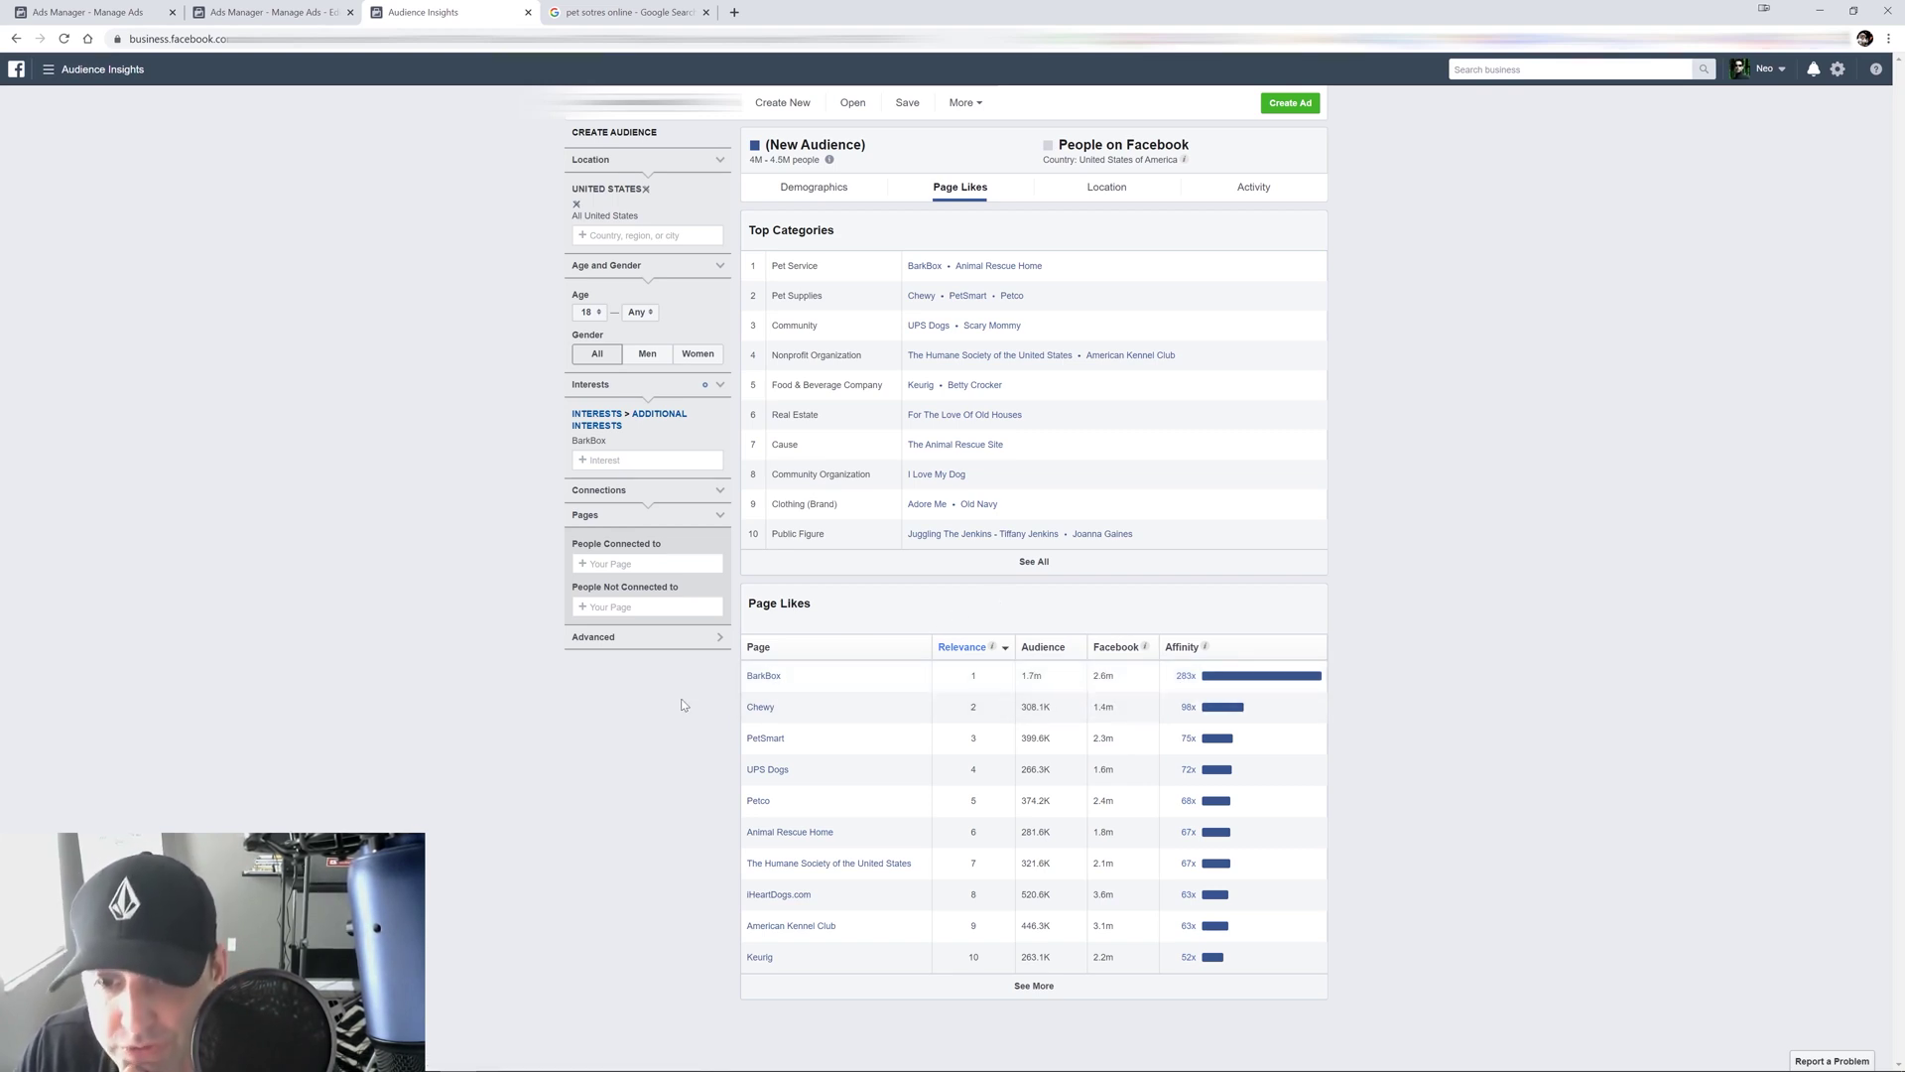
Open the BarkBox page in a new browser tab, view its Page Transparency details, and open its Ad Library in another tab.
{"action": "right_click", "coordinate": [764, 681]}
{"action": "left_click", "coordinate": [804, 693]}
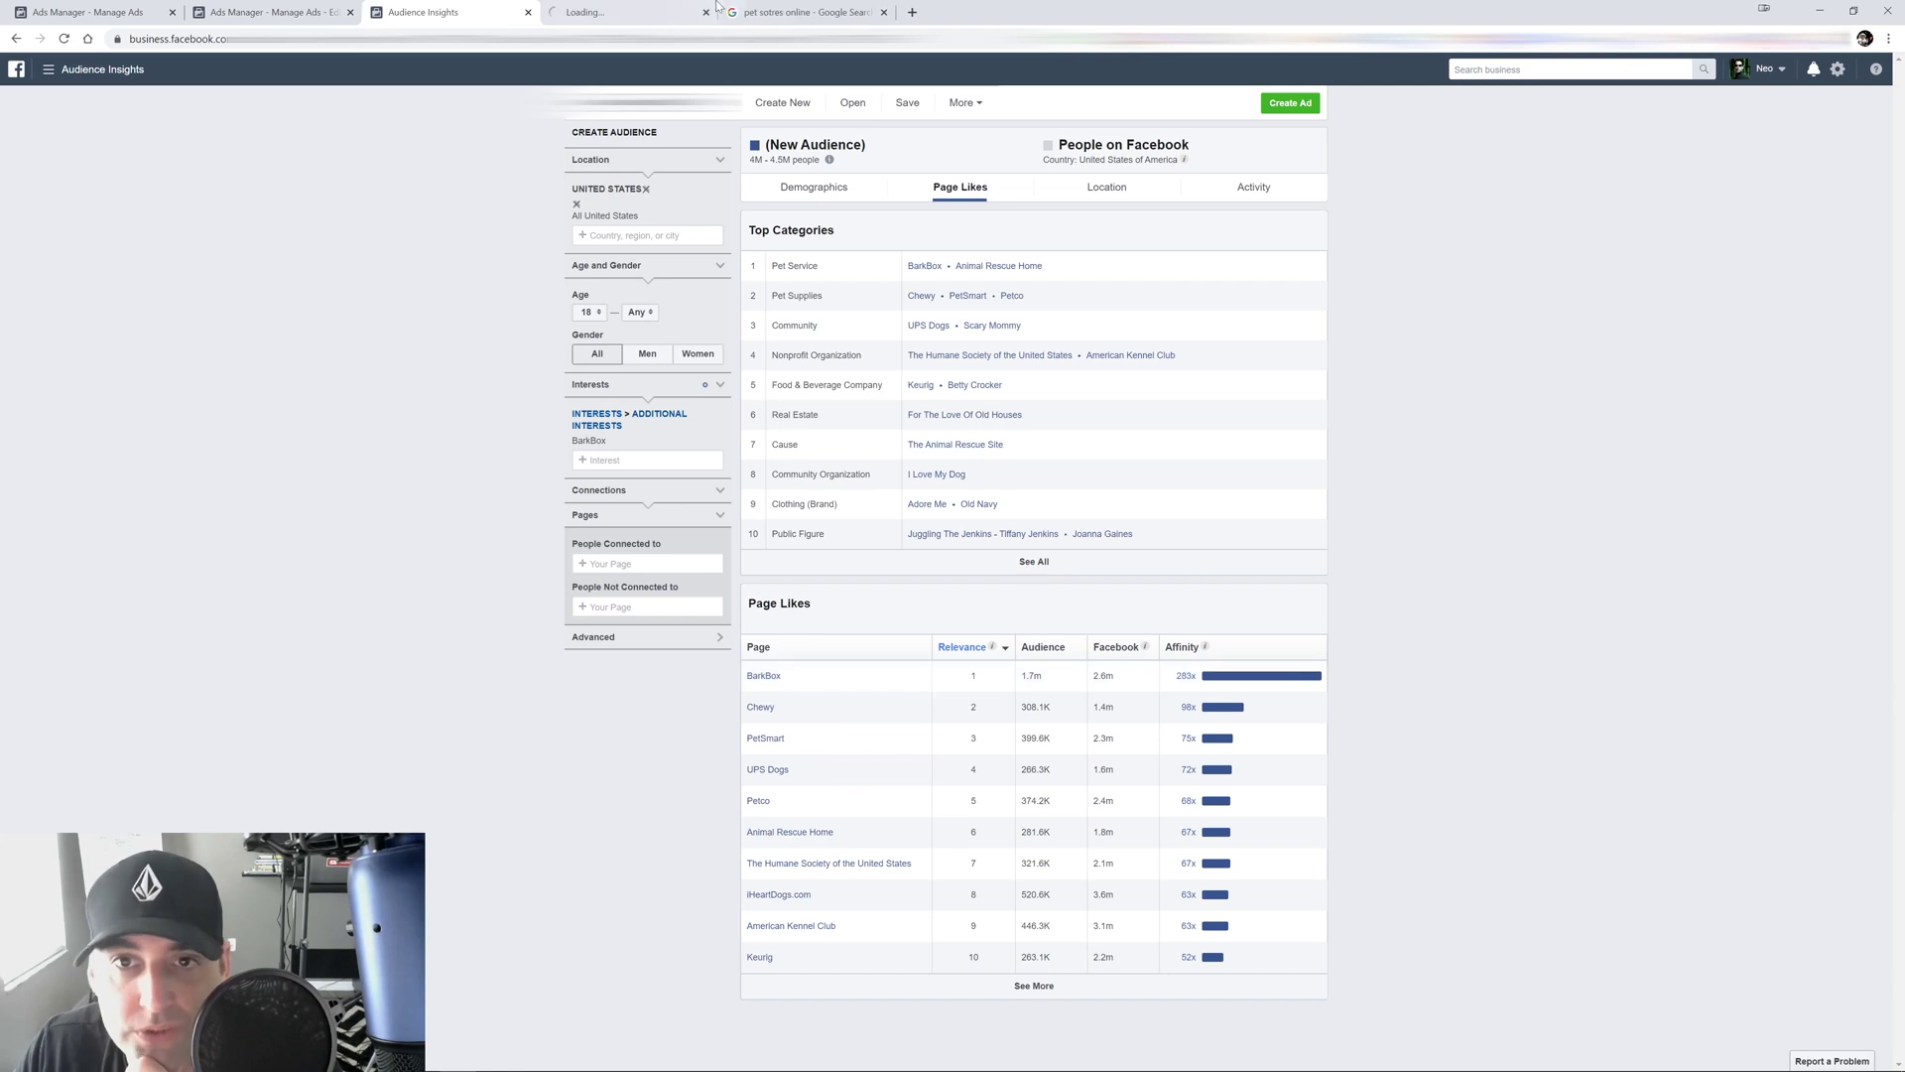
{"action": "left_click", "coordinate": [662, 12]}
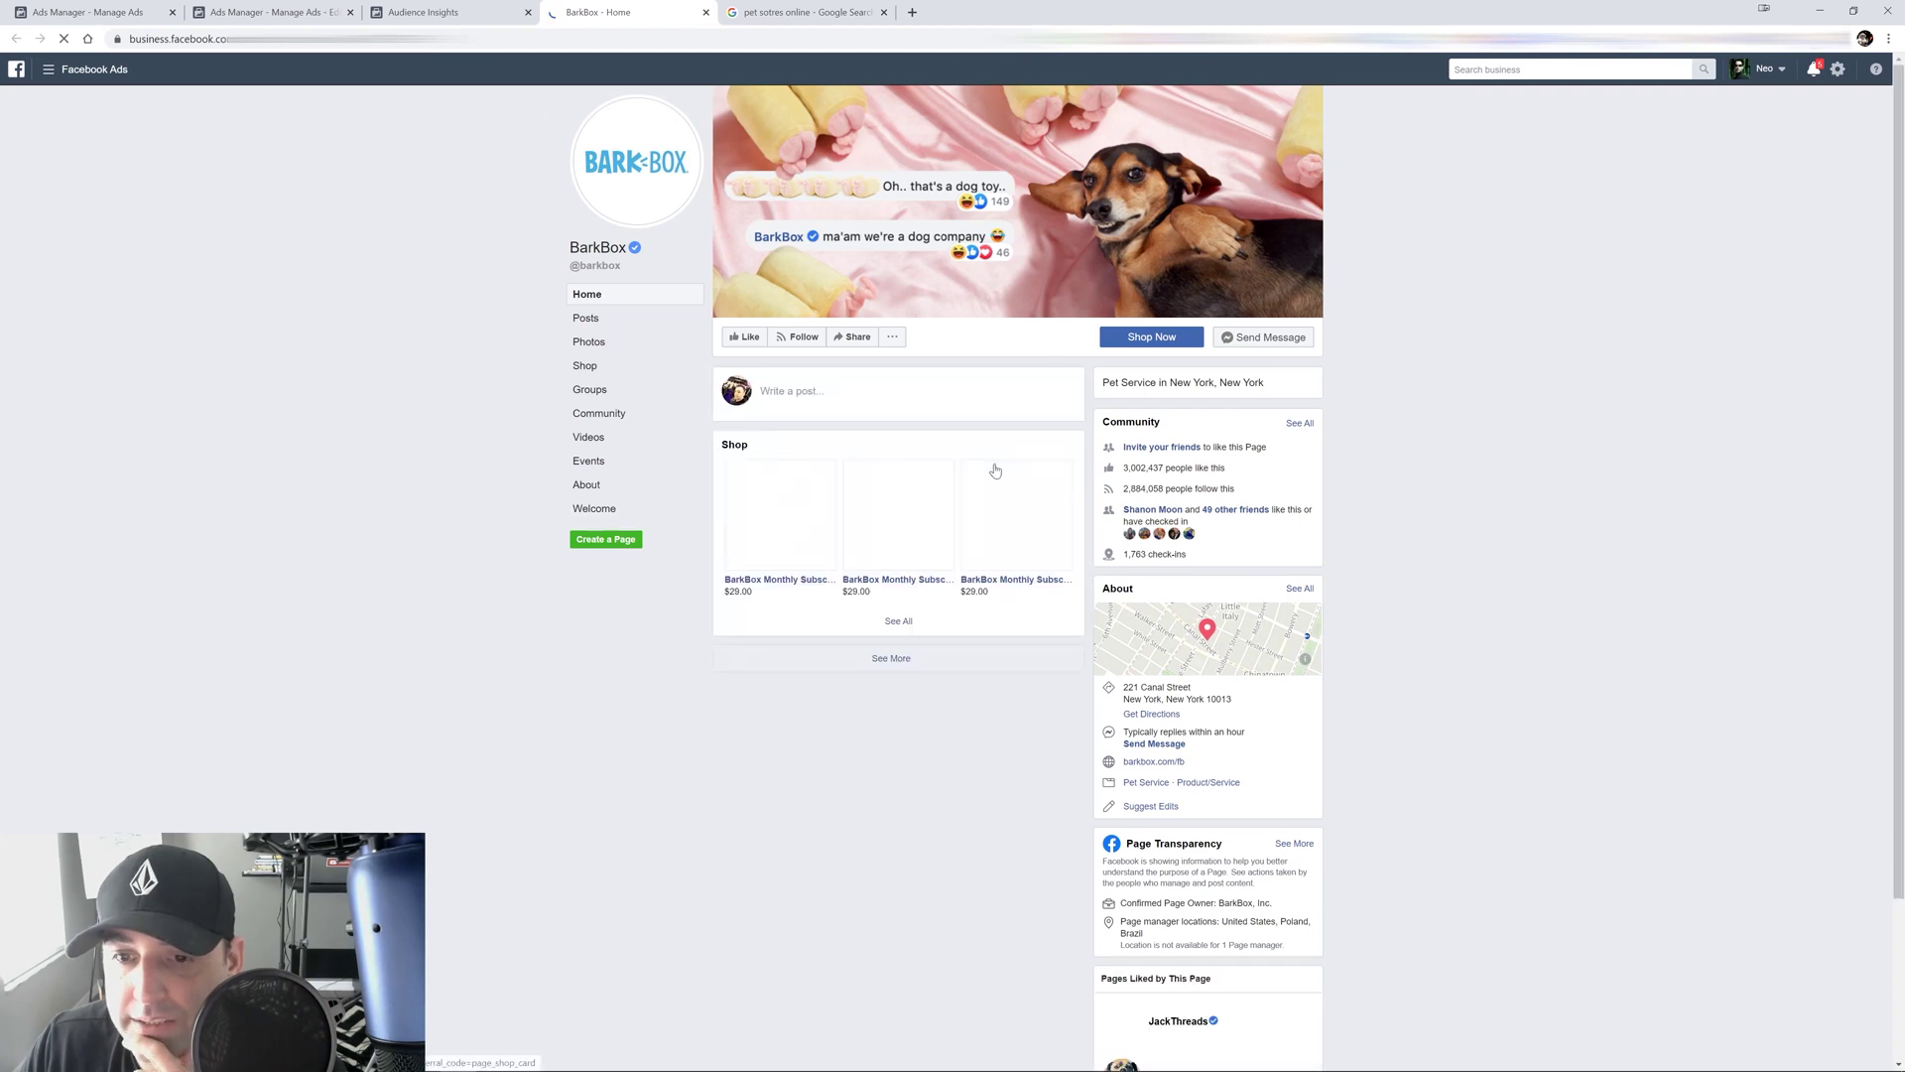
{"action": "scroll", "coordinate": [997, 470], "scroll_direction": "down", "scroll_amount": 2}
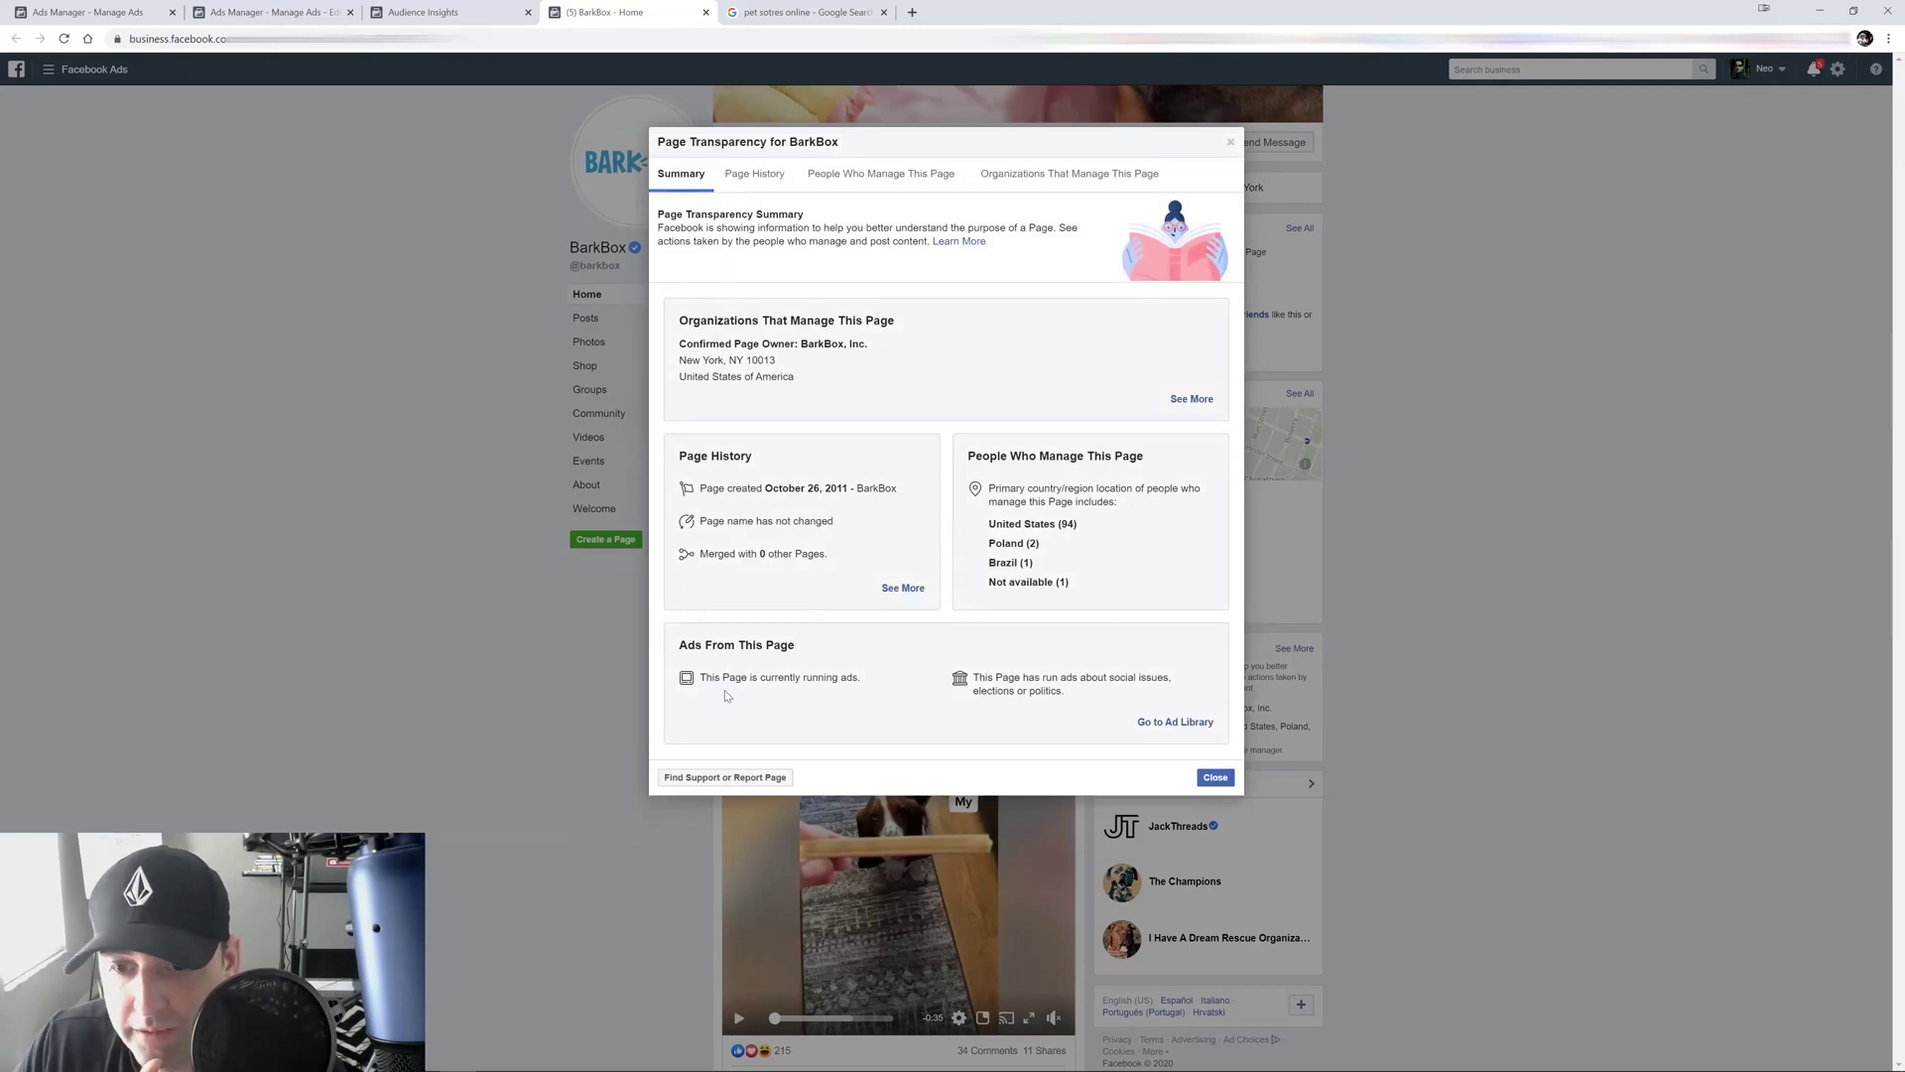
{"action": "right_click", "coordinate": [1169, 721]}
{"action": "left_click", "coordinate": [1191, 734]}
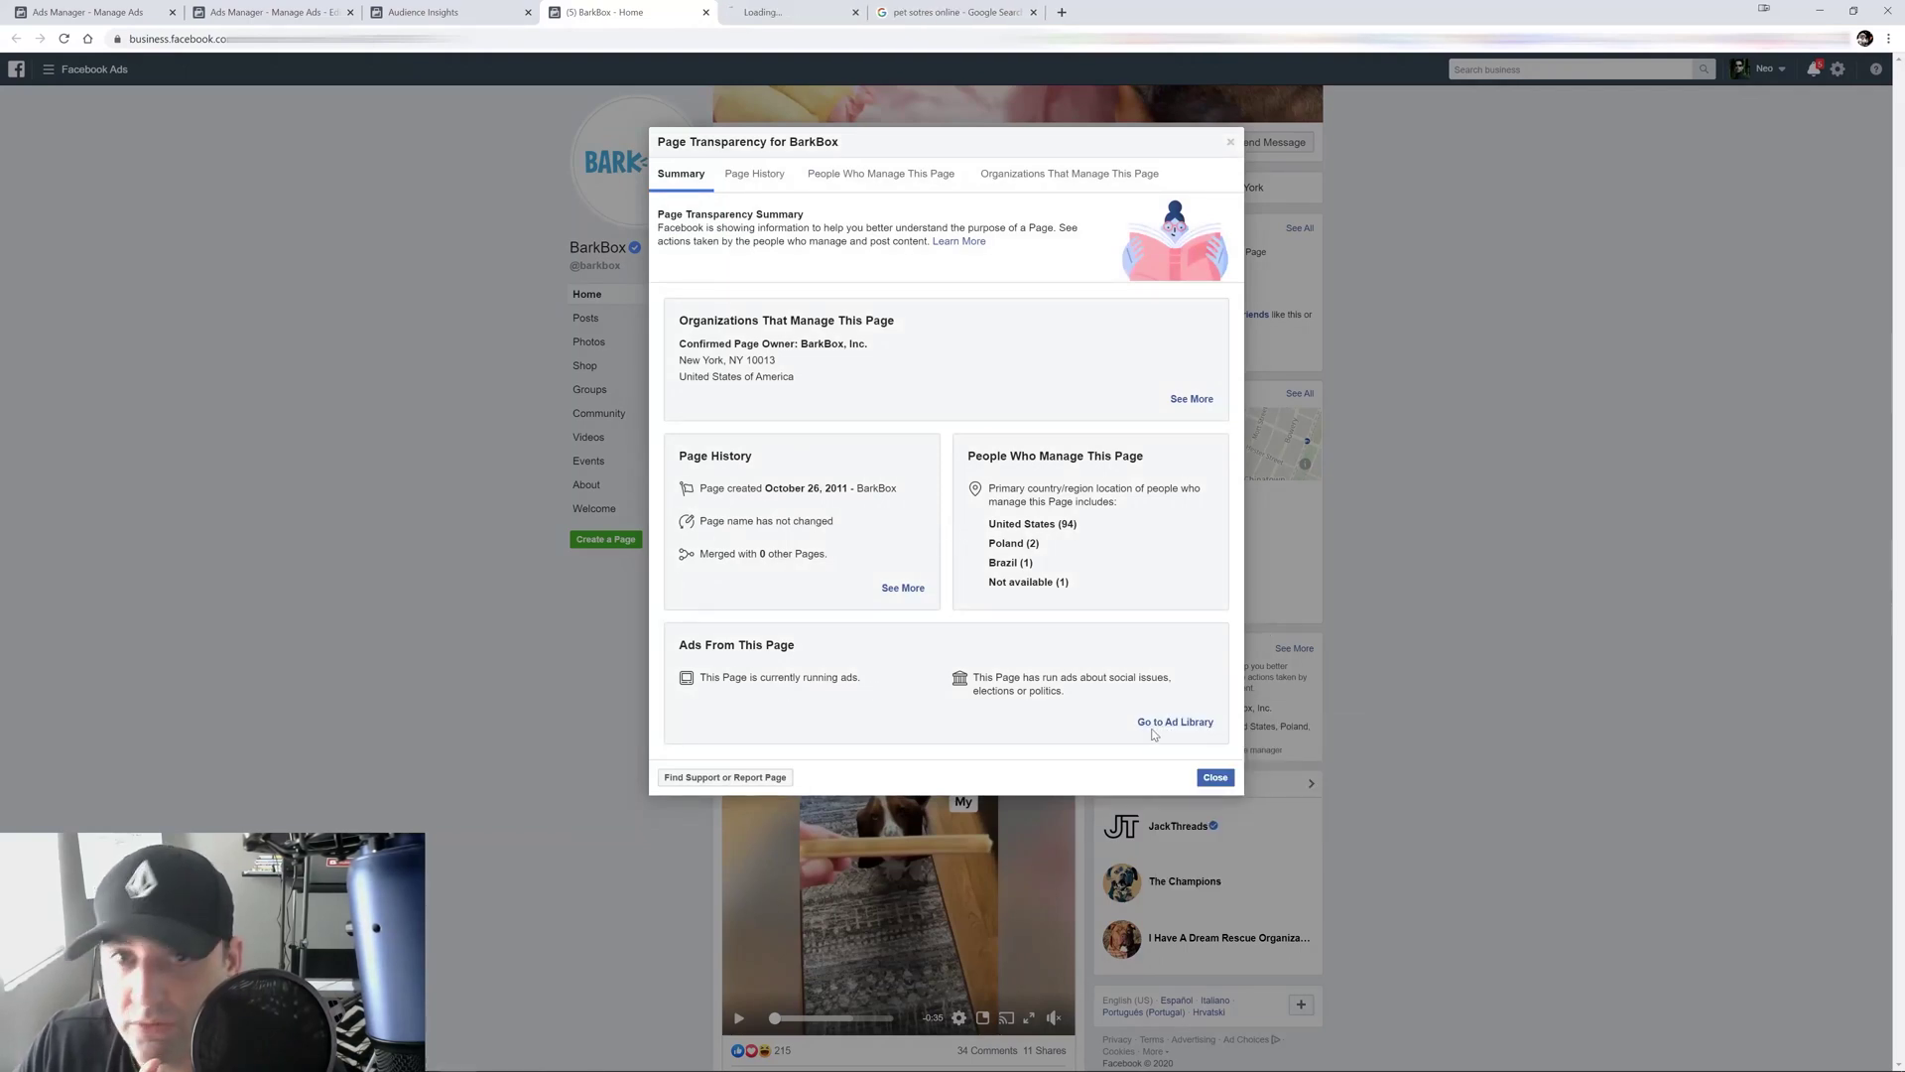
Examine BarkBox's ads in the Ad Library, comparing their creatives, copy and start dates.
{"action": "left_click", "coordinate": [809, 9]}
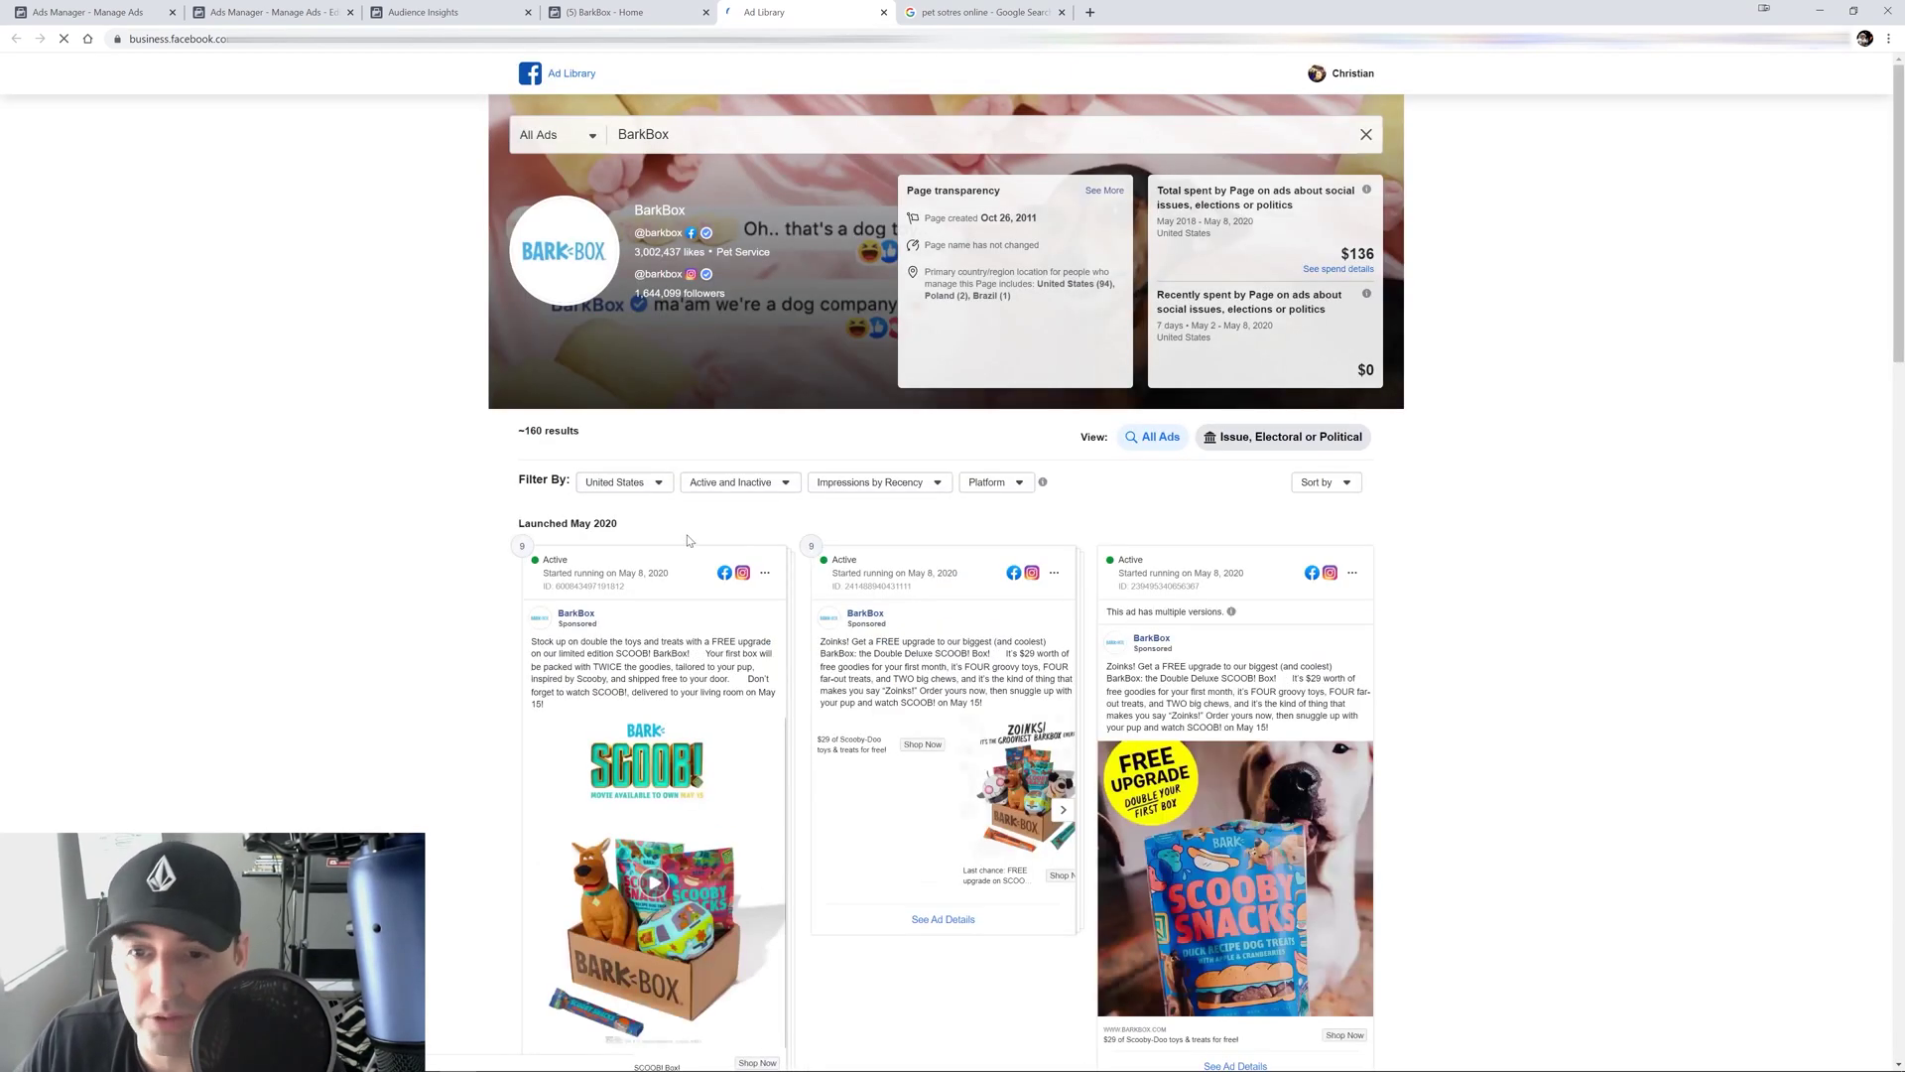
{"action": "scroll", "coordinate": [877, 504], "scroll_direction": "down", "scroll_amount": 2}
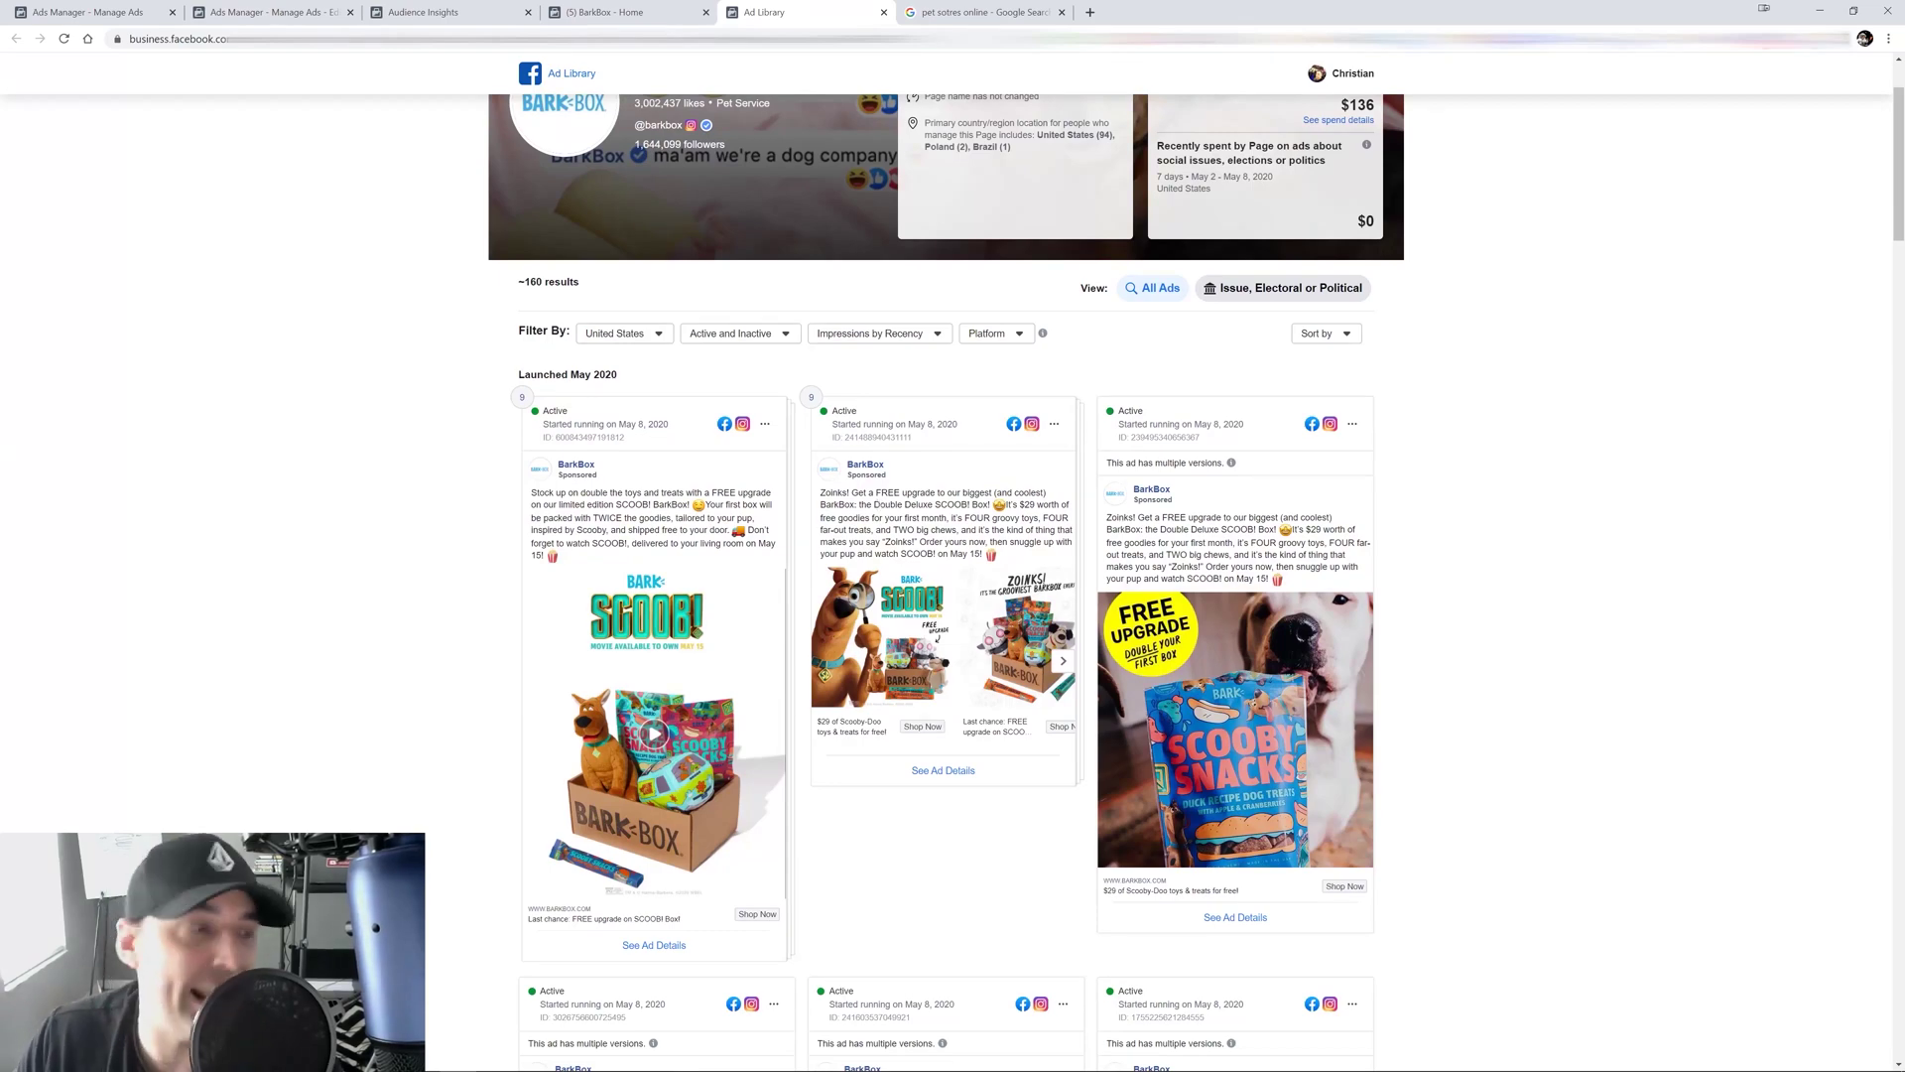
{"action": "scroll", "coordinate": [965, 476], "scroll_direction": "down", "scroll_amount": 10}
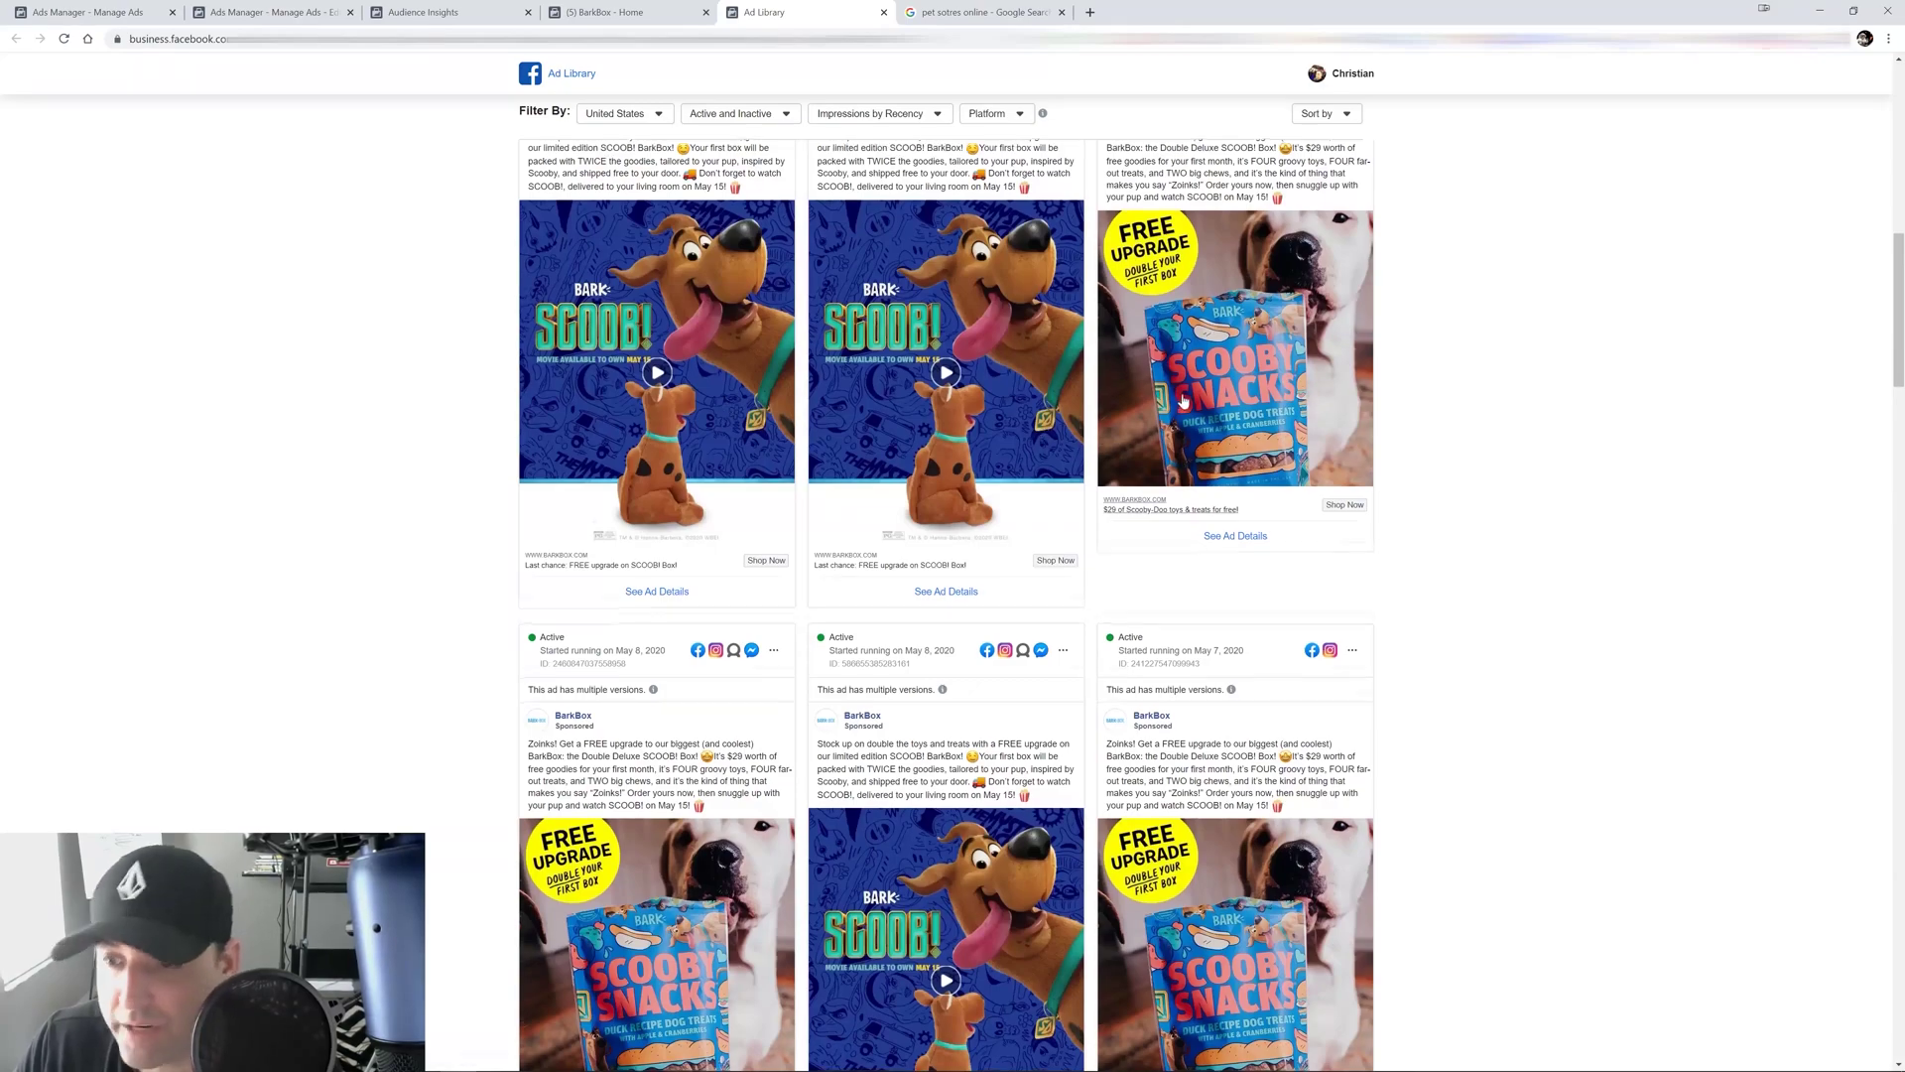
{"action": "scroll", "coordinate": [1091, 397], "scroll_direction": "down", "scroll_amount": 5}
{"action": "scroll", "coordinate": [1096, 380], "scroll_direction": "down", "scroll_amount": 5}
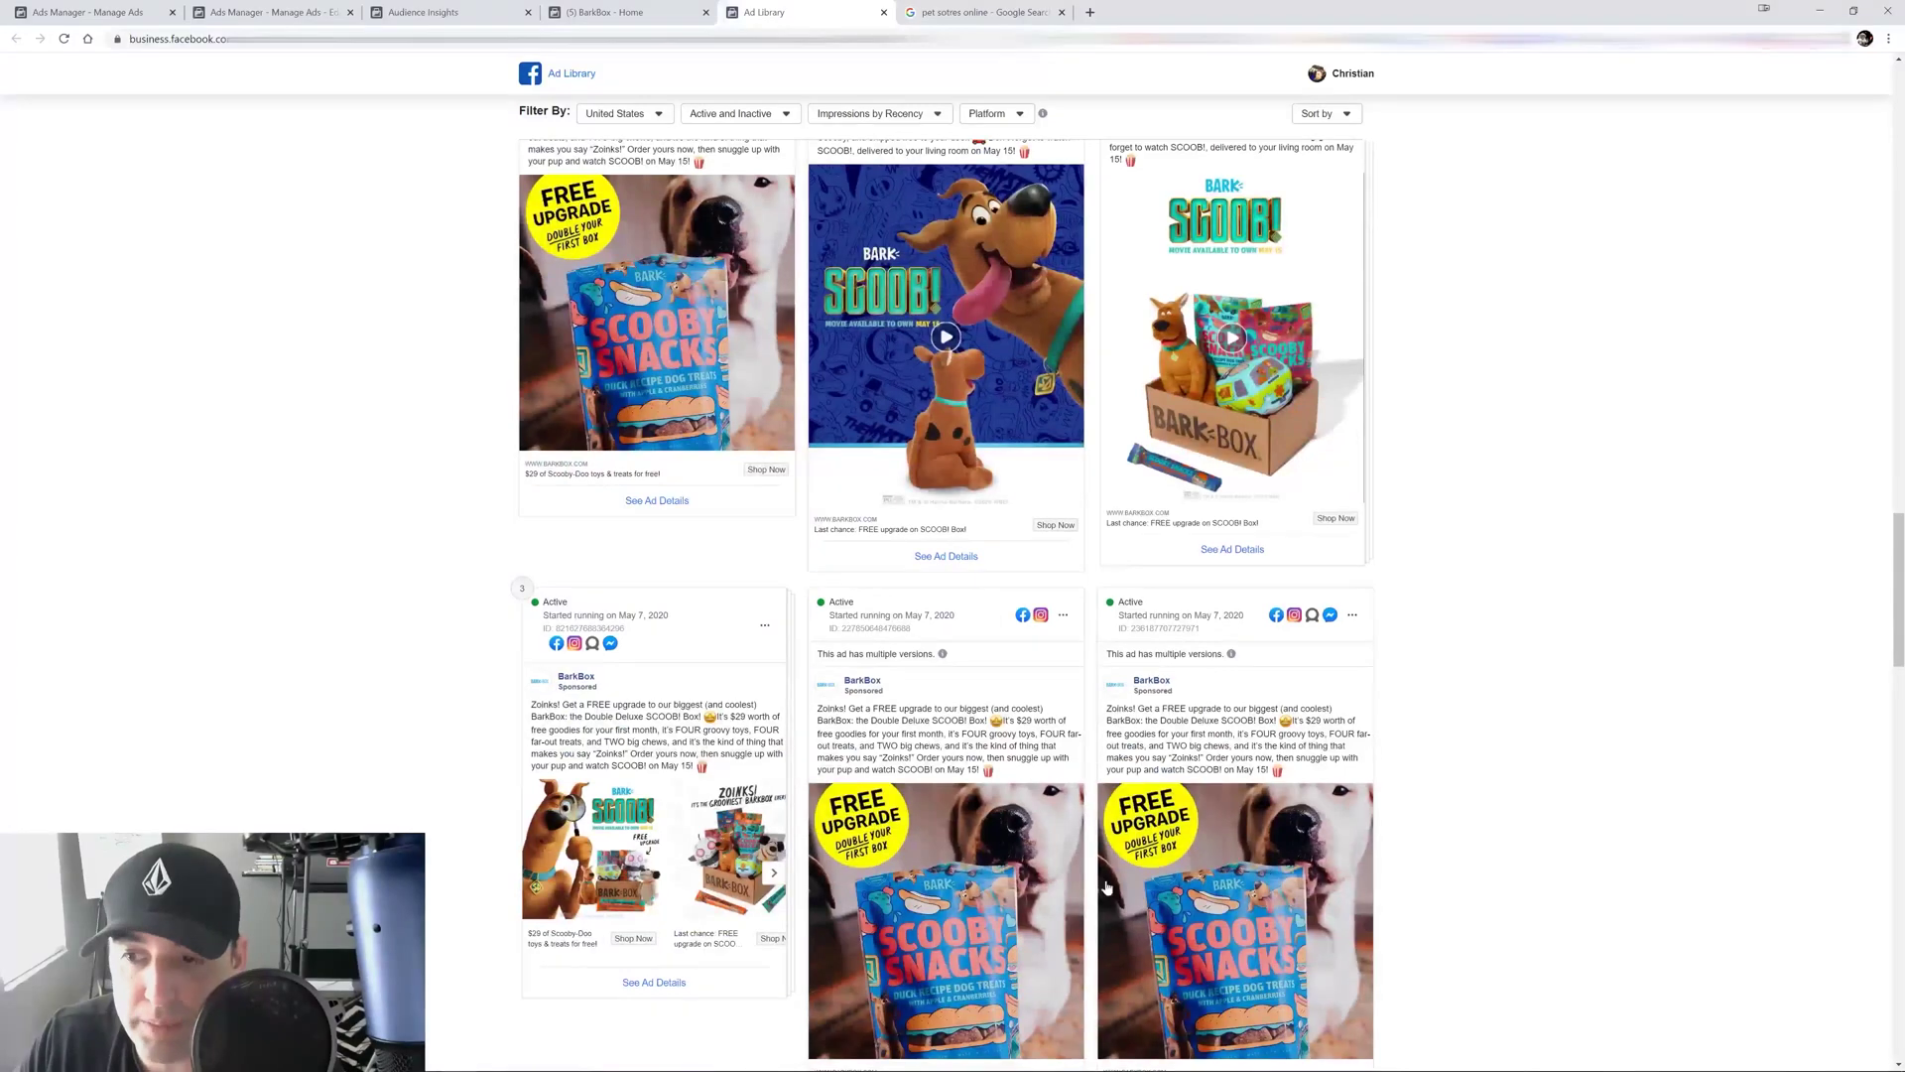
{"action": "scroll", "coordinate": [1042, 556], "scroll_direction": "down", "scroll_amount": 12}
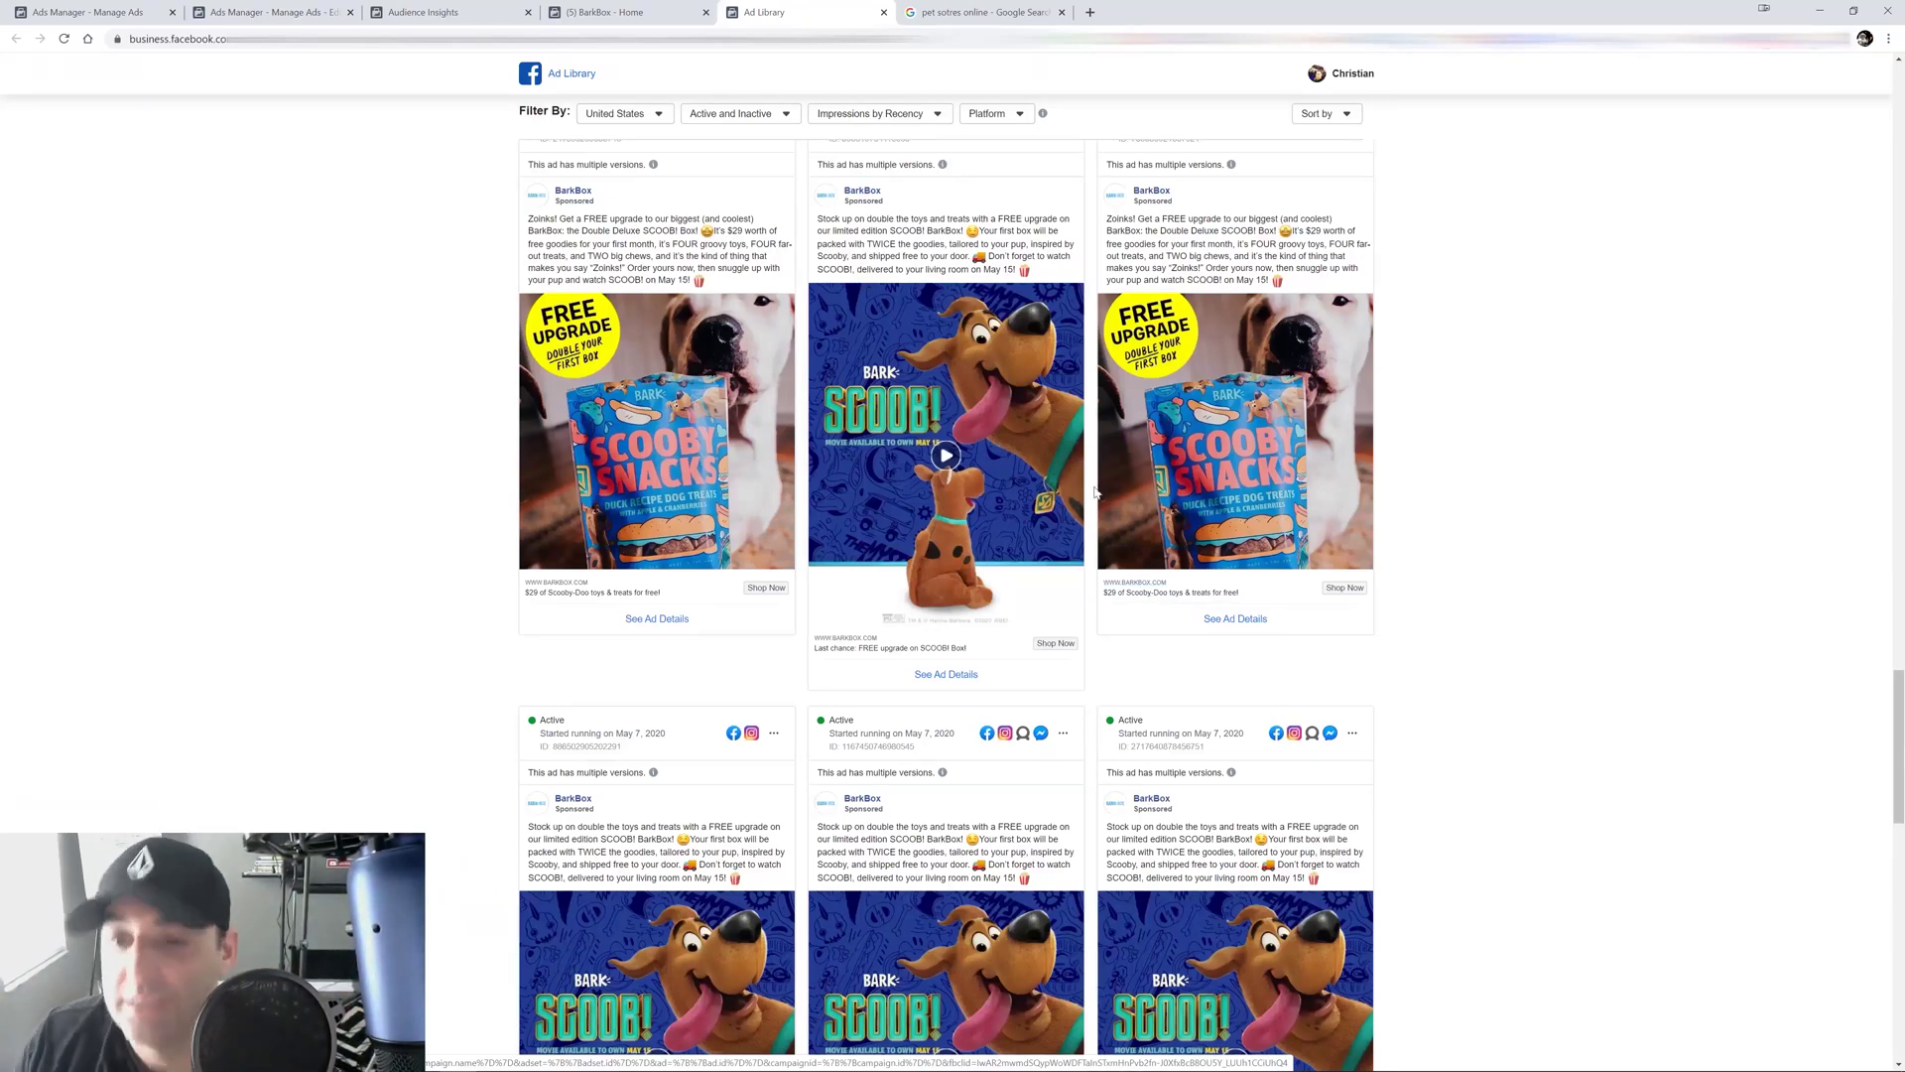
{"action": "scroll", "coordinate": [1156, 608], "scroll_direction": "down", "scroll_amount": 5}
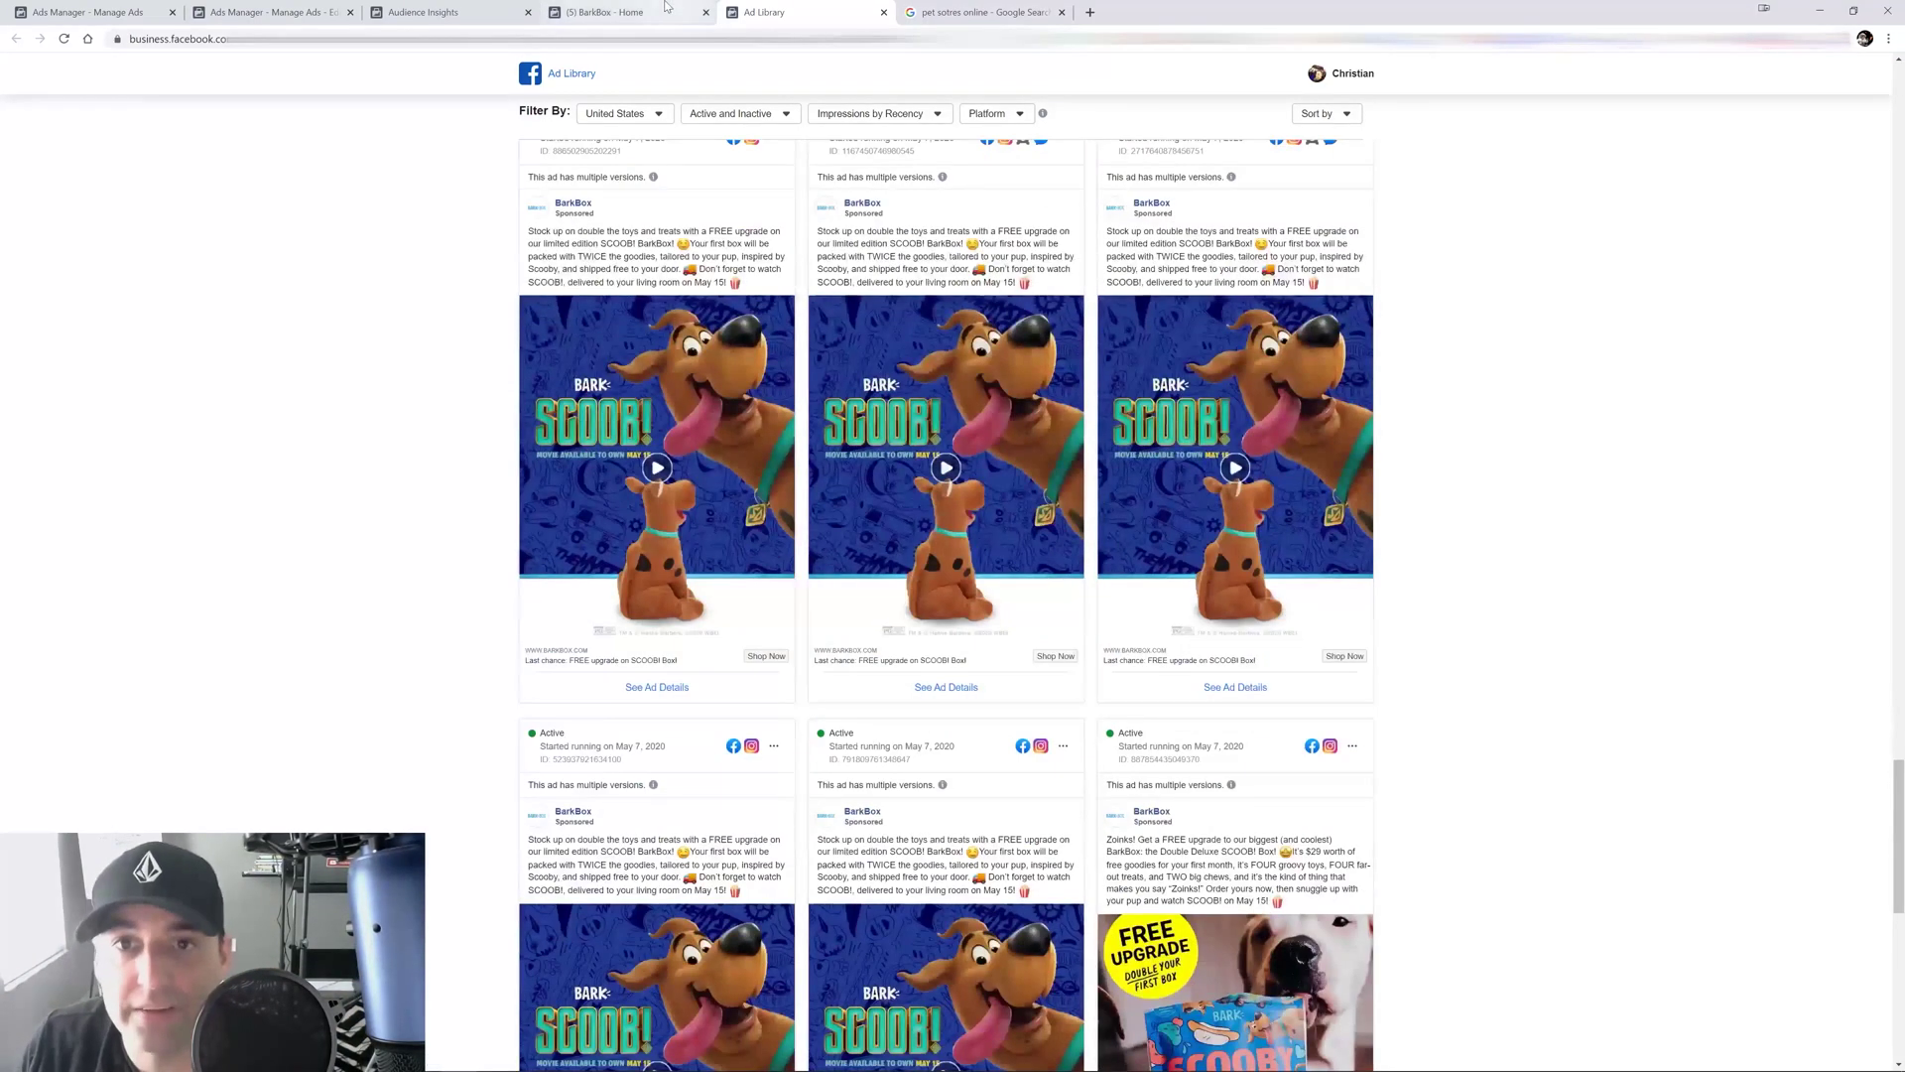
Close the Page Transparency details on the BarkBox page and return to Audience Insights.
{"action": "left_click", "coordinate": [667, 7]}
{"action": "left_click", "coordinate": [1479, 289]}
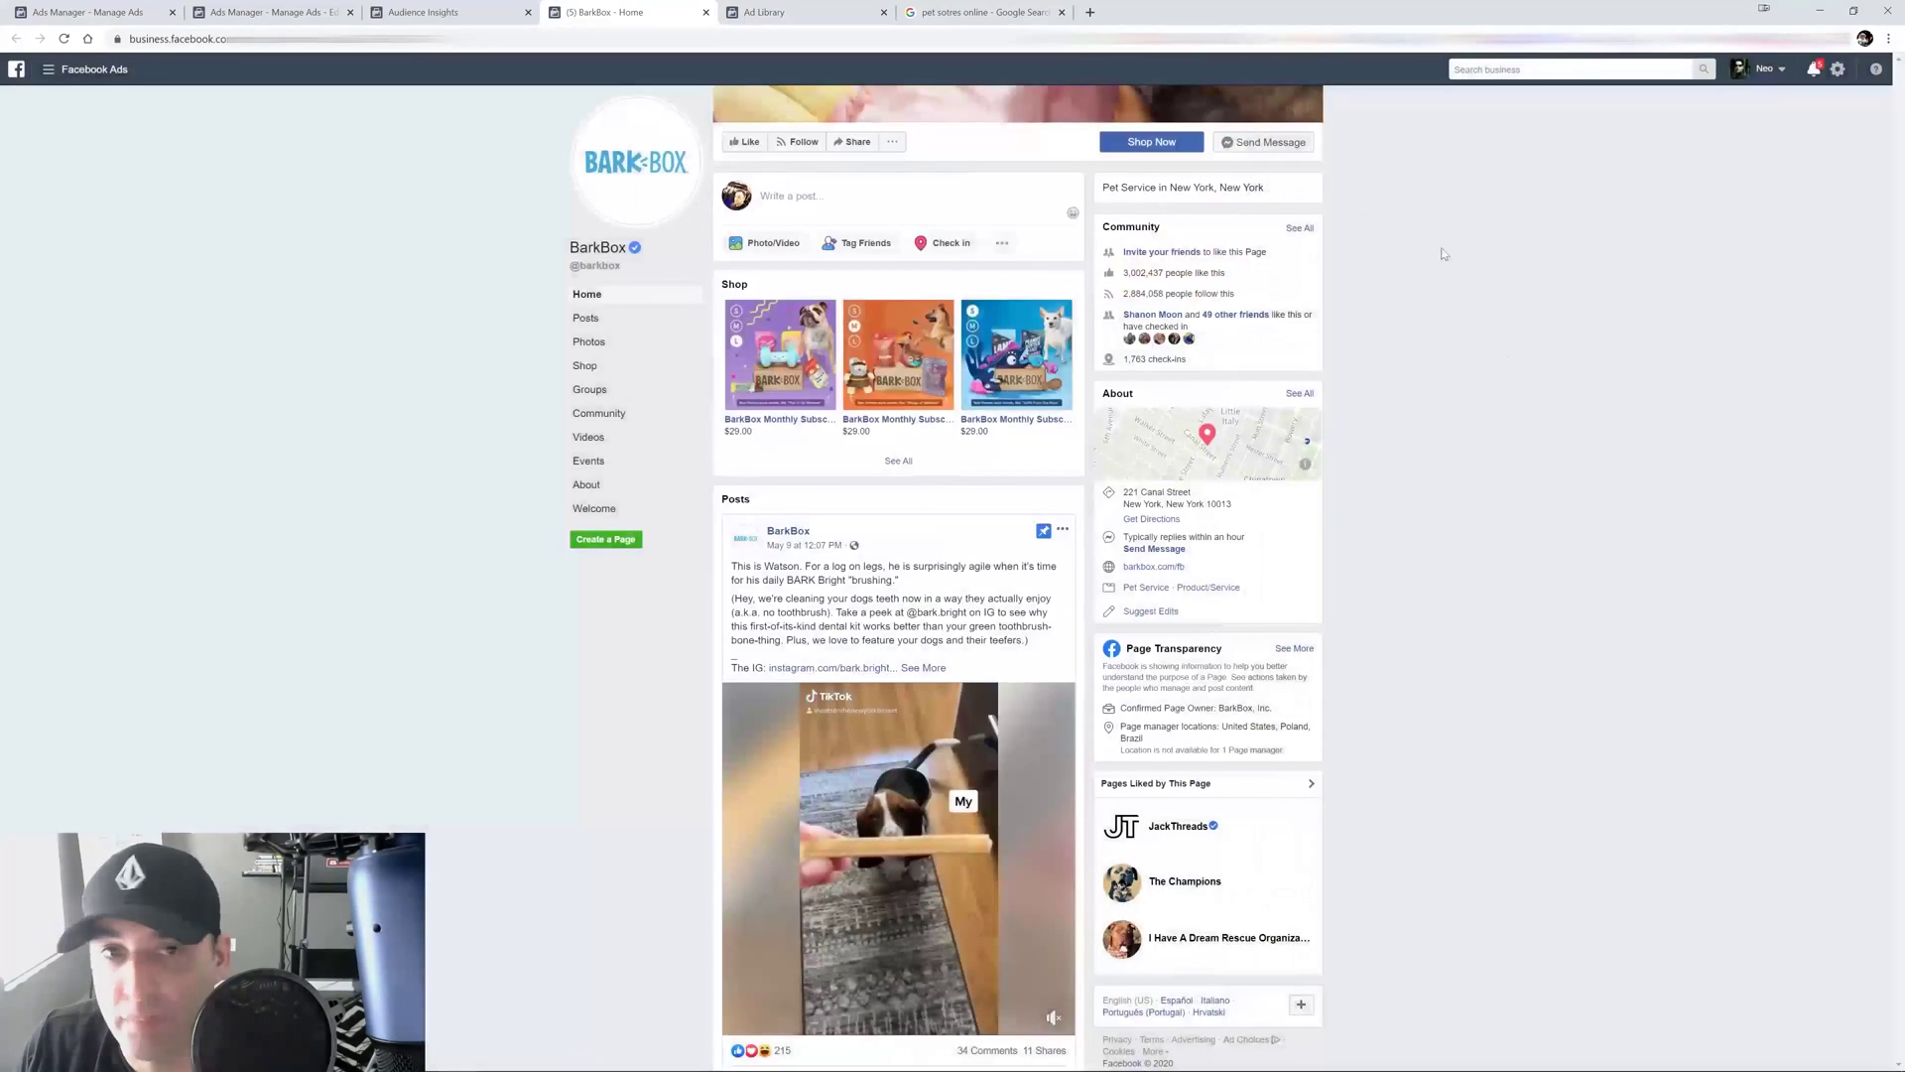
{"action": "left_click", "coordinate": [437, 12]}
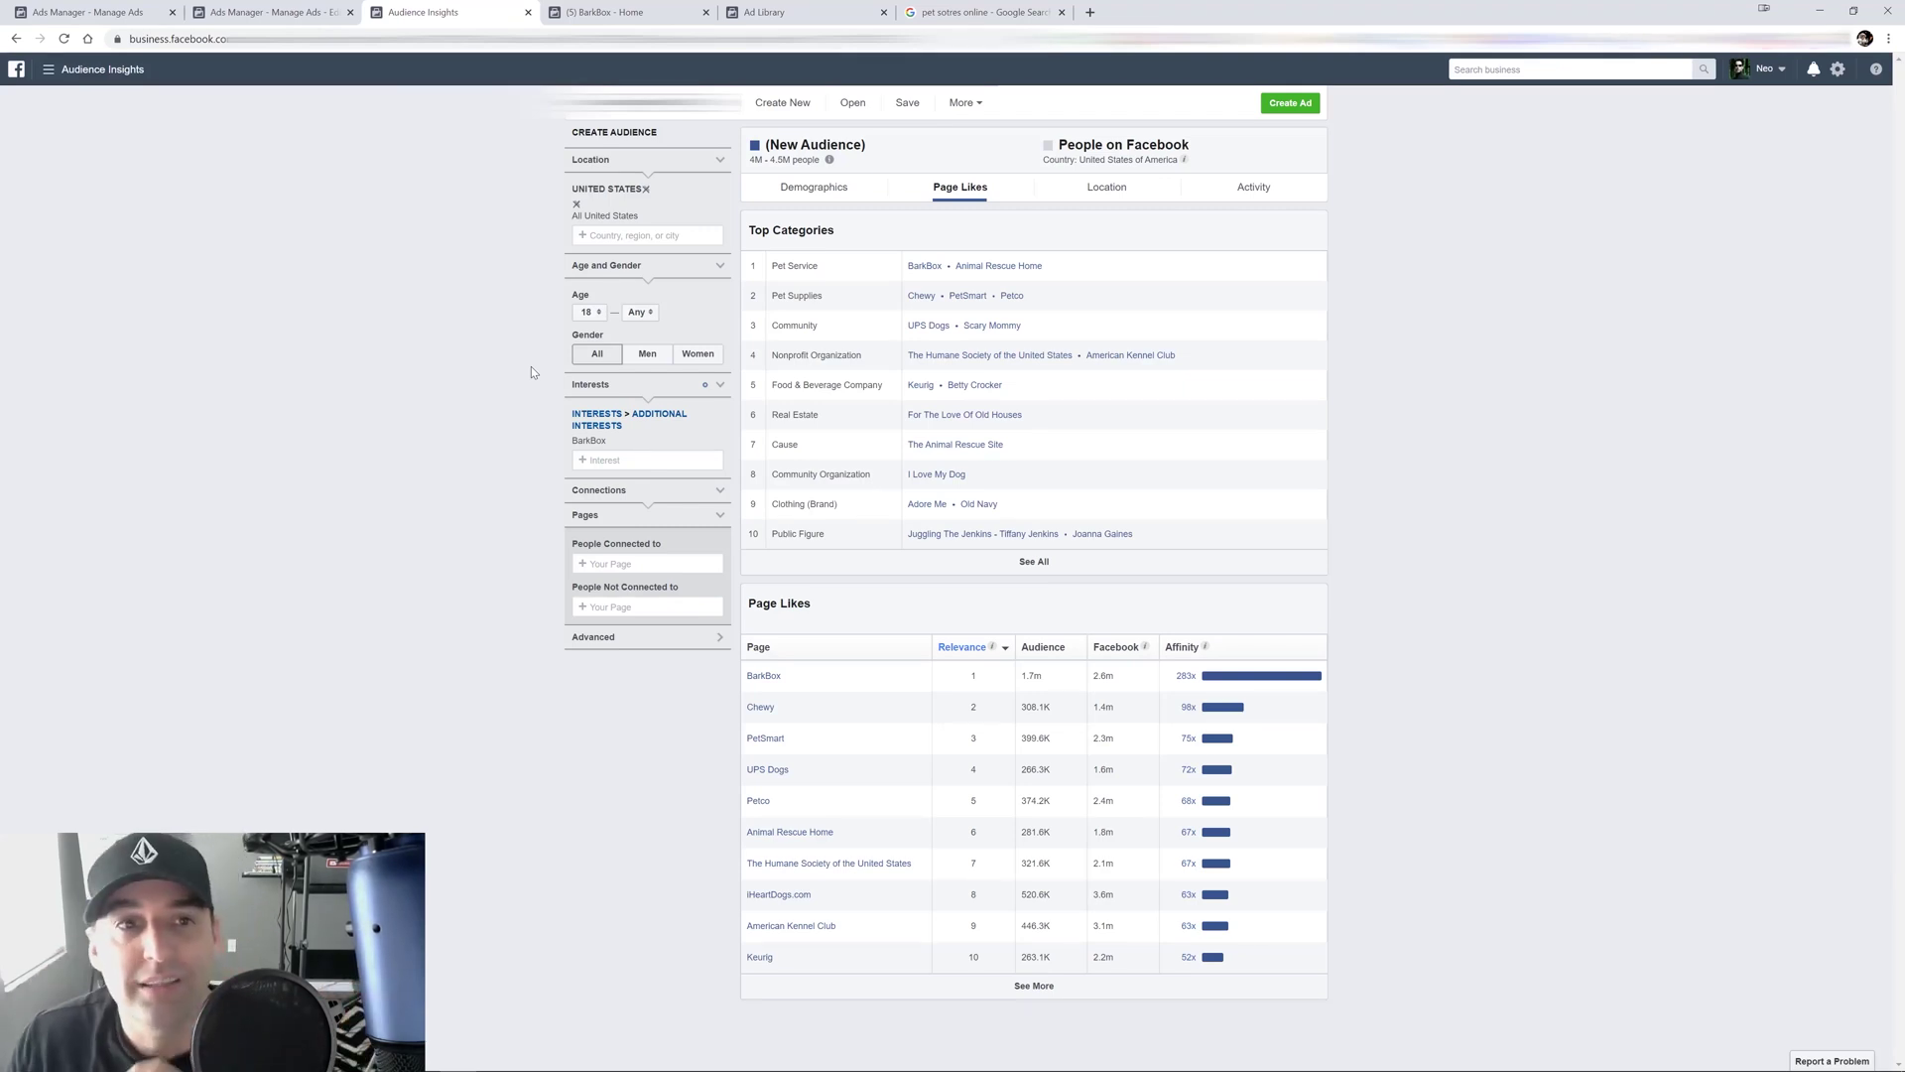
Switch to the Ads Manager campaigns list, examine the PPE campaign's ad set click, cost and purchase metrics, and return to the campaigns.
{"action": "left_click", "coordinate": [94, 12]}
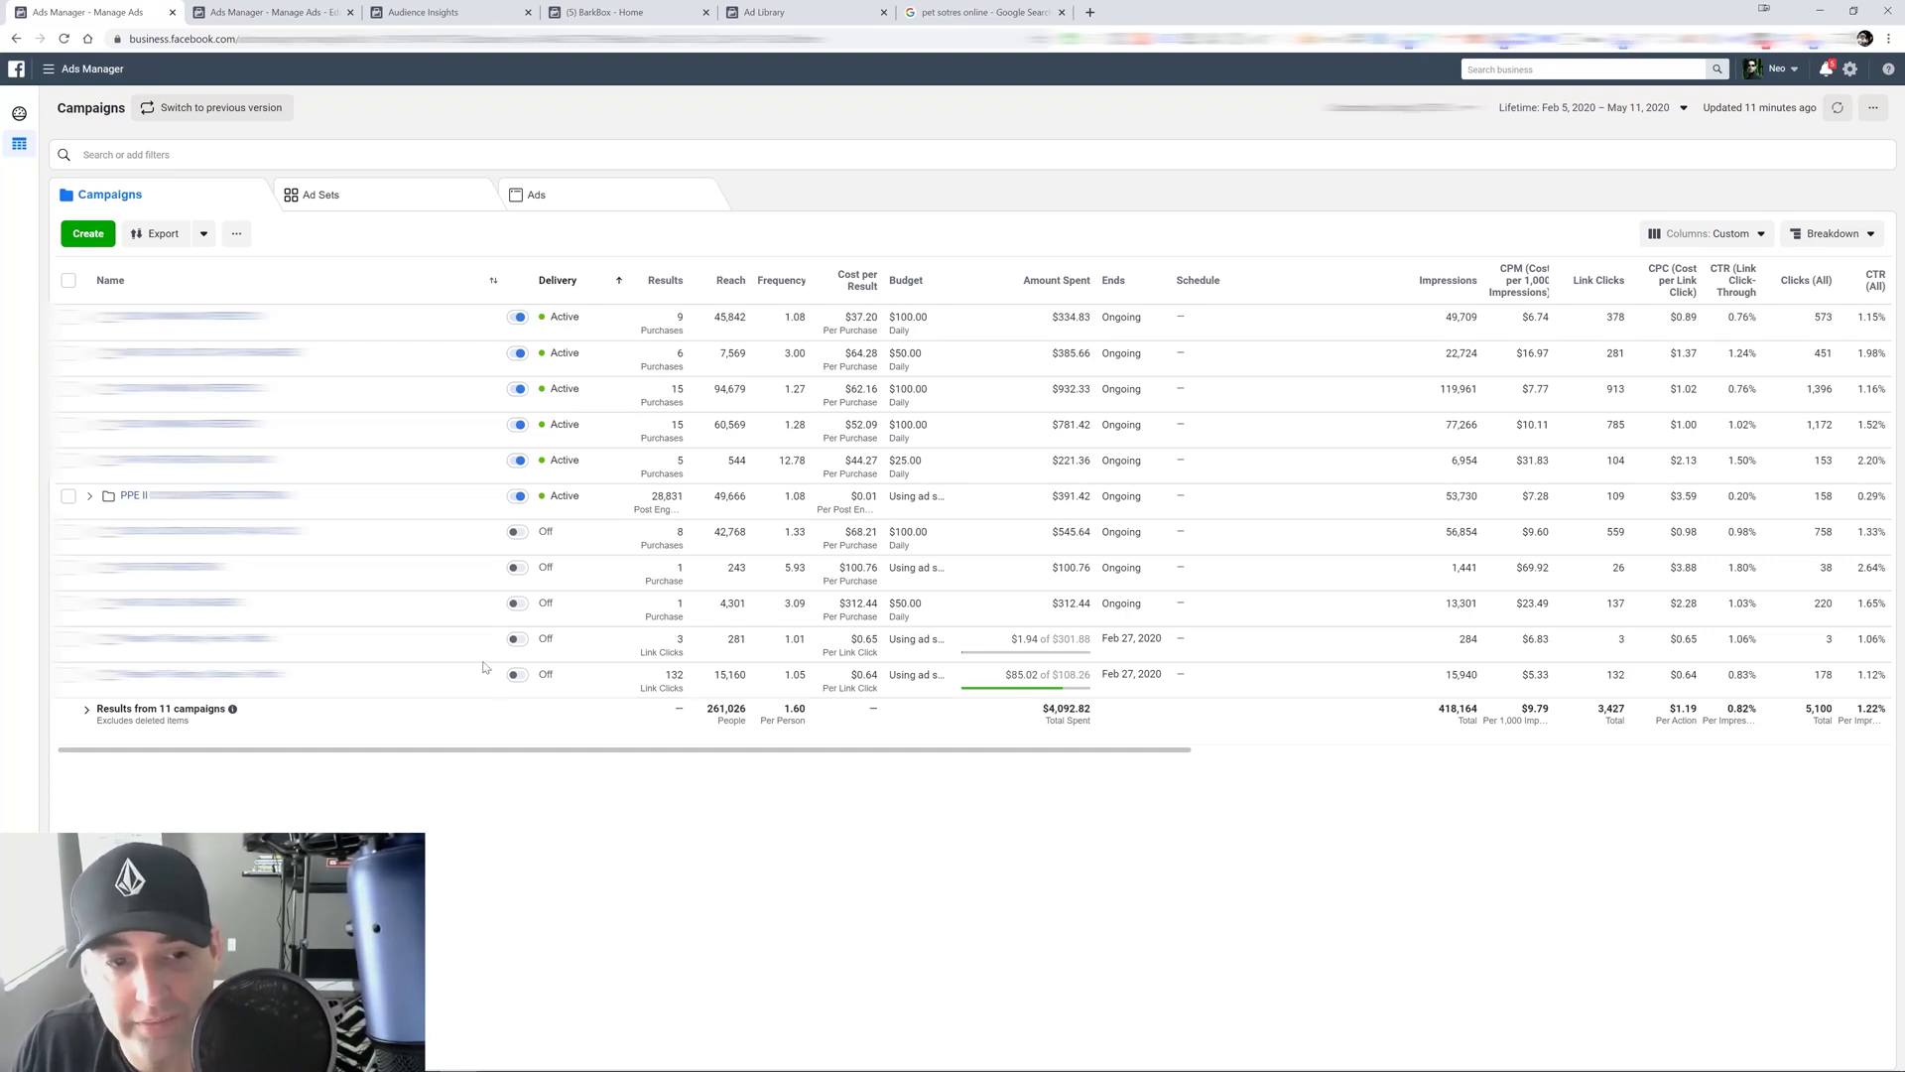
{"action": "left_click", "coordinate": [135, 496]}
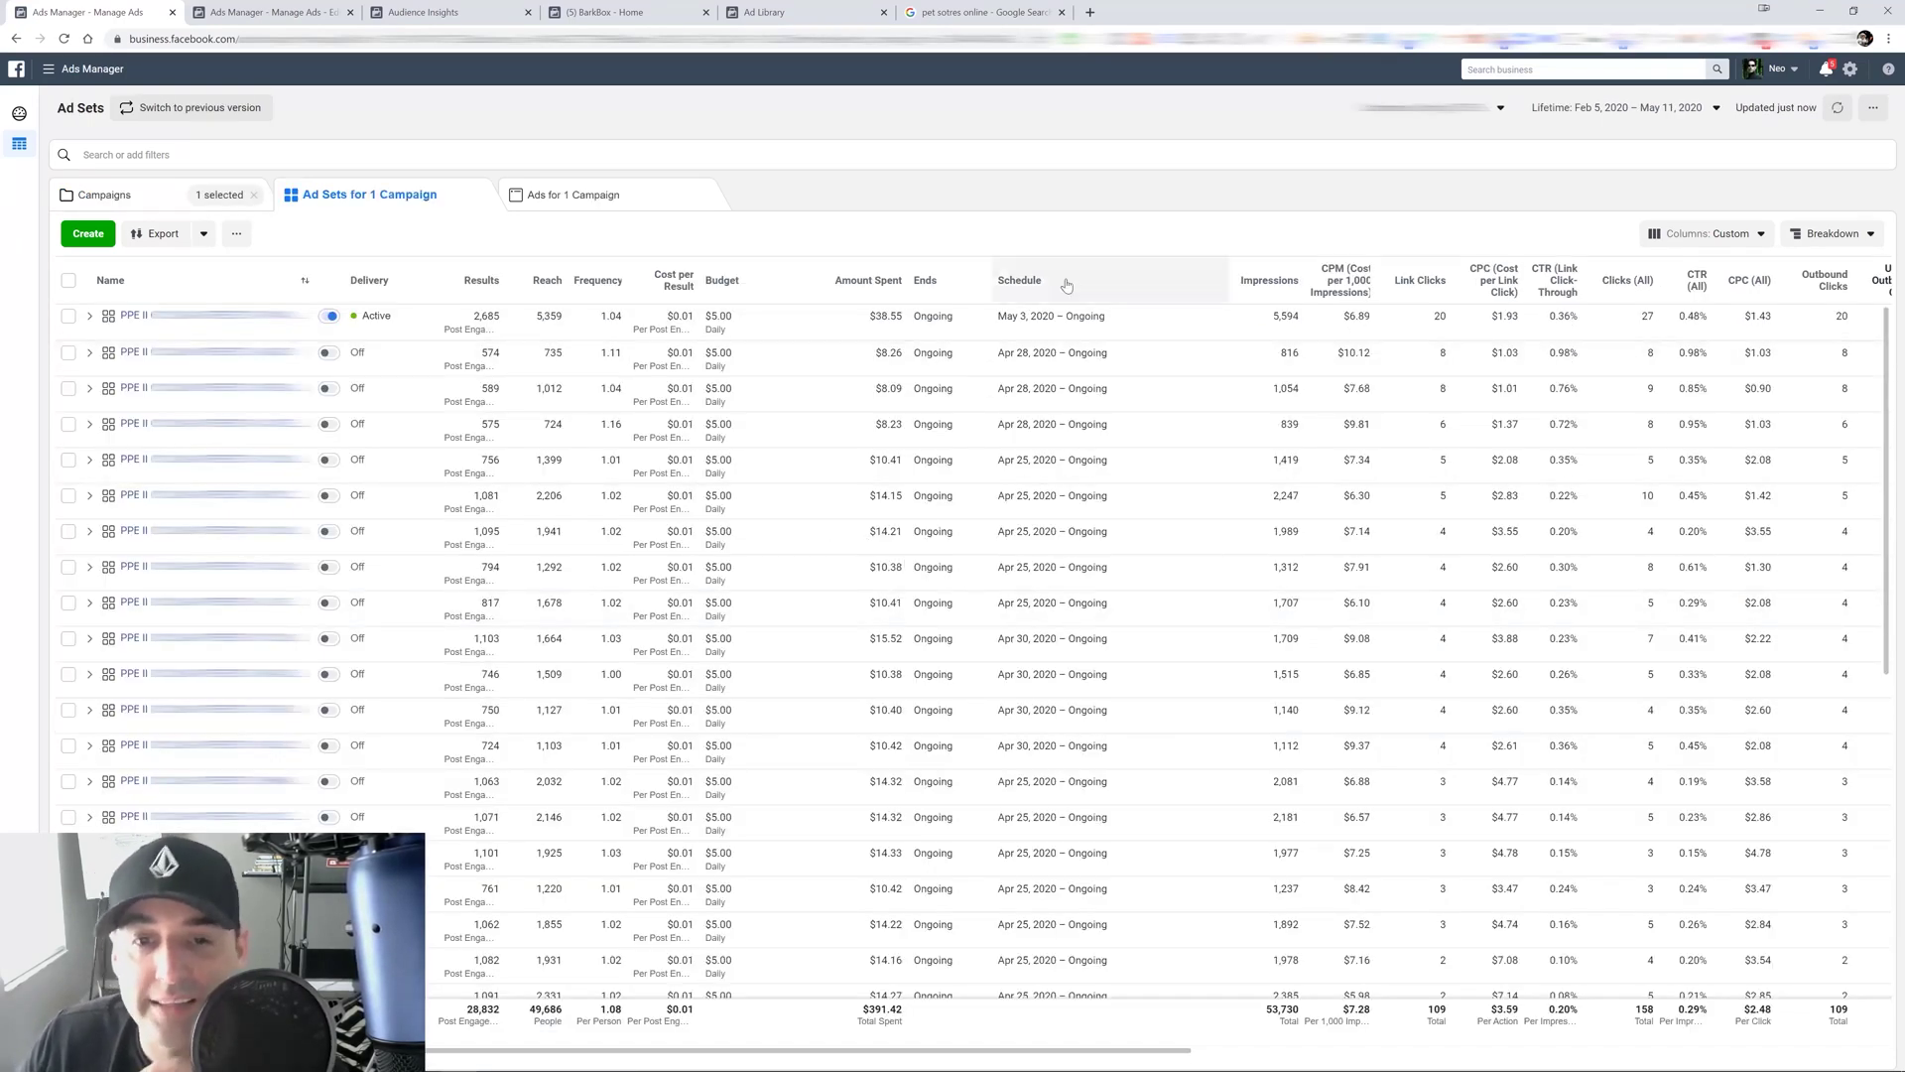
{"action": "scroll", "coordinate": [862, 496], "scroll_direction": "down", "scroll_amount": 6}
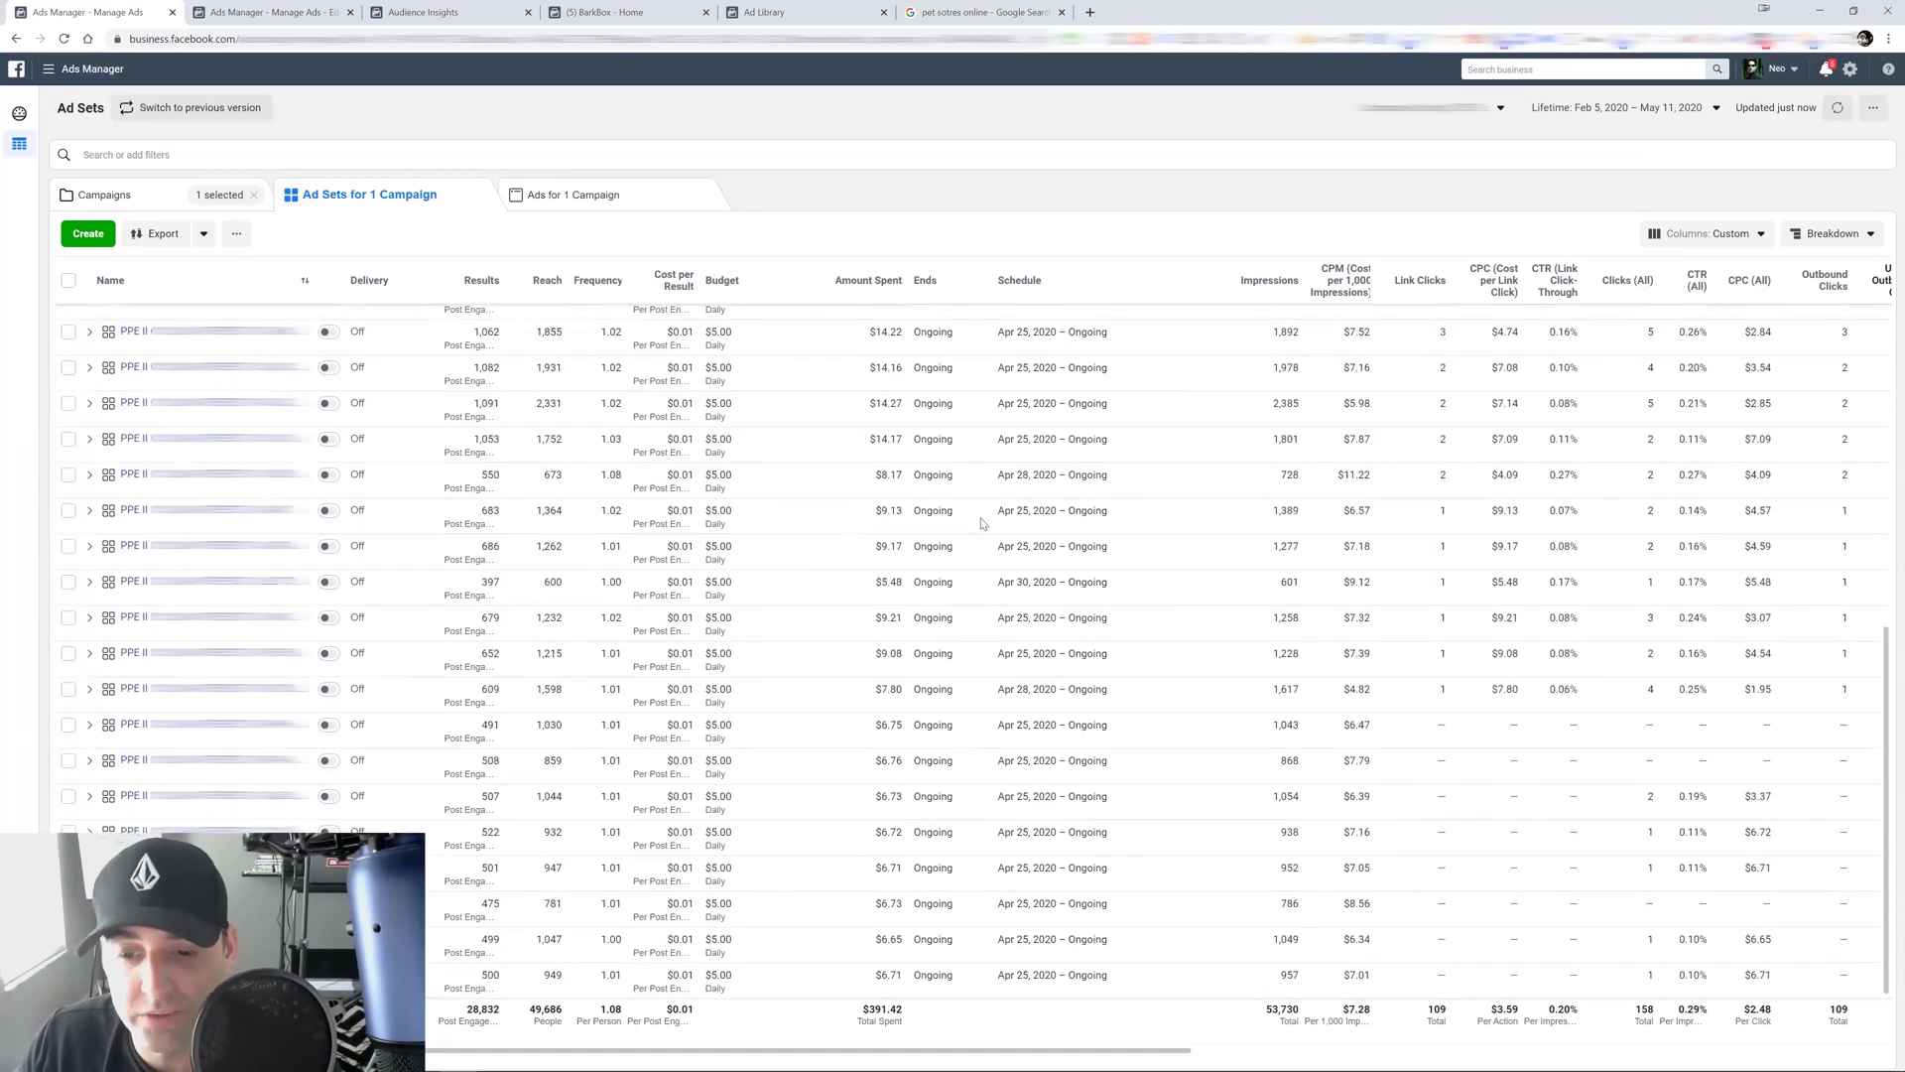
{"action": "left_click_drag", "start_coordinate": [824, 1048], "coordinate": [1368, 1042]}
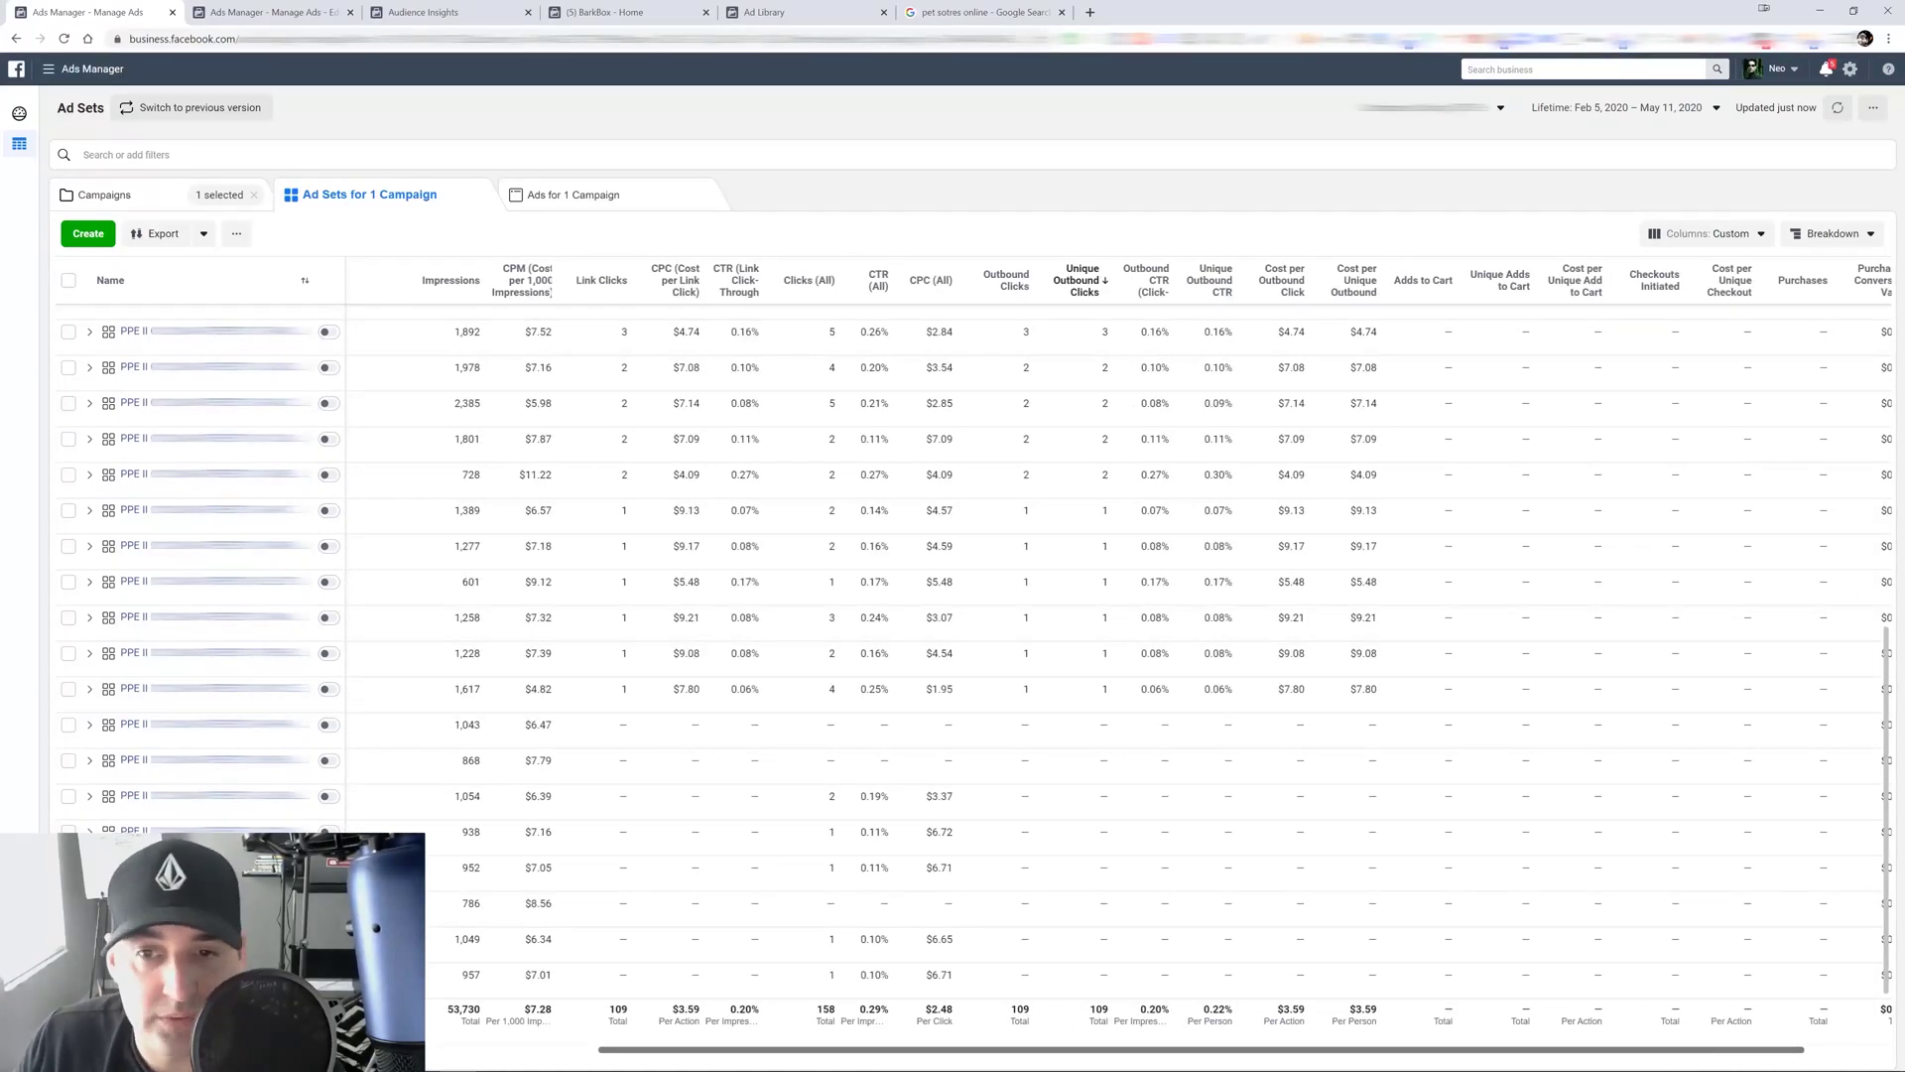
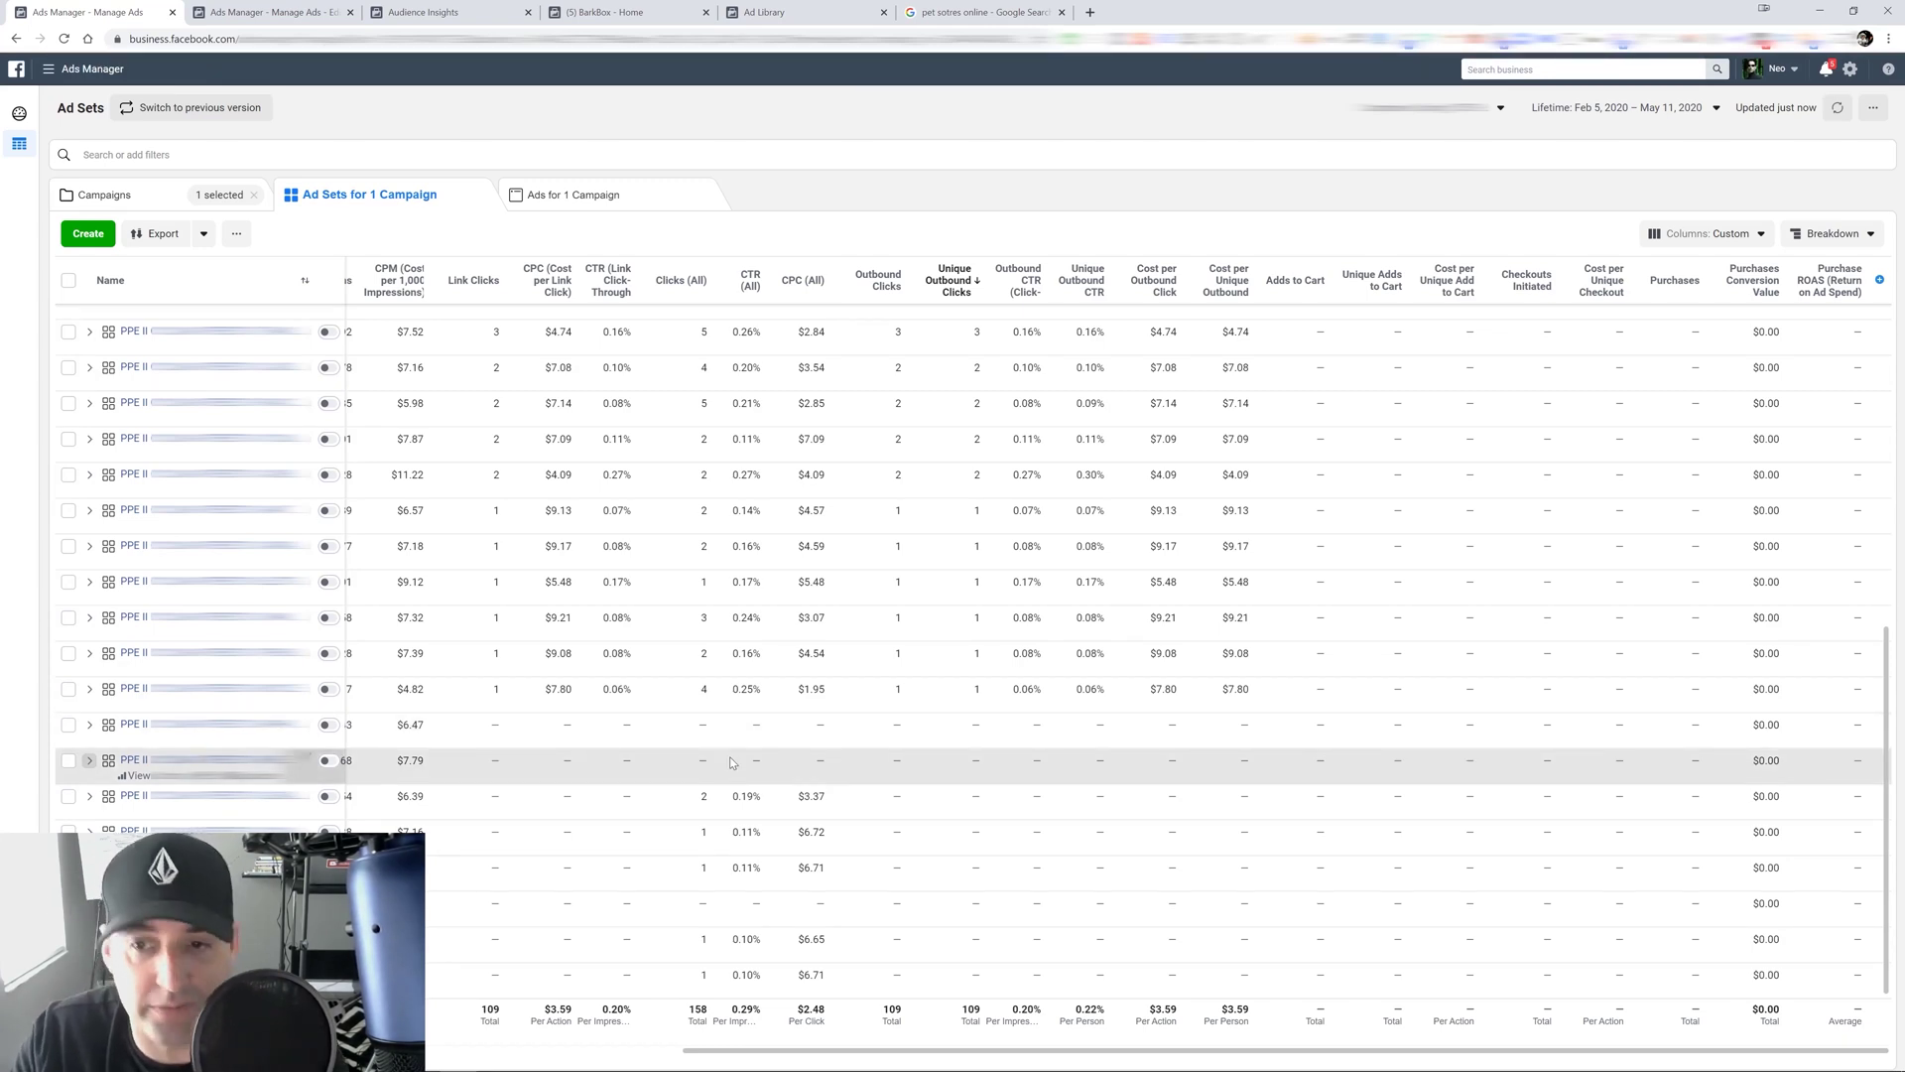
{"action": "scroll", "coordinate": [731, 762], "scroll_direction": "up", "scroll_amount": 1}
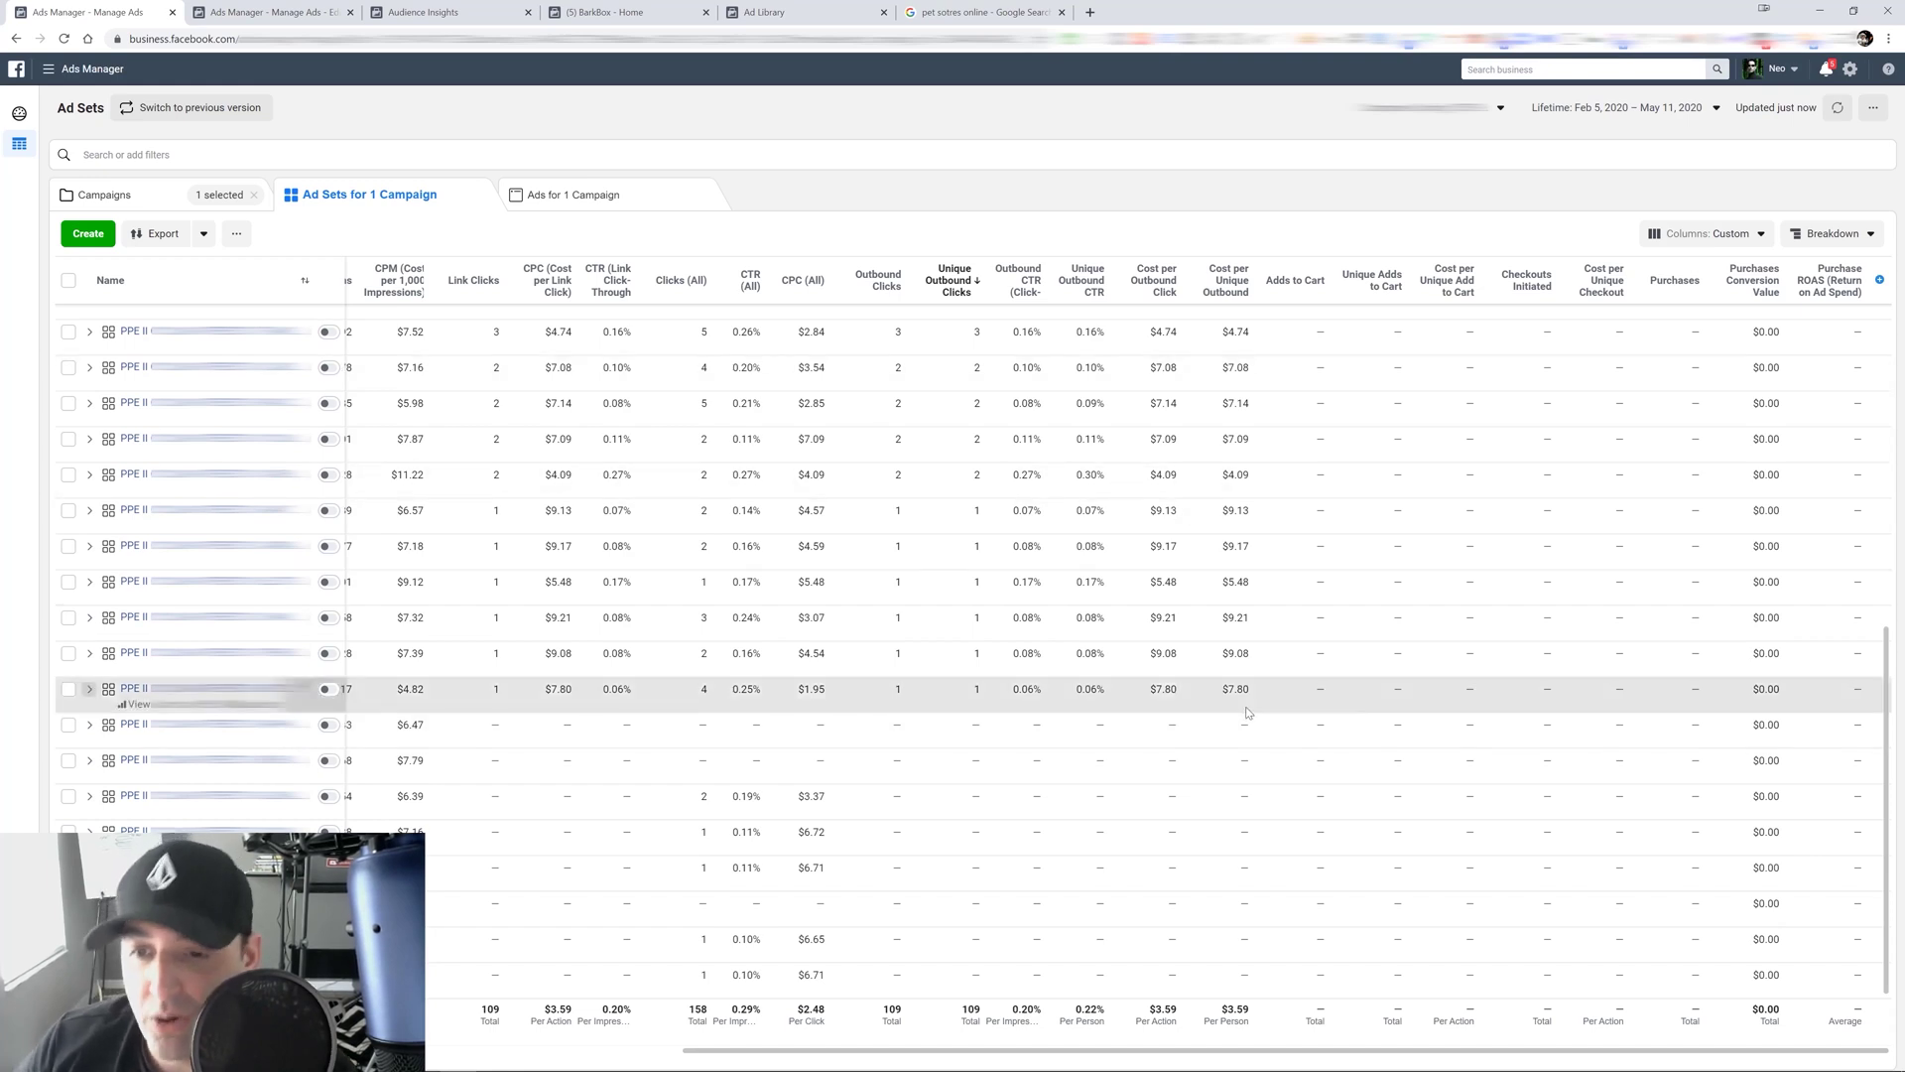
{"action": "scroll", "coordinate": [904, 704], "scroll_direction": "down", "scroll_amount": 2}
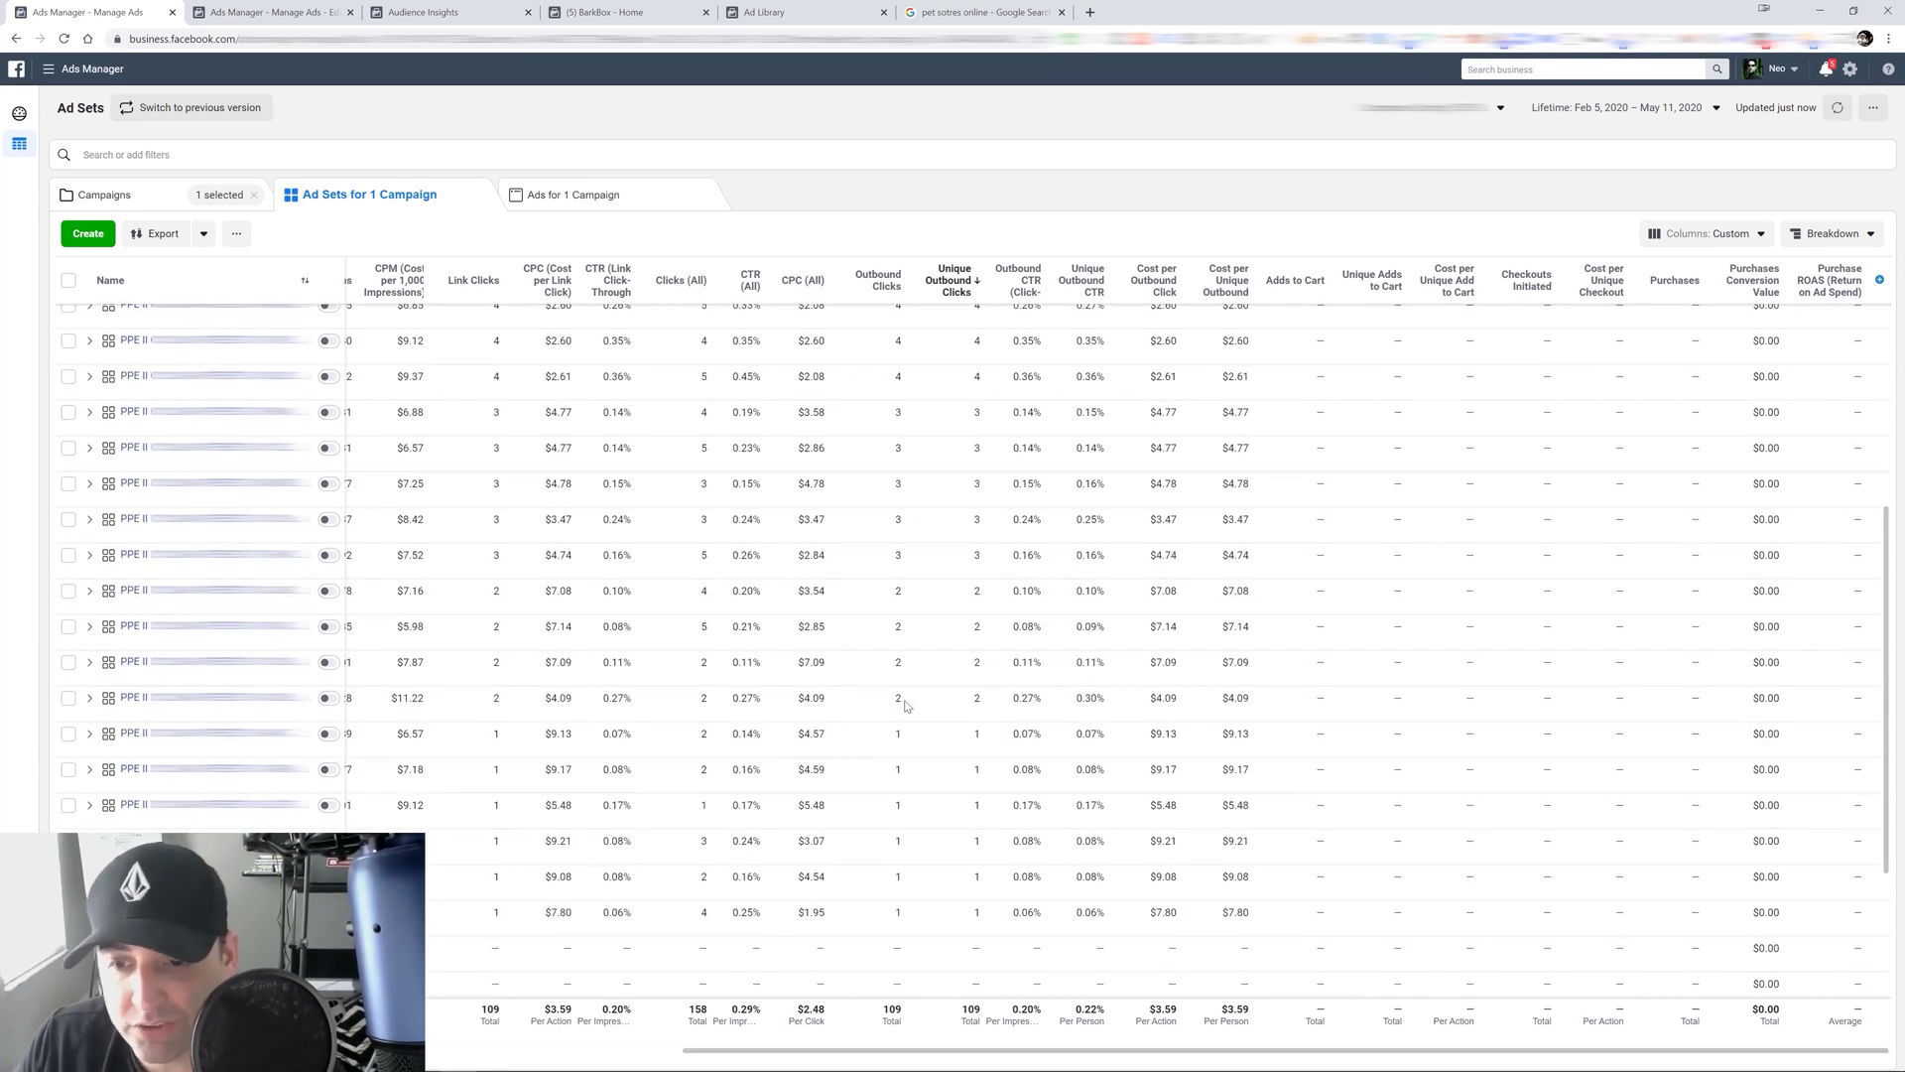
{"action": "scroll", "coordinate": [893, 754], "scroll_direction": "up", "scroll_amount": 3}
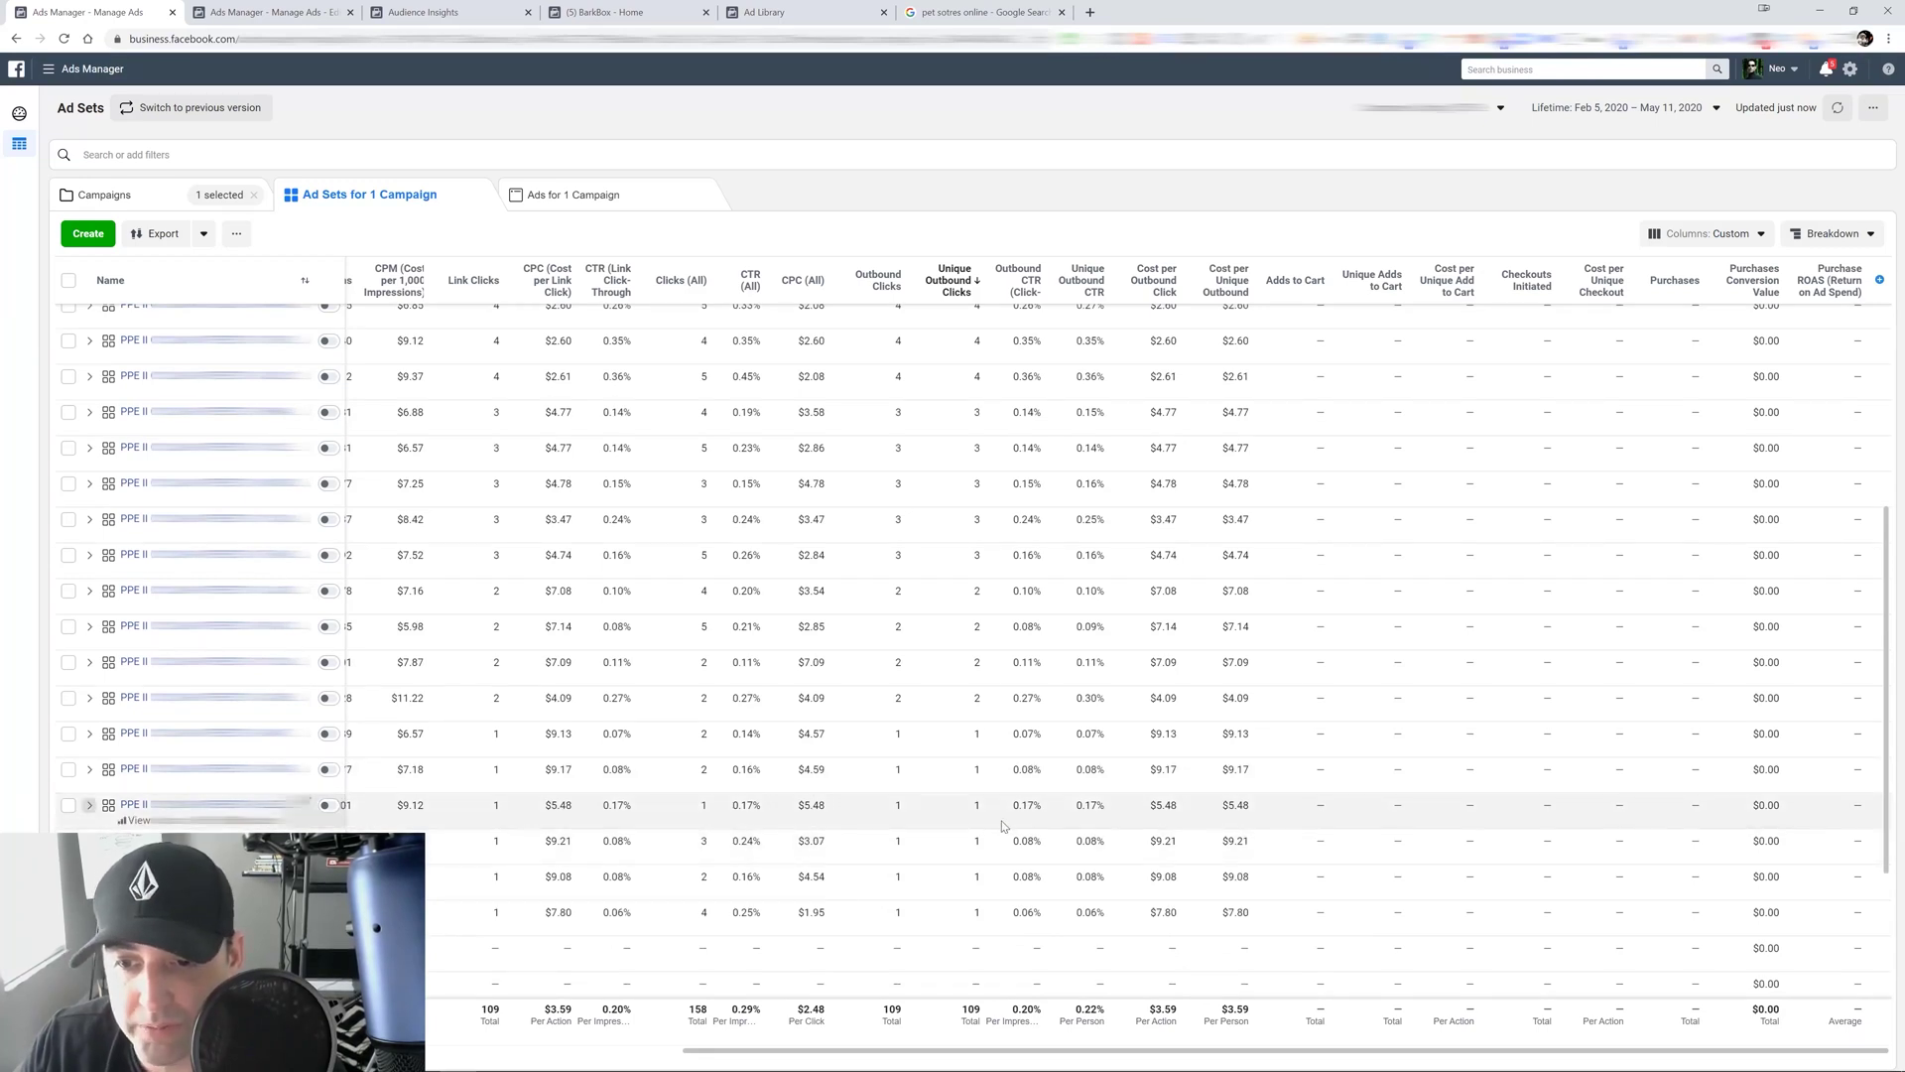
{"action": "scroll", "coordinate": [1032, 462], "scroll_direction": "up", "scroll_amount": 5}
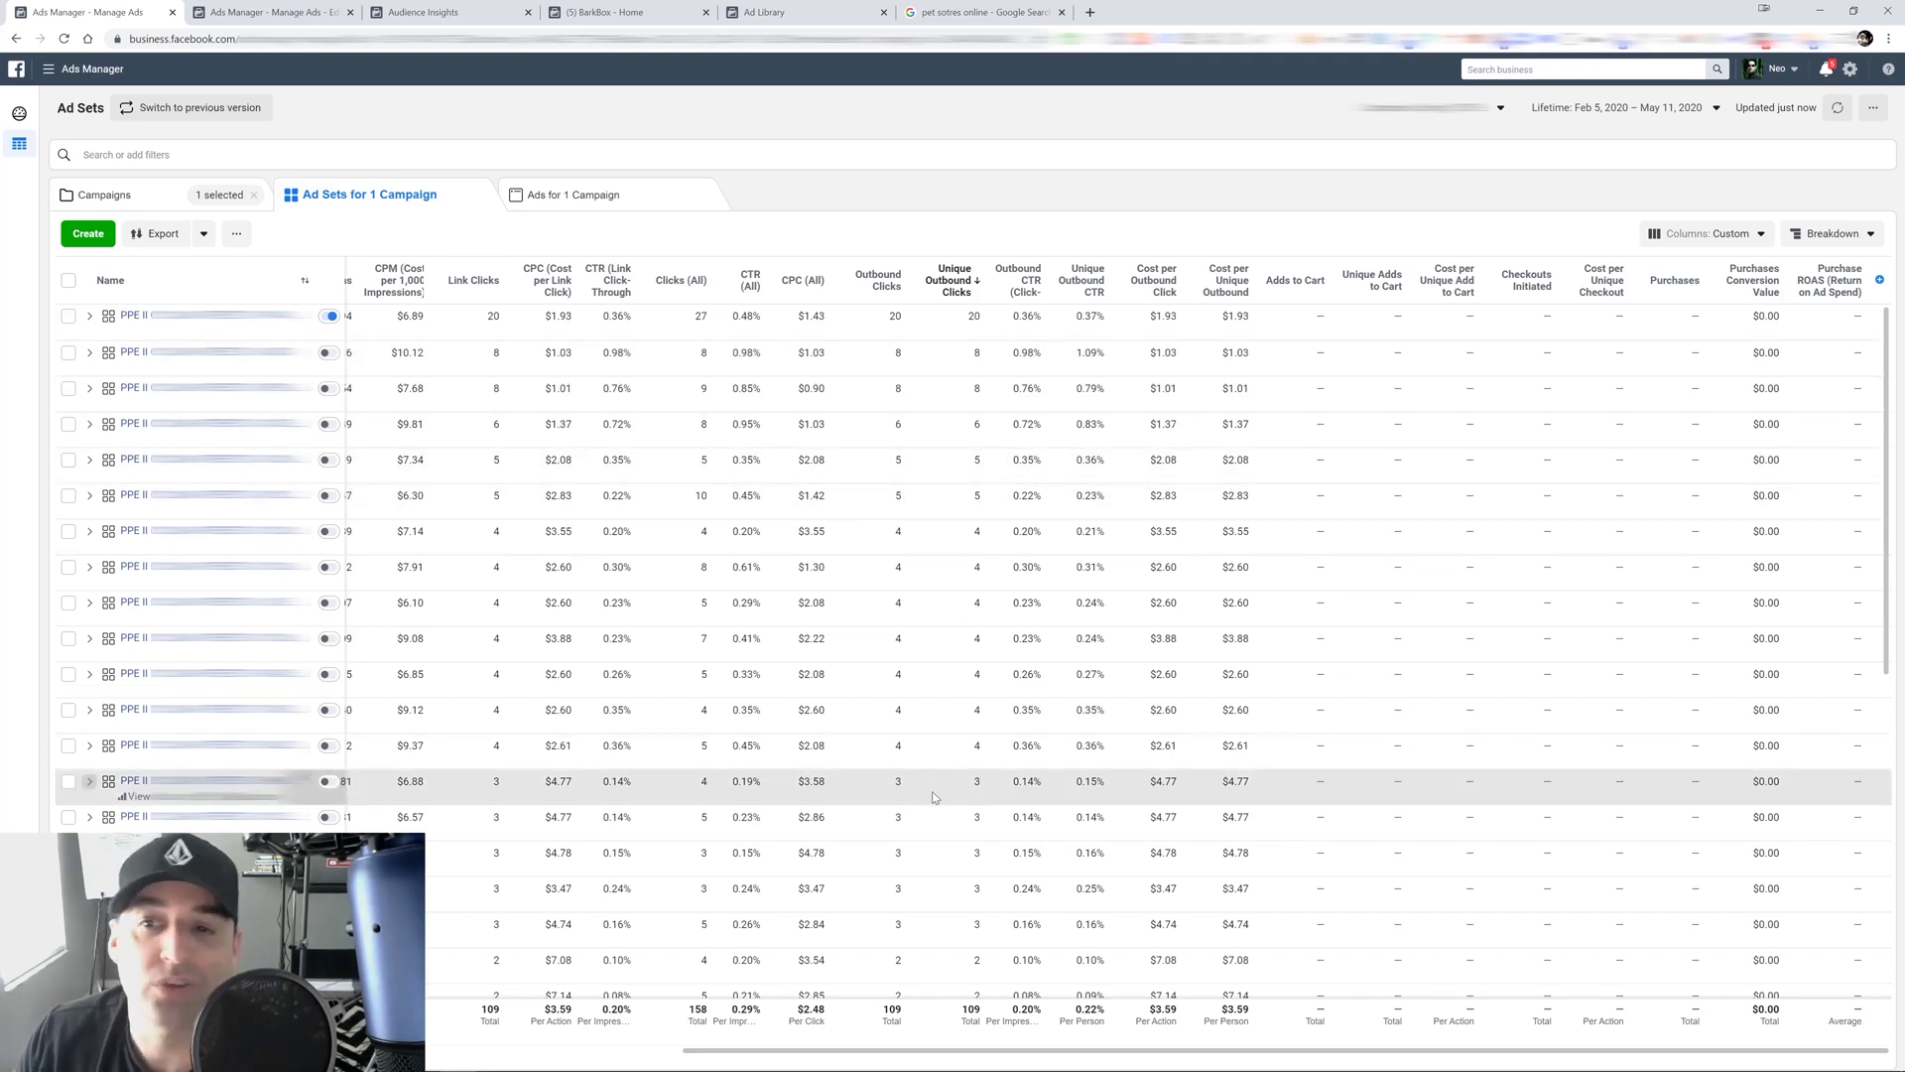
{"action": "left_click", "coordinate": [148, 195]}
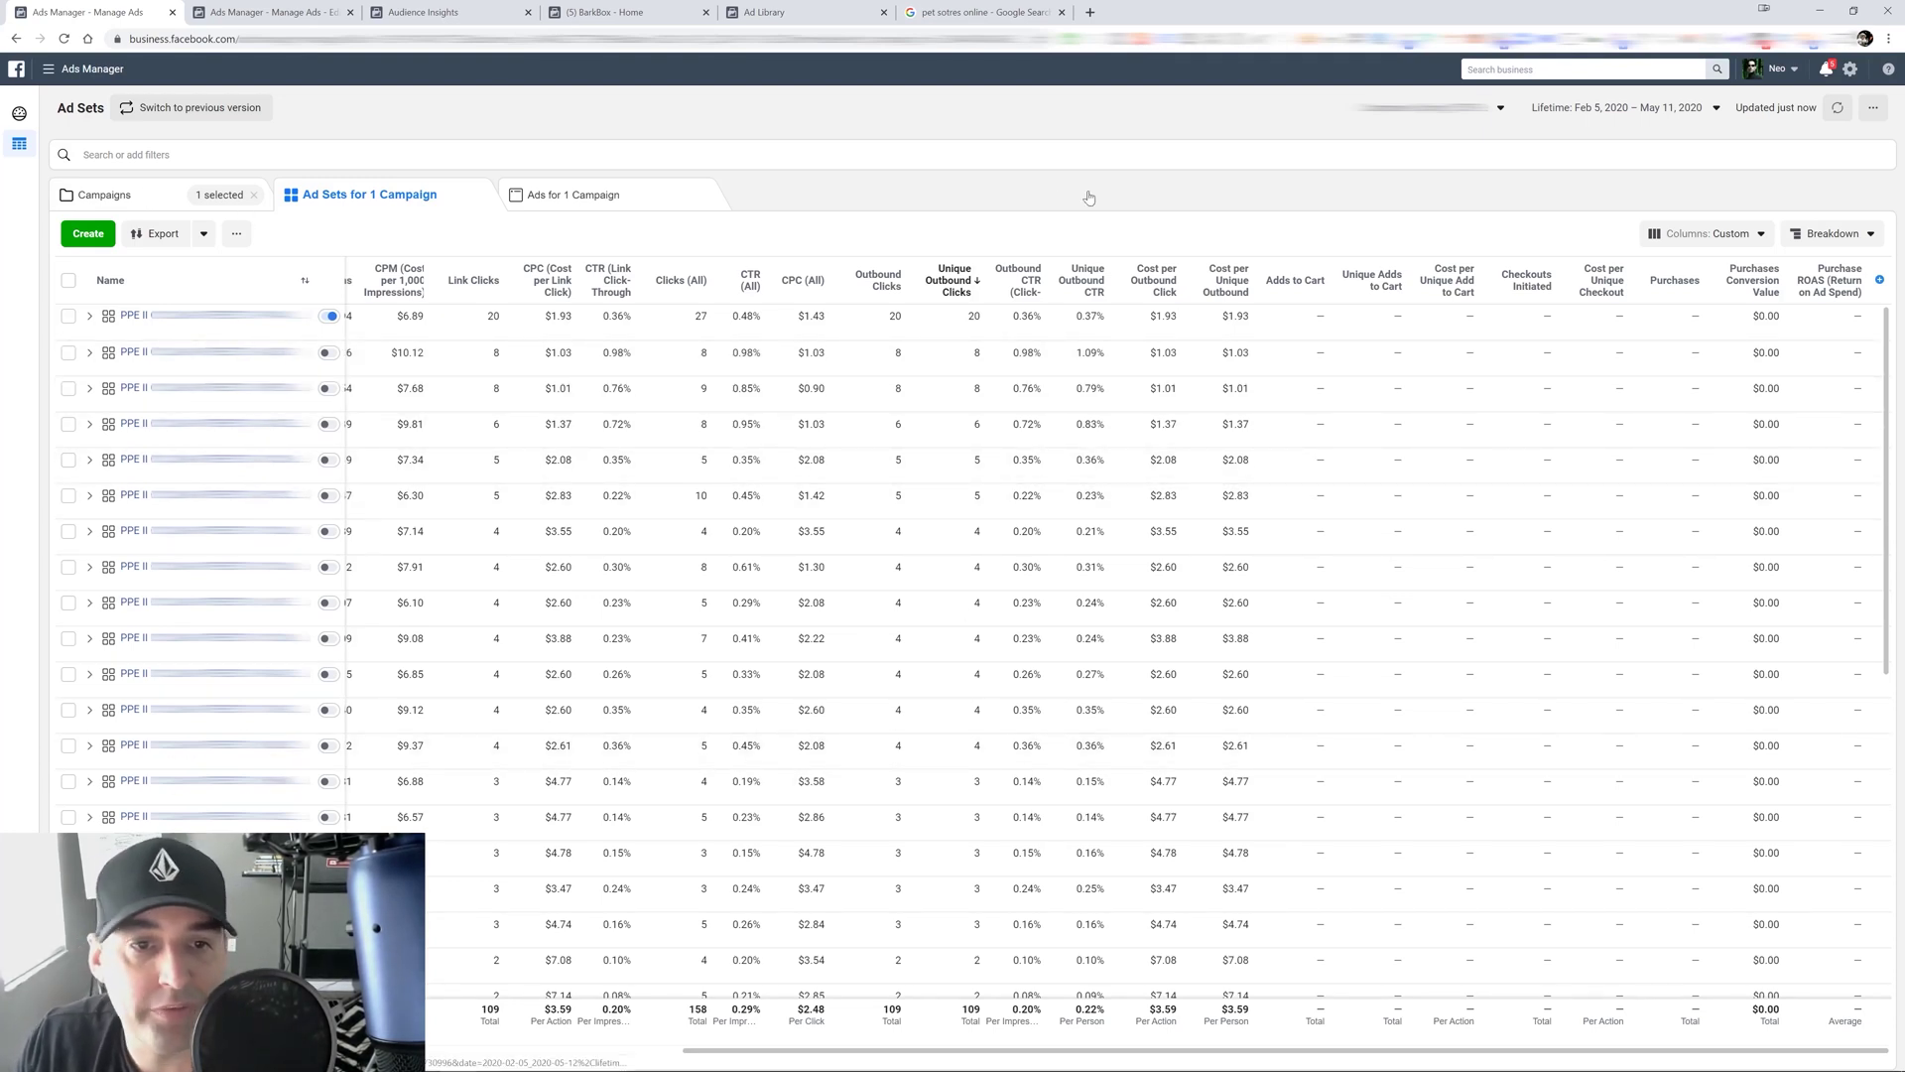
{"action": "left_click_drag", "start_coordinate": [1122, 746], "coordinate": [504, 783]}
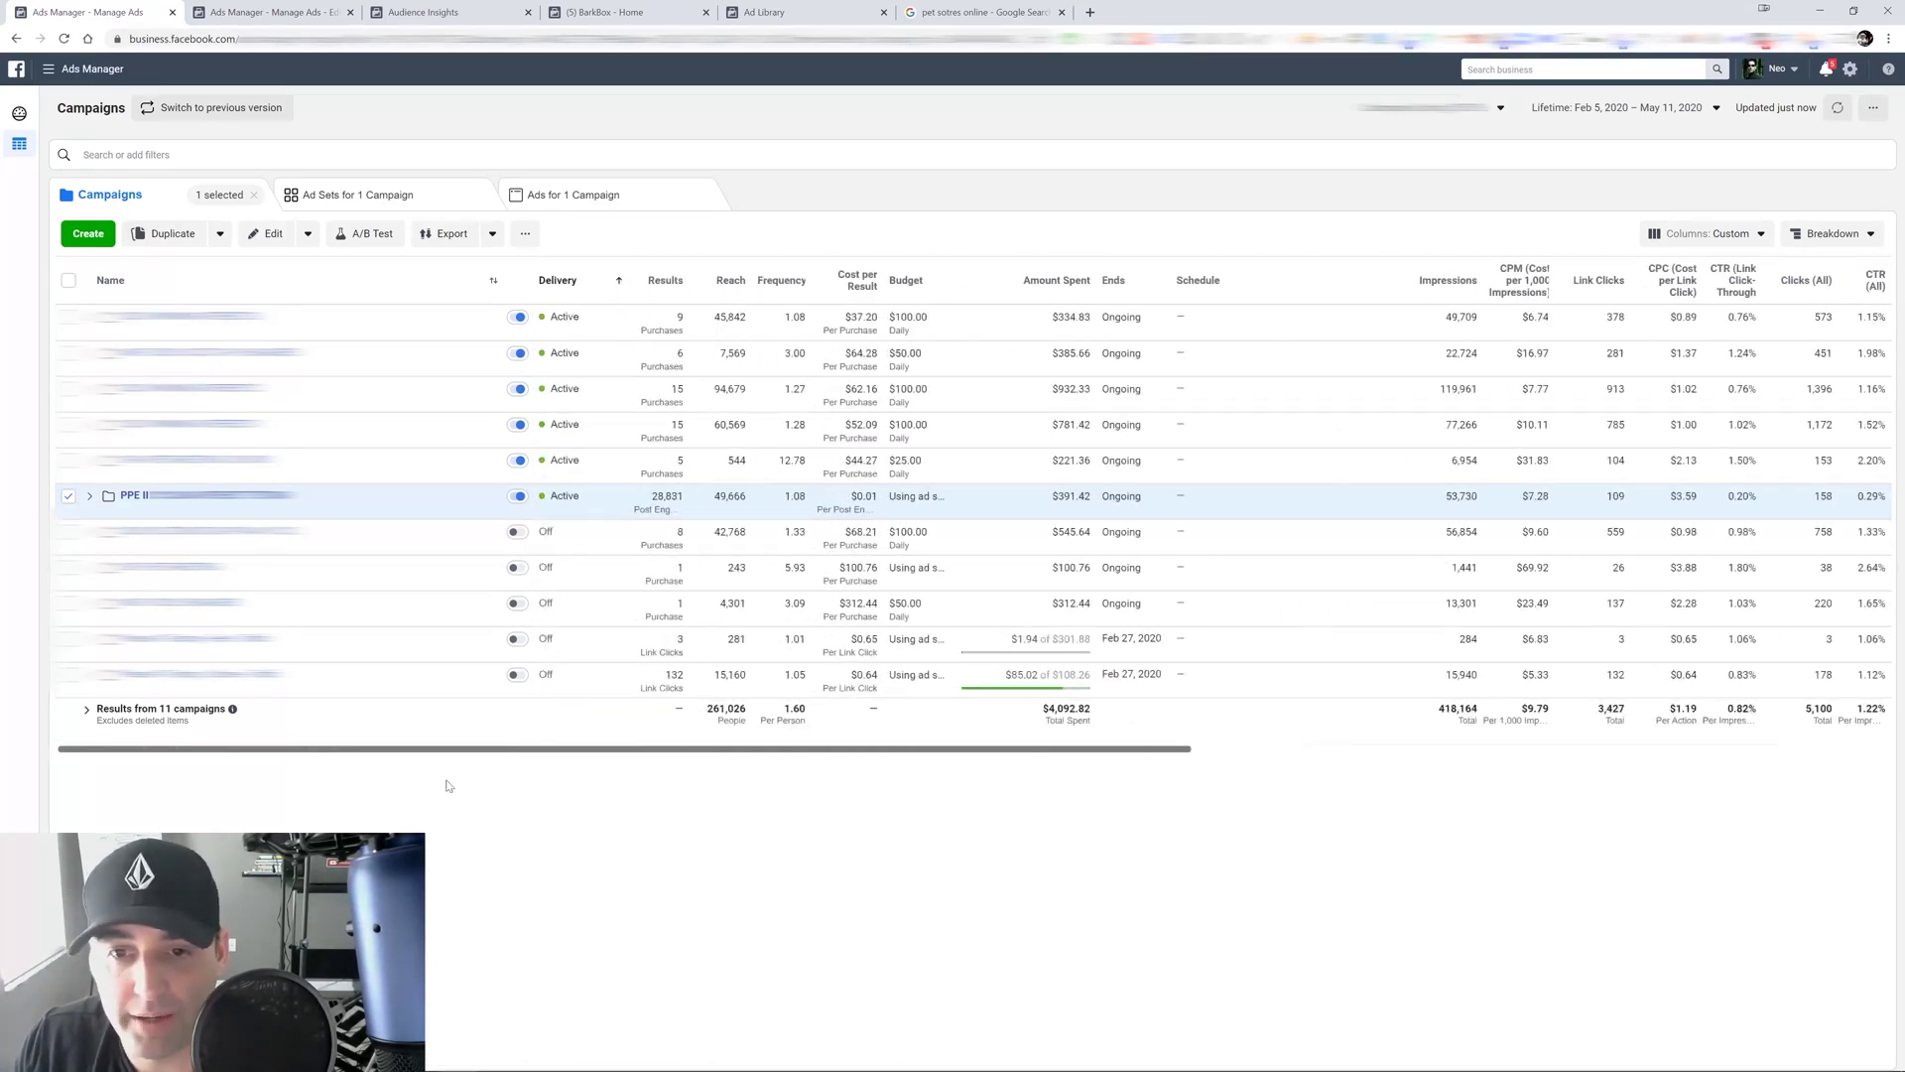